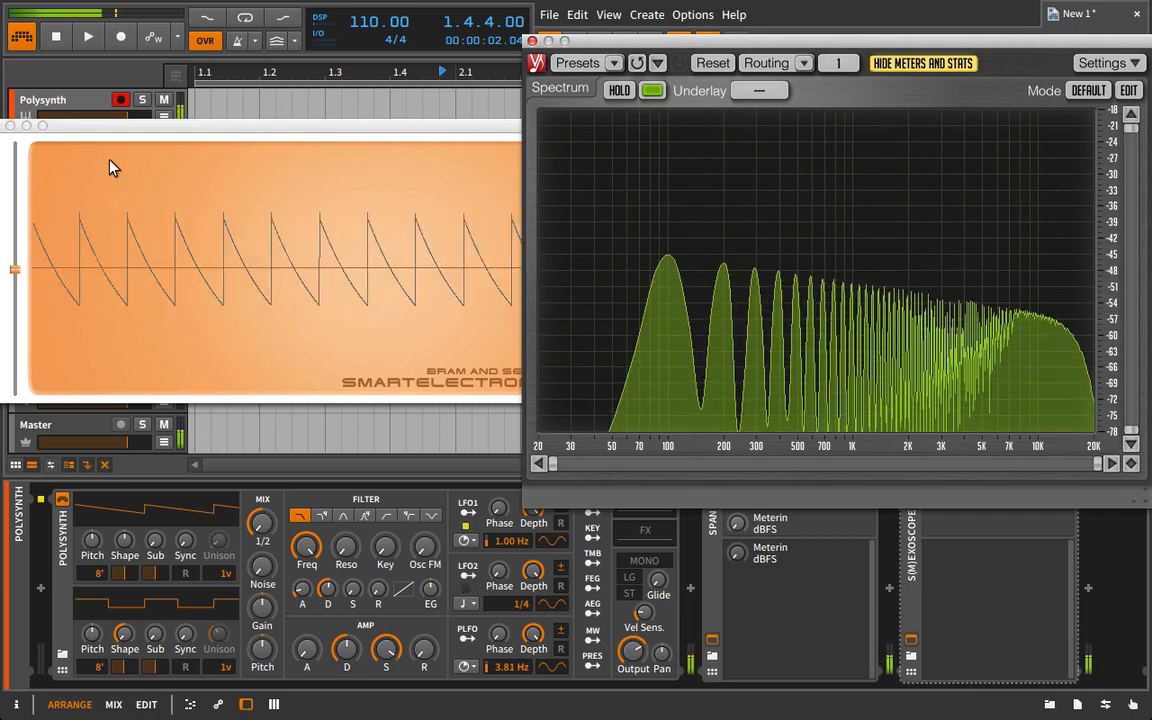
# Try morphing Polysynth's first oscillator to a square wave beside the oscilloscope and spectrum analyzer, and reset its shape to sawtooth.
pyautogui.click(159, 128)
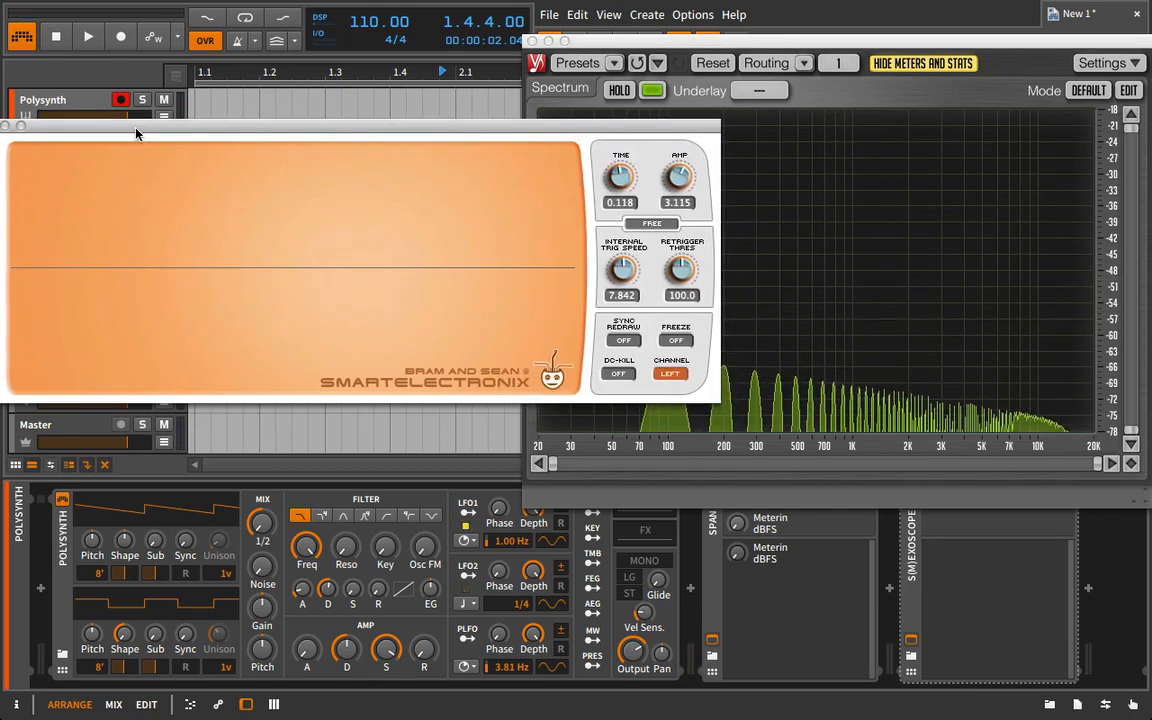
pyautogui.click(726, 168)
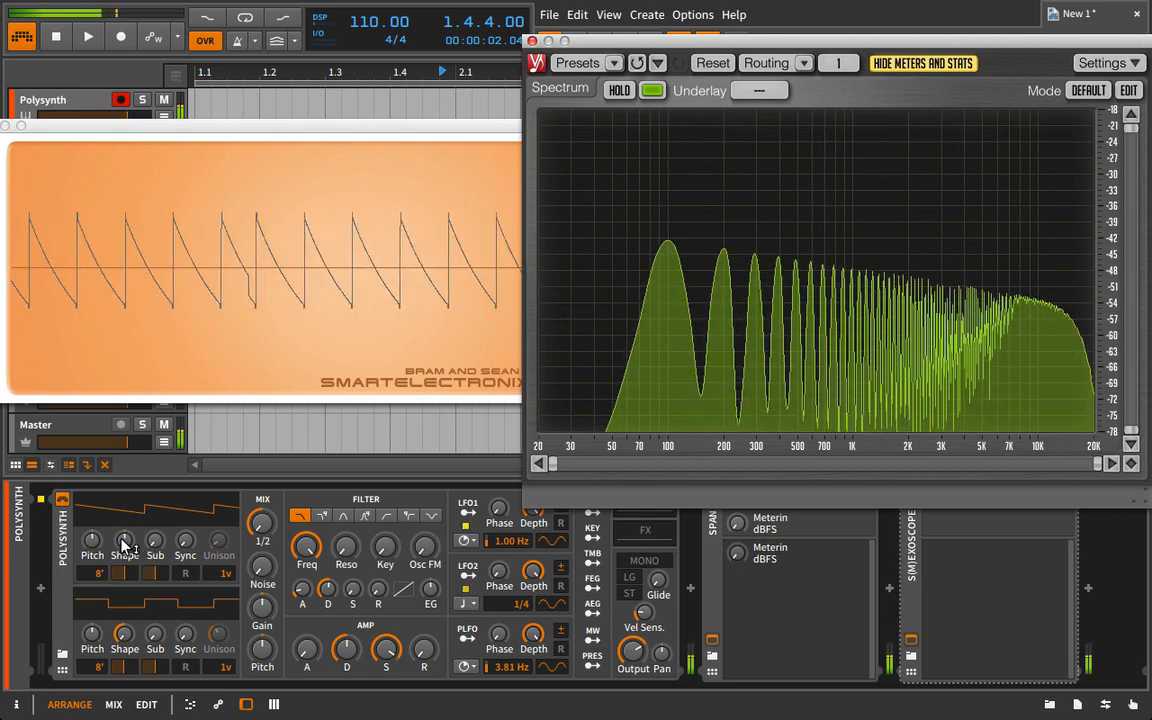
pyautogui.moveTo(124, 545); pyautogui.dragTo(140, 547)
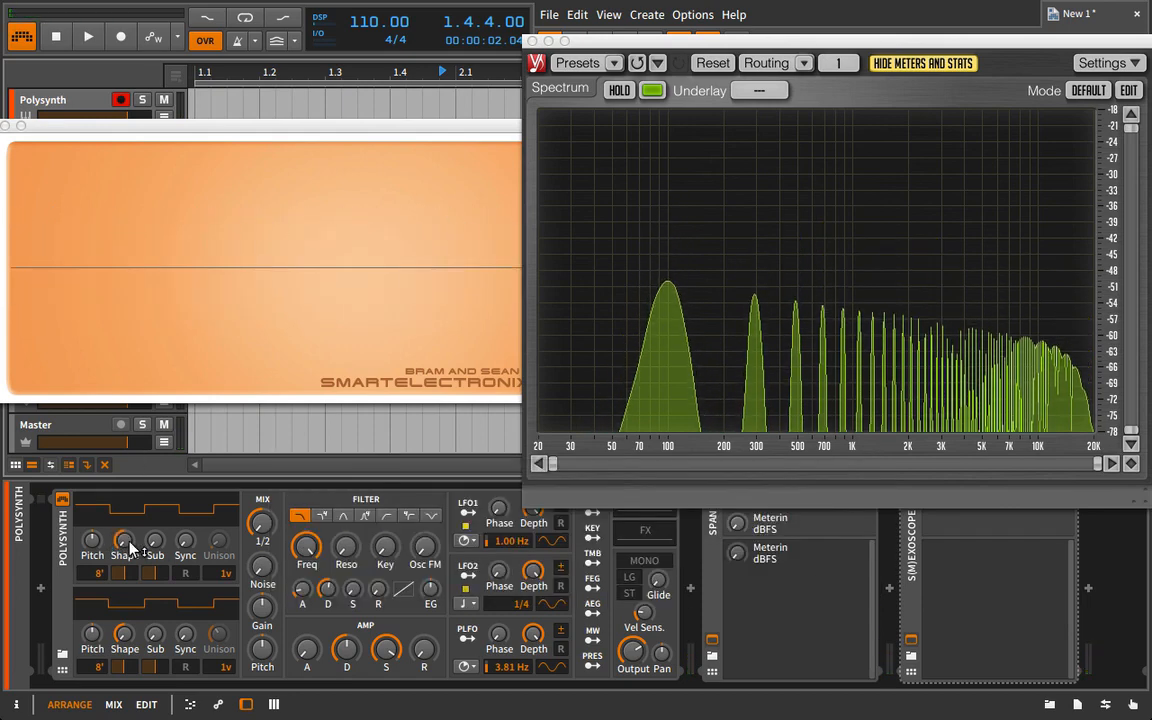
pyautogui.doubleClick(126, 543)
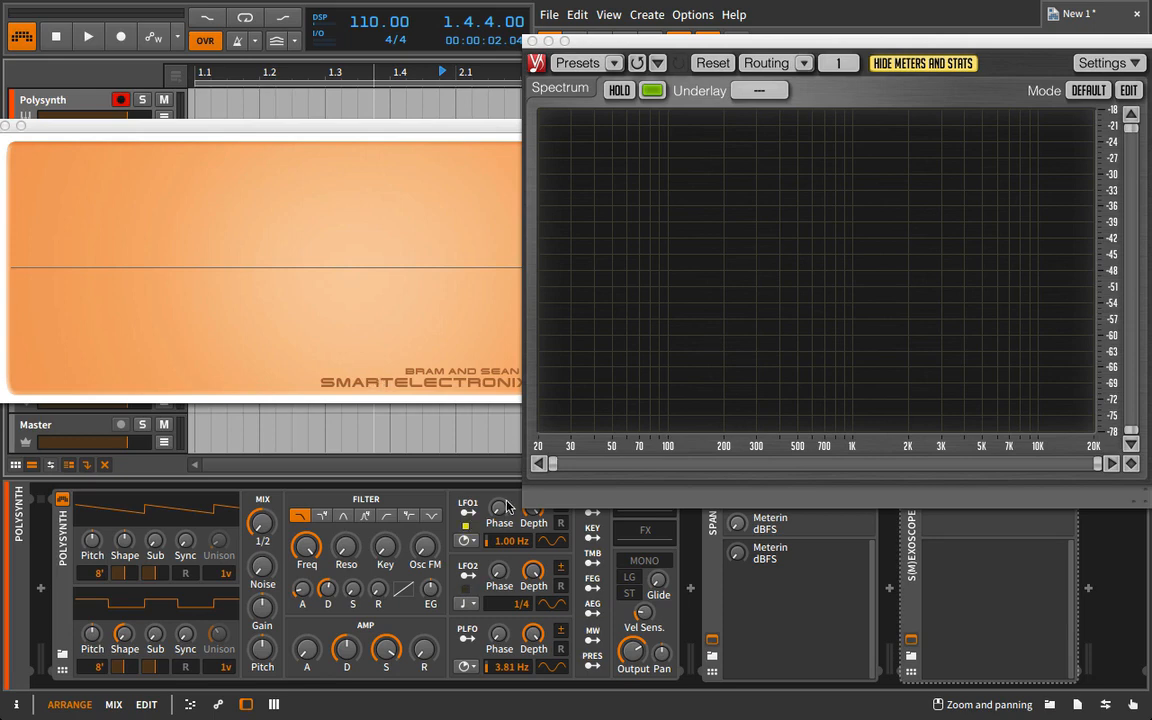
# Try lowering the Polysynth filter frequency, reset it, and adjust the first oscillator's Sub level.
pyautogui.moveTo(312, 552); pyautogui.dragTo(312, 613)
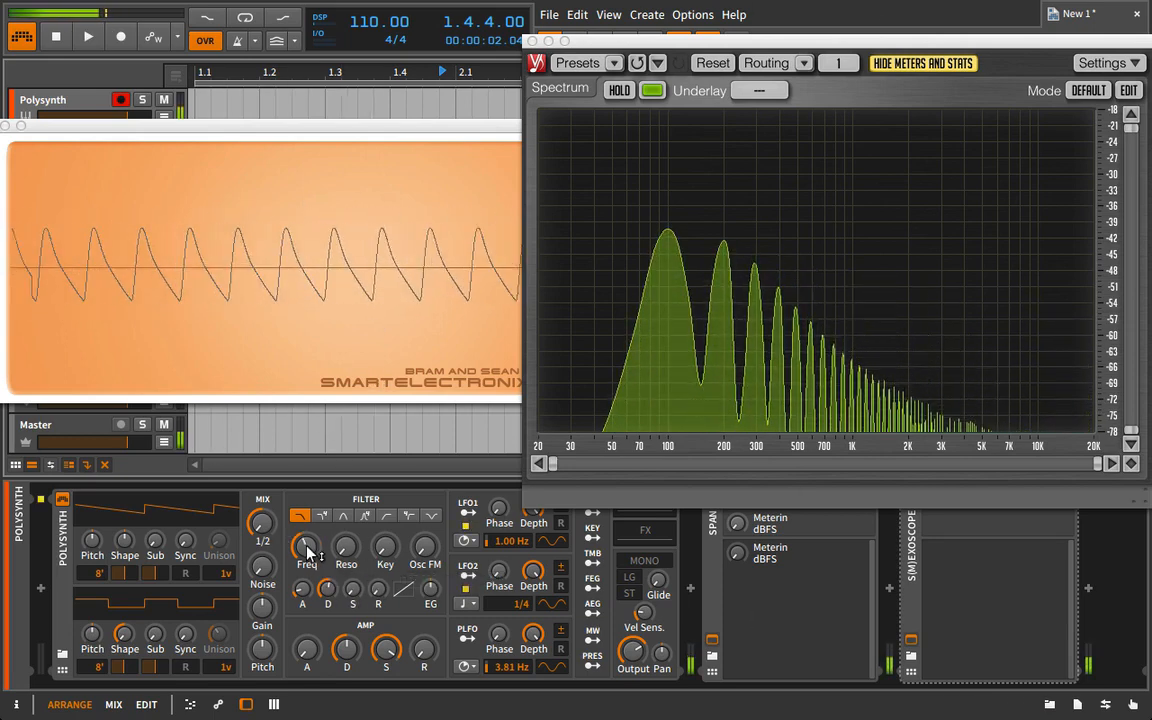
pyautogui.doubleClick(312, 549)
pyautogui.moveTo(153, 540); pyautogui.dragTo(153, 485)
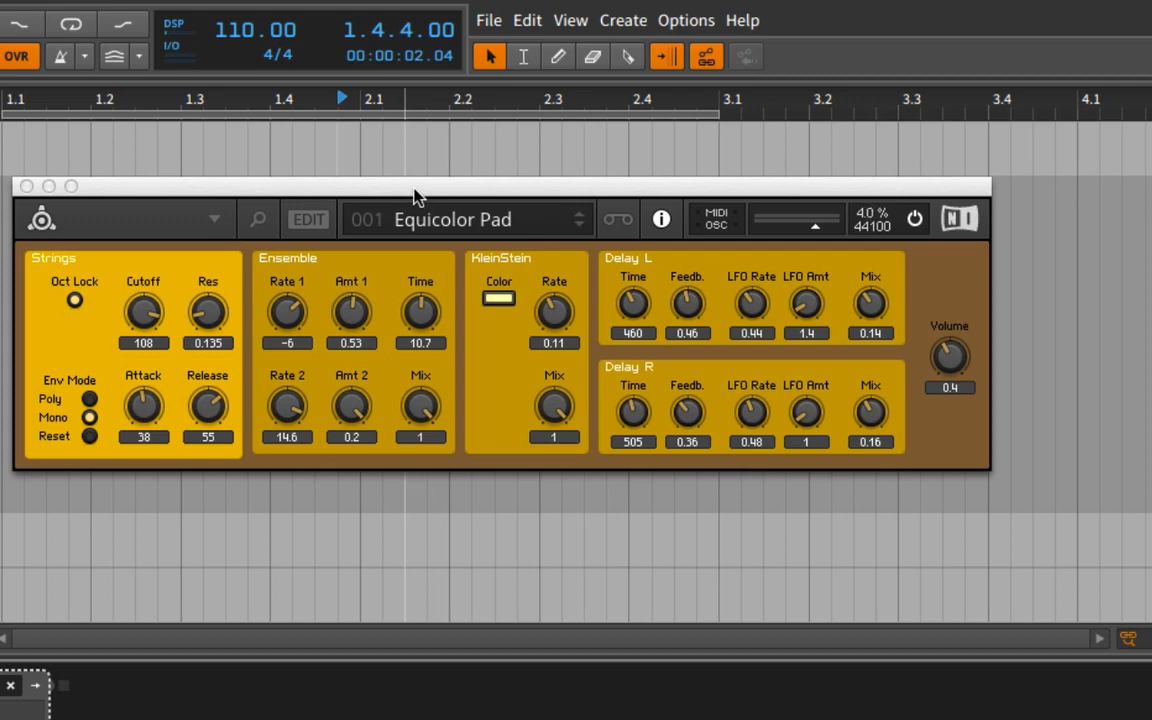
# Reposition the Reaktor plug-in window, browse the factory synthesizer ensembles, and hide the browser again.
pyautogui.moveTo(412, 188); pyautogui.dragTo(477, 143)
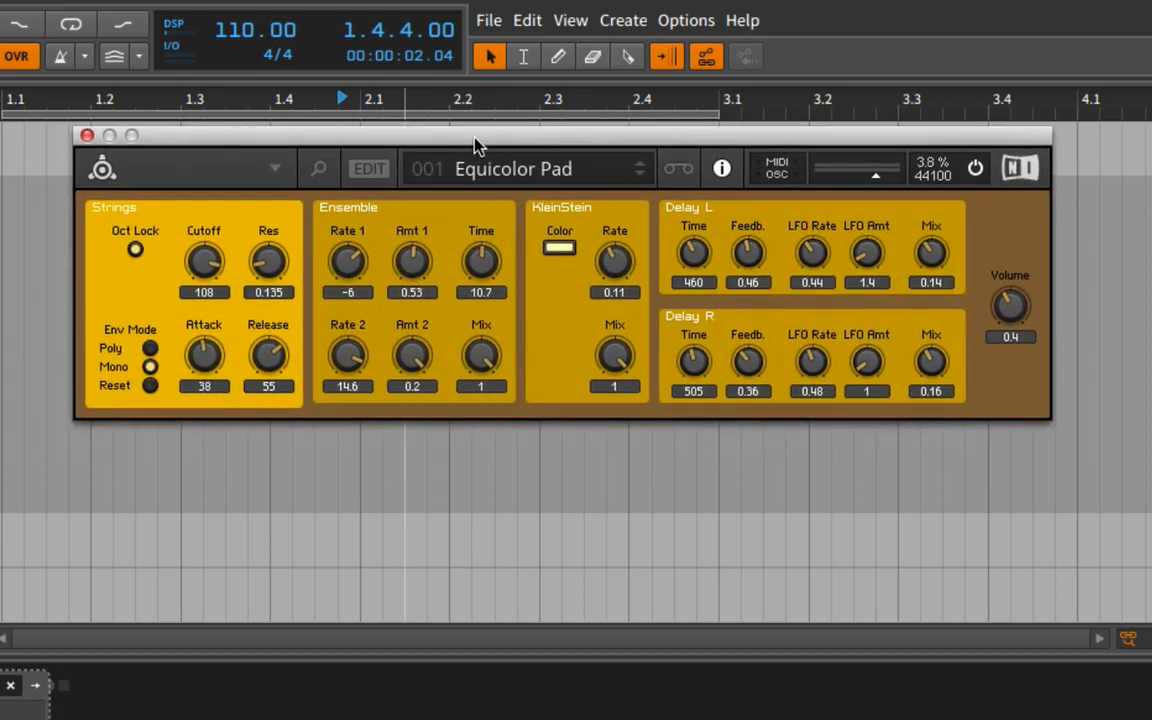
pyautogui.click(329, 170)
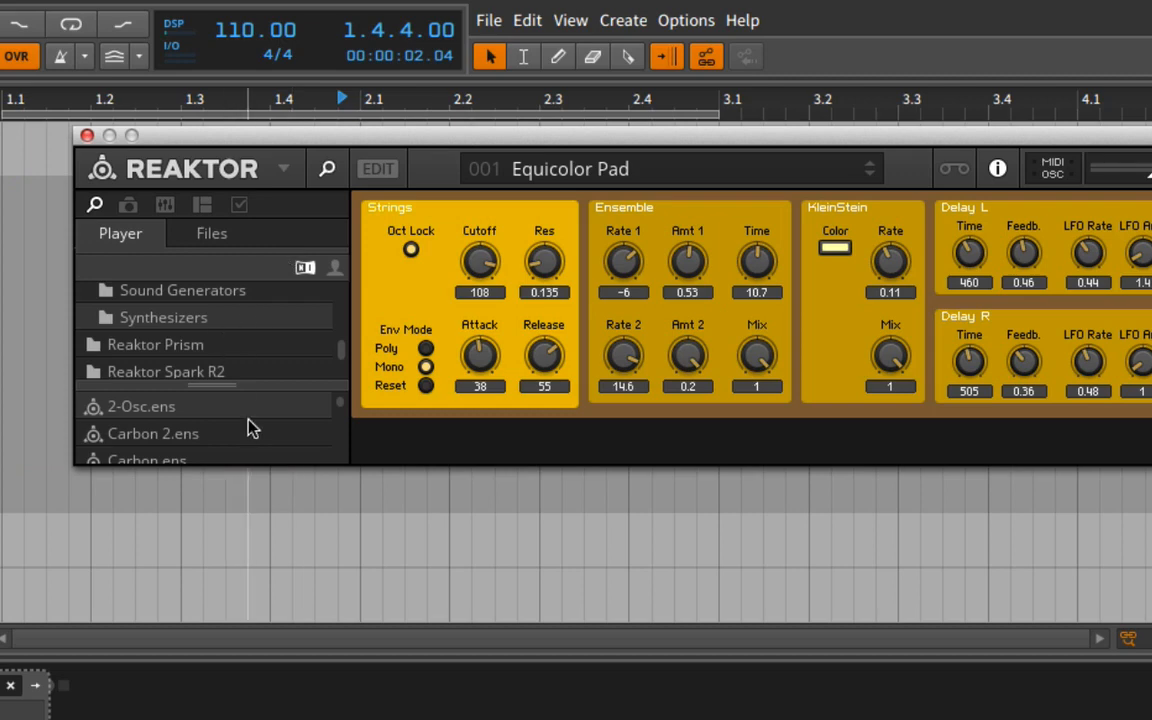
pyautogui.scroll(-2, 249, 428)
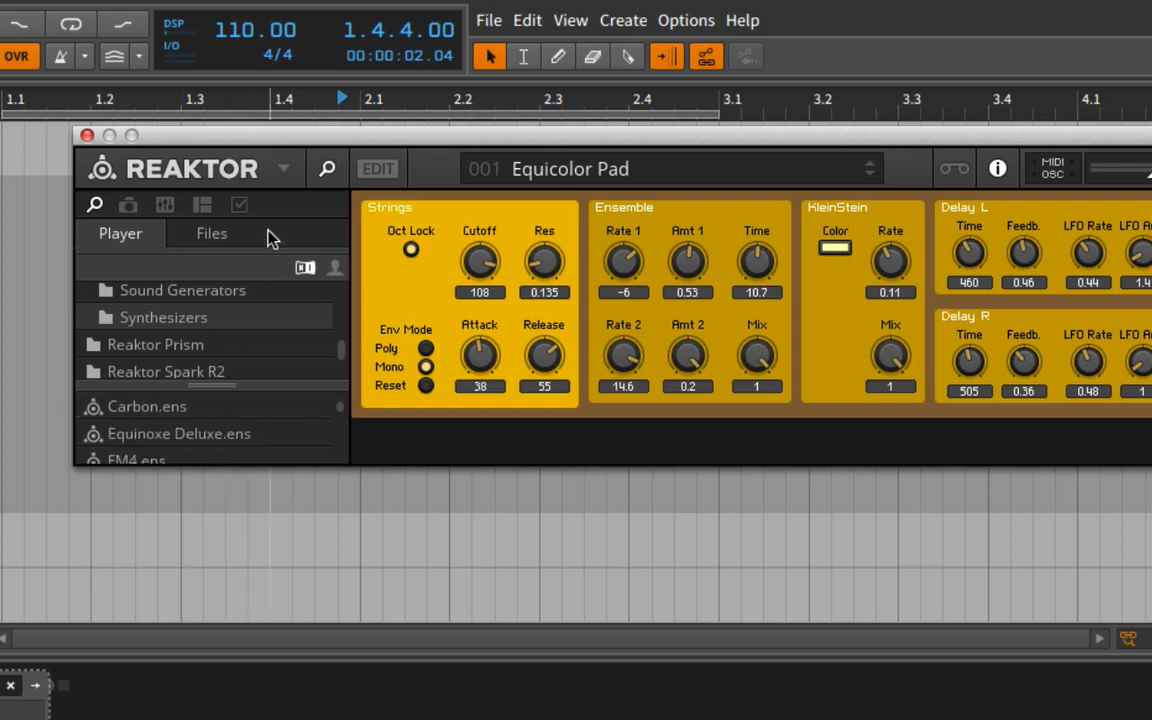
pyautogui.click(329, 170)
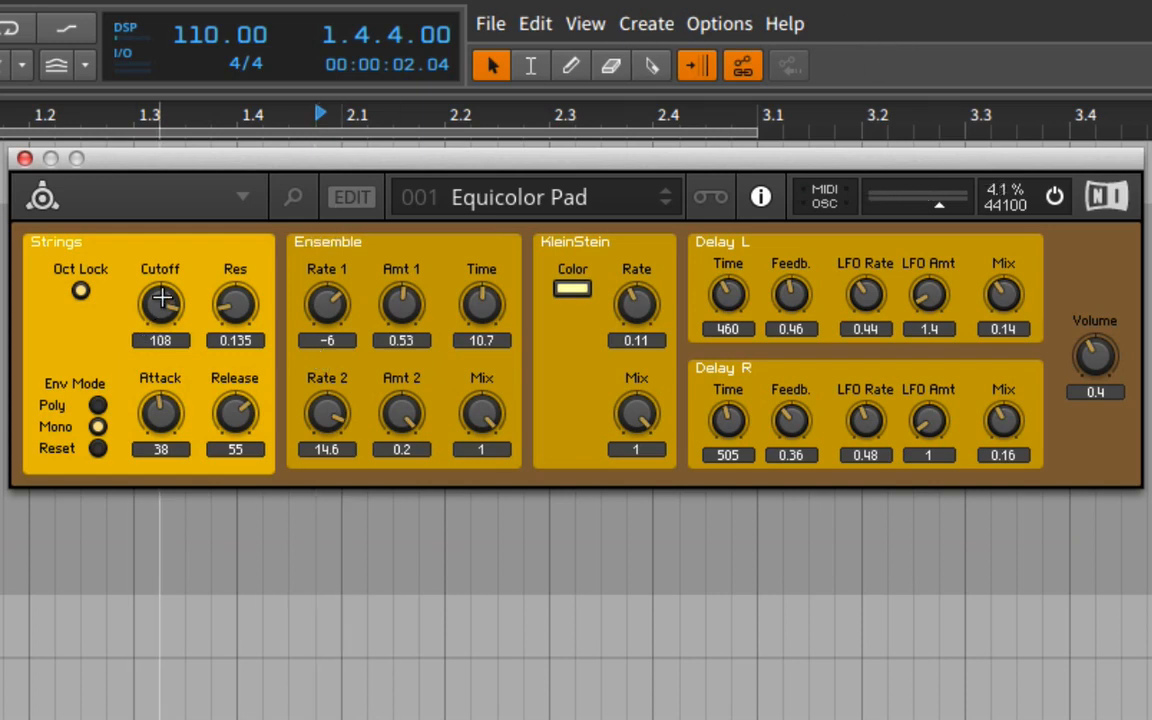
# Set the Strings cutoff to 100 and the KleinStein rate to 0.4, keeping the KleinStein mix at 1.
pyautogui.moveTo(161, 310); pyautogui.dragTo(211, 321)
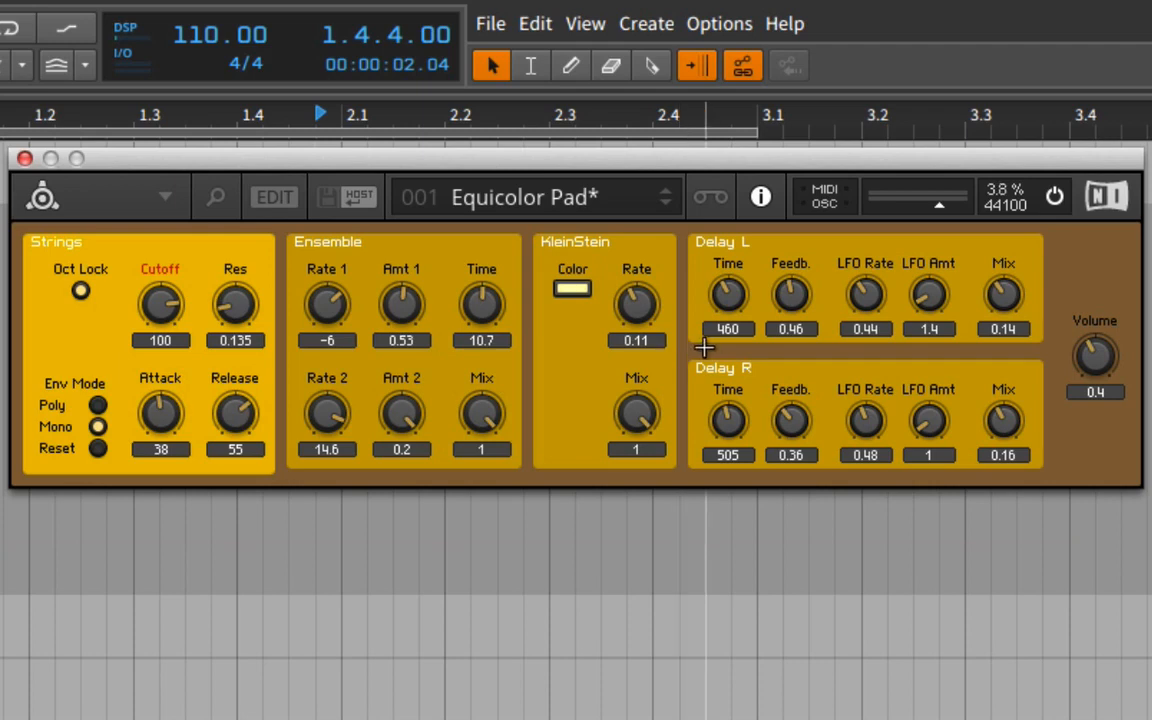
pyautogui.moveTo(635, 298); pyautogui.dragTo(633, 271)
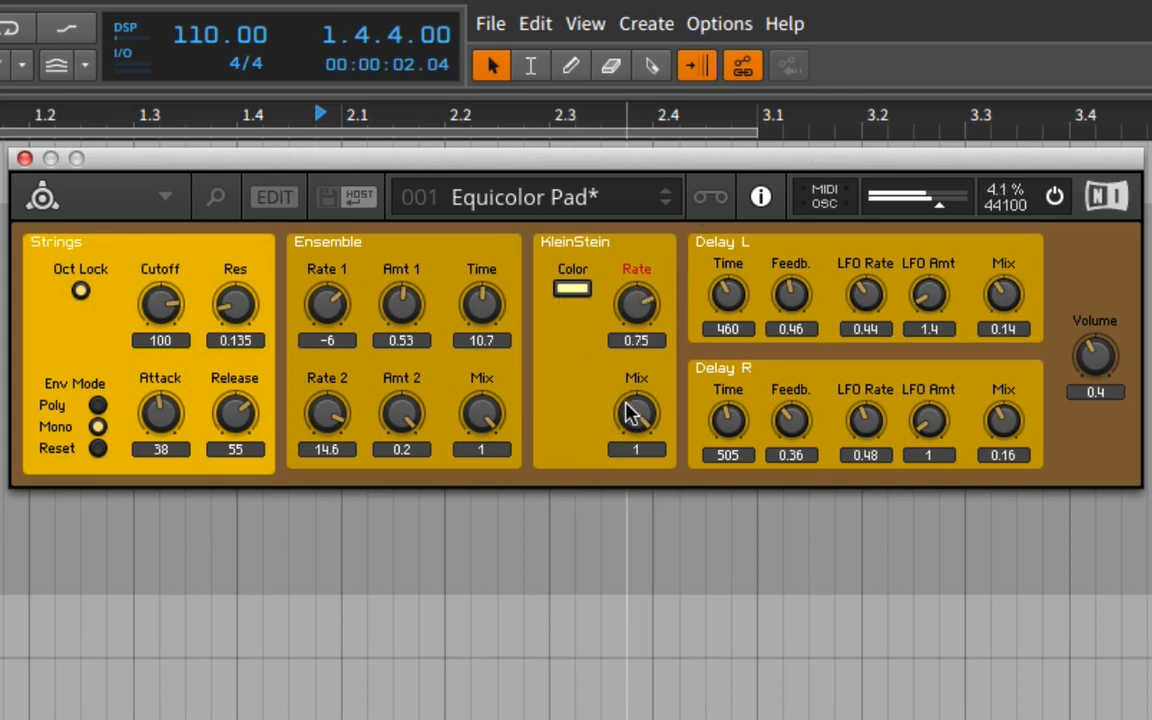
pyautogui.moveTo(638, 404)
pyautogui.mouseDown()
pyautogui.moveTo(617, 645)
pyautogui.moveTo(641, 408)
pyautogui.mouseUp()
pyautogui.moveTo(630, 321); pyautogui.dragTo(622, 356)
# Set the Ensemble's Amt 1 to 0.36 and Time to 8.2, and raise the overall volume to 0.49.
pyautogui.moveTo(403, 300); pyautogui.dragTo(514, 345)
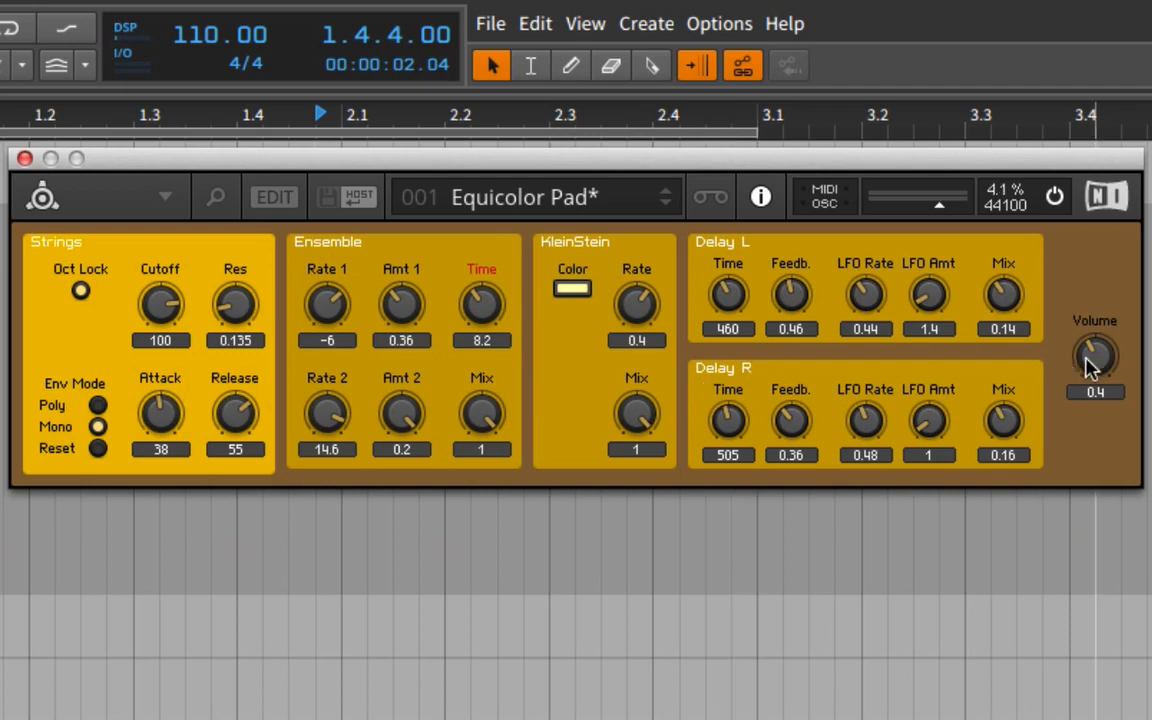
pyautogui.moveTo(1093, 360); pyautogui.dragTo(1094, 347)
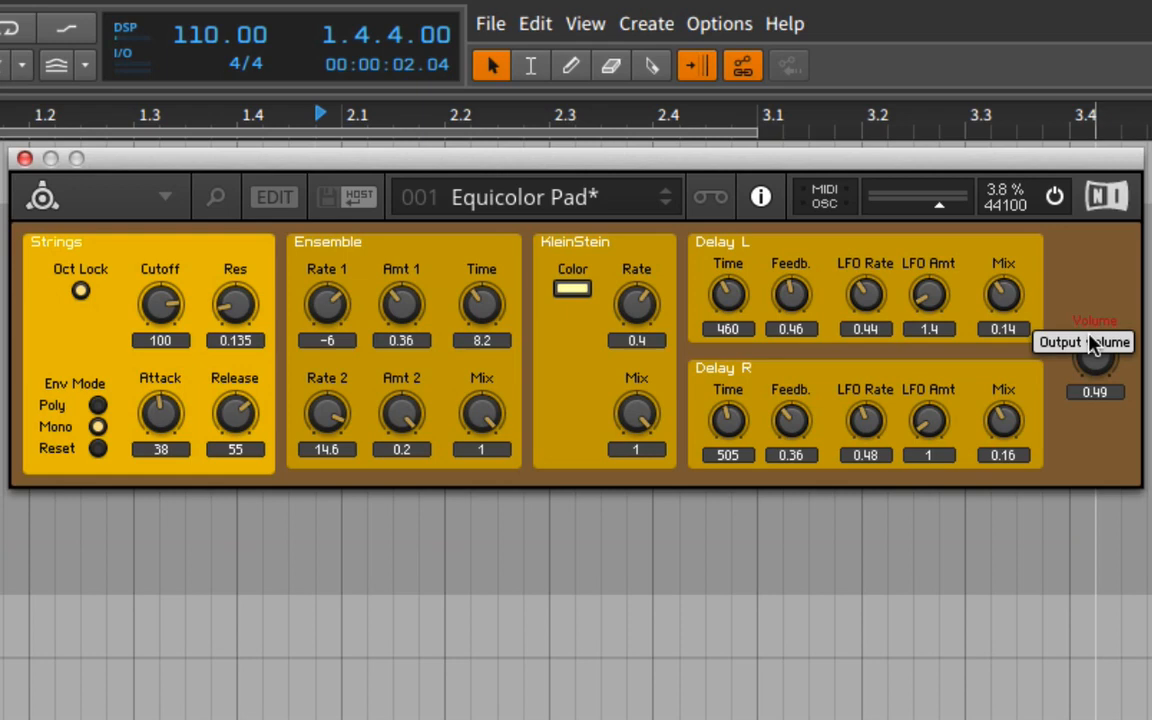
# Enter edit mode, open the ensemble structure, and arrange a split view with the complete control panel above the structure.
pyautogui.click(274, 197)
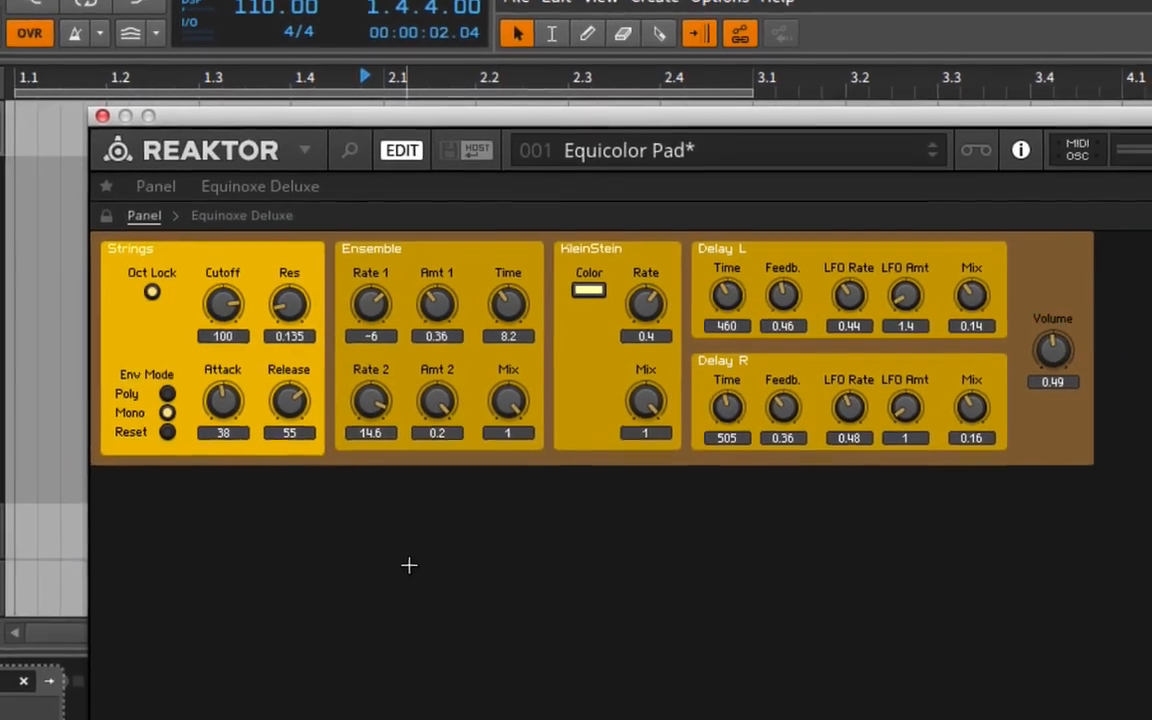
pyautogui.doubleClick(409, 565)
pyautogui.moveTo(480, 103); pyautogui.dragTo(276, 44)
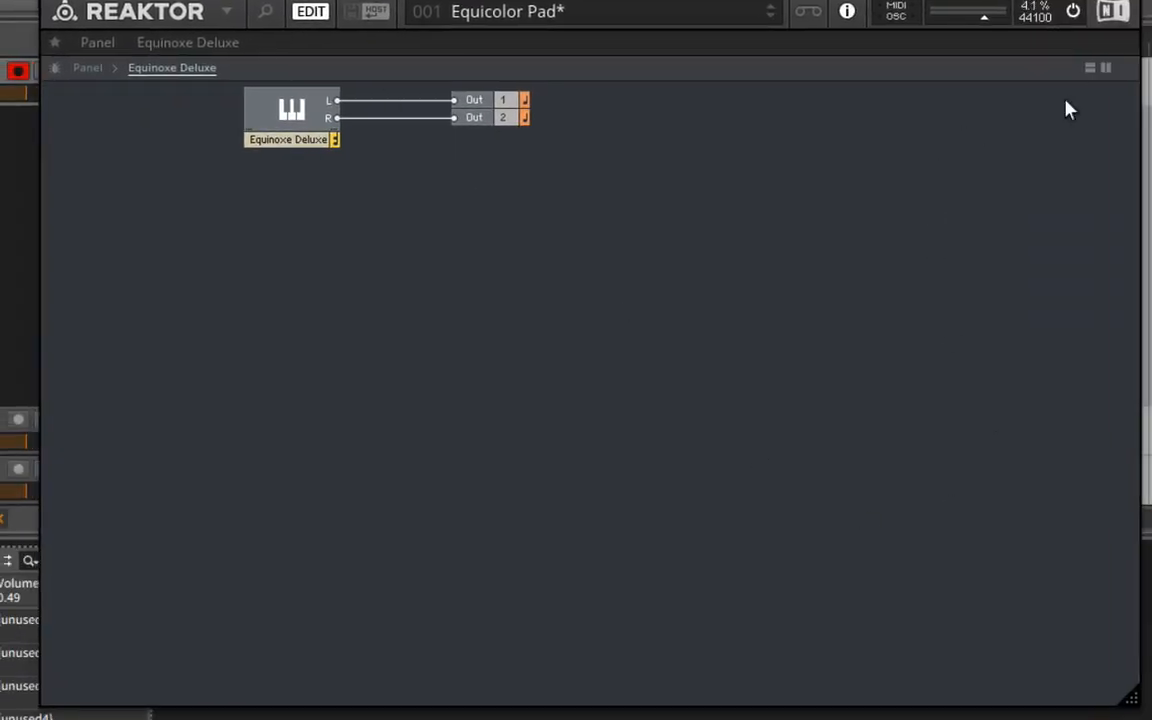
pyautogui.click(1090, 68)
pyautogui.doubleClick(676, 134)
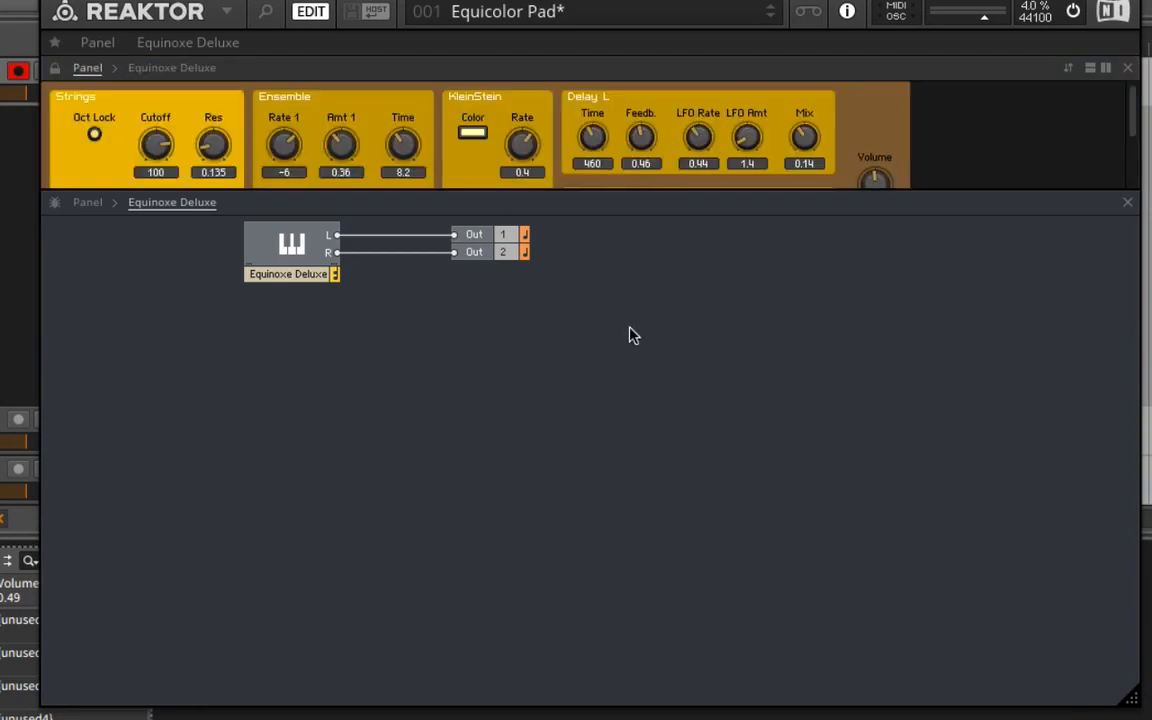
pyautogui.moveTo(676, 188); pyautogui.dragTo(689, 303)
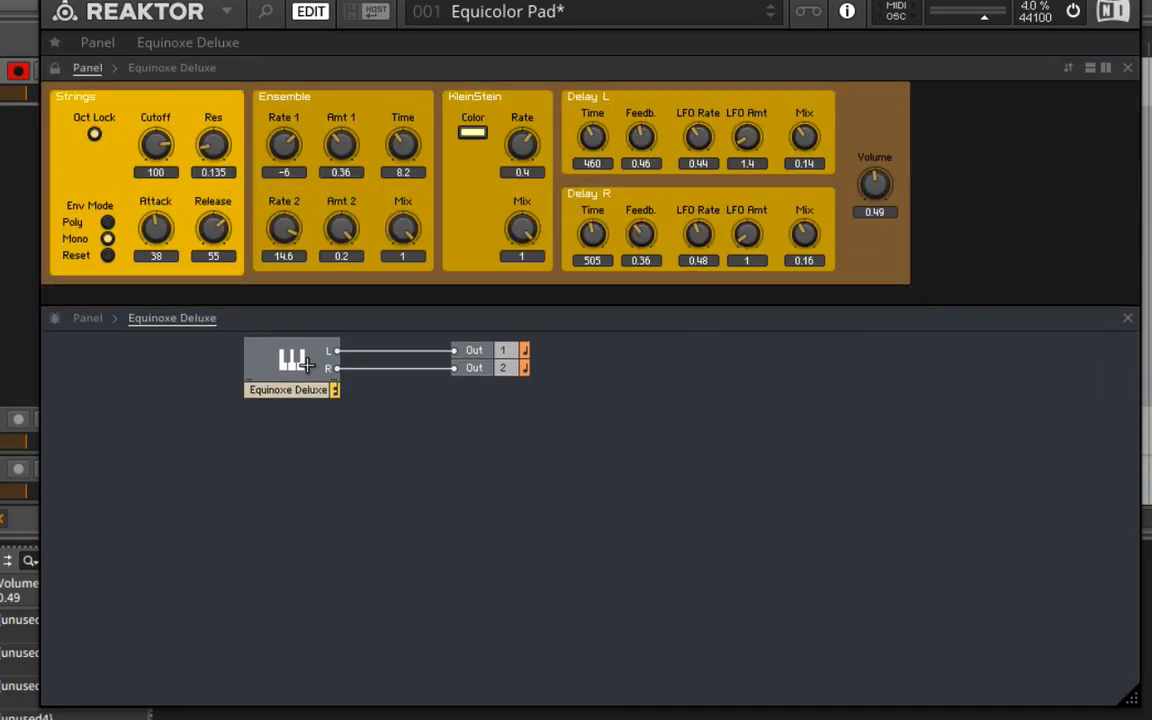
# Open the Equinoxe Deluxe instrument and its Strings macro, inspect the Saw core cell, and return to the Strings structure.
pyautogui.doubleClick(305, 364)
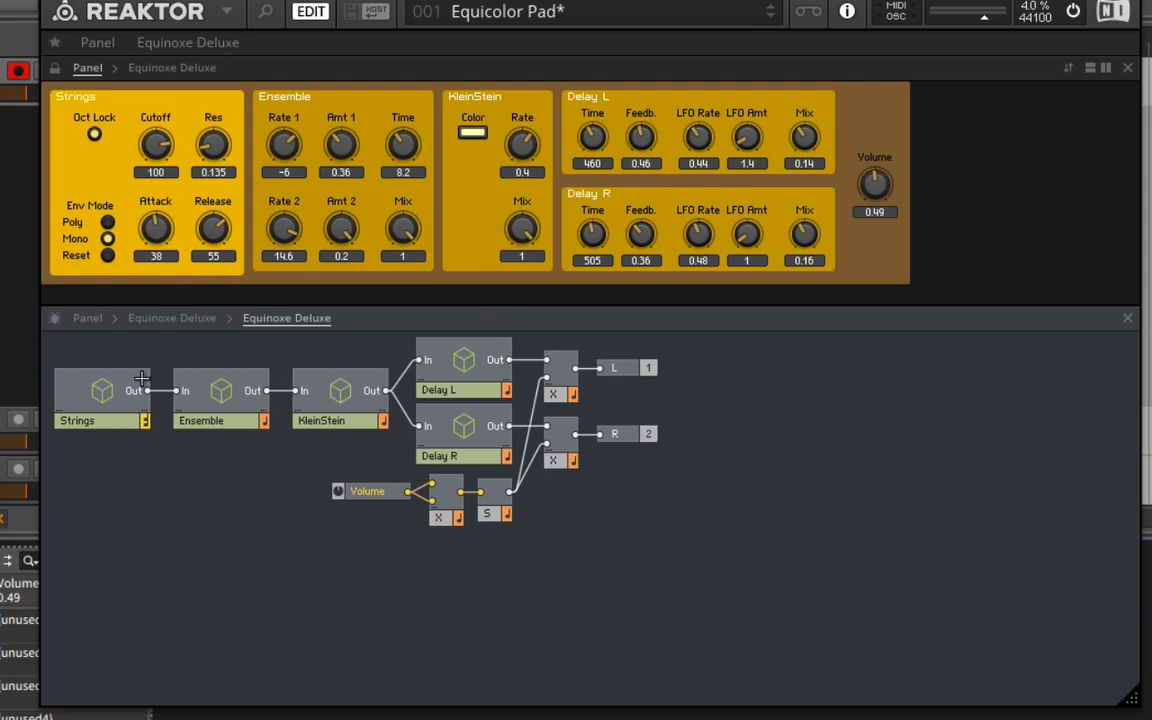
pyautogui.doubleClick(90, 385)
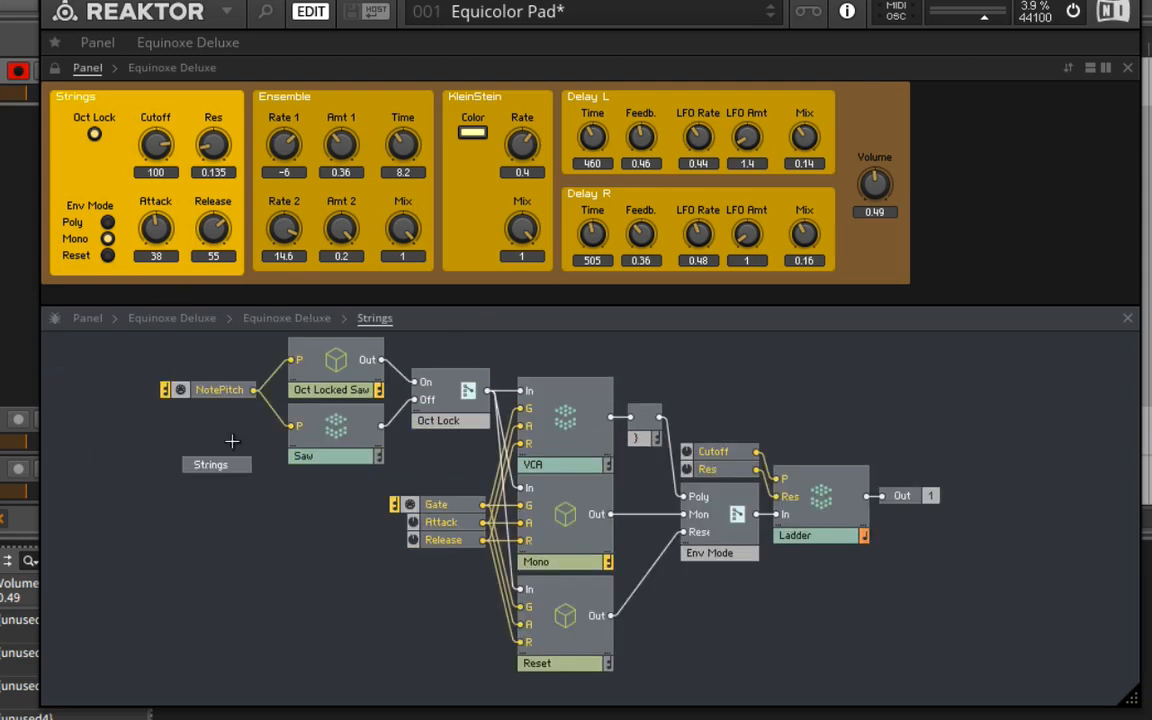
pyautogui.moveTo(365, 304); pyautogui.dragTo(368, 200)
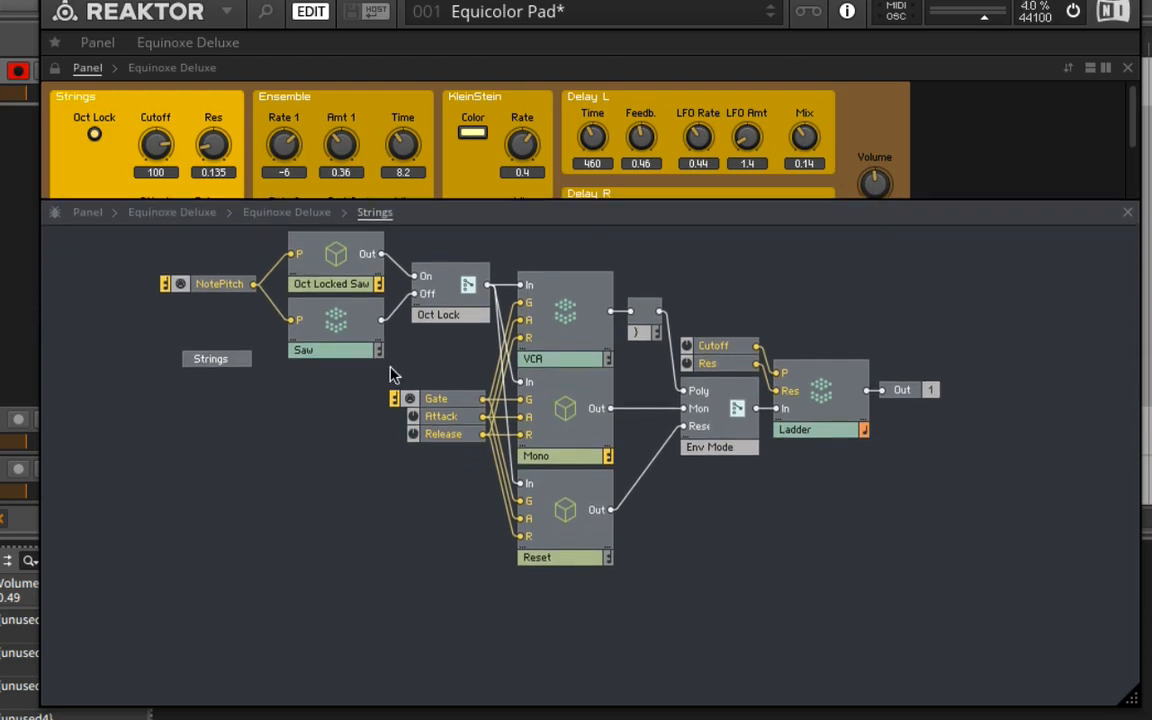
pyautogui.doubleClick(301, 303)
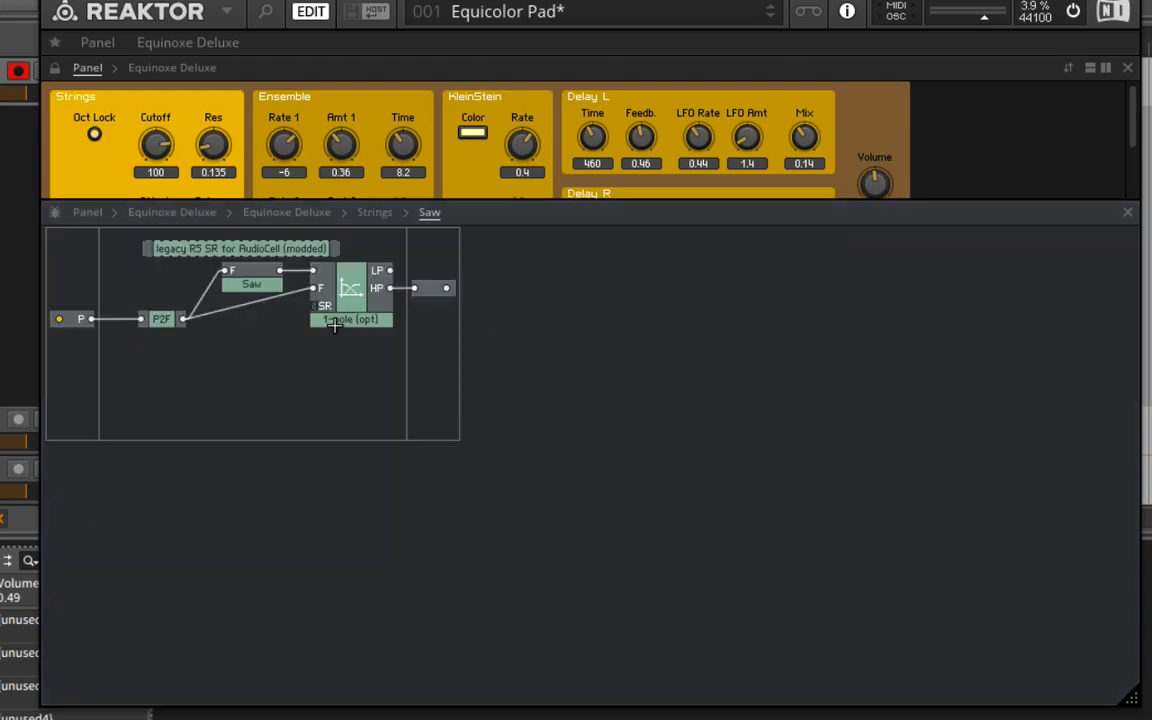
pyautogui.doubleClick(254, 500)
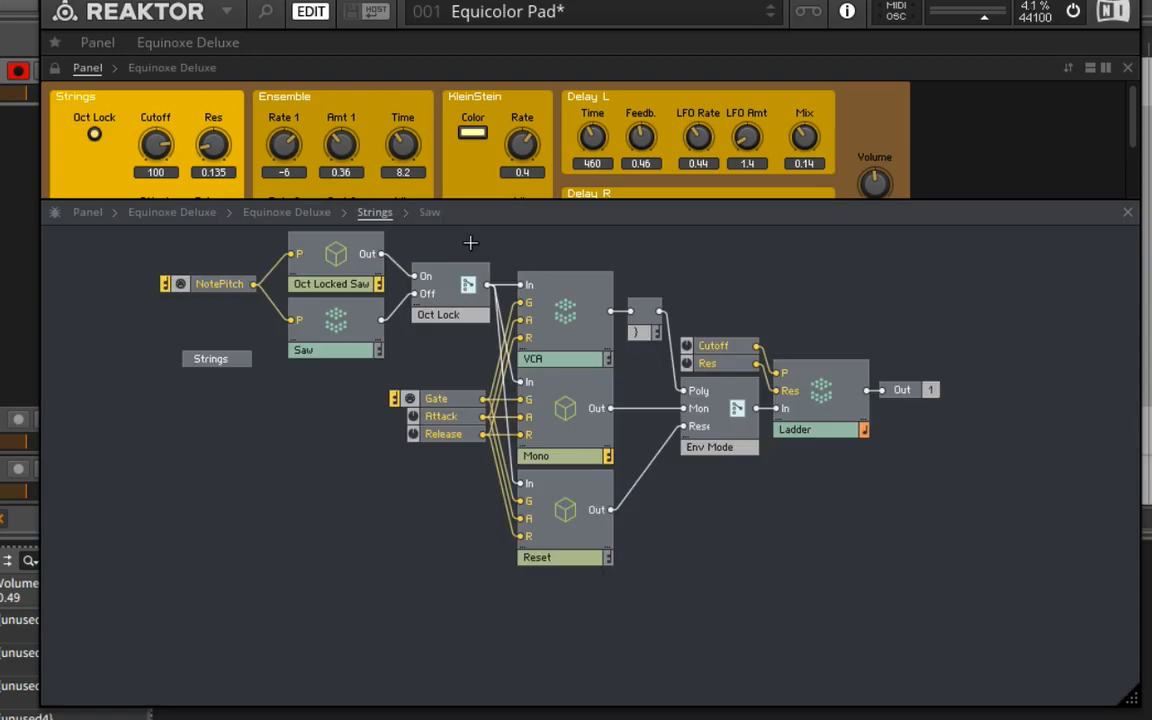
# Enlarge the panel pane to show all controls and set the Strings cutoff to 98.
pyautogui.moveTo(459, 200); pyautogui.dragTo(461, 320)
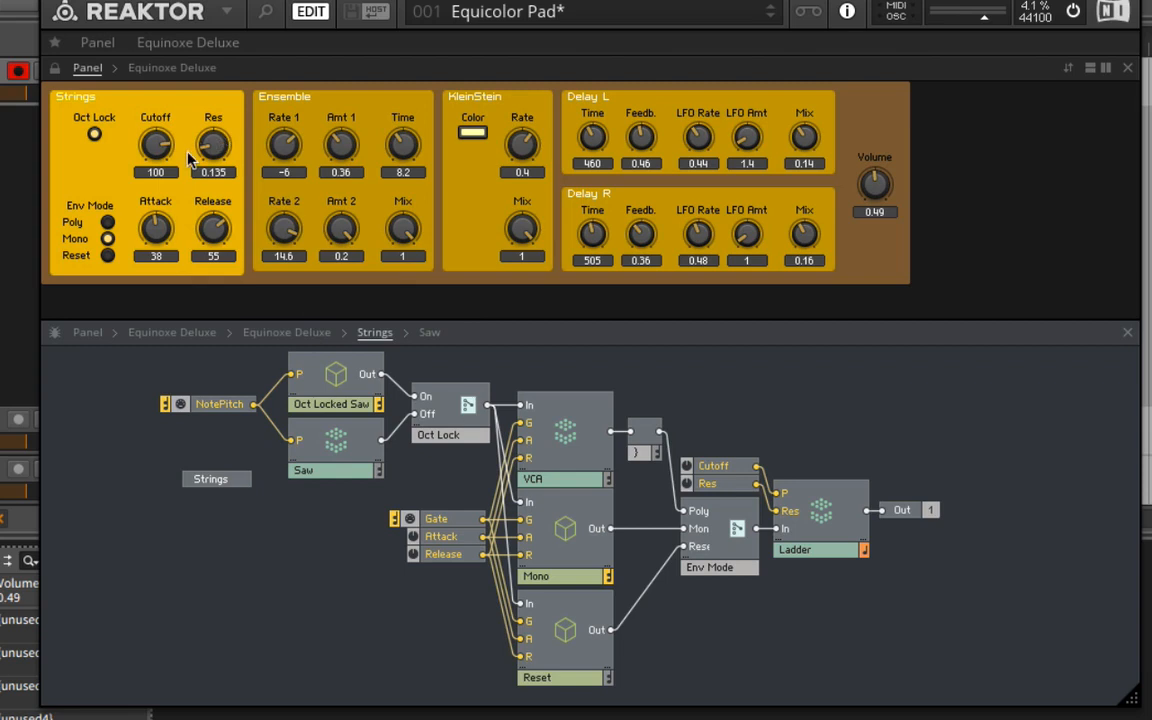
pyautogui.moveTo(170, 146); pyautogui.dragTo(162, 148)
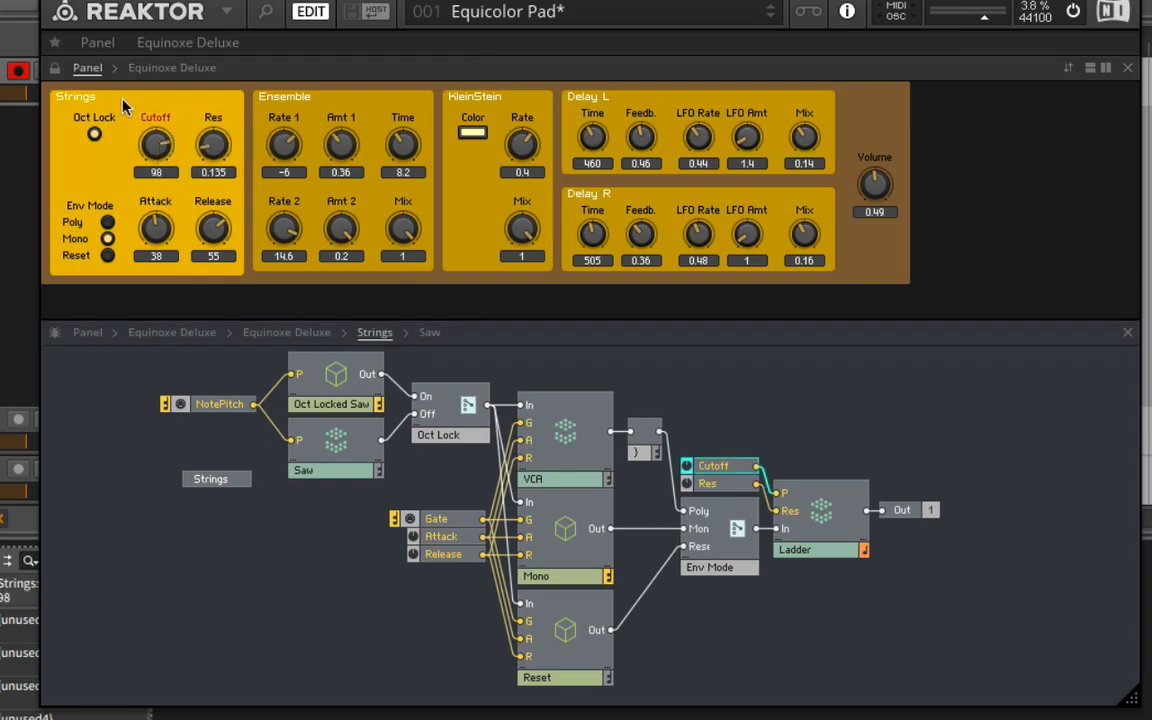
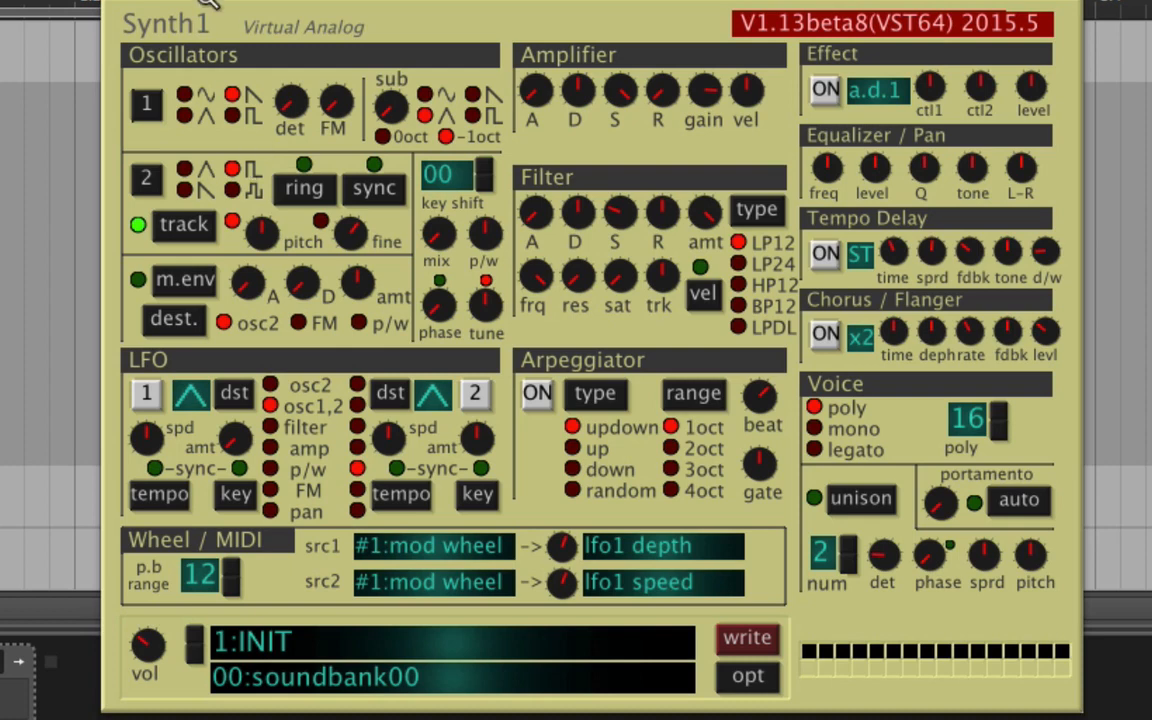
# Set Synth1's oscillator mix to 100:0 and slightly raise oscillator 1's detune.
pyautogui.moveTo(440, 243); pyautogui.dragTo(463, 476)
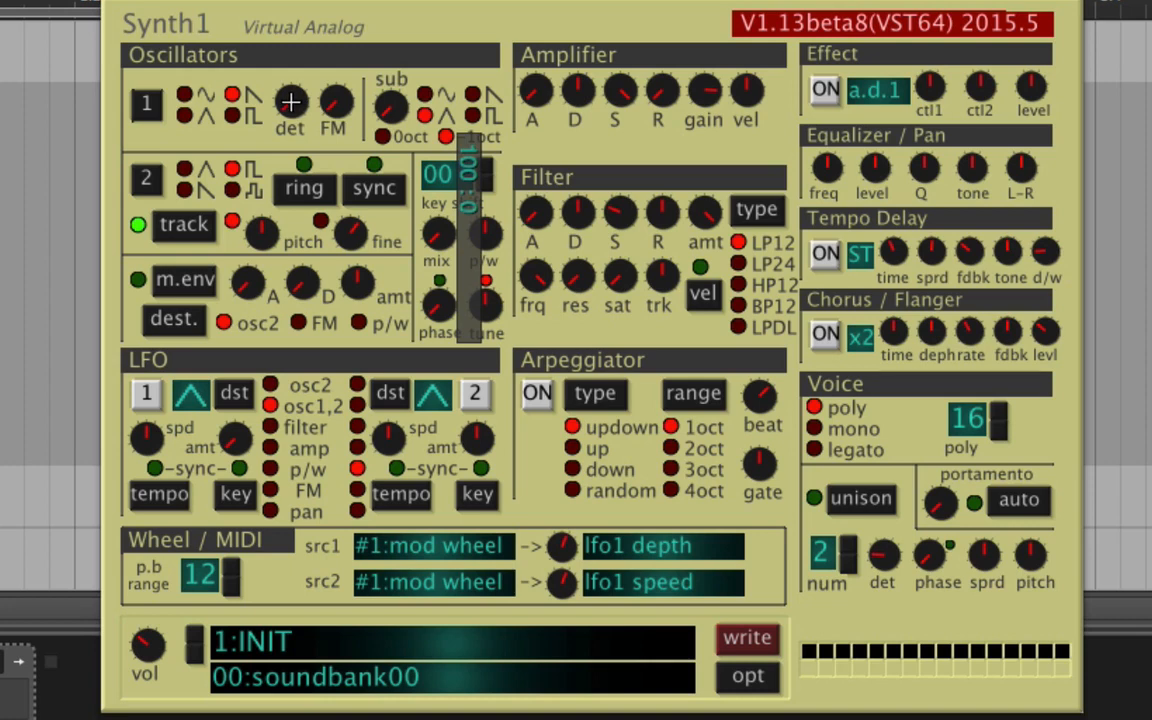
pyautogui.moveTo(286, 104); pyautogui.dragTo(330, 186)
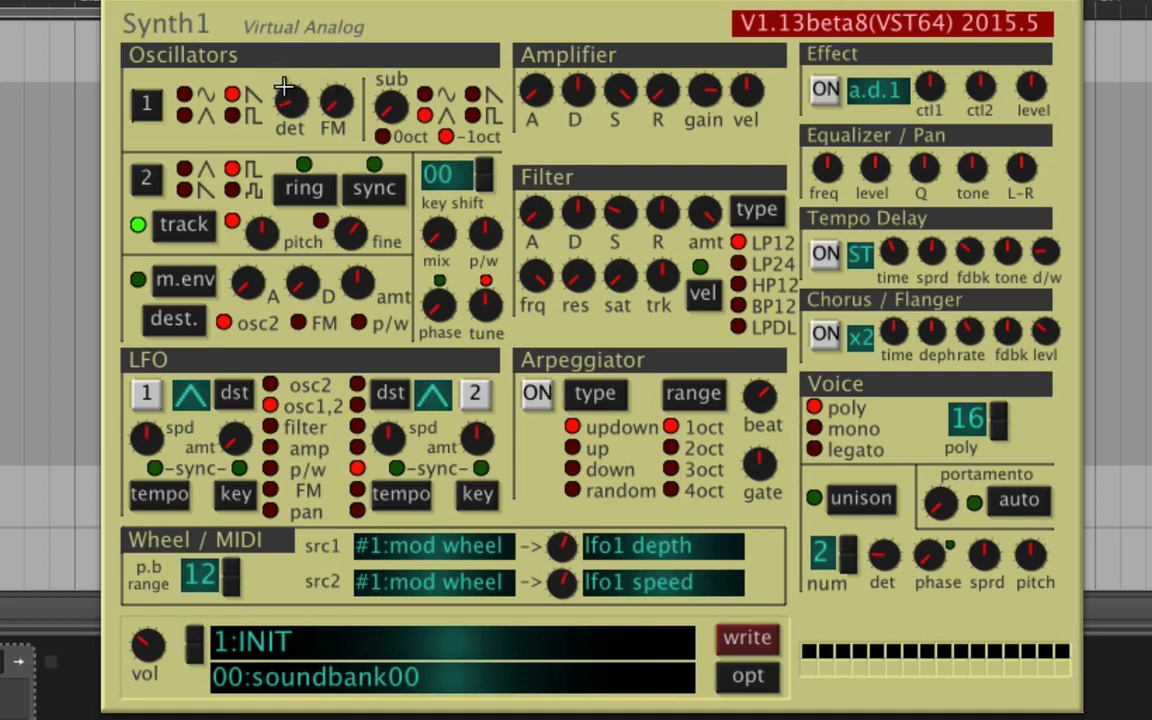
# Switch the voice mode to mono and set oscillator 1 to a sine wave.
pyautogui.click(833, 426)
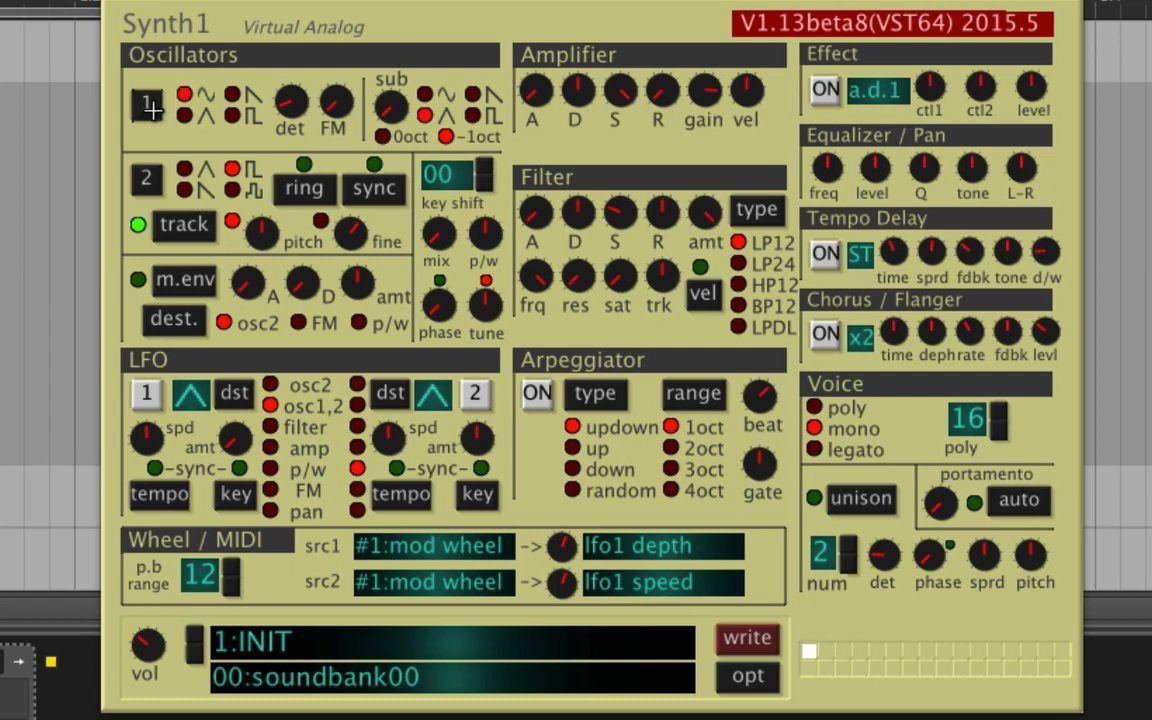
pyautogui.click(150, 108)
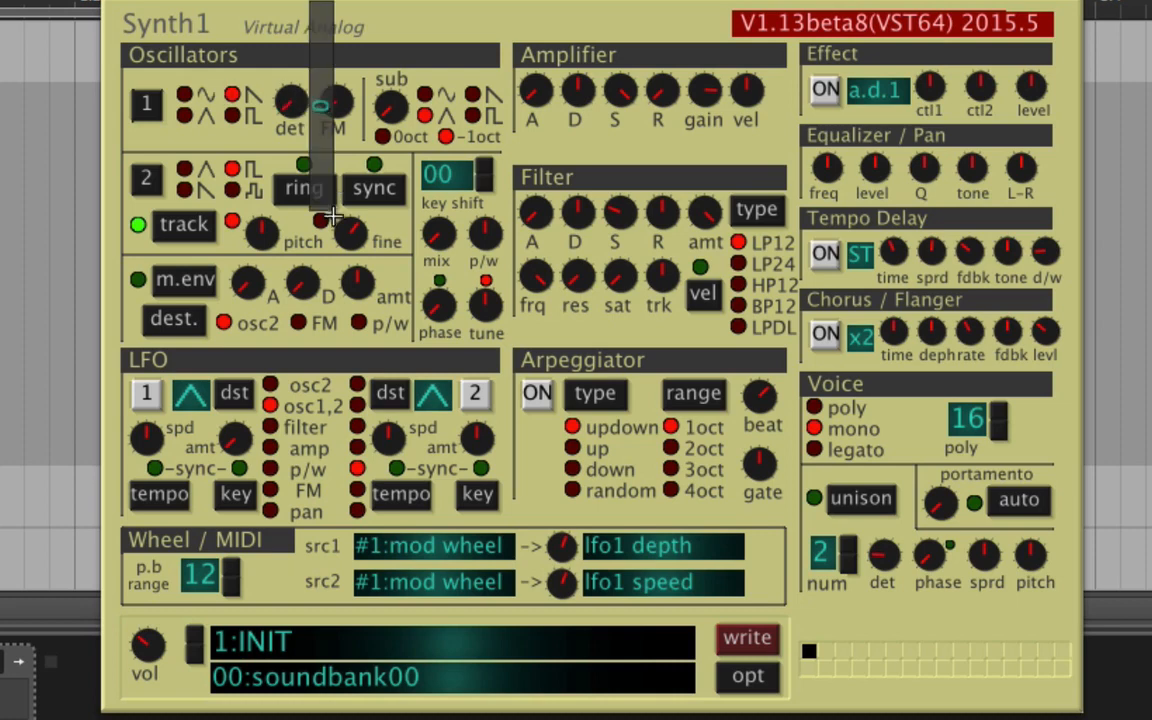
pyautogui.click(184, 95)
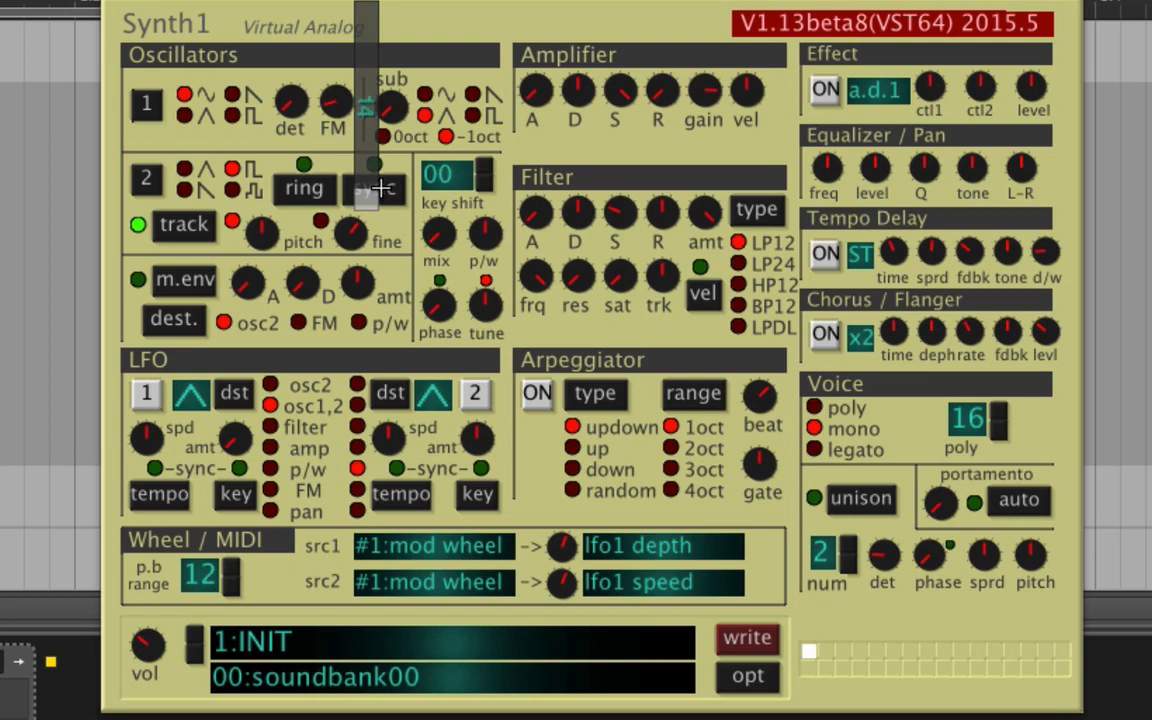
# Return oscillator 1 to a sawtooth wave, then enable oscillator 2 sync with the FM amount at 68.
pyautogui.moveTo(380, 188); pyautogui.dragTo(386, 230)
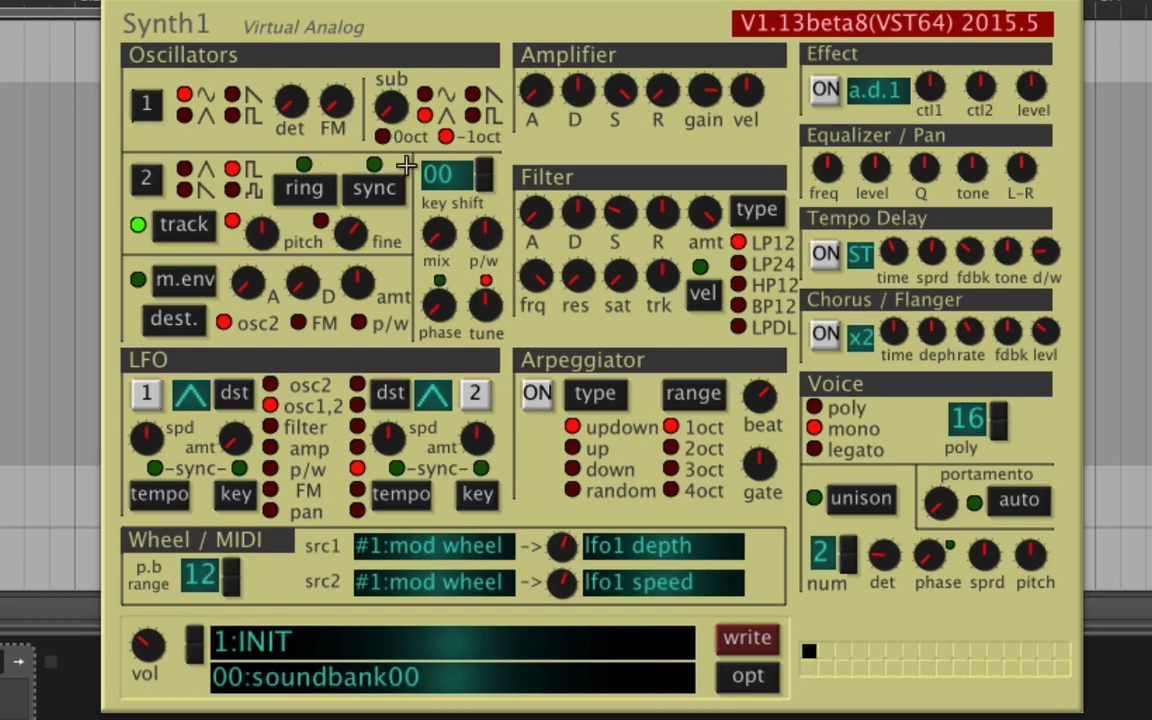
pyautogui.click(232, 94)
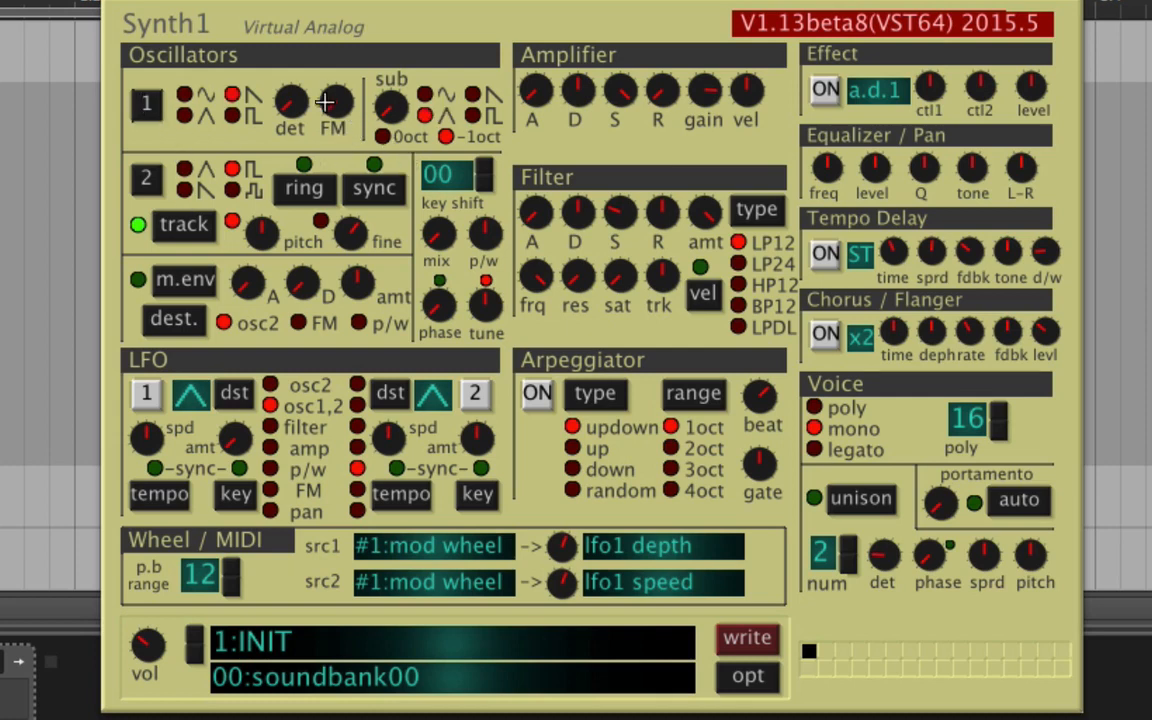
pyautogui.moveTo(338, 108); pyautogui.dragTo(388, 208)
pyautogui.click(390, 194)
pyautogui.moveTo(342, 98); pyautogui.dragTo(376, 100)
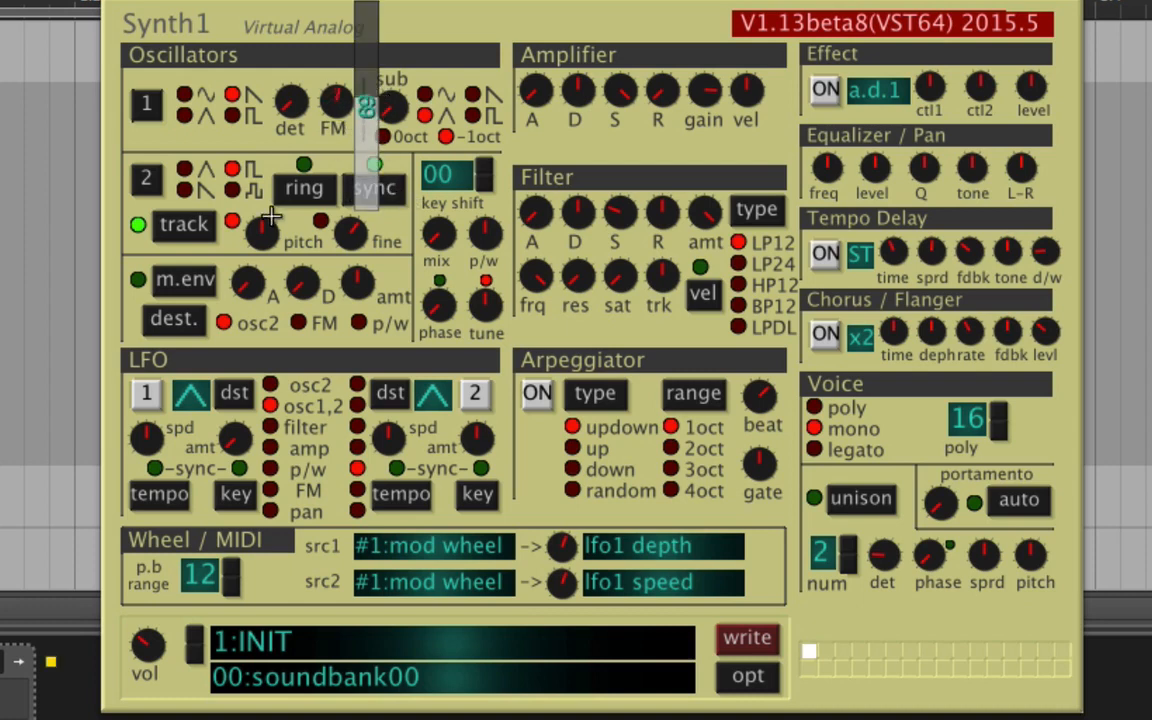
# Enable the modulation envelope on osc2 with an amount of +36, and lower oscillator 2's pitch.
pyautogui.moveTo(262, 232); pyautogui.dragTo(291, 237)
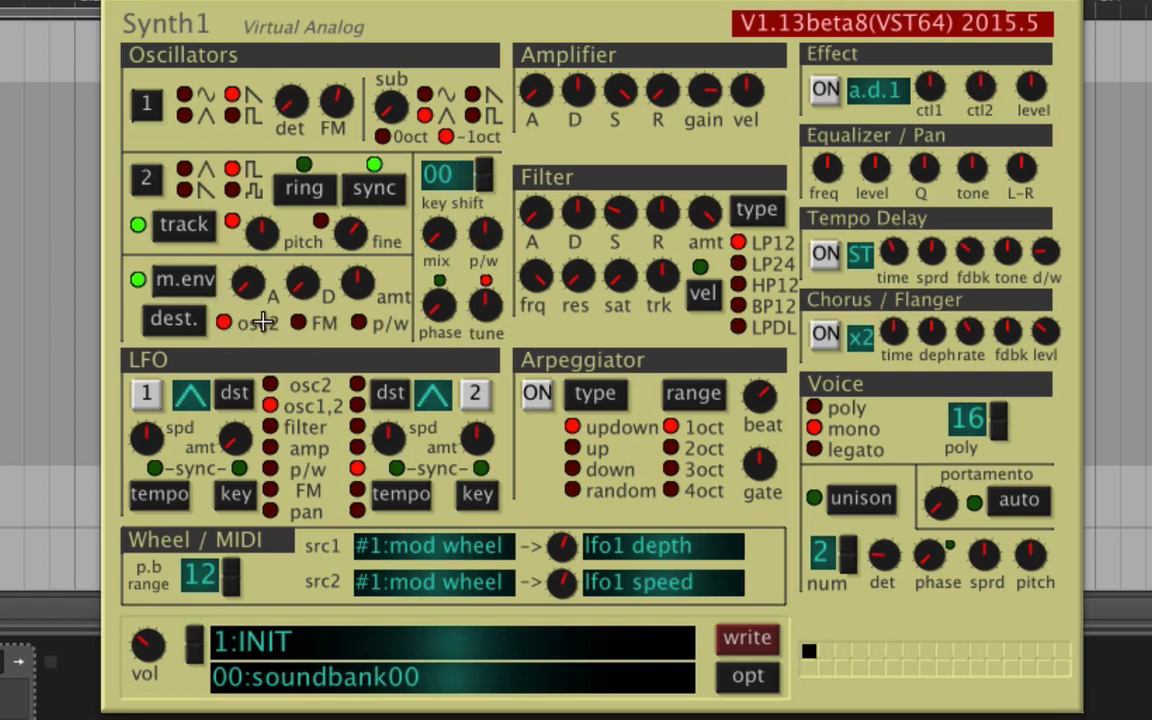
pyautogui.moveTo(347, 297); pyautogui.dragTo(414, 236)
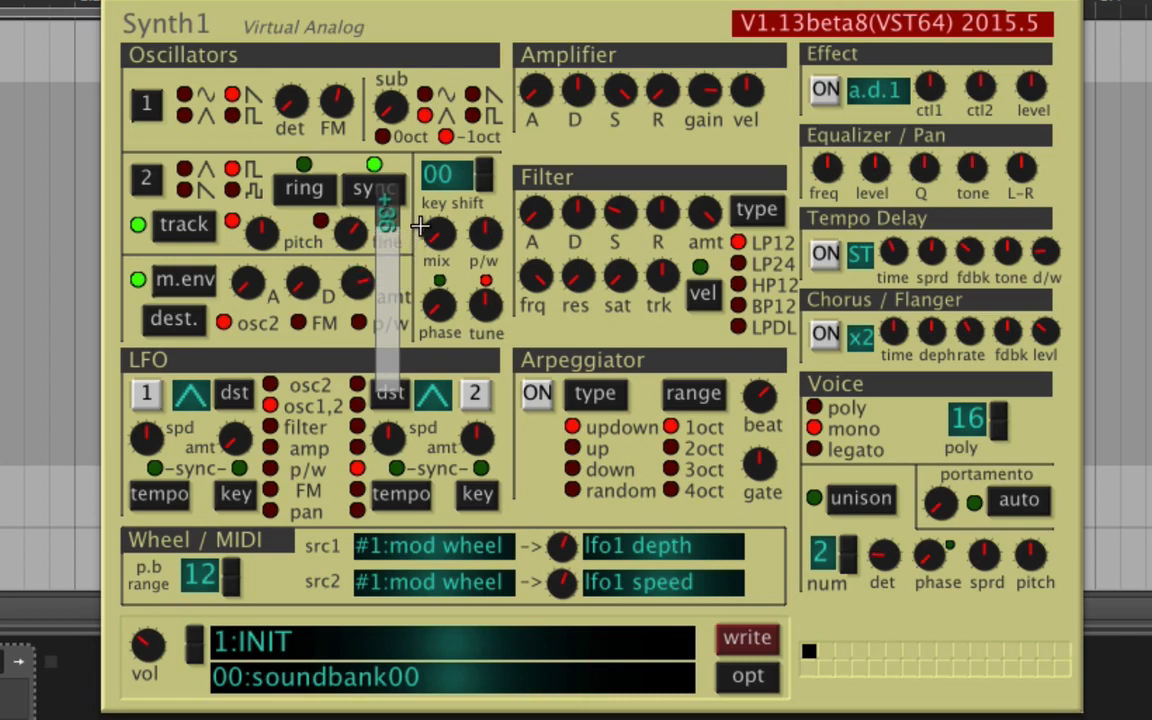
pyautogui.moveTo(424, 229); pyautogui.dragTo(408, 226)
pyautogui.moveTo(261, 232); pyautogui.dragTo(400, 181)
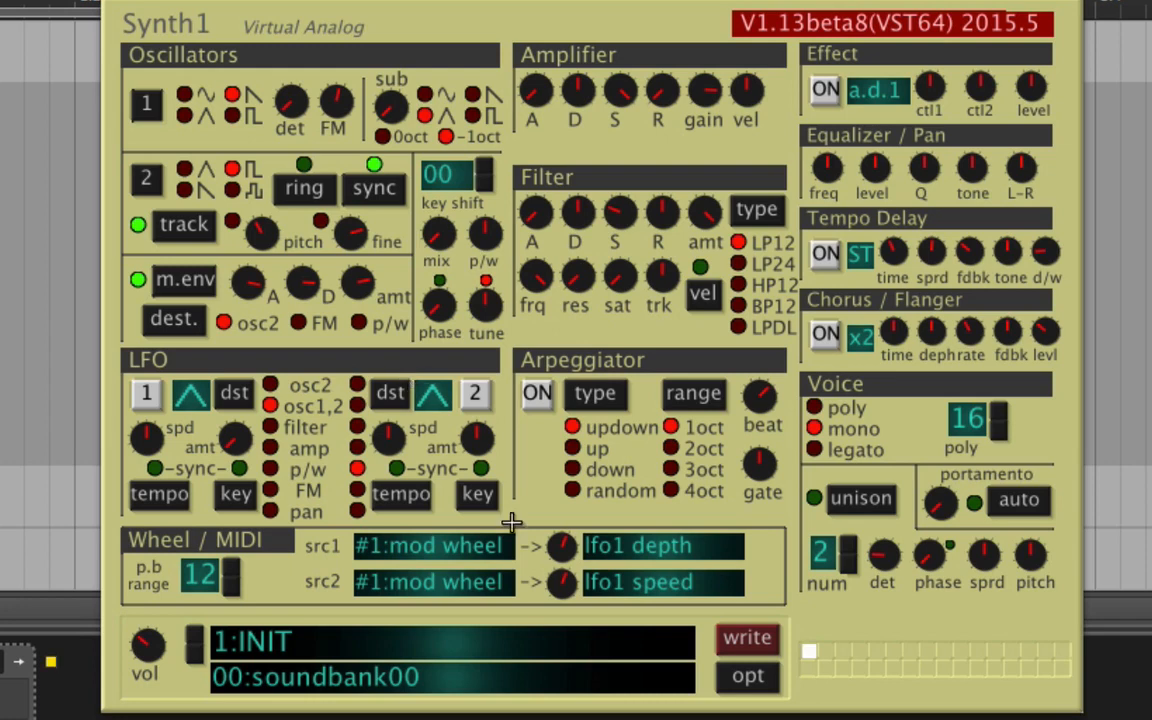
# Turn on unison with 6 voices and increase its spread.
pyautogui.click(862, 499)
pyautogui.click(850, 542)
pyautogui.click(850, 542)
pyautogui.click(850, 542)
pyautogui.click(850, 542)
pyautogui.moveTo(1023, 561); pyautogui.dragTo(1023, 561)
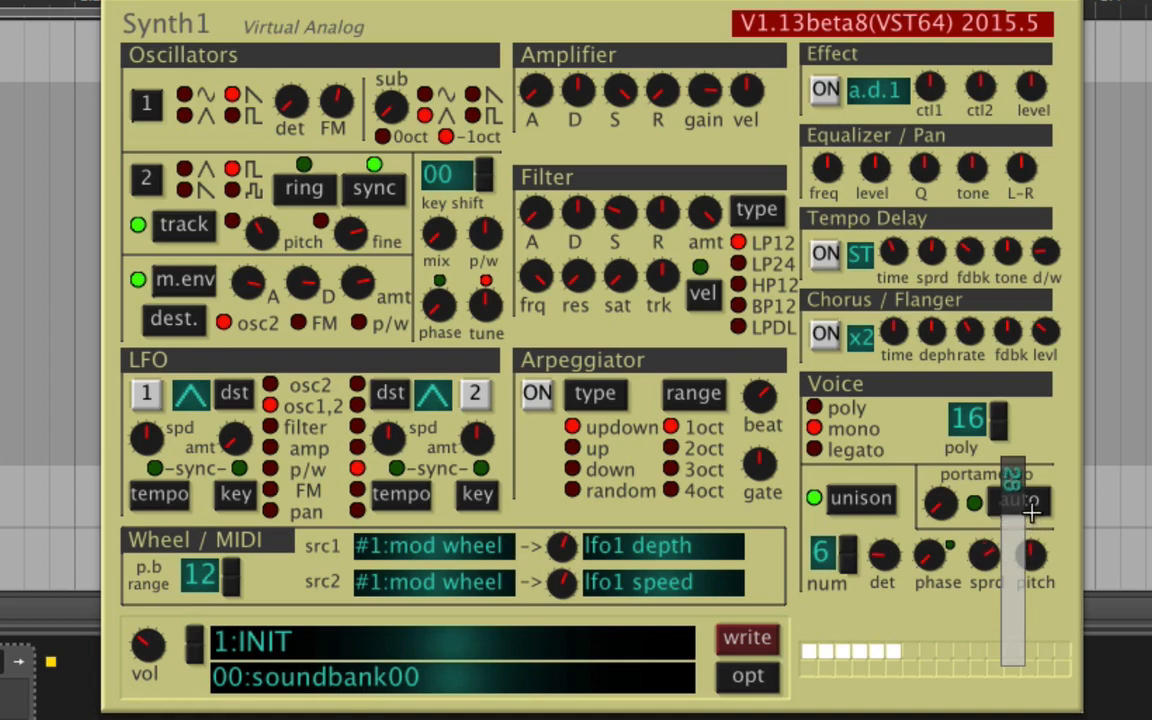
# Lower the output volume and audition the tempo delay while adjusting its dry/wet level.
pyautogui.click(149, 643)
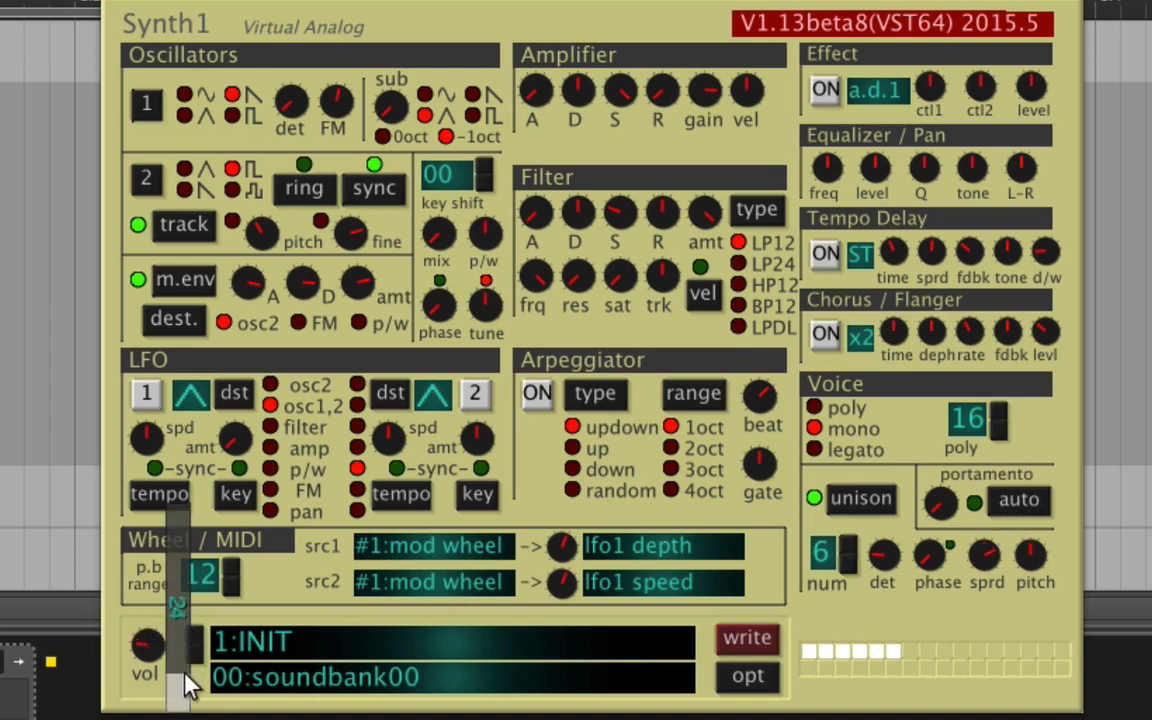
pyautogui.moveTo(185, 673); pyautogui.dragTo(184, 680)
pyautogui.click(825, 252)
pyautogui.moveTo(1054, 252); pyautogui.dragTo(1088, 290)
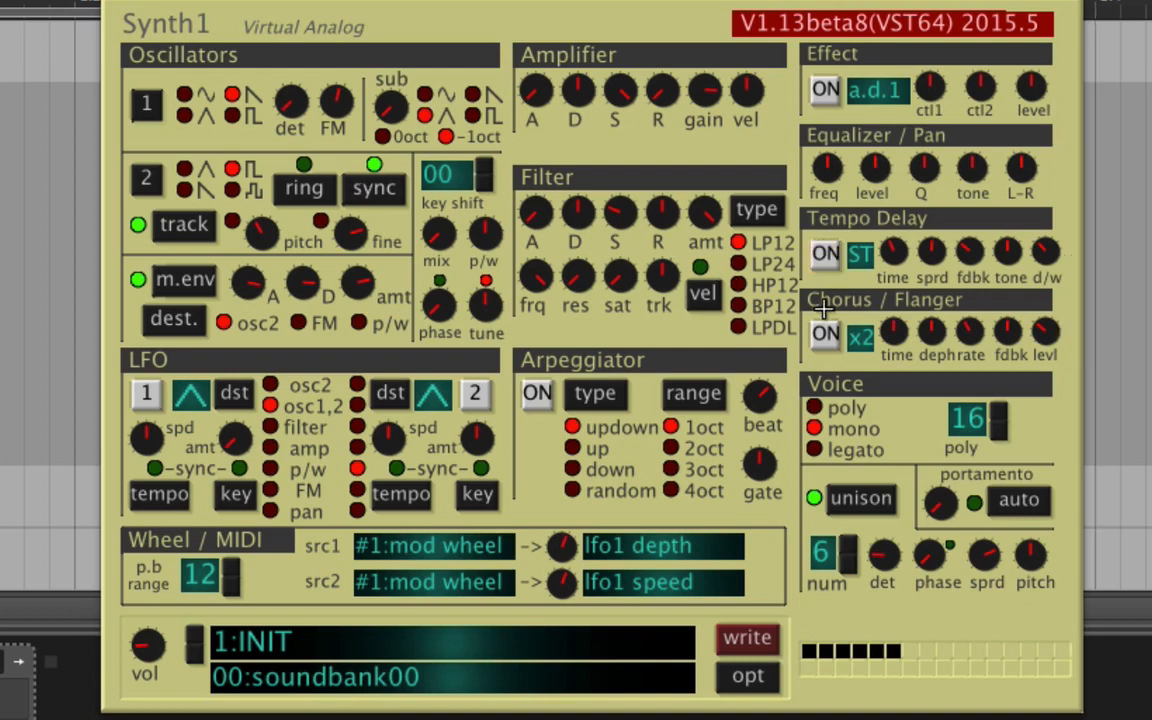
# Turn off unison and oscillator sync, and reset oscillator 1's FM to 0.
pyautogui.click(855, 498)
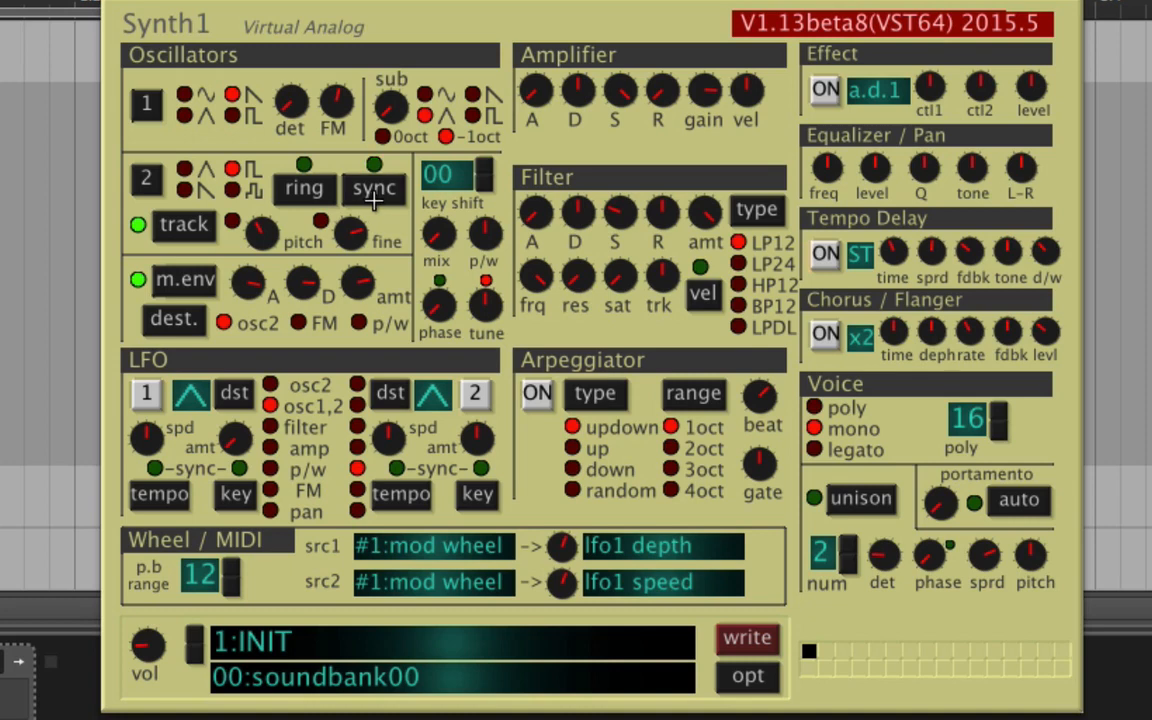
pyautogui.click(375, 97)
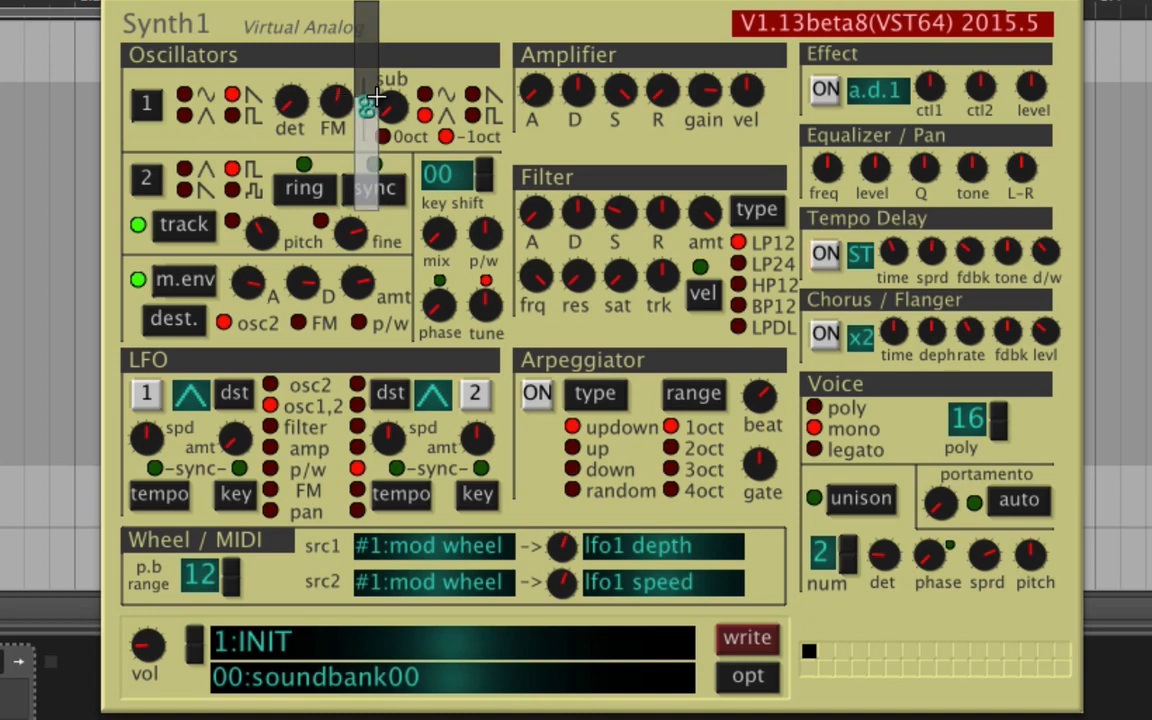
pyautogui.moveTo(376, 98); pyautogui.dragTo(228, 364)
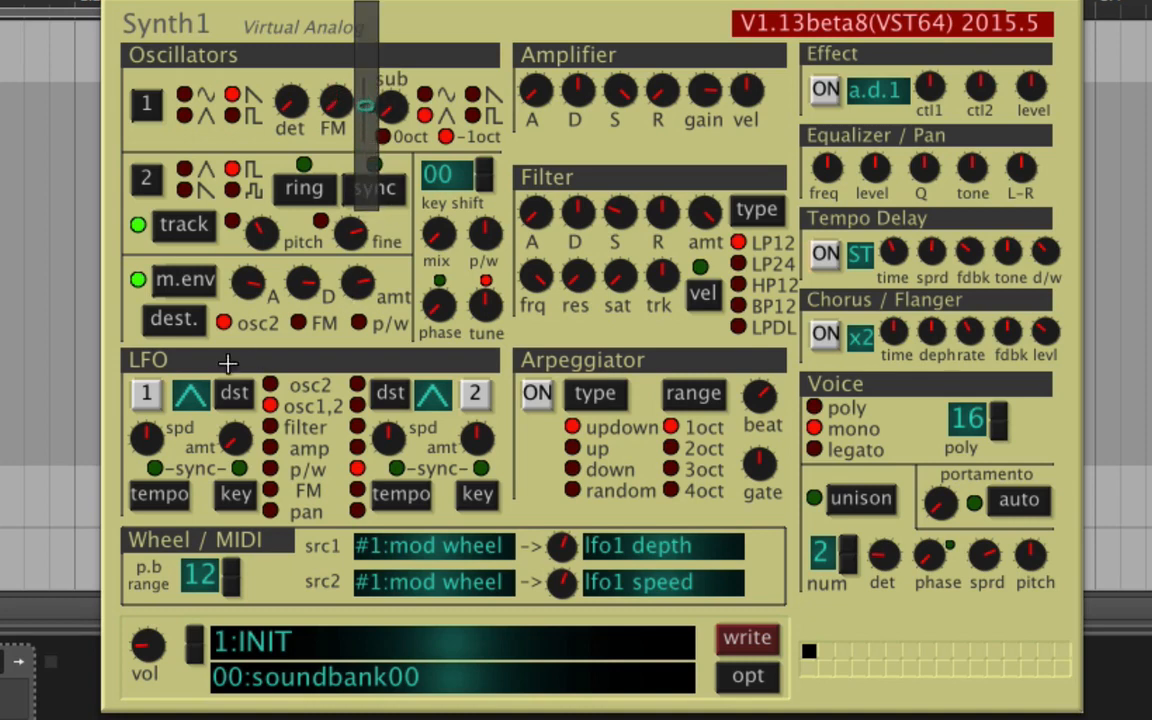
# Disable the modulation envelope, reset its attack and decay to 0, and return its amount to the centre.
pyautogui.click(182, 283)
pyautogui.moveTo(250, 284); pyautogui.dragTo(246, 601)
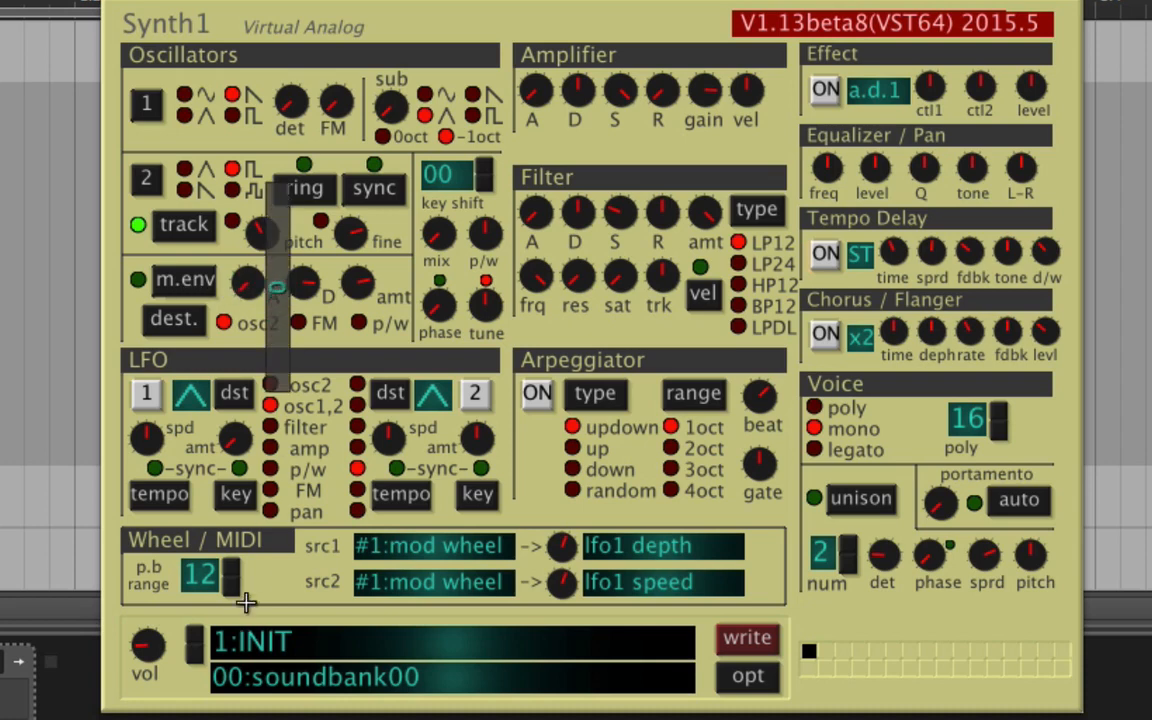
pyautogui.moveTo(312, 276); pyautogui.dragTo(374, 639)
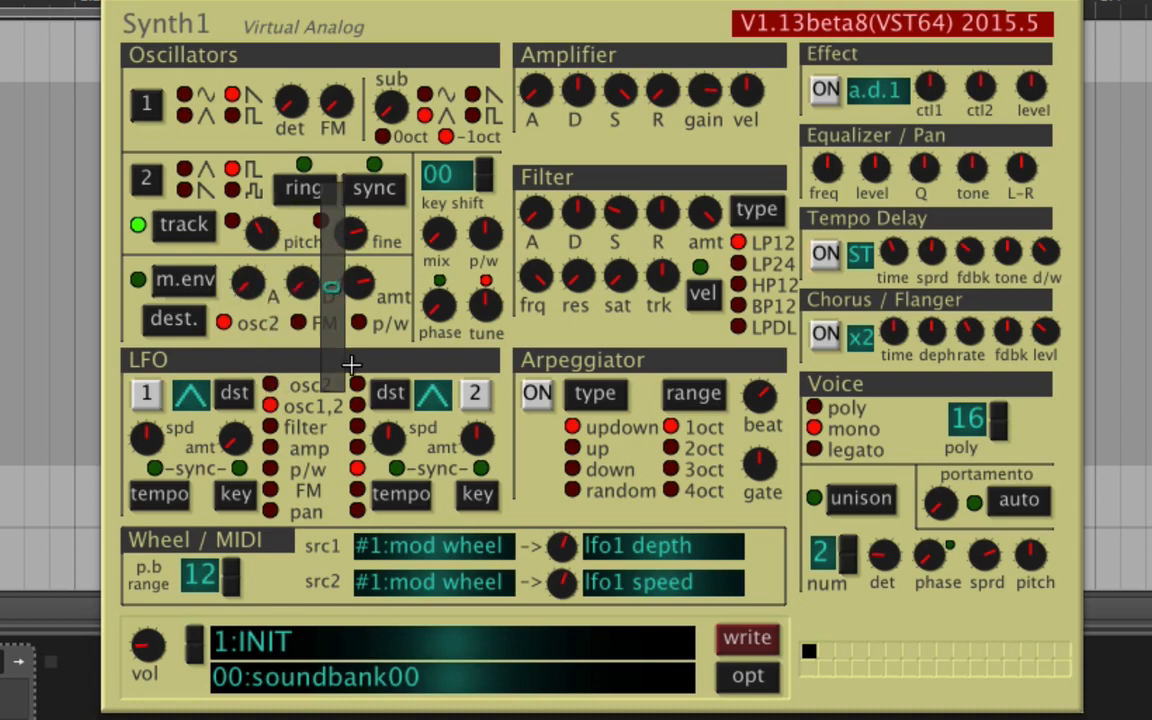
pyautogui.moveTo(358, 283); pyautogui.dragTo(385, 275)
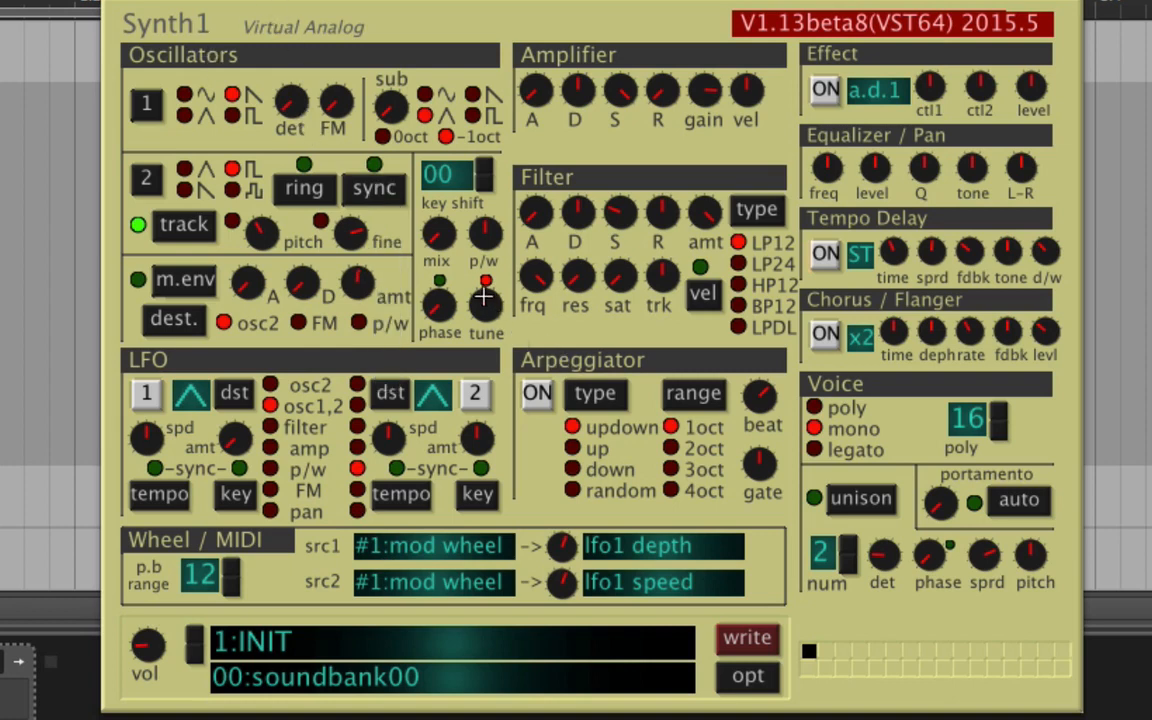
# Mix fully to oscillator 2 with a sawtooth wave, and set the output volume to 32.
pyautogui.click(452, 272)
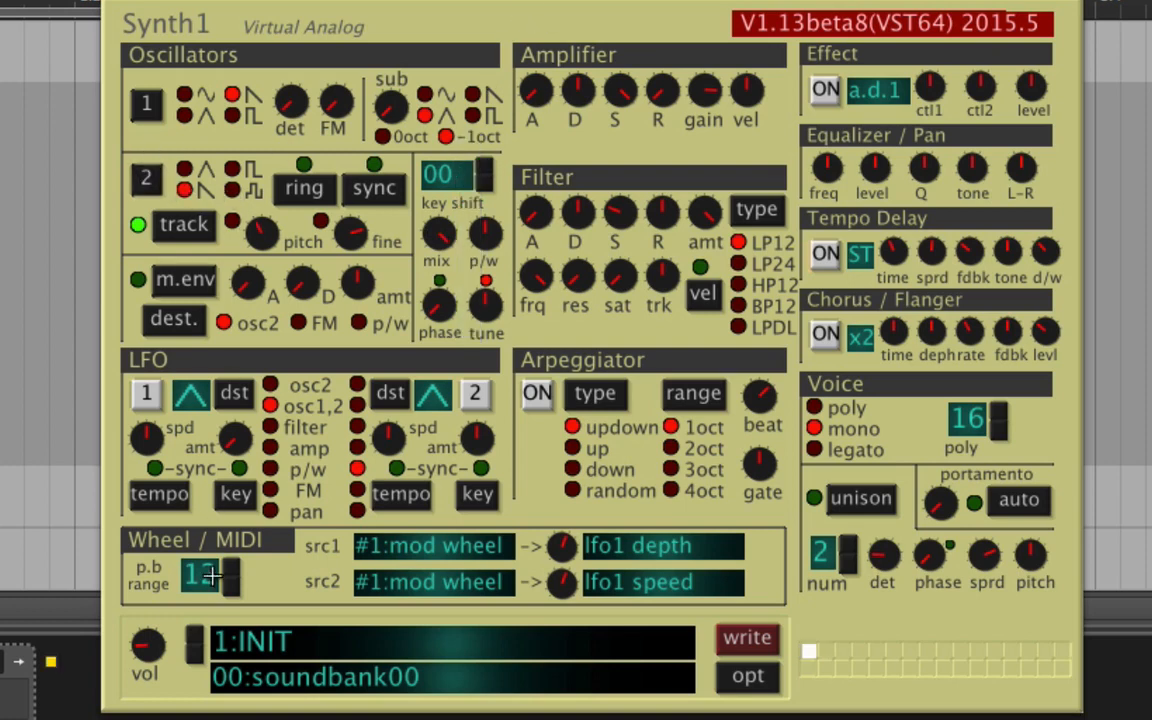
pyautogui.moveTo(148, 648); pyautogui.dragTo(194, 672)
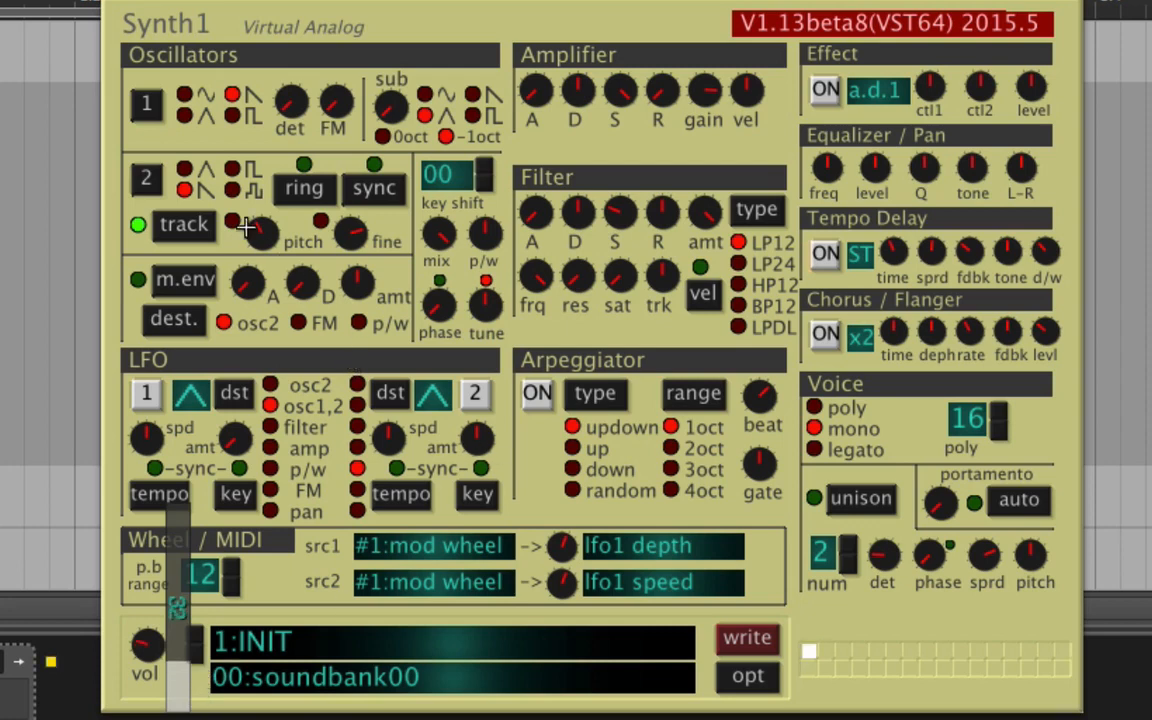
# Turn on ring modulation with oscillator 2's pitch centred, and set its fine tuning to 00 cent.
pyautogui.moveTo(262, 232); pyautogui.dragTo(313, 237)
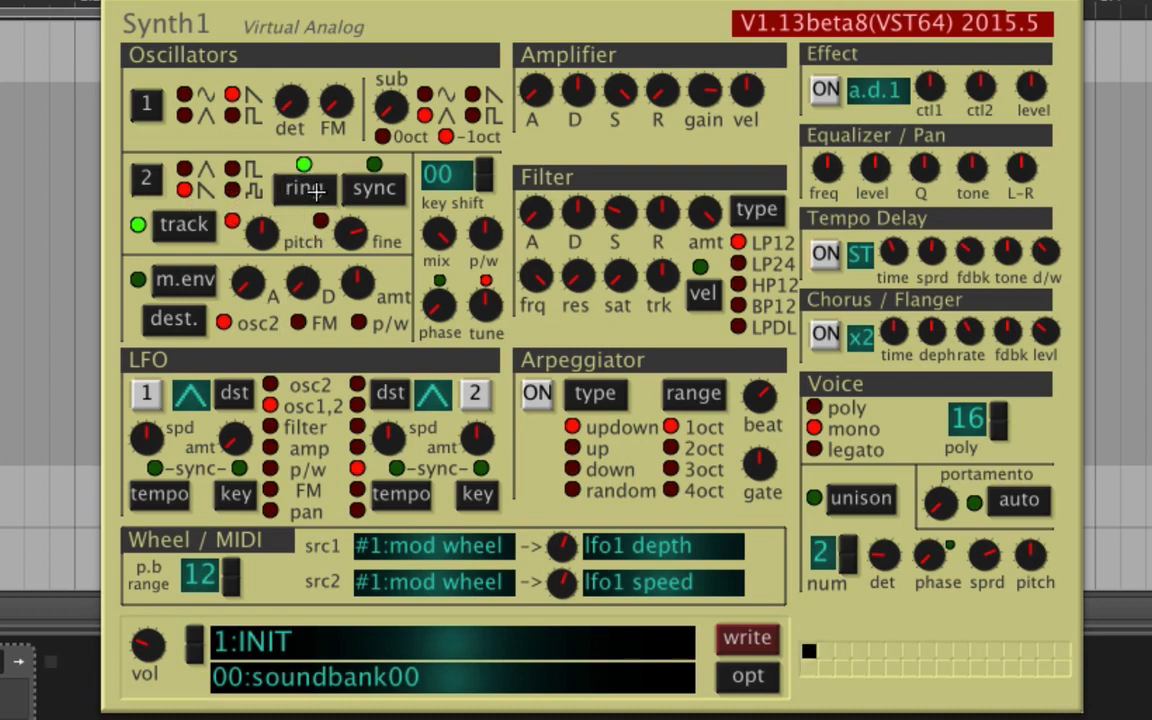
pyautogui.moveTo(350, 239); pyautogui.dragTo(380, 213)
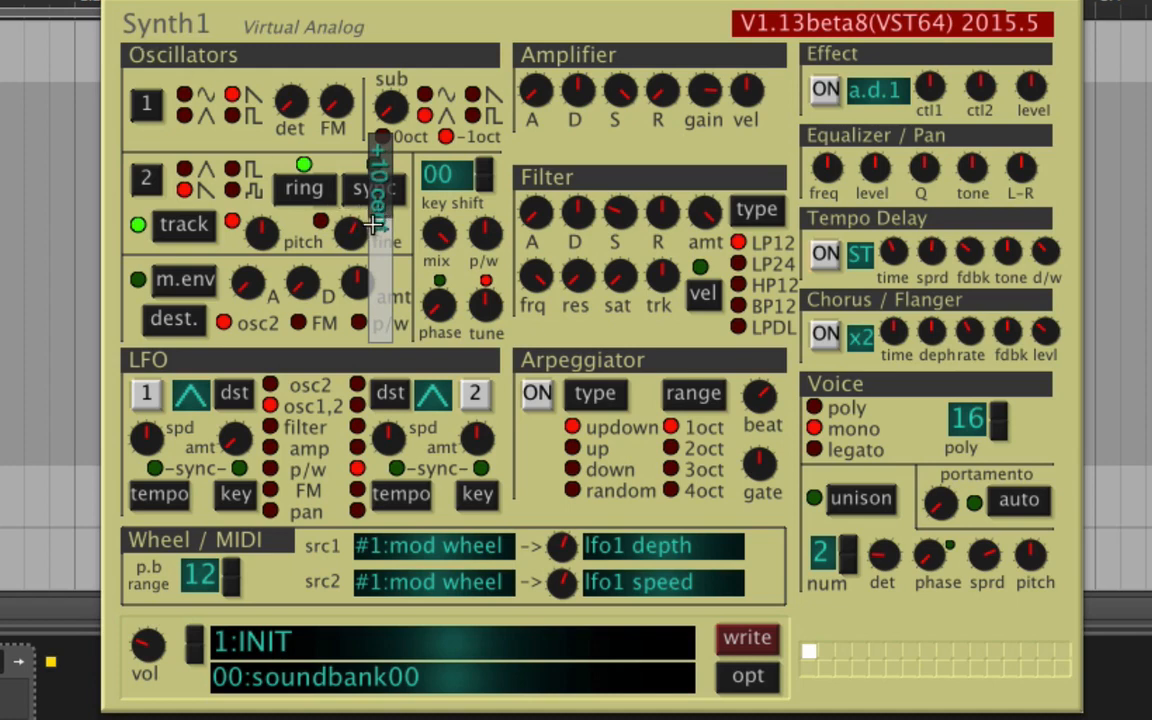
pyautogui.moveTo(380, 226); pyautogui.dragTo(376, 234)
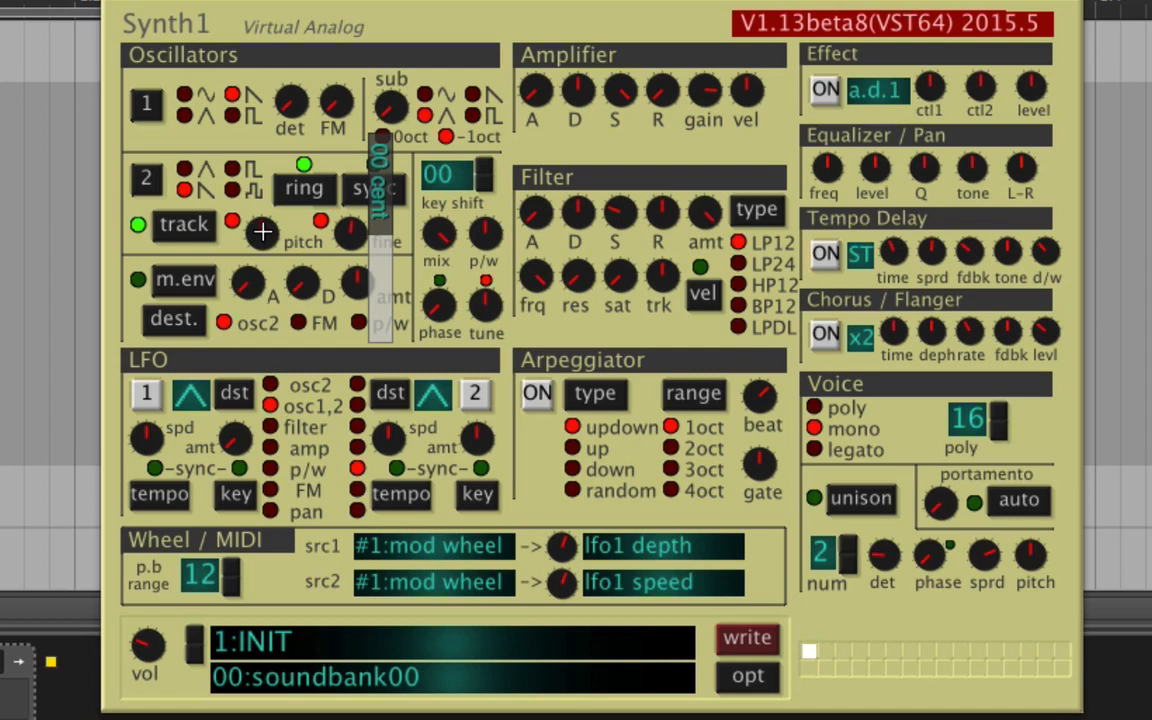
# Replace ring modulation with sync, and sweep oscillator 2's pitch before returning it to the centre.
pyautogui.moveTo(262, 232); pyautogui.dragTo(364, 188)
pyautogui.click(360, 192)
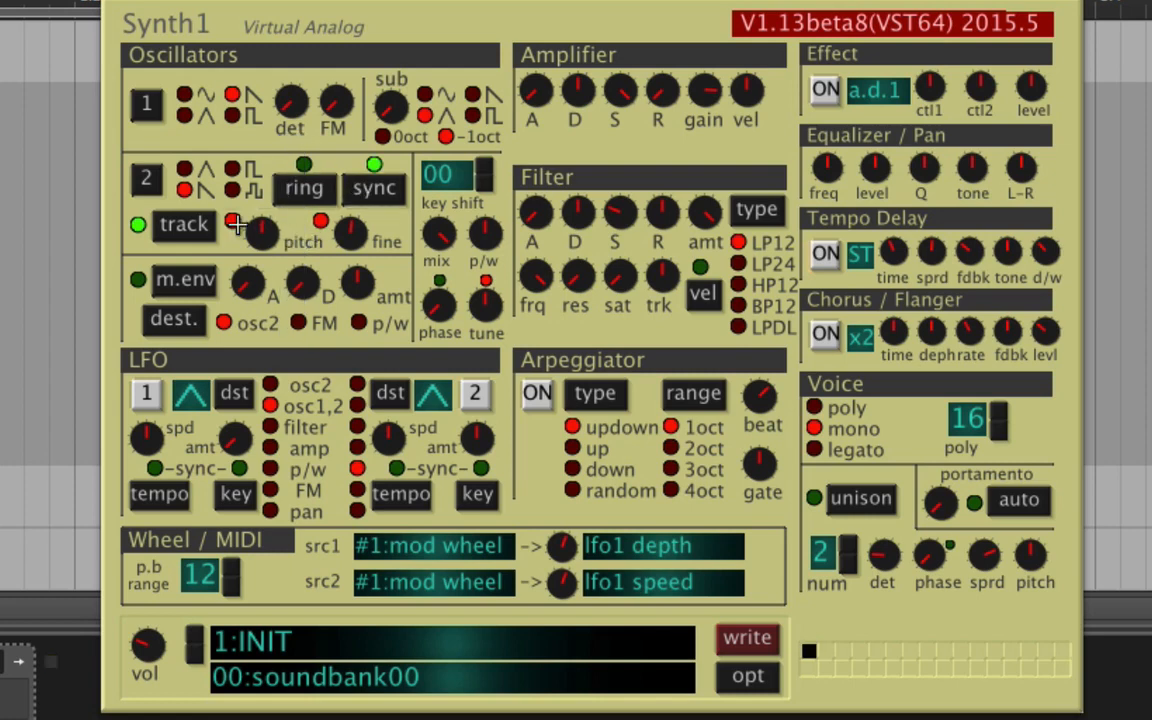
pyautogui.moveTo(262, 231); pyautogui.dragTo(190, 275)
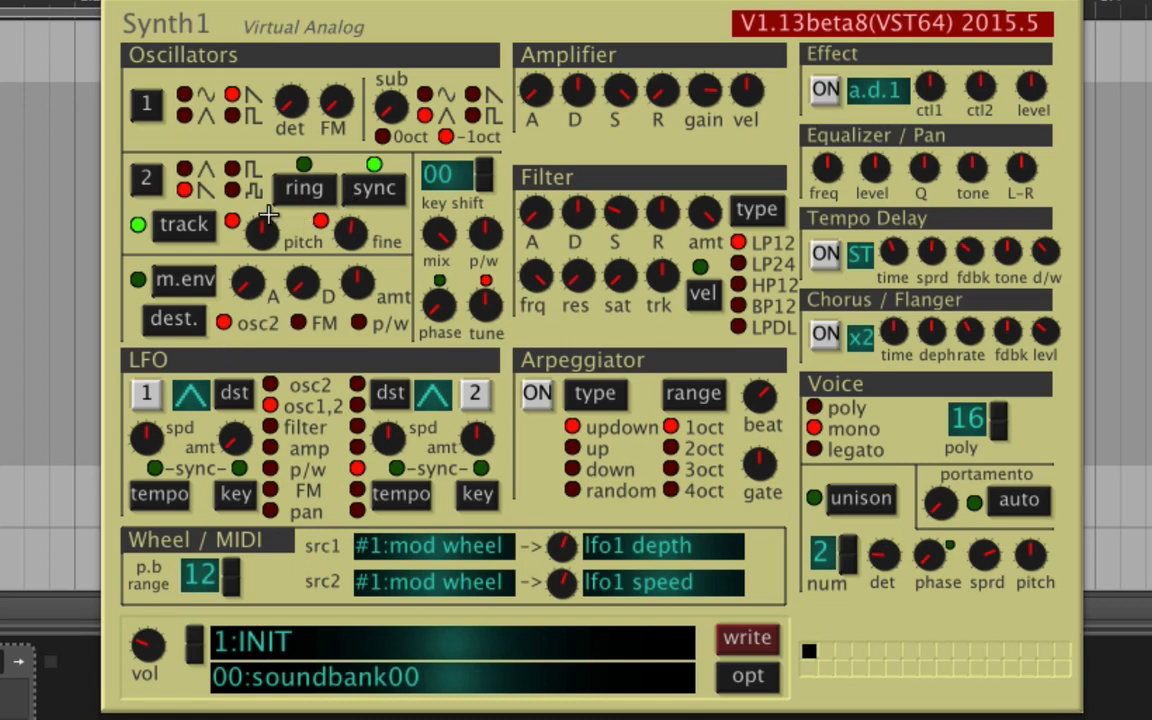
# Add ring modulation to the sync, and enable the modulation envelope on osc2 with maximum amount and a longer decay.
pyautogui.click(302, 188)
pyautogui.moveTo(312, 287); pyautogui.dragTo(411, 161)
pyautogui.click(174, 290)
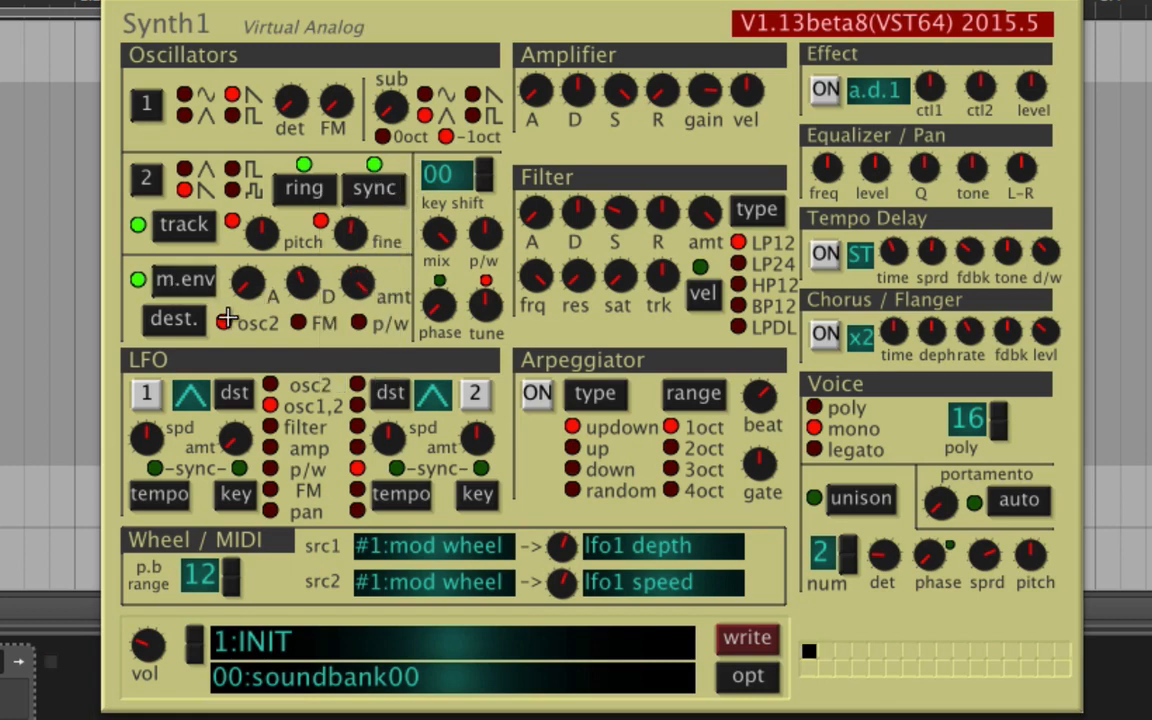
pyautogui.moveTo(311, 288); pyautogui.dragTo(292, 242)
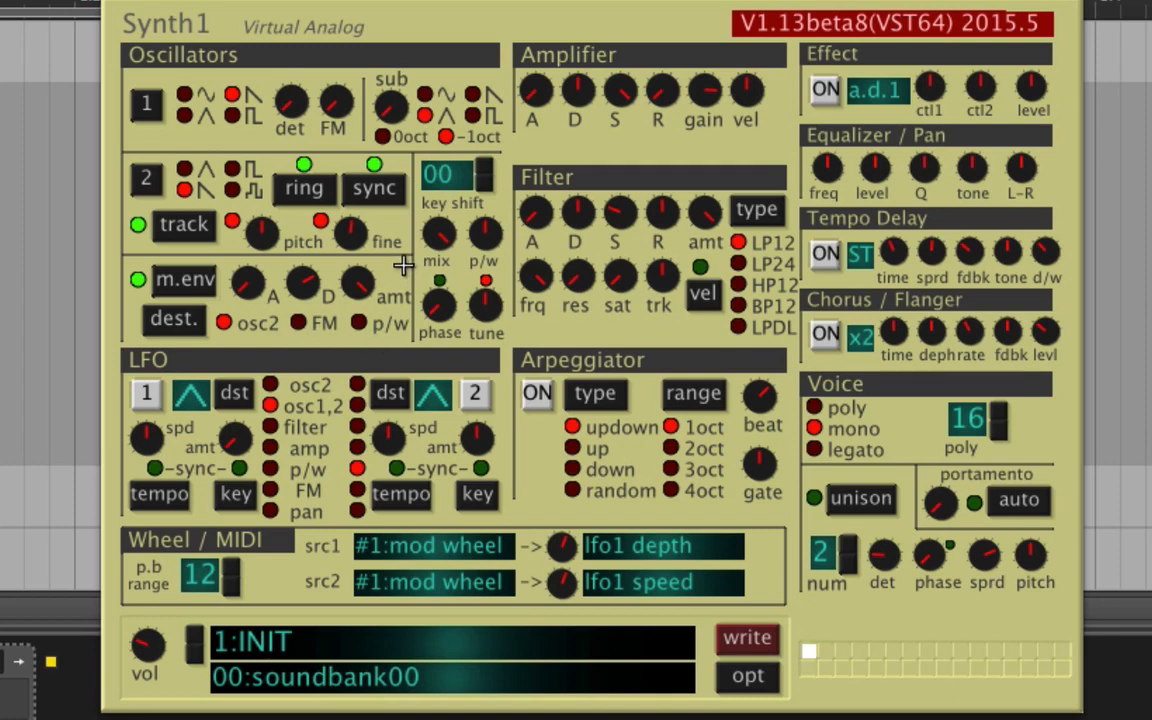
# Set oscillator 1's detune to 37 with a high FM amount, and try different pitches and waveforms on oscillator 2.
pyautogui.click(152, 101)
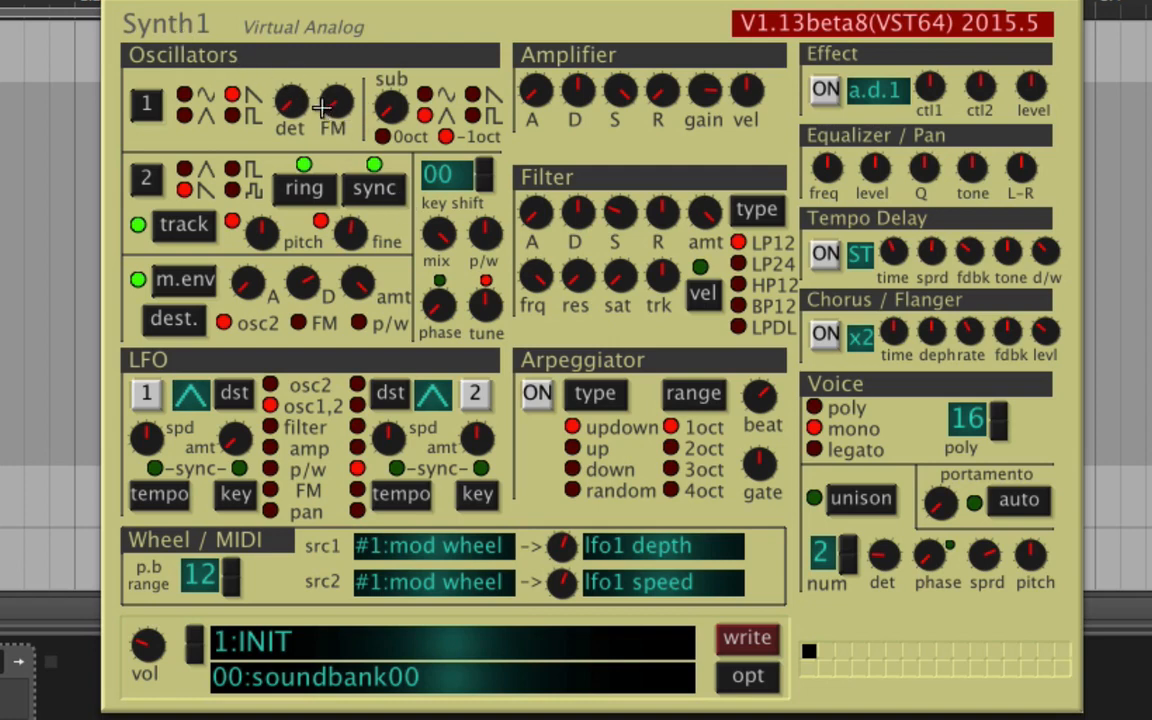
pyautogui.moveTo(333, 113); pyautogui.dragTo(345, 218)
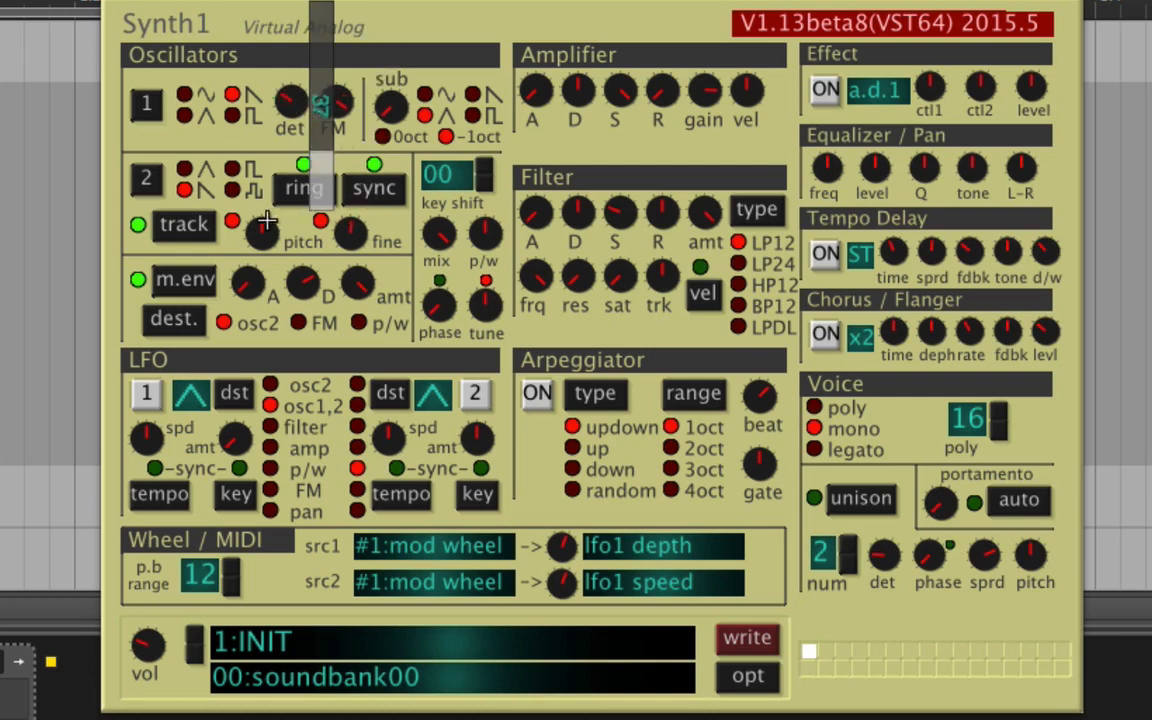
pyautogui.moveTo(264, 235); pyautogui.dragTo(404, 297)
pyautogui.click(146, 180)
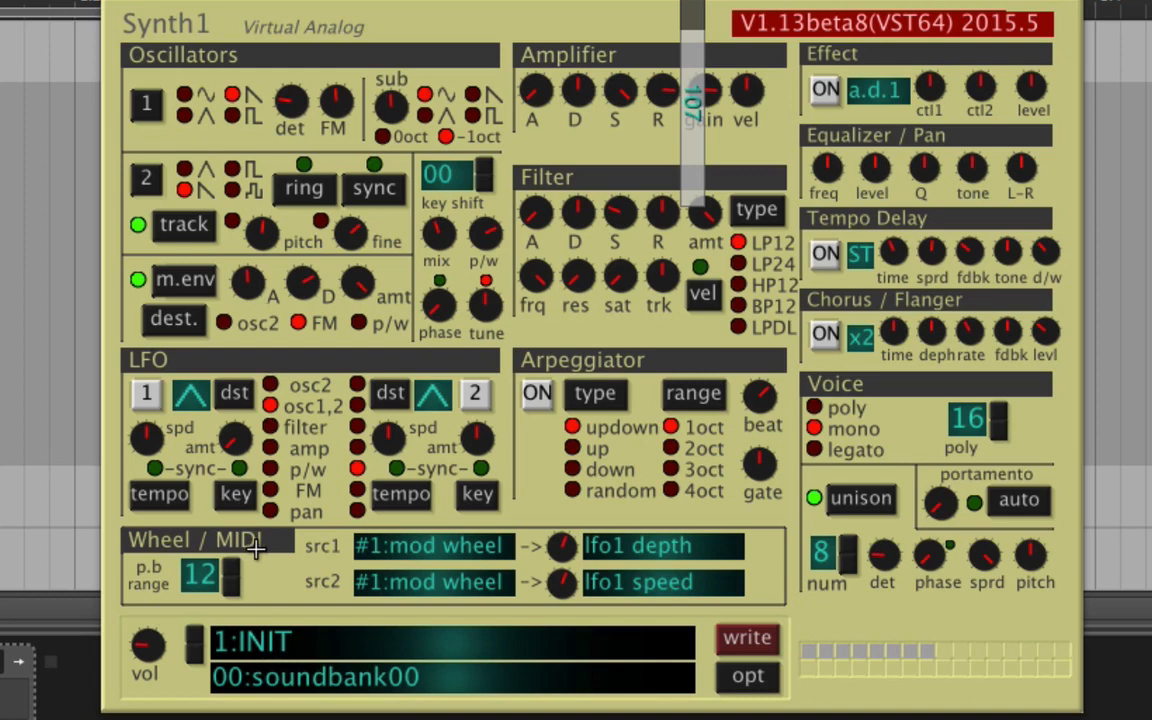
# Enable LFO 1 on the FM destination with speed 28 and a raised amount, and set oscillator 1's FM to 38.
pyautogui.click(289, 492)
pyautogui.click(137, 392)
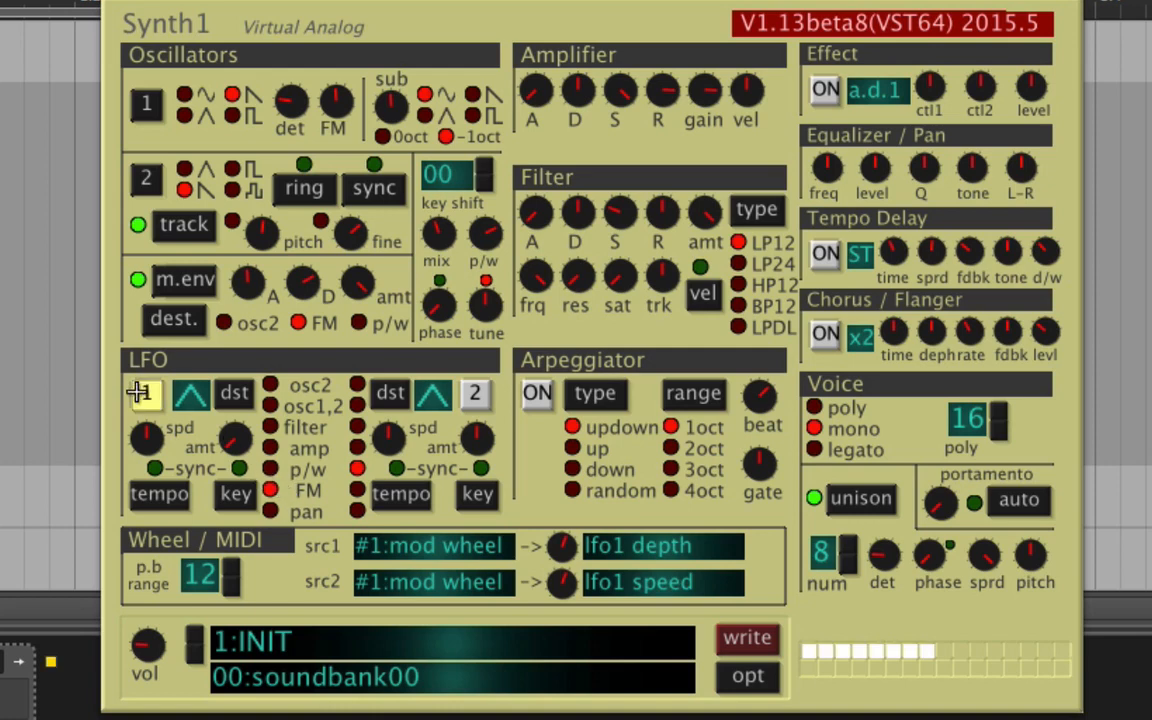
pyautogui.moveTo(244, 440); pyautogui.dragTo(224, 493)
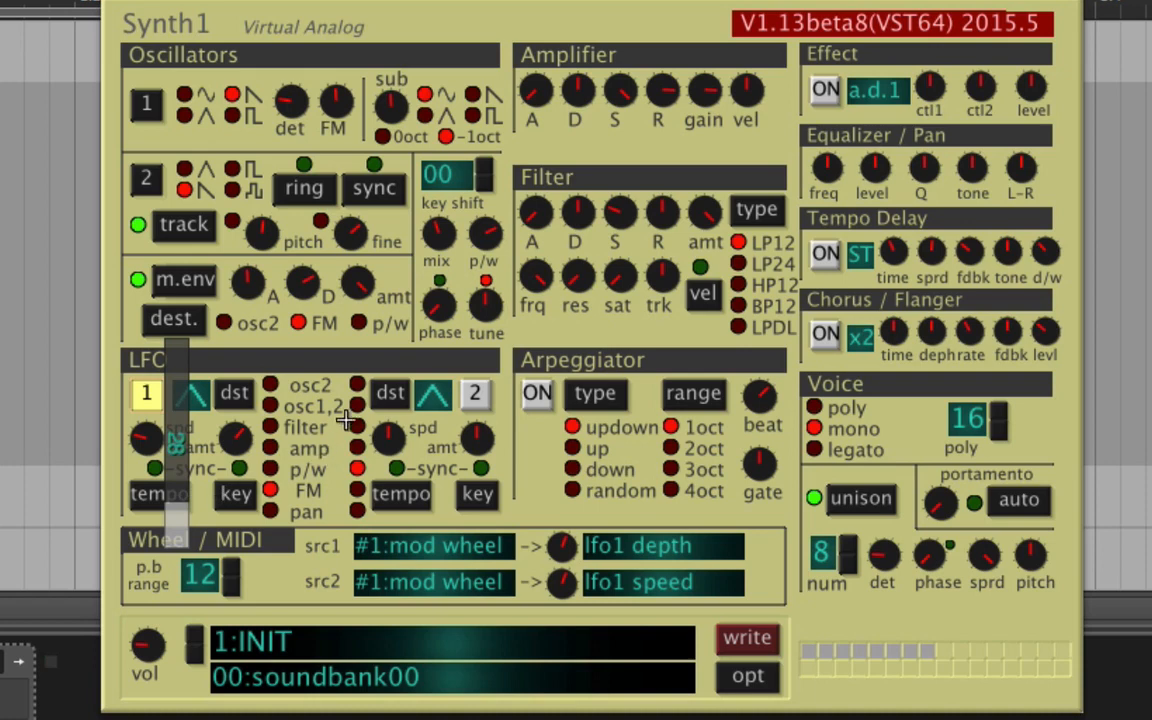
pyautogui.moveTo(336, 98); pyautogui.dragTo(368, 148)
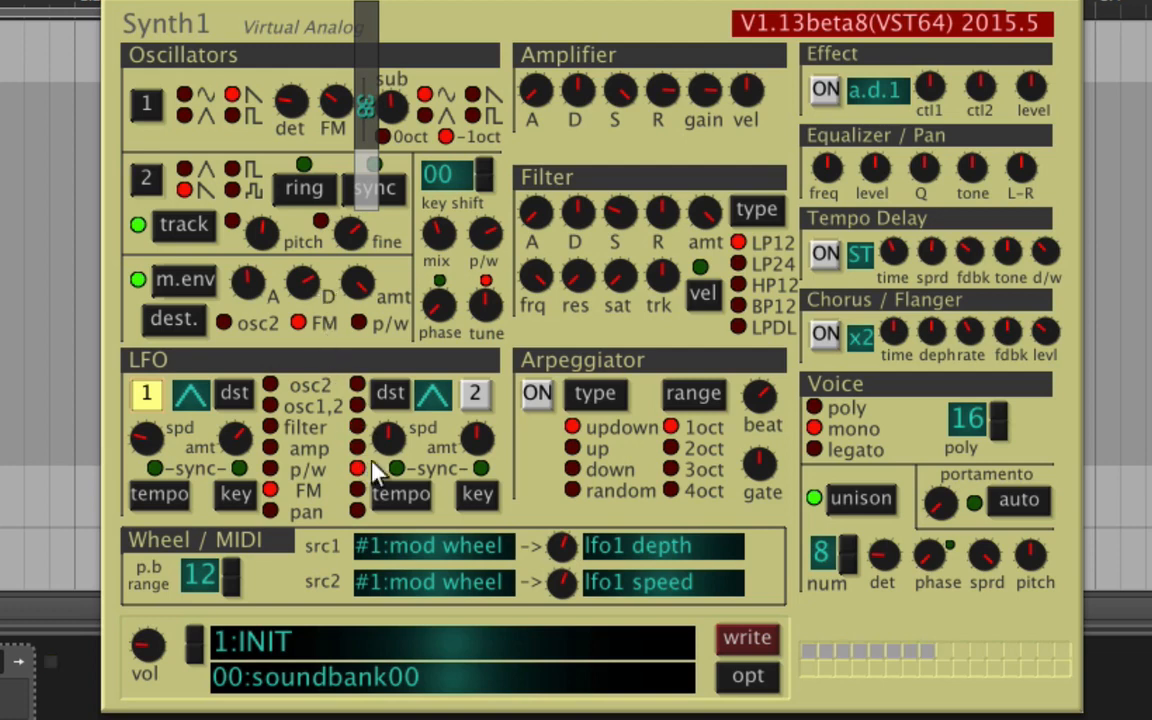
# Route LFO 2 to the osc2 destination and switch LFO 2 on.
pyautogui.doubleClick(390, 393)
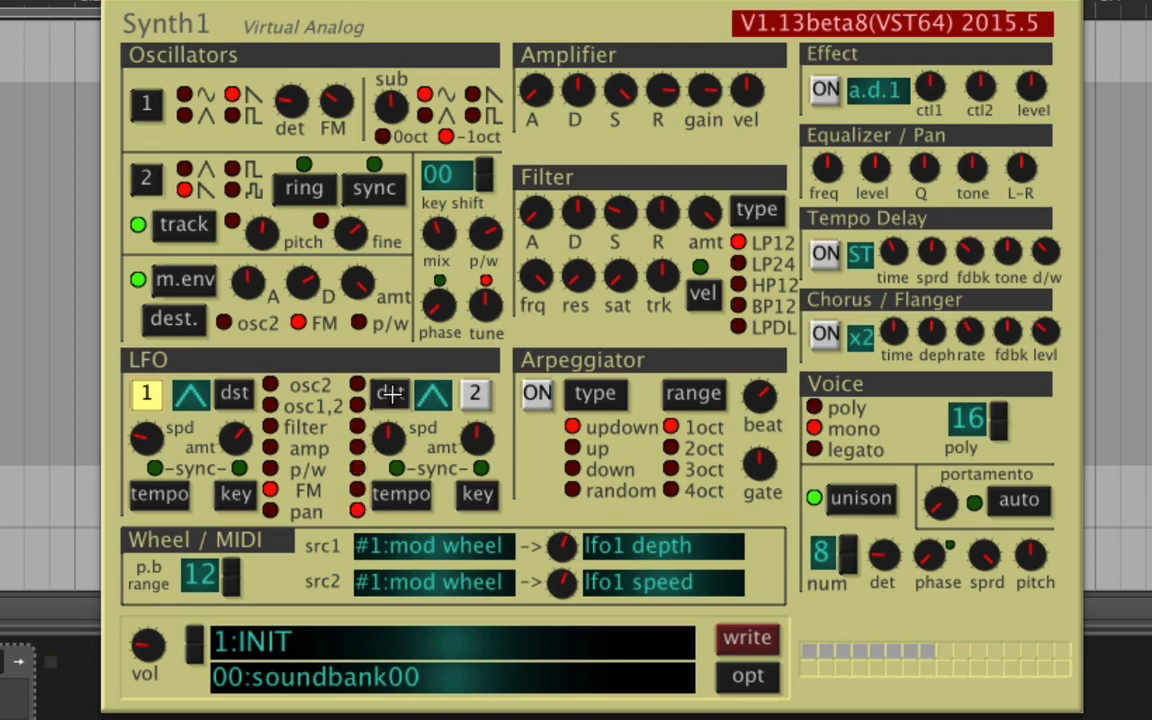
pyautogui.doubleClick(390, 393)
pyautogui.tripleClick(390, 393)
pyautogui.tripleClick(390, 393)
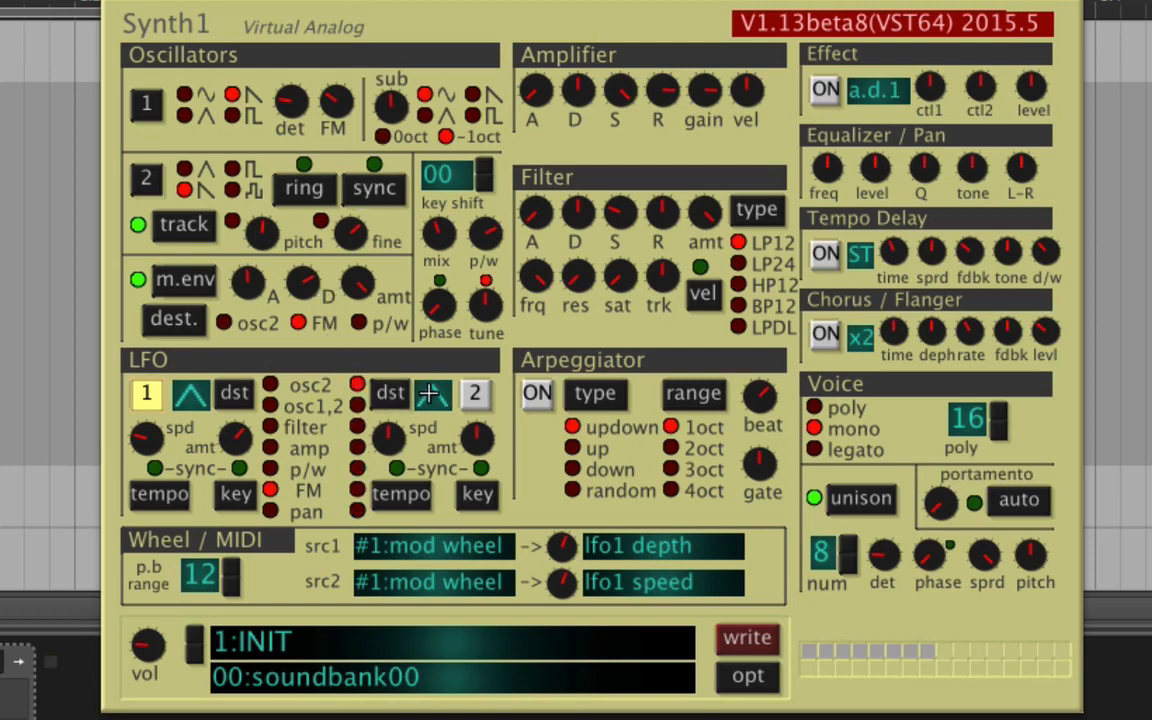
pyautogui.click(475, 393)
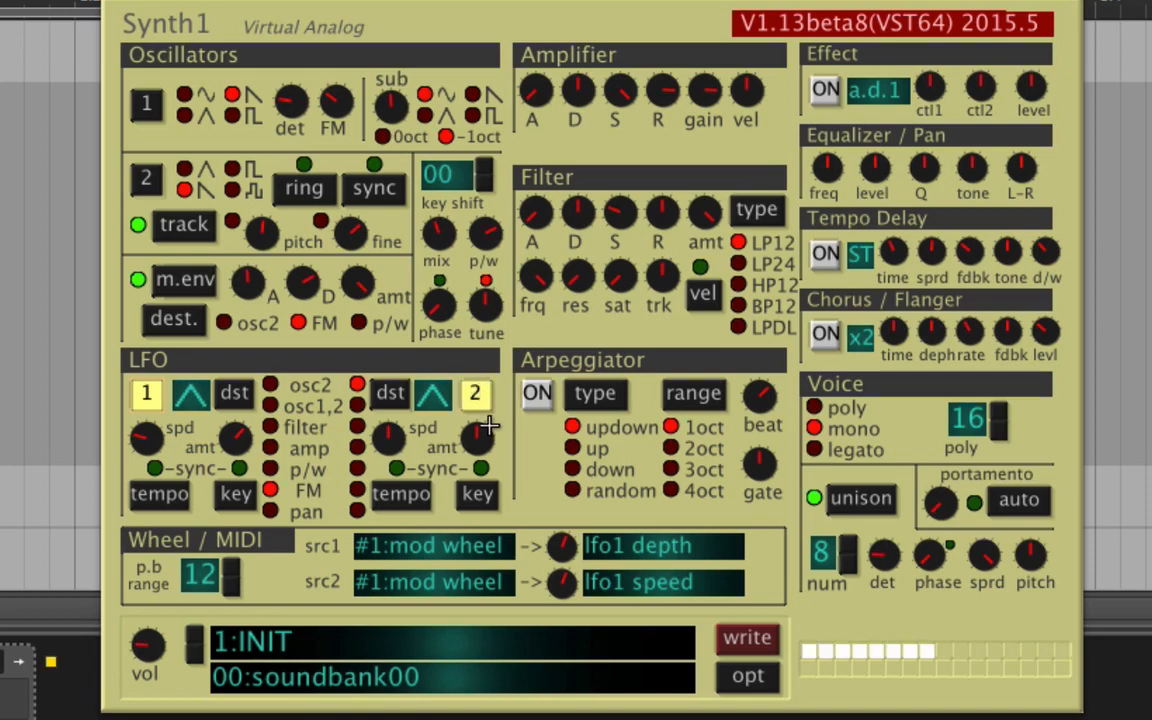
# Sync LFO 2 to tempo and key at speed (1)x12 with amount 111, and slightly lower the sub oscillator level.
pyautogui.moveTo(388, 436); pyautogui.dragTo(426, 543)
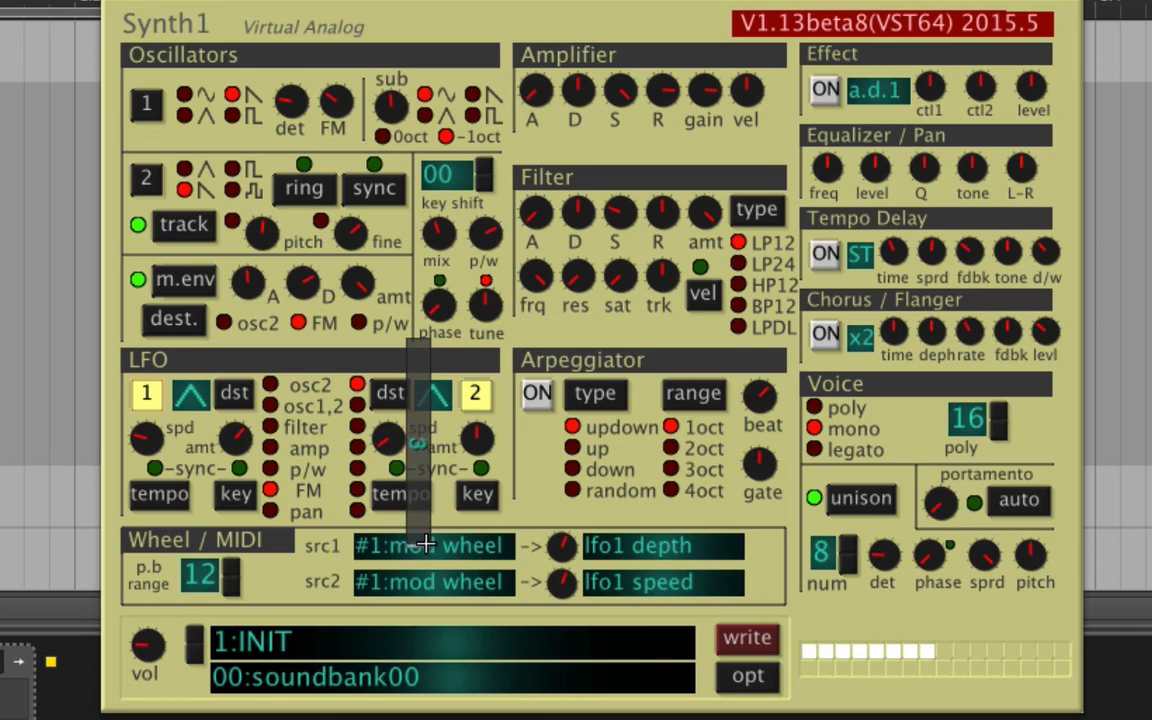
pyautogui.moveTo(476, 436); pyautogui.dragTo(532, 365)
pyautogui.click(405, 493)
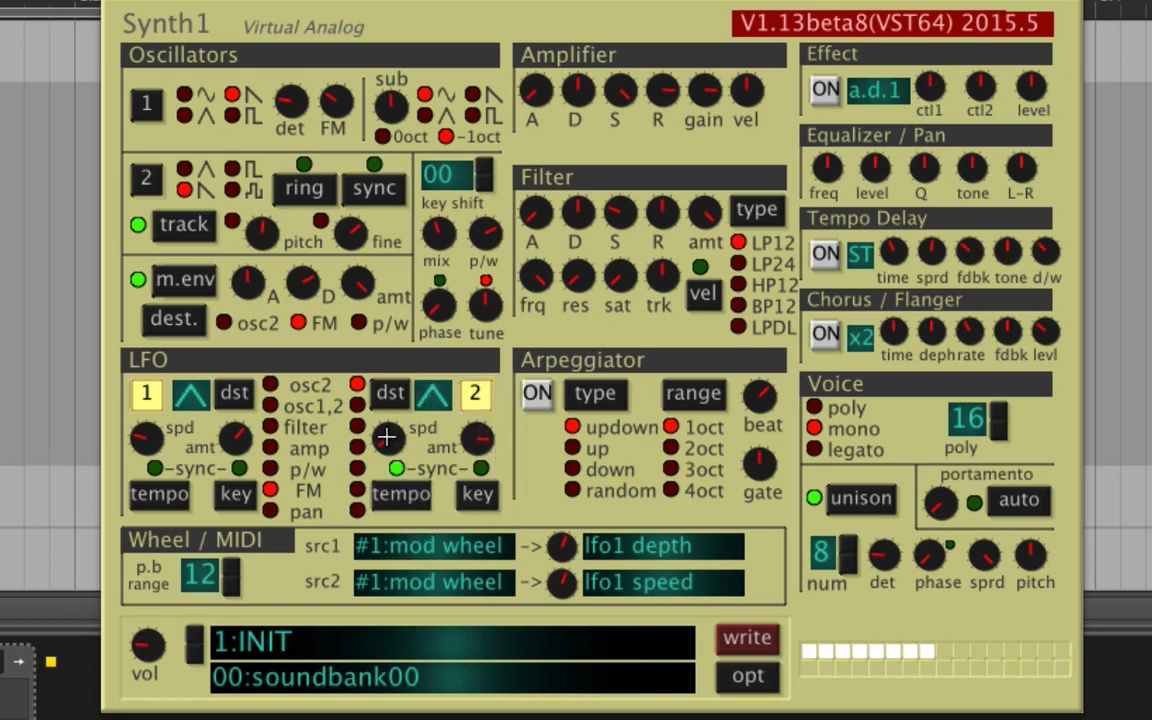
pyautogui.moveTo(389, 438); pyautogui.dragTo(497, 540)
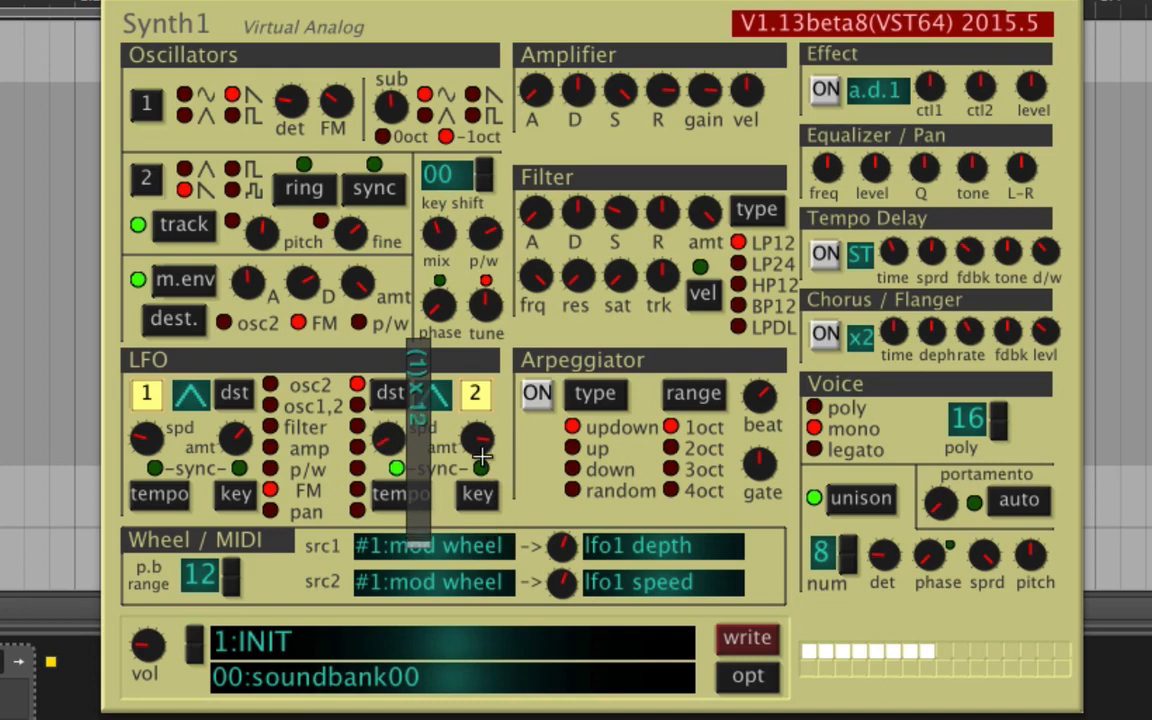
pyautogui.moveTo(482, 450); pyautogui.dragTo(521, 363)
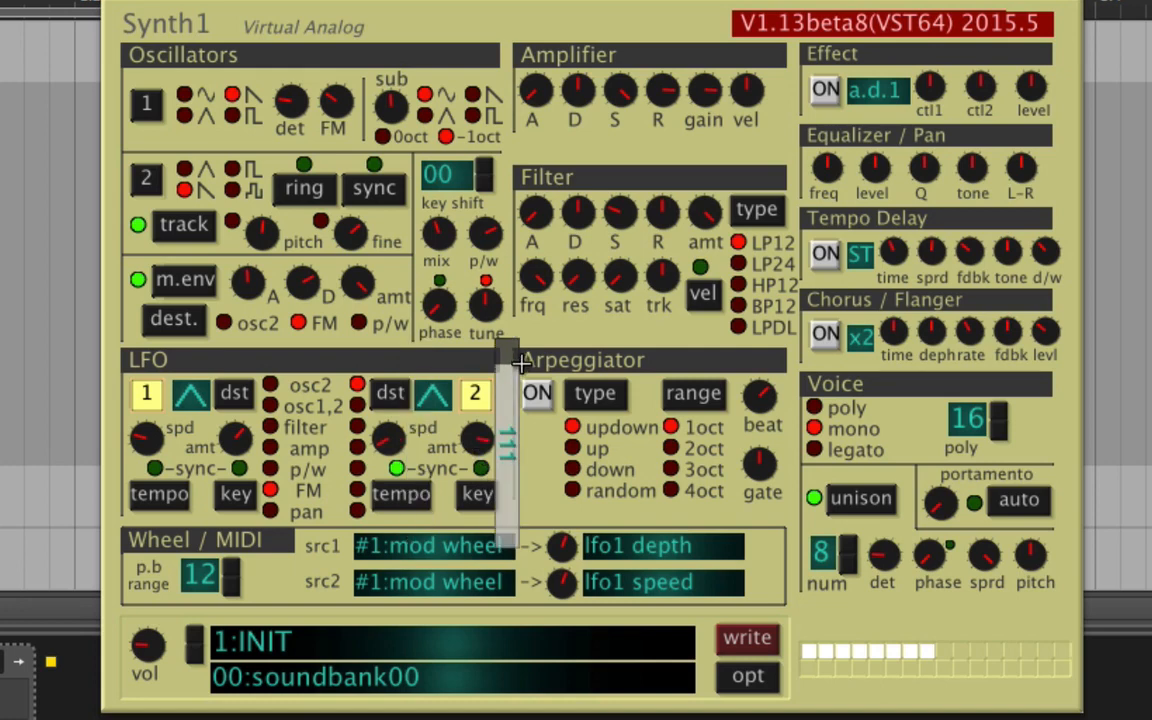
pyautogui.click(480, 486)
pyautogui.click(410, 115)
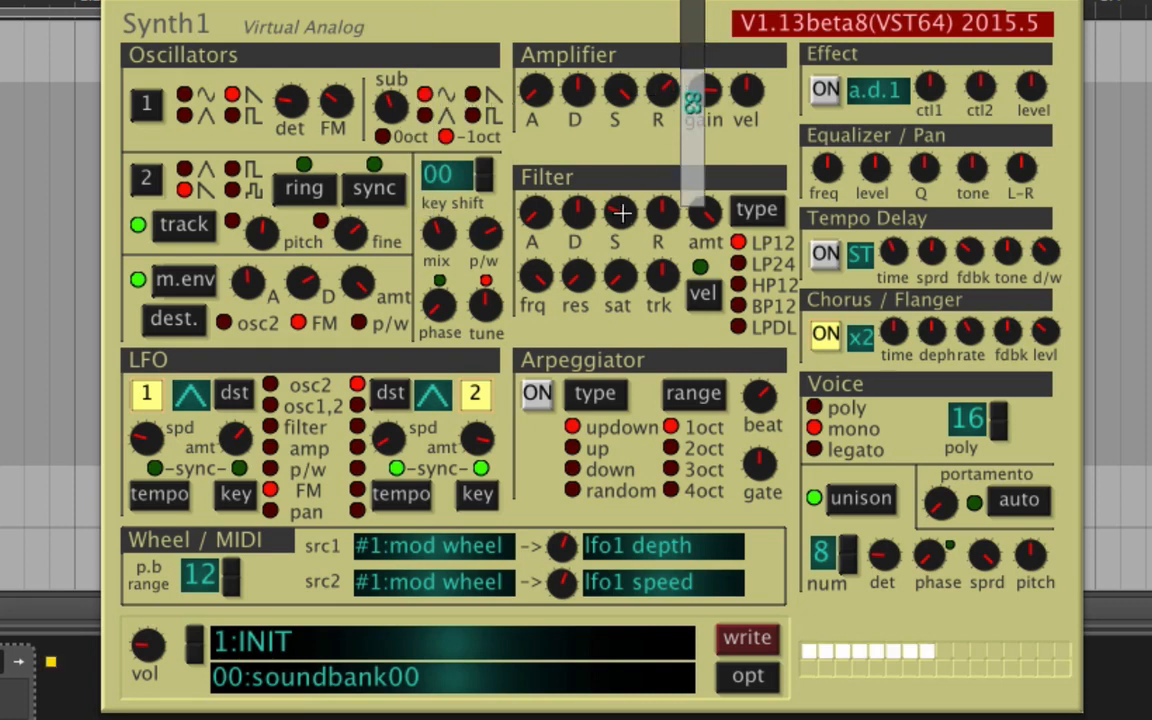
# Set the filter to LPDL with a reduced envelope amount, sustain 51 and attack 109, and adjust its frequency and resonance.
pyautogui.click(745, 327)
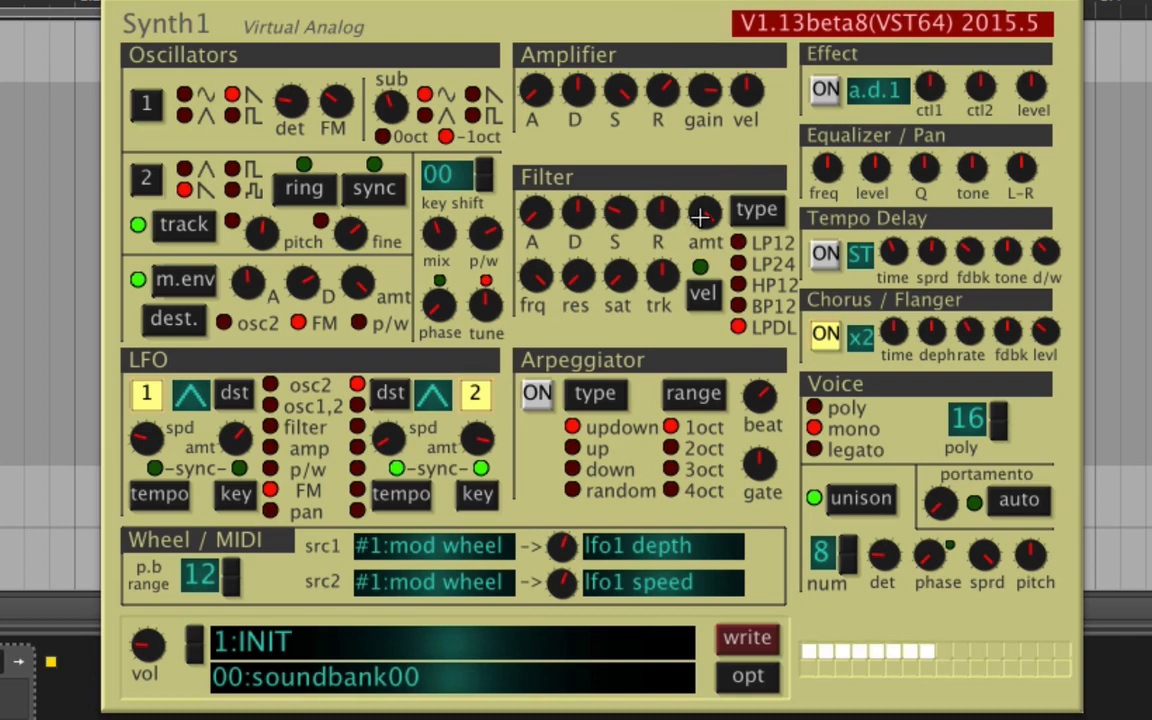
pyautogui.moveTo(701, 217); pyautogui.dragTo(738, 153)
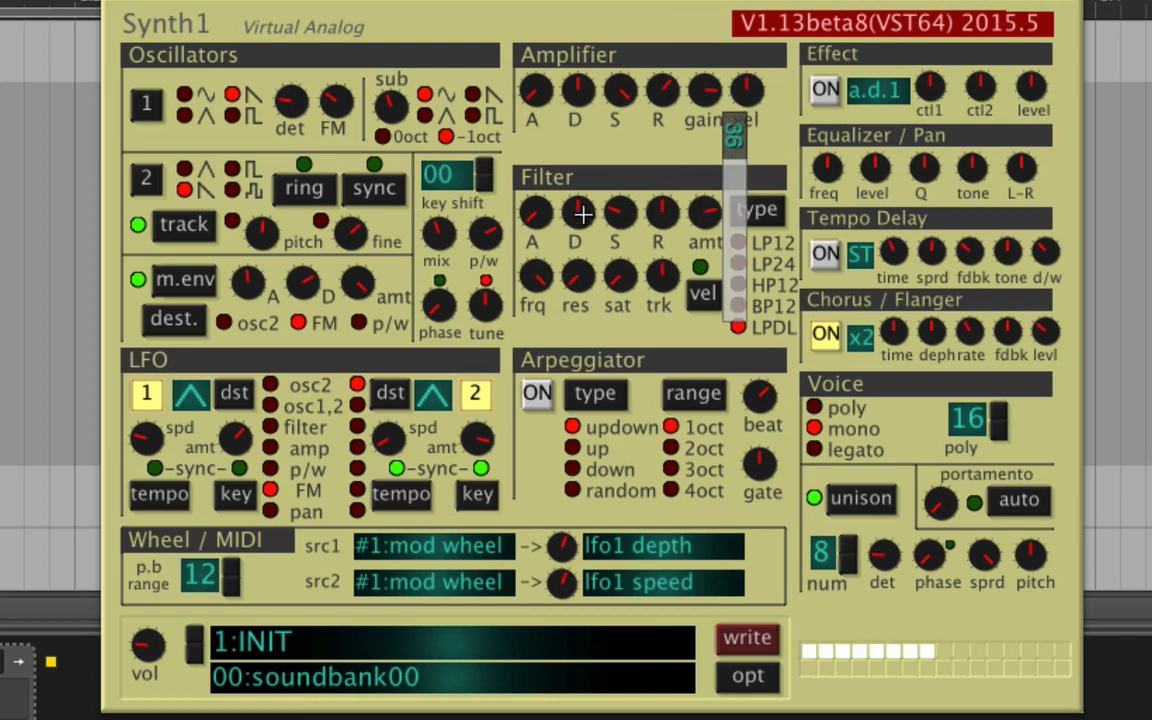
pyautogui.moveTo(617, 207); pyautogui.dragTo(666, 237)
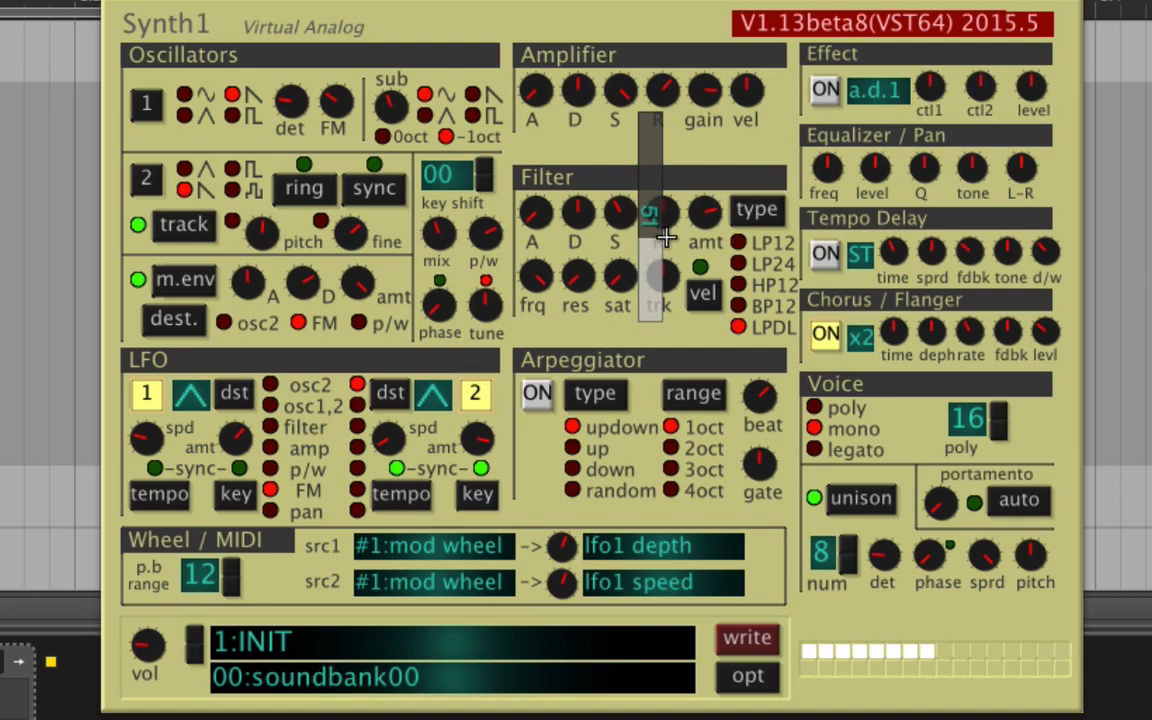
pyautogui.moveTo(540, 209); pyautogui.dragTo(598, 147)
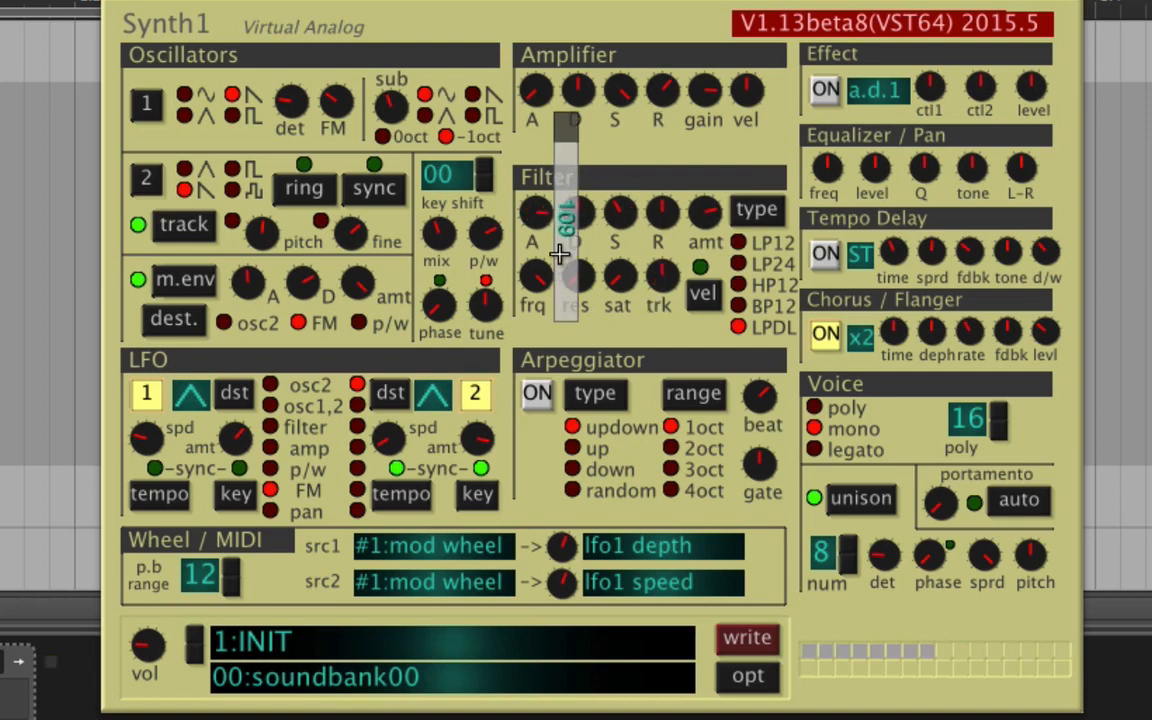
pyautogui.moveTo(540, 275); pyautogui.dragTo(667, 284)
pyautogui.moveTo(585, 276); pyautogui.dragTo(655, 291)
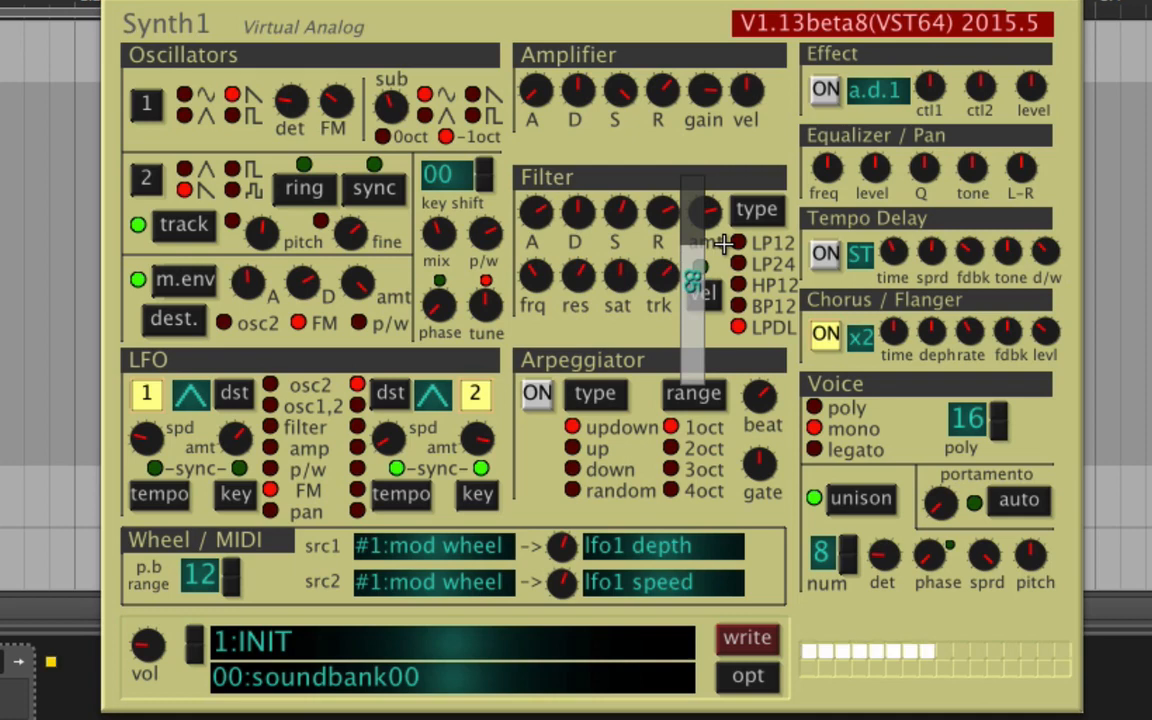
# Switch the voice mode to poly and raise the number of voices.
pyautogui.click(840, 406)
pyautogui.moveTo(997, 420); pyautogui.dragTo(1002, 300)
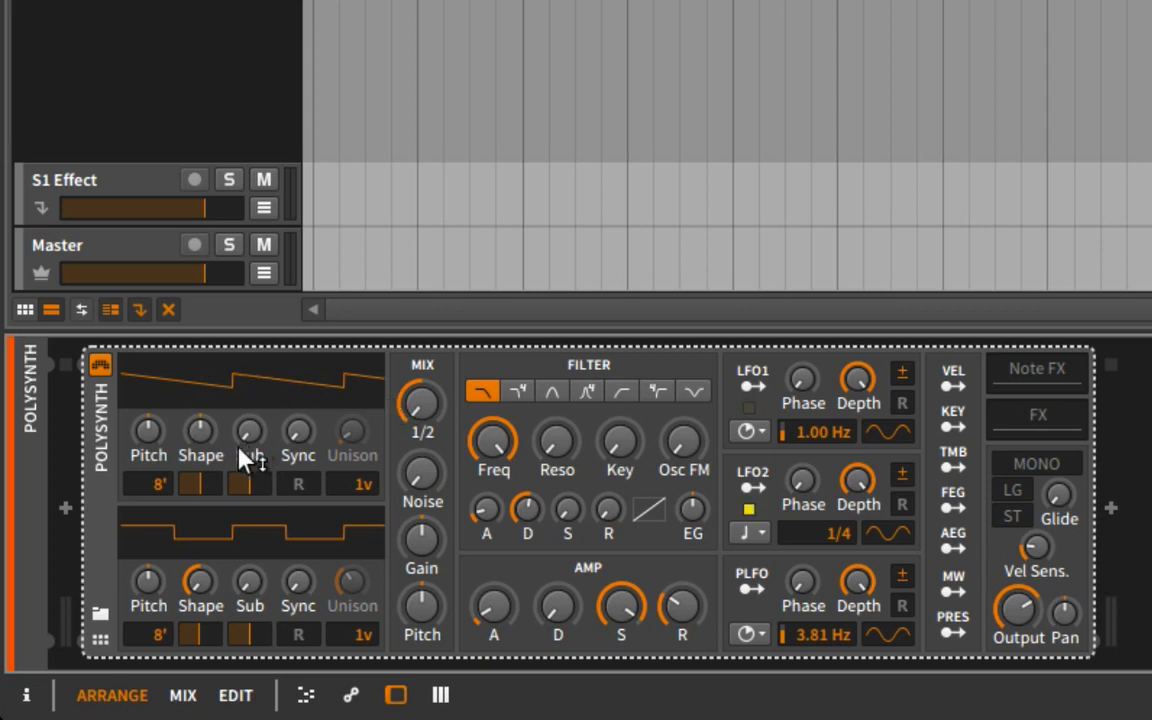
# Try several Shape settings on Polysynth's oscillator 1, ending on a full pulse at -100 %.
pyautogui.moveTo(203, 437); pyautogui.dragTo(200, 410)
pyautogui.doubleClick(203, 434)
pyautogui.moveTo(204, 427); pyautogui.dragTo(205, 435)
pyautogui.moveTo(205, 435)
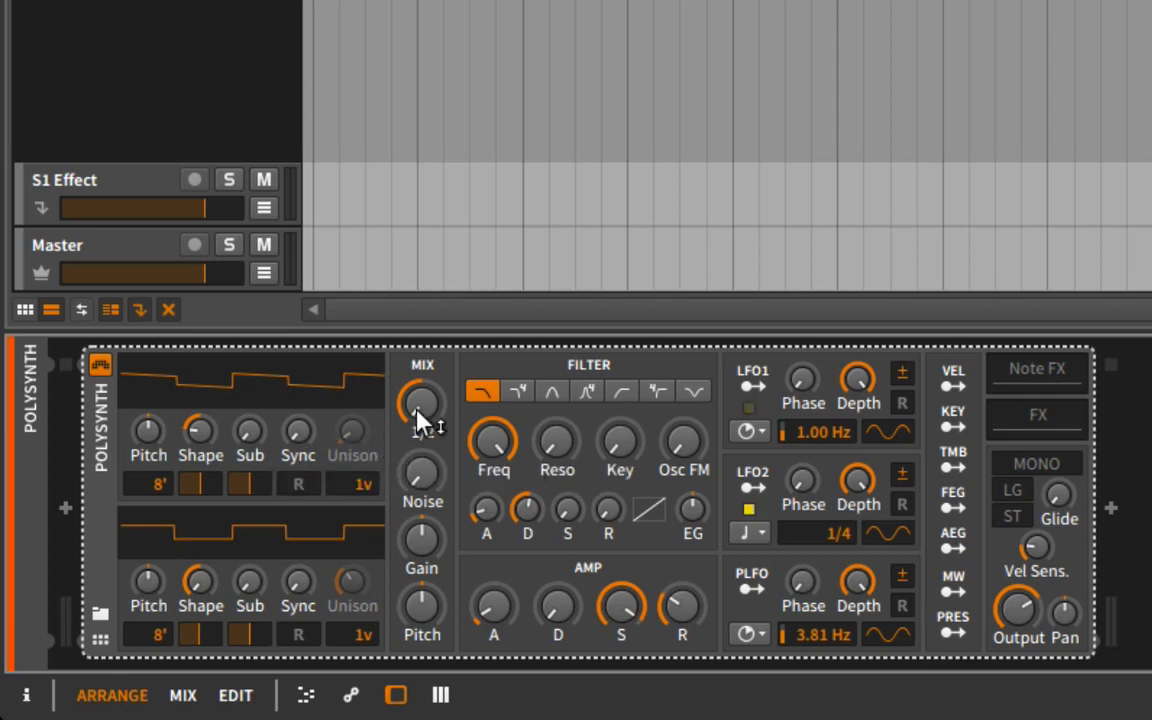
pyautogui.moveTo(205, 435)
pyautogui.mouseDown()
pyautogui.moveTo(205, 455)
pyautogui.moveTo(205, 355)
pyautogui.moveTo(205, 428)
pyautogui.moveTo(205, 410)
pyautogui.mouseUp()
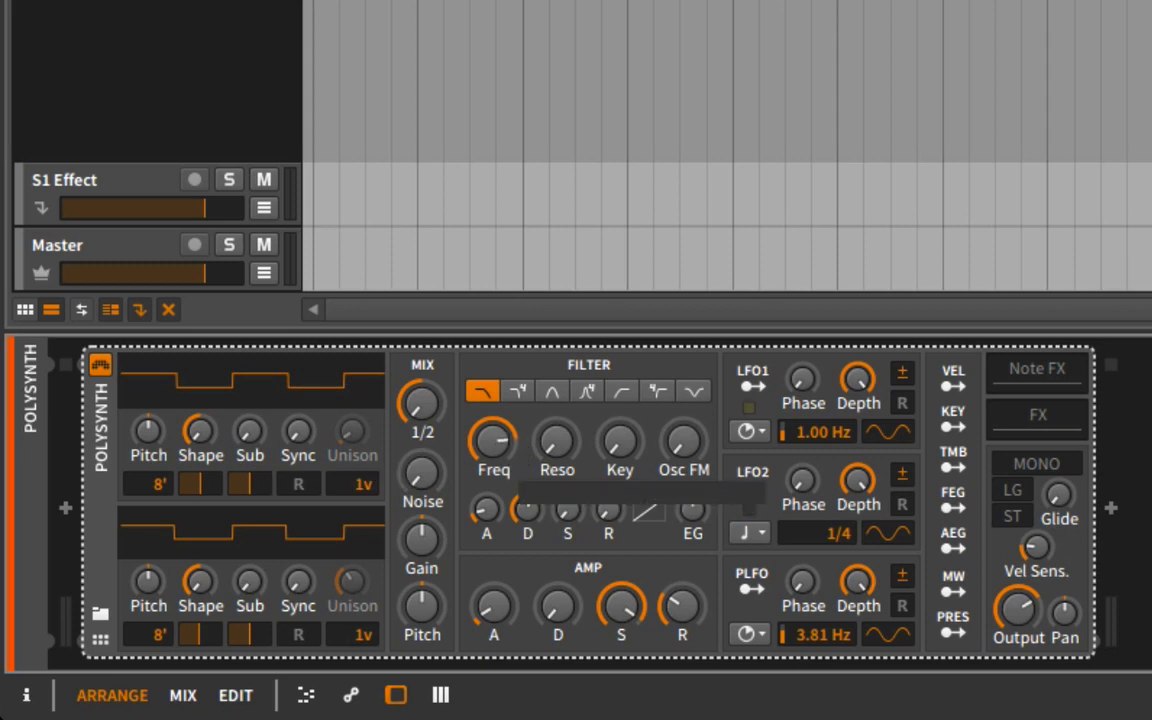
pyautogui.moveTo(503, 447)
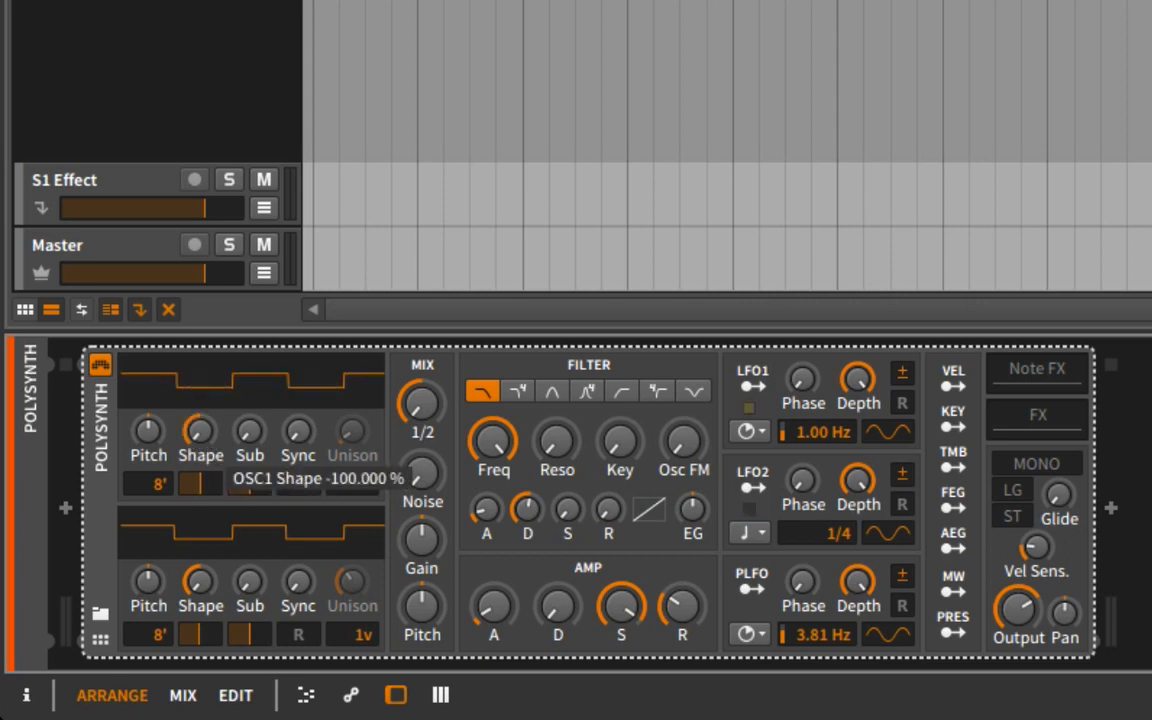
# Blend oscillator 1's shape between saw and pulse, and try out its sub level and sub pulse width.
pyautogui.moveTo(205, 492)
pyautogui.mouseDown()
pyautogui.moveTo(232, 492)
pyautogui.moveTo(198, 492)
pyautogui.moveTo(228, 492)
pyautogui.moveTo(211, 430)
pyautogui.moveTo(252, 425)
pyautogui.mouseUp()
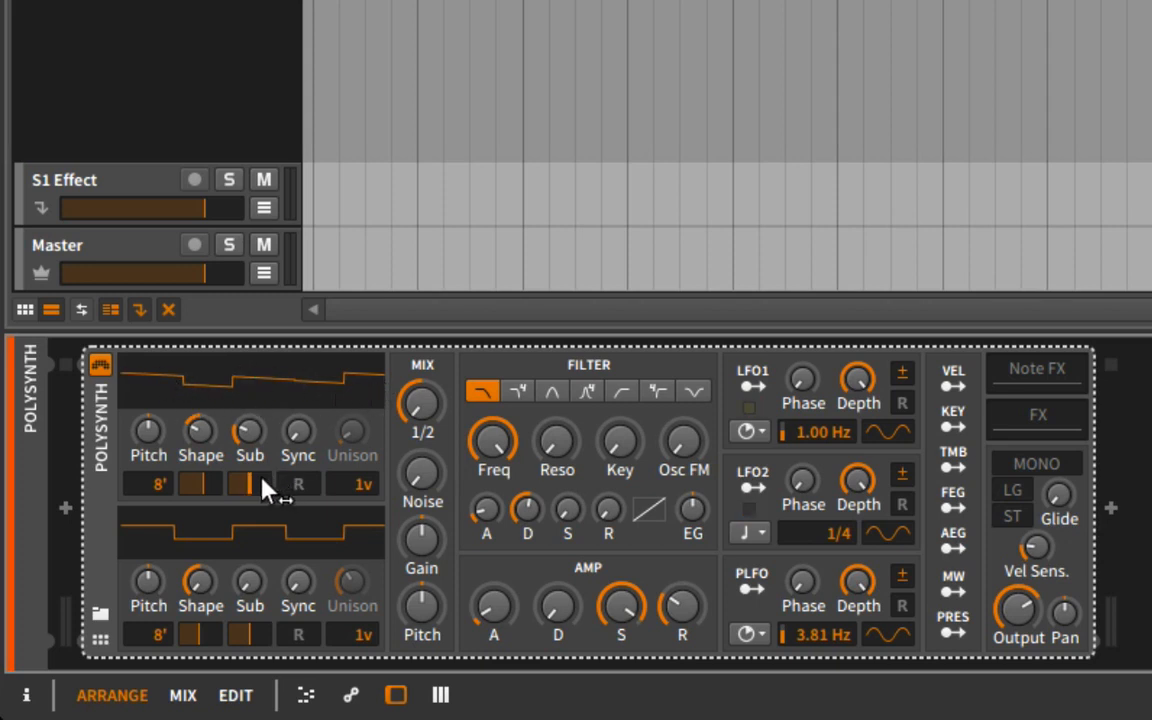
pyautogui.moveTo(266, 488); pyautogui.dragTo(211, 487)
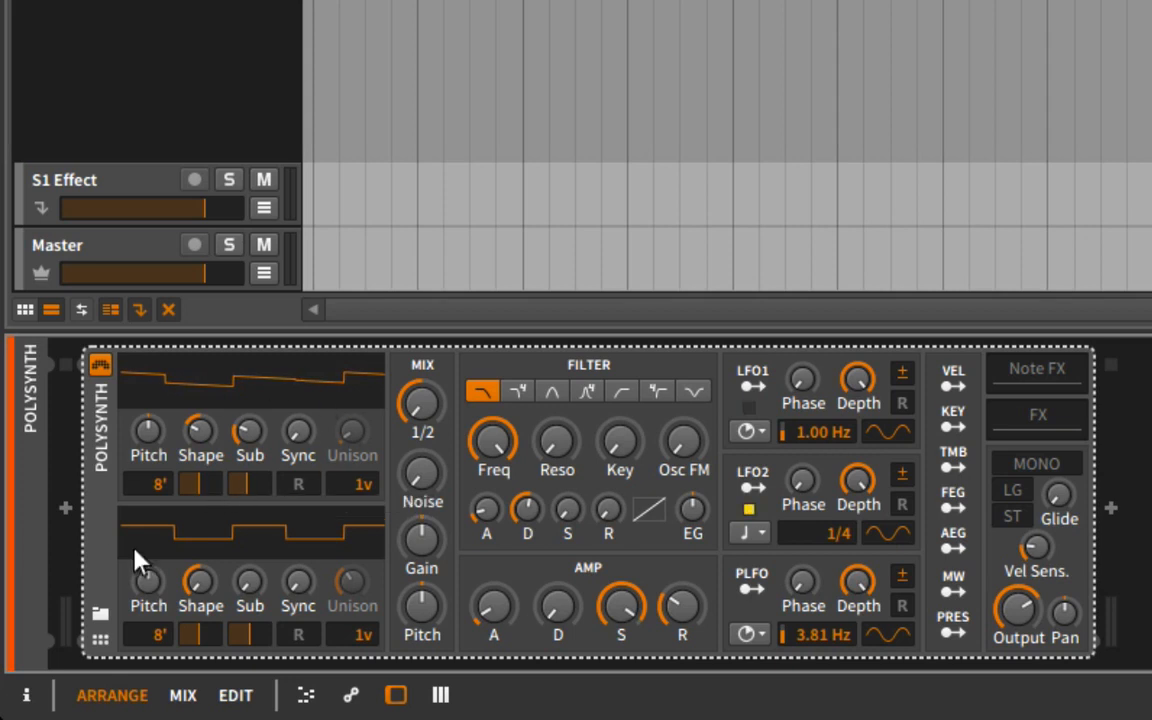
pyautogui.click(191, 458)
# Add slight sync and three unison voices to oscillator 1, and narrow its sub pulse width.
pyautogui.moveTo(293, 458); pyautogui.dragTo(254, 515)
pyautogui.moveTo(362, 487); pyautogui.dragTo(352, 450)
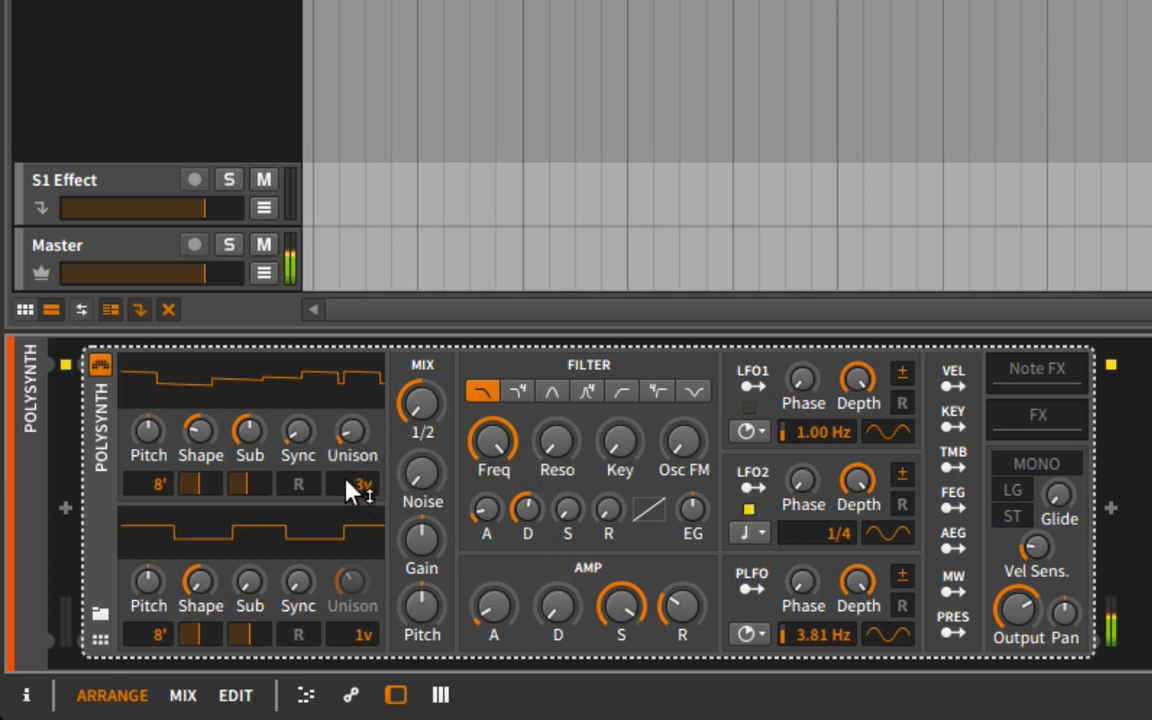
pyautogui.moveTo(252, 486)
pyautogui.mouseDown()
pyautogui.moveTo(252, 468)
pyautogui.moveTo(252, 511)
pyautogui.mouseUp()
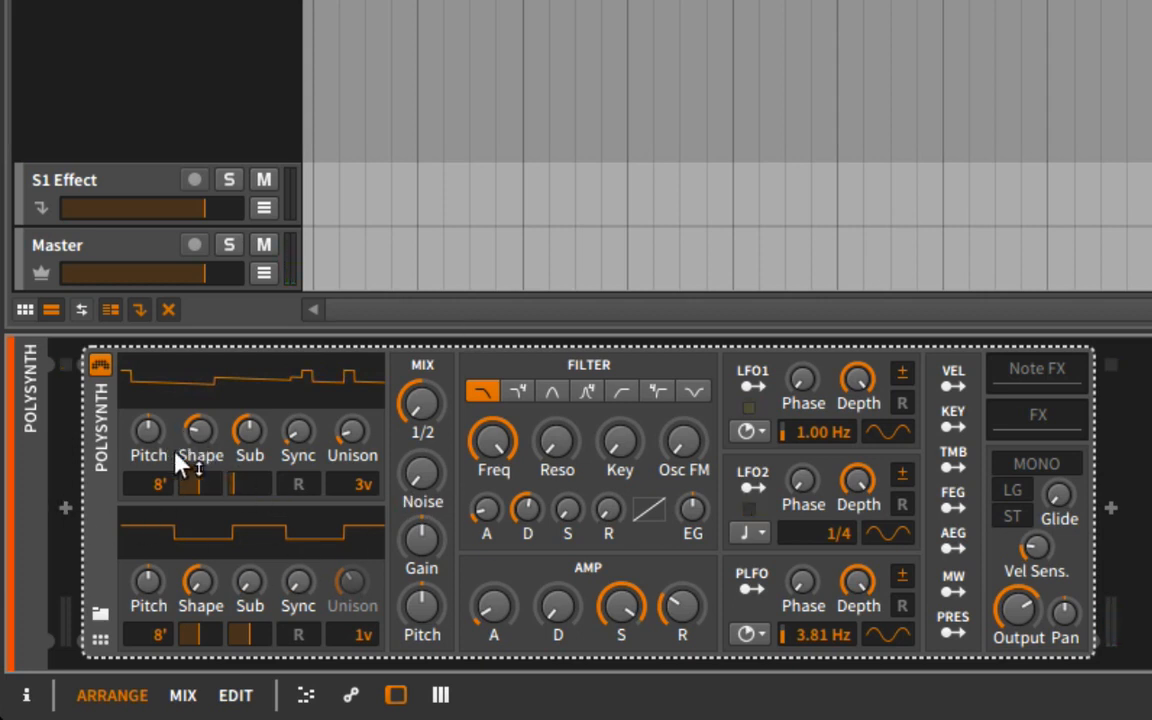
pyautogui.moveTo(176, 456)
pyautogui.mouseDown()
pyautogui.moveTo(176, 466)
pyautogui.moveTo(176, 446)
pyautogui.moveTo(176, 470)
pyautogui.mouseUp()
# Change the waveforms of LFO1, LFO2 and PLFO from sine to a more irregular shape.
pyautogui.moveTo(880, 435); pyautogui.dragTo(880, 410)
pyautogui.moveTo(889, 535); pyautogui.dragTo(886, 713)
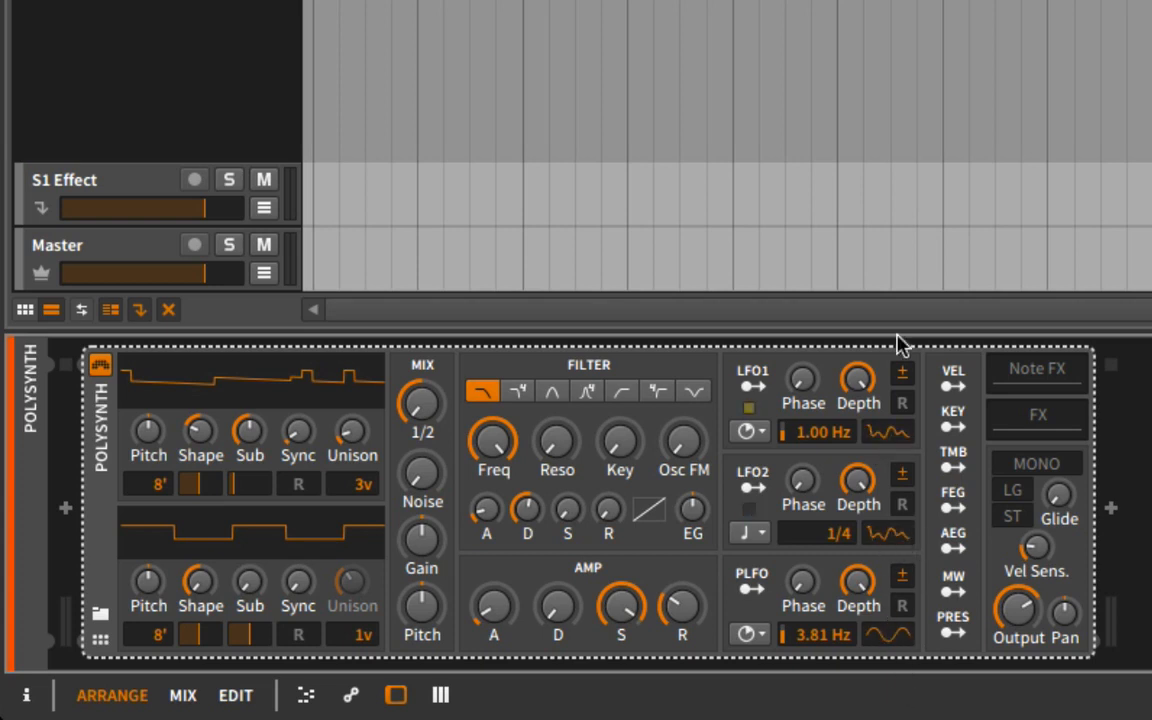
pyautogui.moveTo(889, 636); pyautogui.dragTo(802, 681)
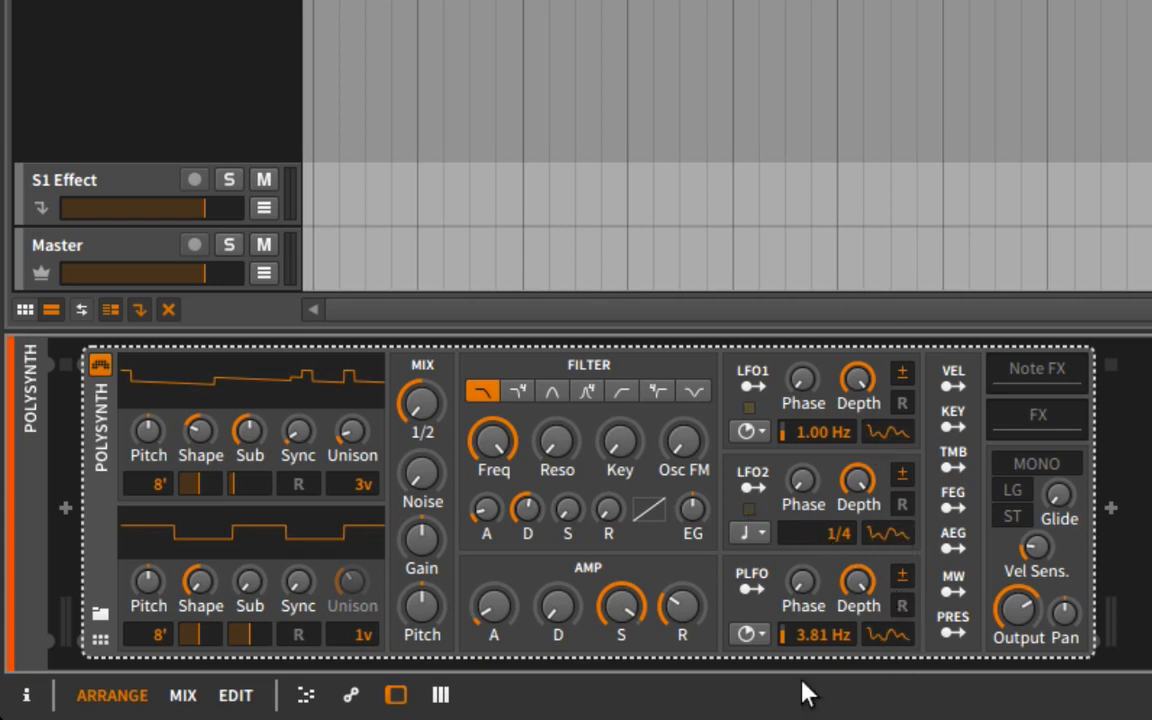
# Set LFO1's rate to 0.05 Hz, and switch LFO2 to time_seconds at 0.17 Hz.
pyautogui.moveTo(820, 432); pyautogui.dragTo(820, 540)
pyautogui.click(763, 543)
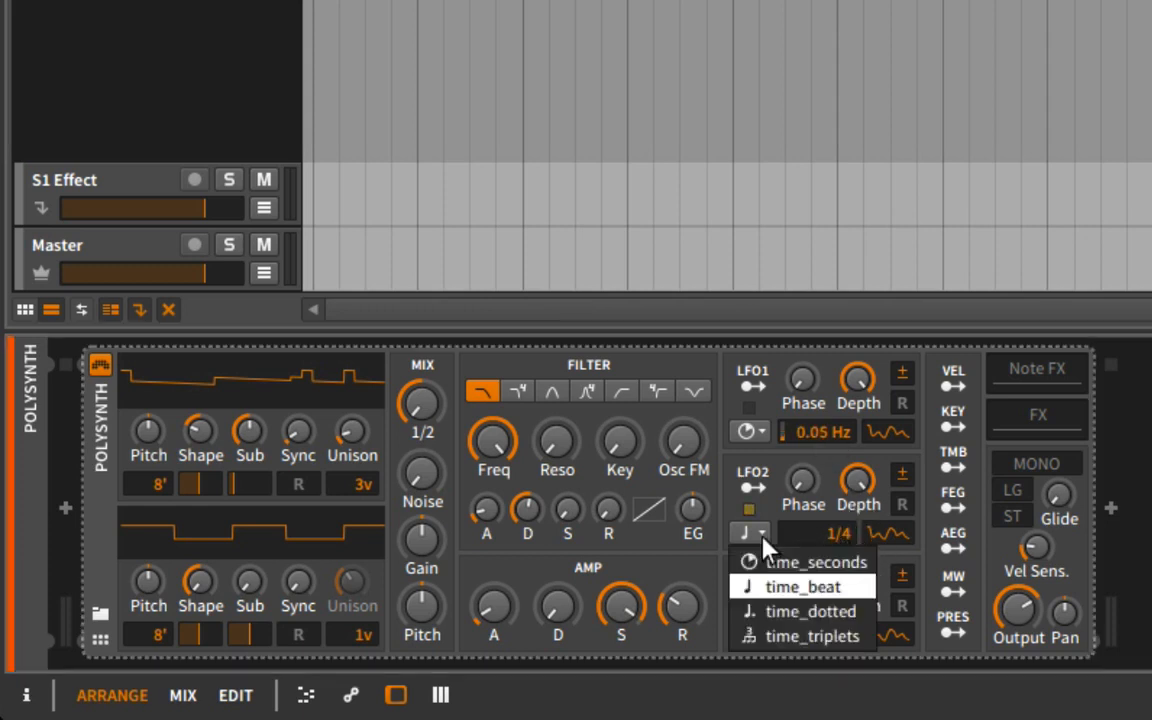
pyautogui.click(766, 560)
pyautogui.moveTo(815, 535); pyautogui.dragTo(818, 239)
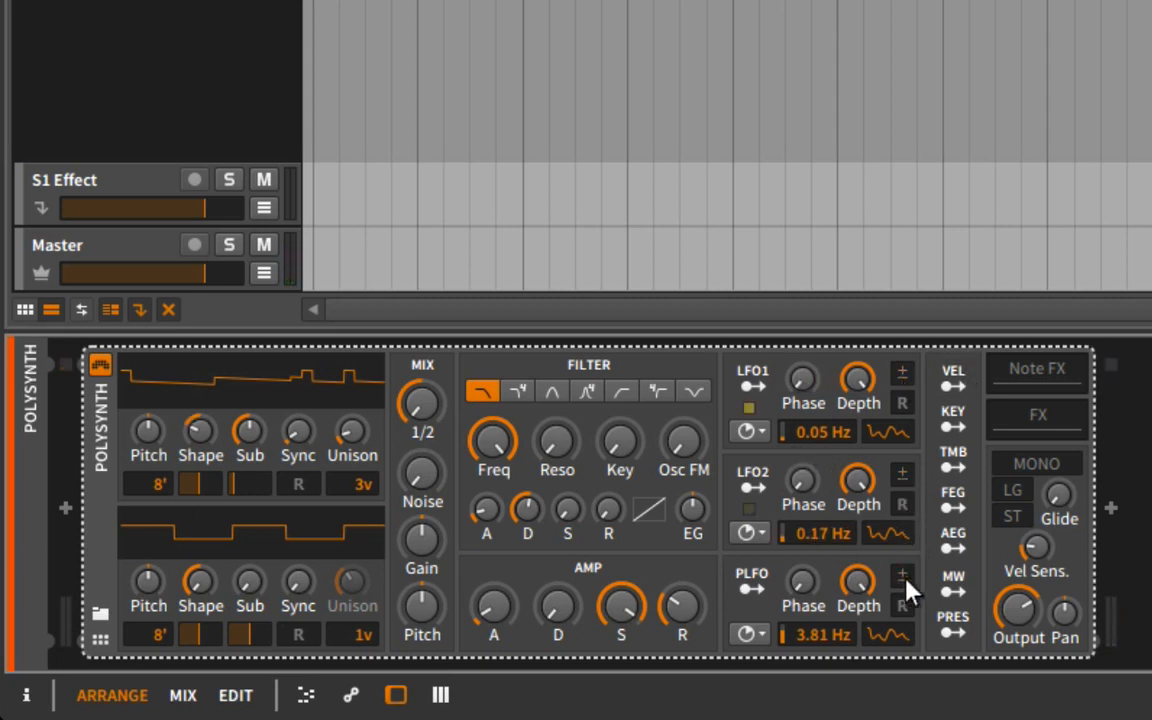
# Lower PLFO's depth and map it to modulate oscillator 1's Sub level.
pyautogui.moveTo(857, 582); pyautogui.dragTo(857, 631)
pyautogui.click(749, 589)
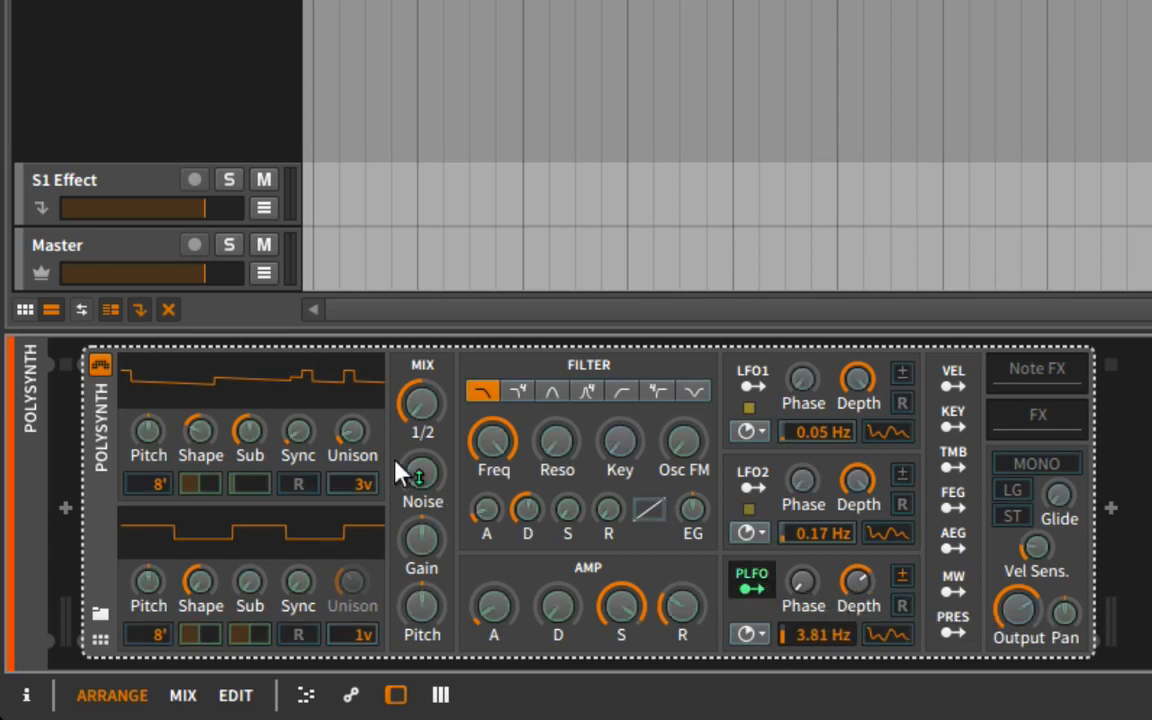
pyautogui.moveTo(250, 430)
pyautogui.mouseDown()
pyautogui.moveTo(250, 418)
pyautogui.moveTo(257, 440)
pyautogui.moveTo(257, 420)
pyautogui.mouseUp()
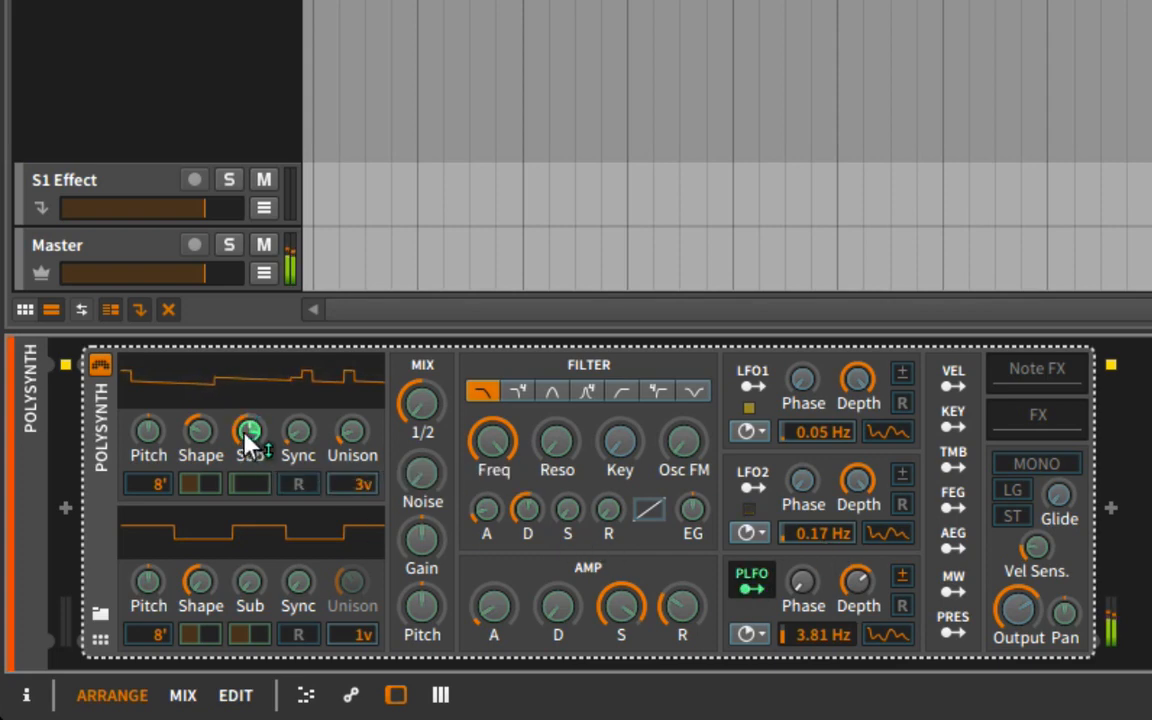
pyautogui.moveTo(249, 427); pyautogui.dragTo(273, 395)
# Map LFO2 to oscillator 1's sync and pulse width, and LFO1 to its sub pulse width and shape.
pyautogui.click(751, 484)
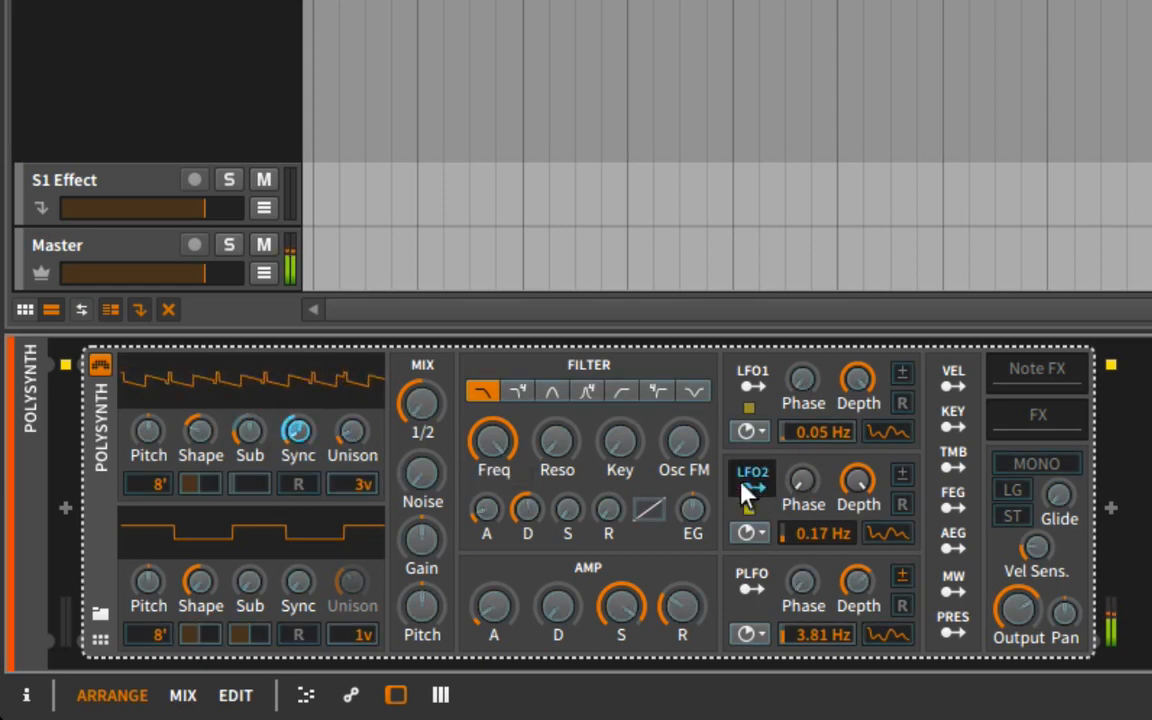
pyautogui.moveTo(196, 485); pyautogui.dragTo(196, 474)
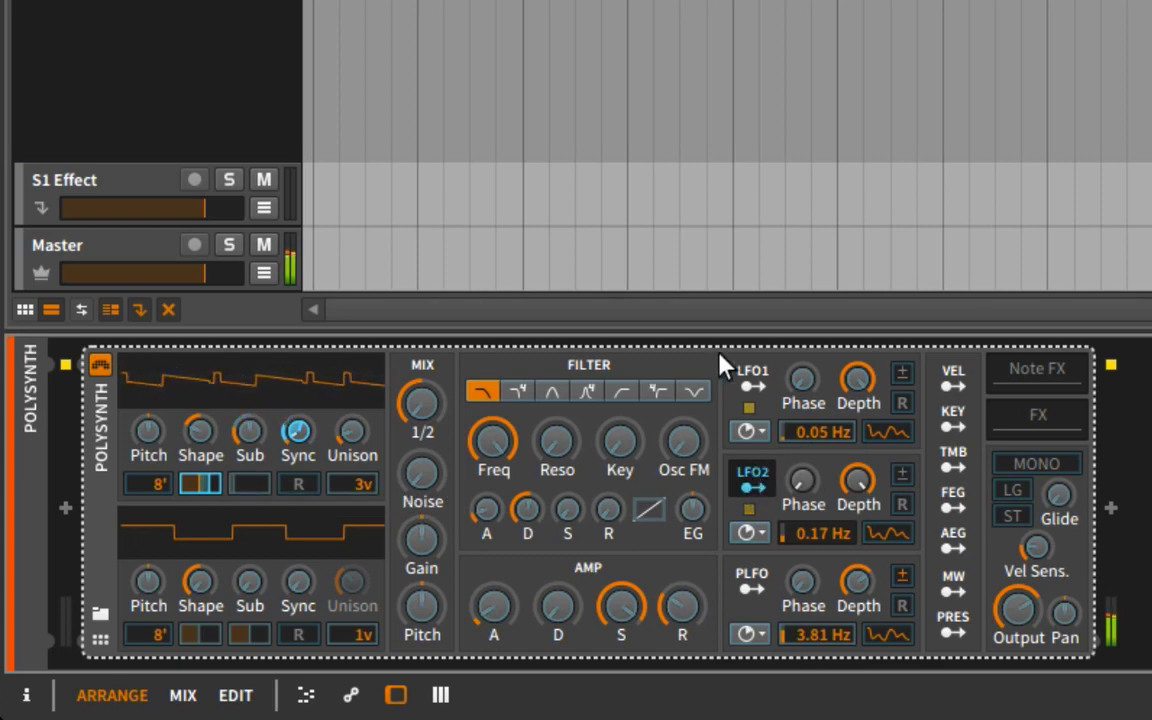
pyautogui.click(748, 384)
pyautogui.moveTo(247, 488); pyautogui.dragTo(247, 474)
pyautogui.moveTo(202, 432); pyautogui.dragTo(200, 485)
pyautogui.click(748, 384)
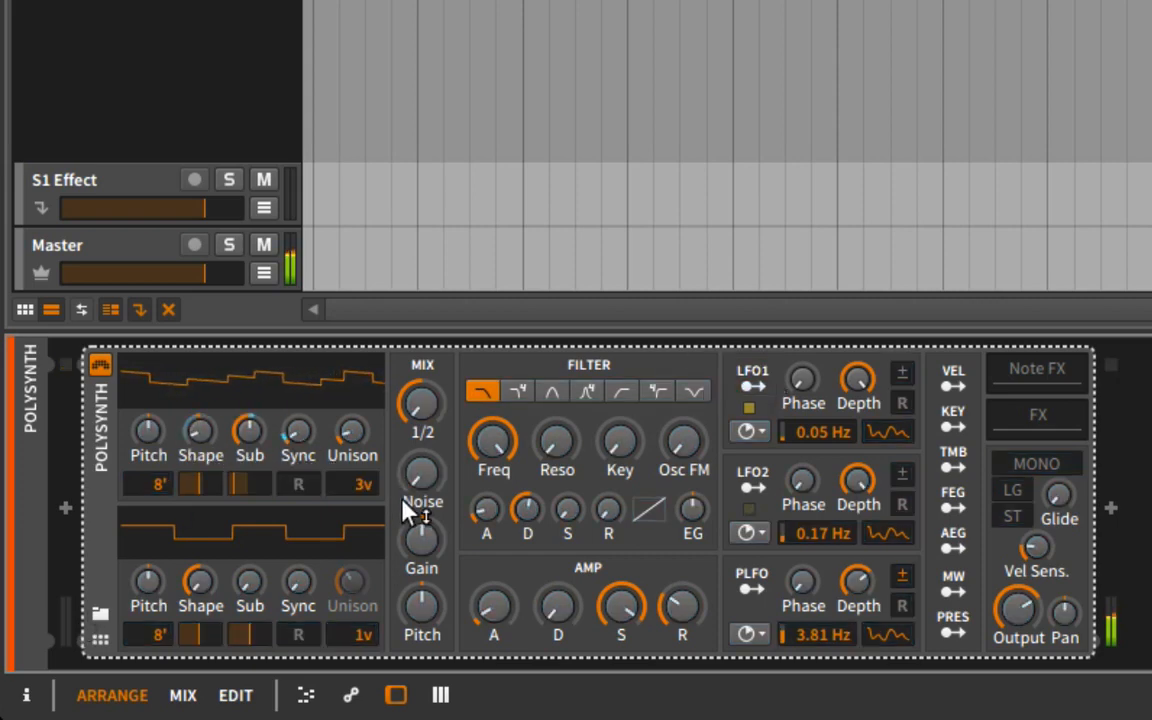
# Set LFO1's rate to 3.75 Hz and LFO2's rate to 0.40 Hz.
pyautogui.moveTo(823, 437); pyautogui.dragTo(811, 484)
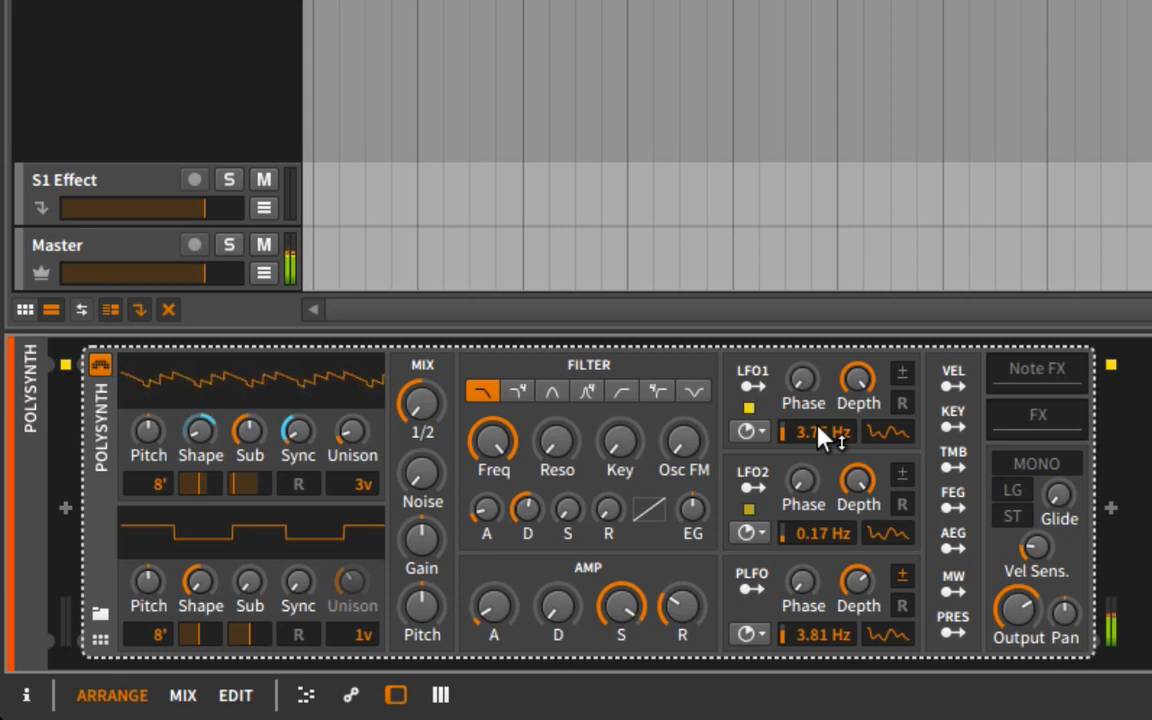
pyautogui.moveTo(820, 437)
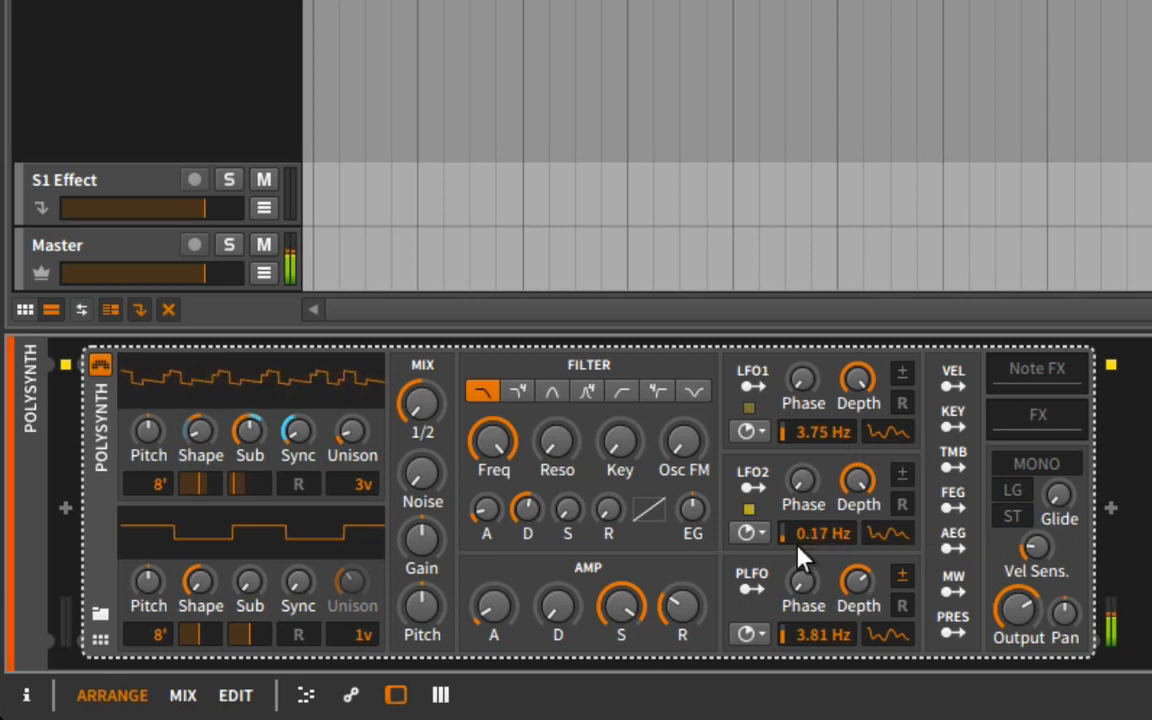
pyautogui.moveTo(803, 540); pyautogui.dragTo(803, 524)
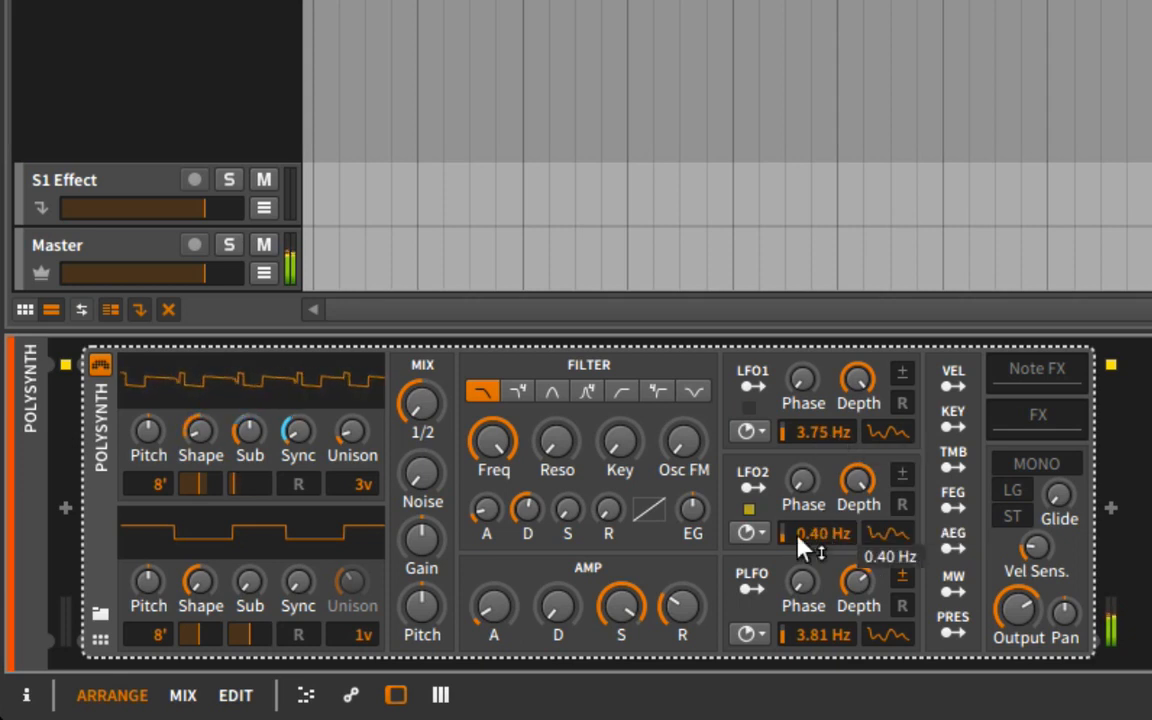
# Try a slower PLFO rate in Hz, and switch PLFO to beat timing at 1/8.
pyautogui.moveTo(818, 636)
pyautogui.moveTo(818, 636)
pyautogui.mouseDown()
pyautogui.moveTo(818, 586)
pyautogui.moveTo(818, 652)
pyautogui.moveTo(818, 640)
pyautogui.mouseUp()
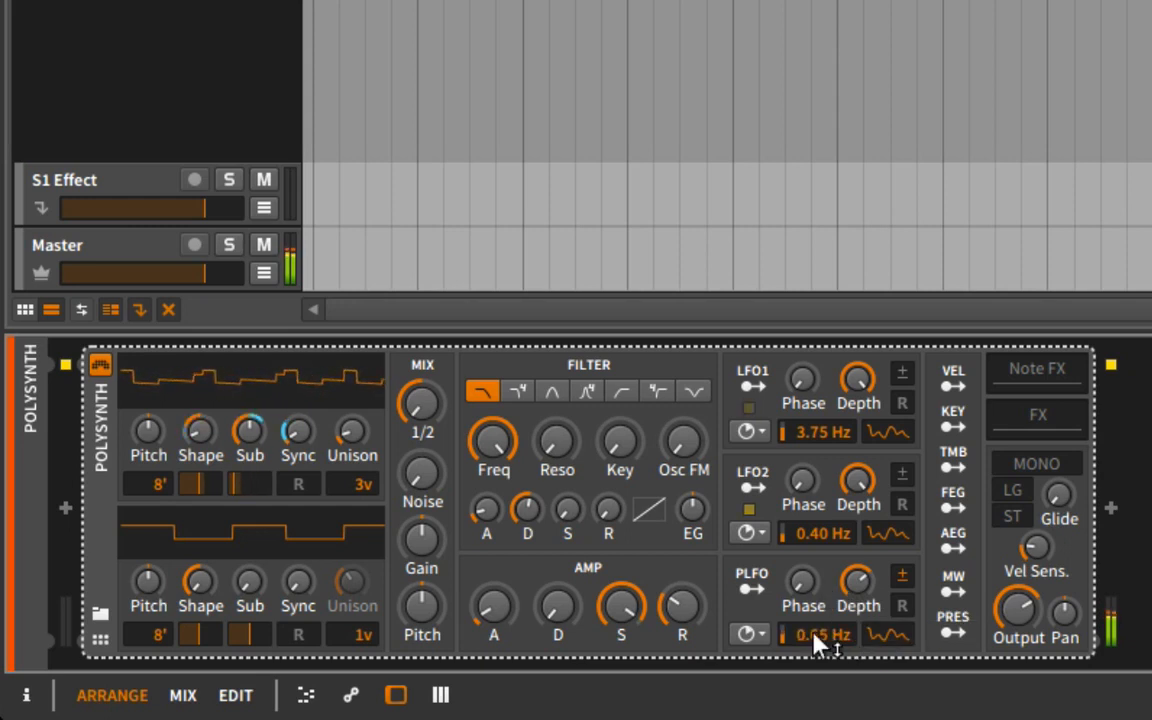
pyautogui.click(748, 633)
pyautogui.click(803, 556)
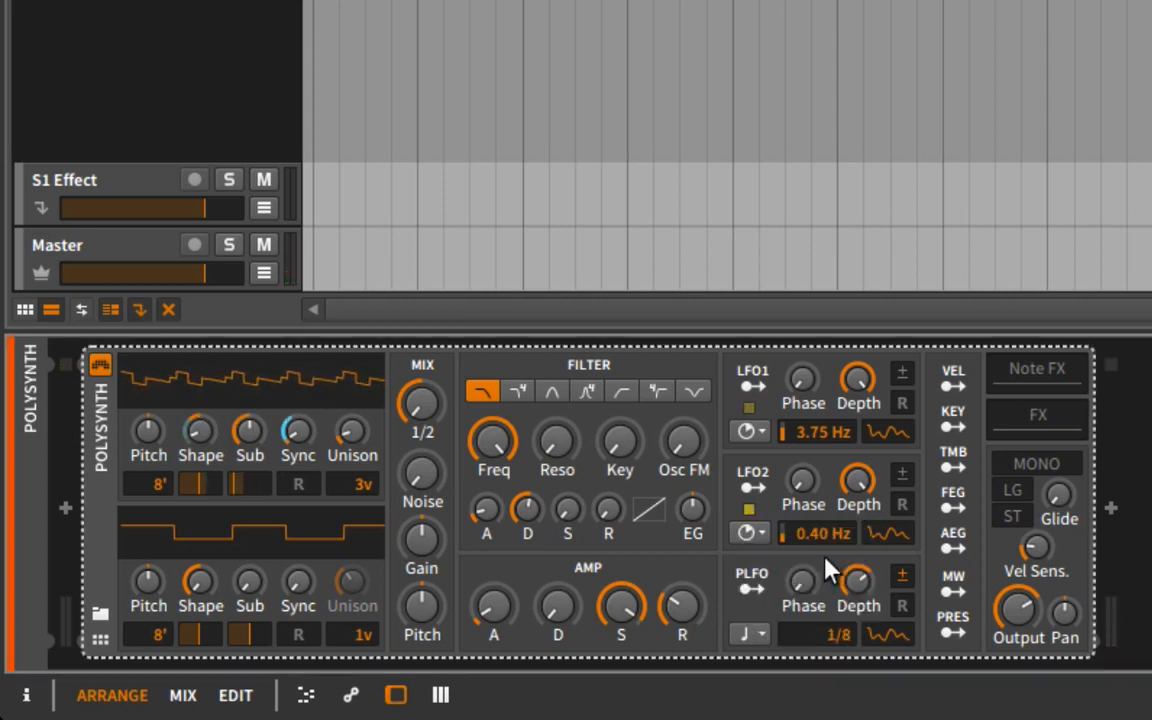
# Set PLFO's beat rate to 1/4 and oscillator 1's unison to 4 voices.
pyautogui.moveTo(835, 640); pyautogui.dragTo(835, 632)
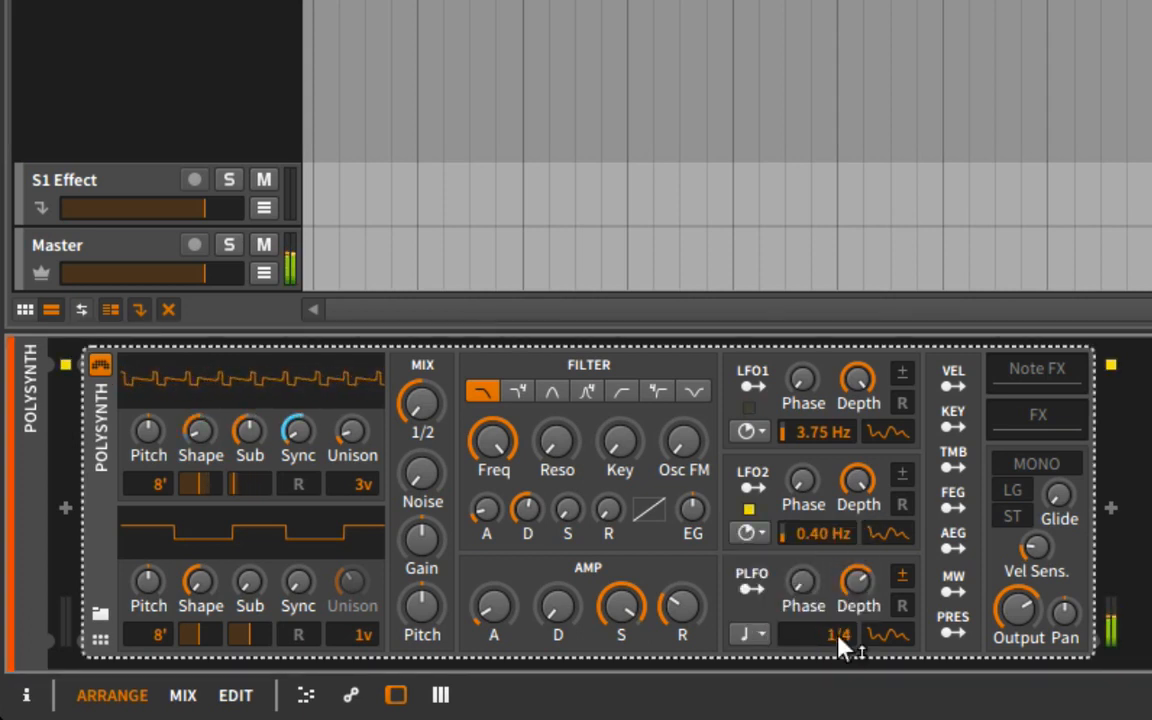
pyautogui.moveTo(507, 456)
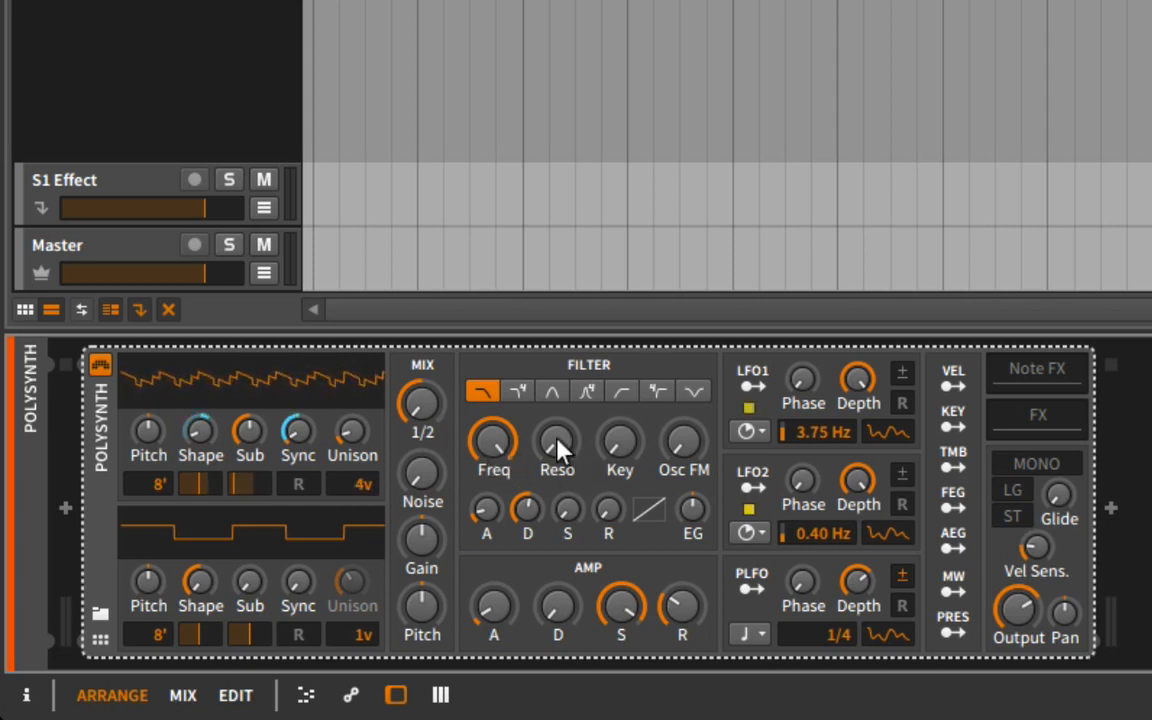
# Lower the filter cutoff and raise the filter envelope's amount, attack and sustain.
pyautogui.moveTo(692, 509); pyautogui.dragTo(692, 455)
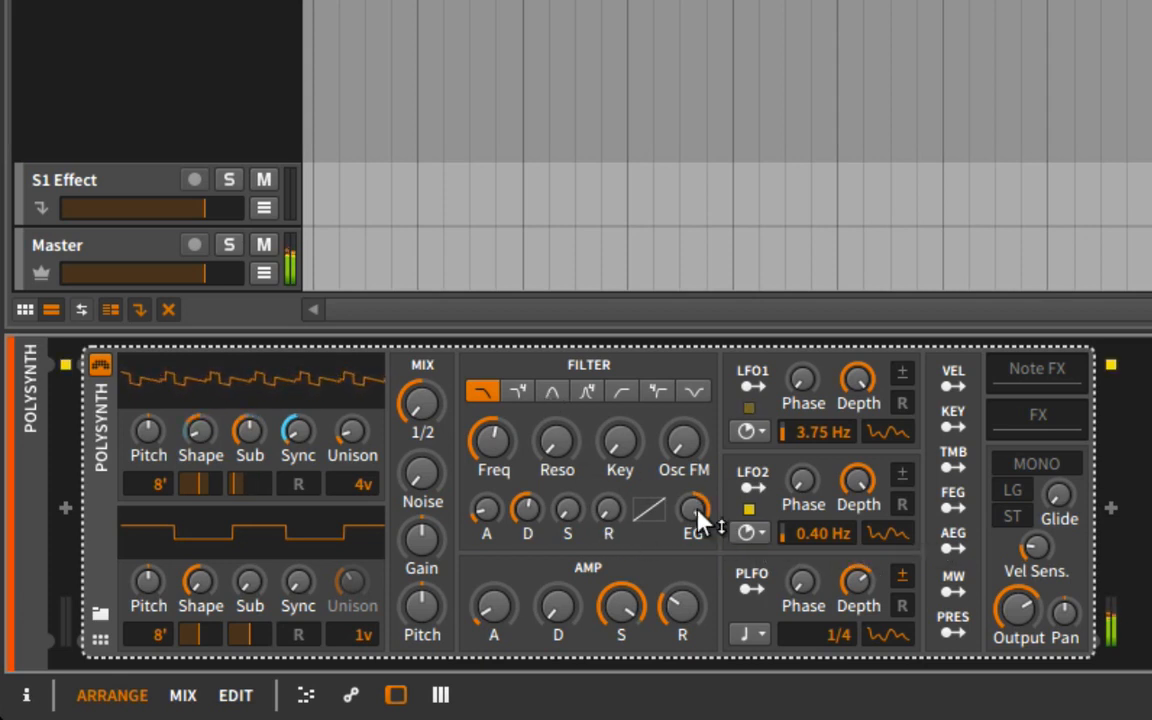
pyautogui.moveTo(486, 509); pyautogui.dragTo(486, 490)
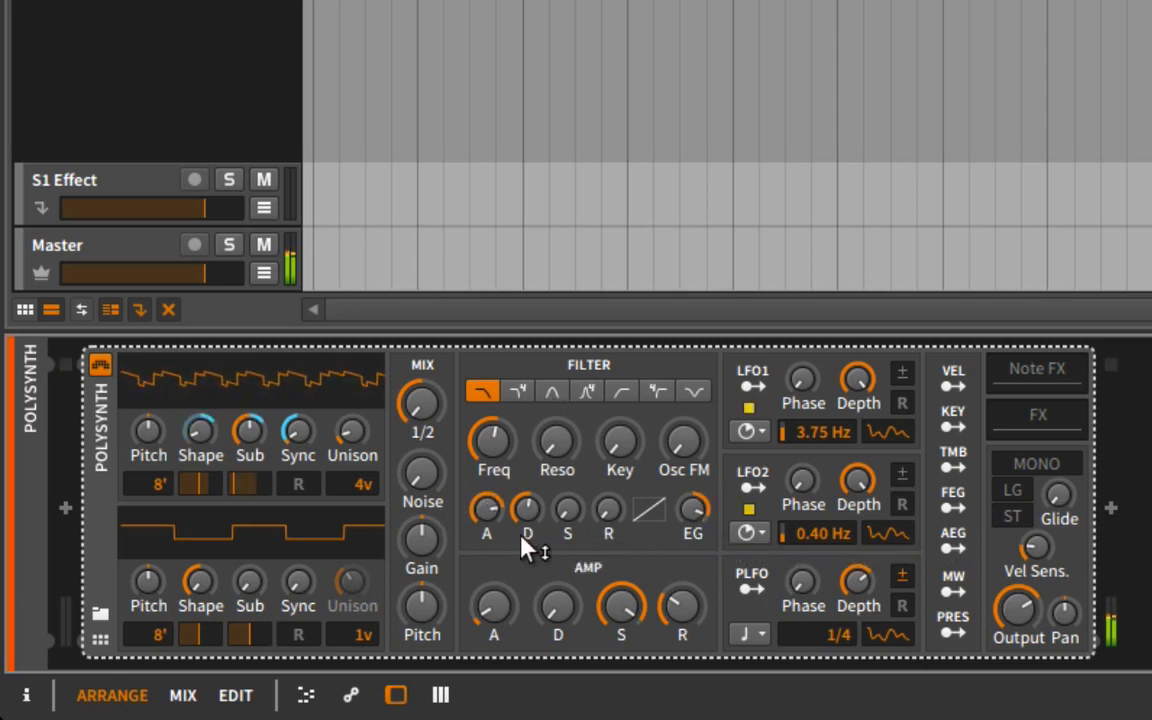
pyautogui.moveTo(566, 514); pyautogui.dragTo(566, 500)
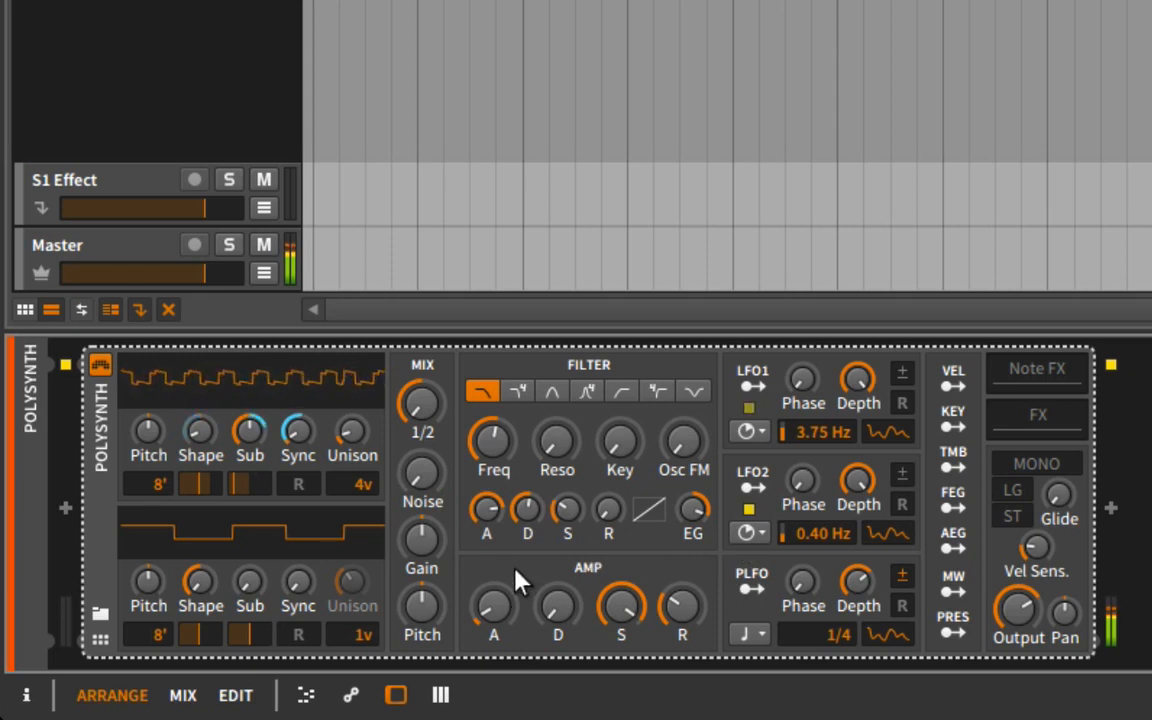
# Add filter resonance, bend the filter's shaping curve slightly, and lengthen the filter envelope's release.
pyautogui.moveTo(542, 455); pyautogui.dragTo(542, 428)
pyautogui.moveTo(652, 514); pyautogui.dragTo(652, 506)
pyautogui.moveTo(608, 509); pyautogui.dragTo(608, 500)
# Lengthen the amp envelope's attack, decay and release, and lower its sustain.
pyautogui.moveTo(682, 605); pyautogui.dragTo(682, 596)
pyautogui.moveTo(505, 610); pyautogui.dragTo(494, 604)
pyautogui.moveTo(560, 622); pyautogui.dragTo(620, 606)
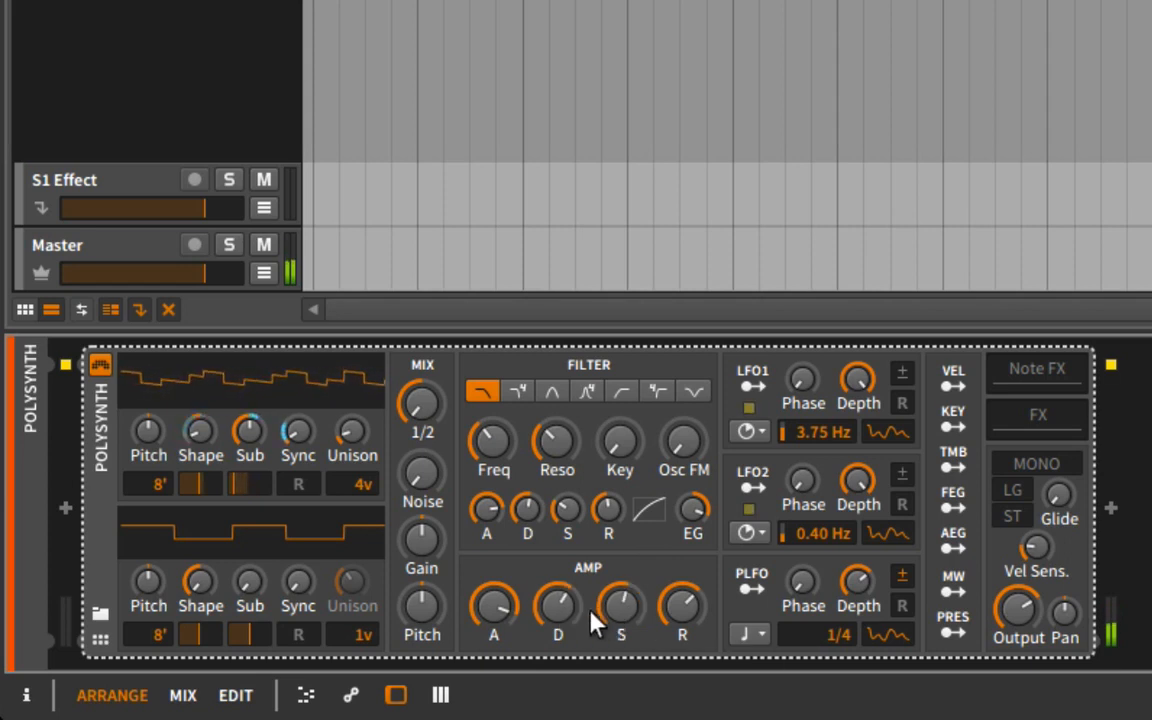
# Shorten the filter envelope's attack and lengthen its decay, and raise the filter's key tracking and Osc FM.
pyautogui.moveTo(486, 508); pyautogui.dragTo(564, 494)
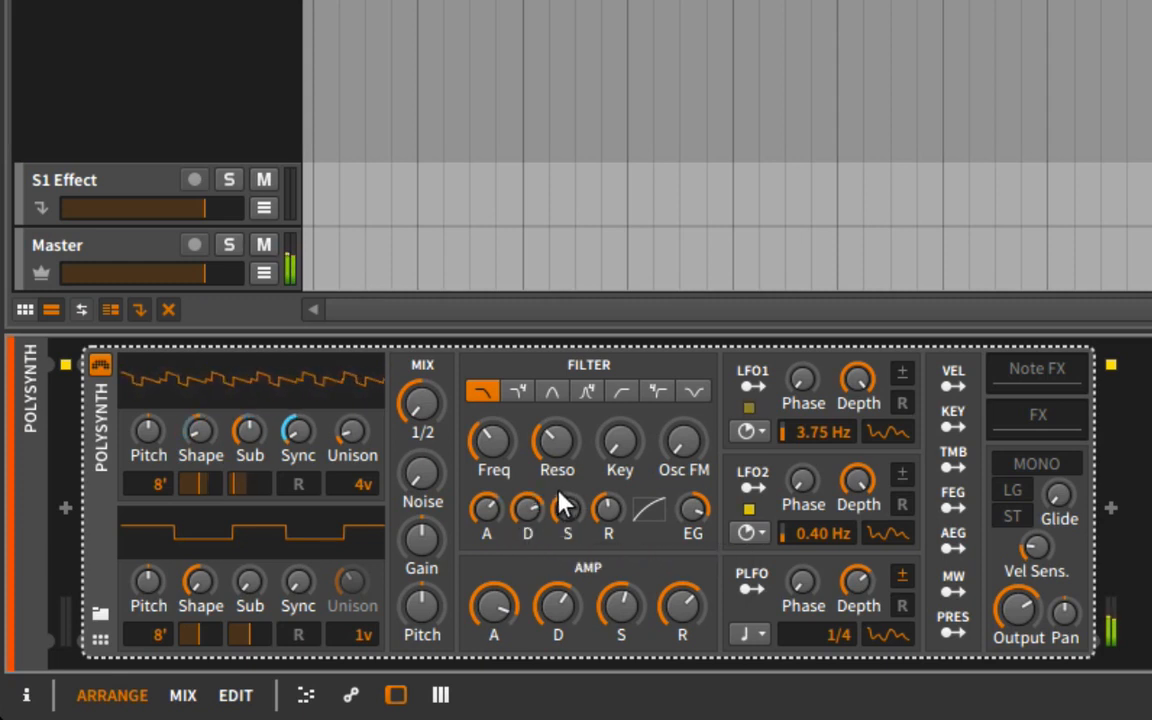
pyautogui.moveTo(617, 442); pyautogui.dragTo(617, 430)
pyautogui.moveTo(695, 460); pyautogui.dragTo(695, 446)
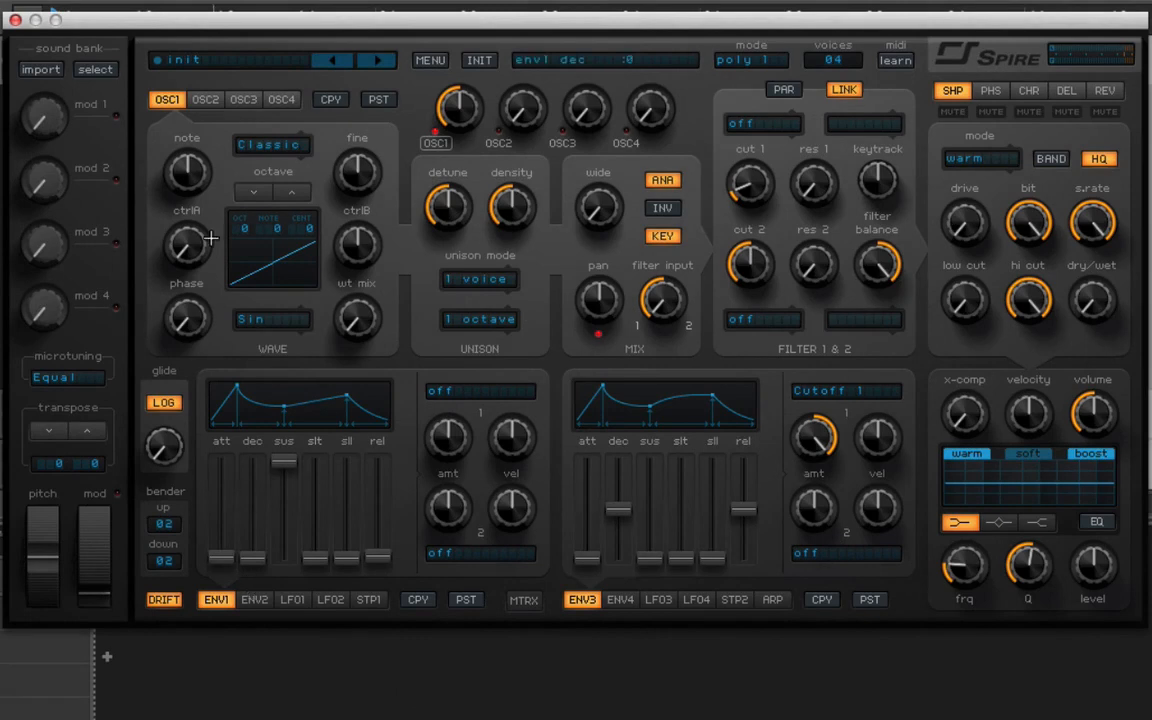
# In Spire, look through the settings of oscillators 2, 3 and 4, and return to oscillator 1.
pyautogui.click(205, 99)
pyautogui.click(243, 99)
pyautogui.click(281, 99)
pyautogui.click(166, 99)
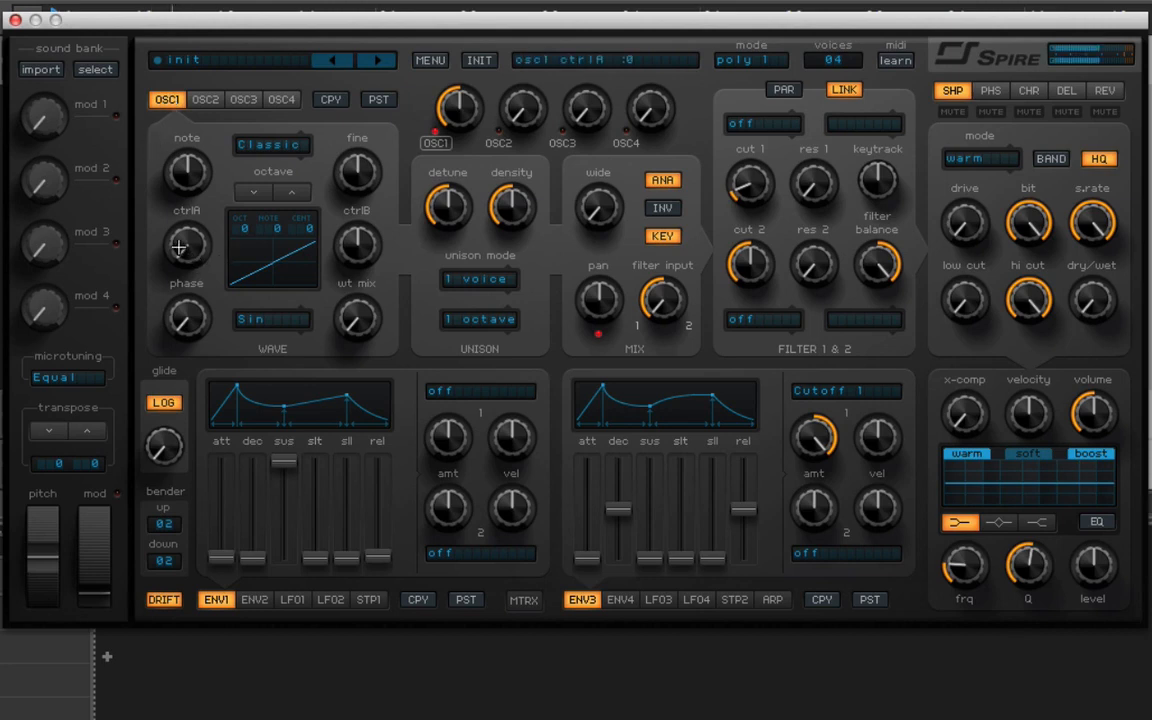
# Reshape oscillator 1's Classic wave by raising CtrlA to 677 and lowering CtrlB.
pyautogui.moveTo(179, 247); pyautogui.dragTo(221, 140)
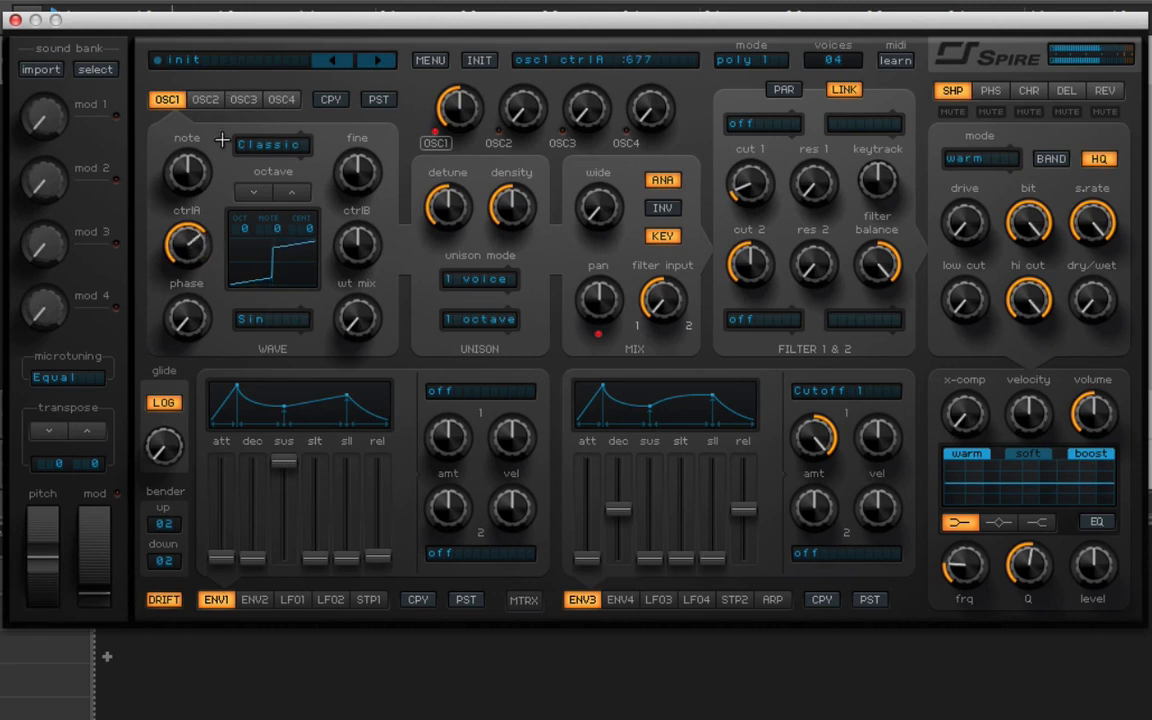
pyautogui.moveTo(373, 254); pyautogui.dragTo(390, 186)
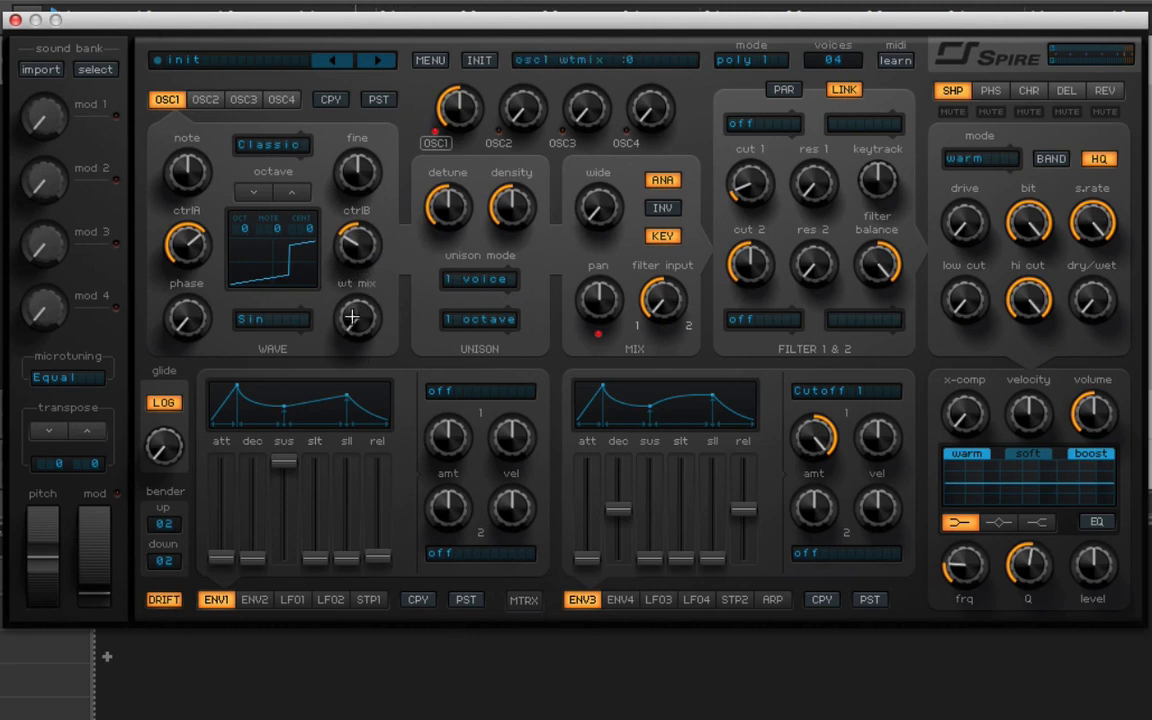
# Choose the Inter 2 wave for oscillator 1 and, with CtrlA at maximum and CtrlB centred, raise WT Mix to 1000.
pyautogui.click(250, 320)
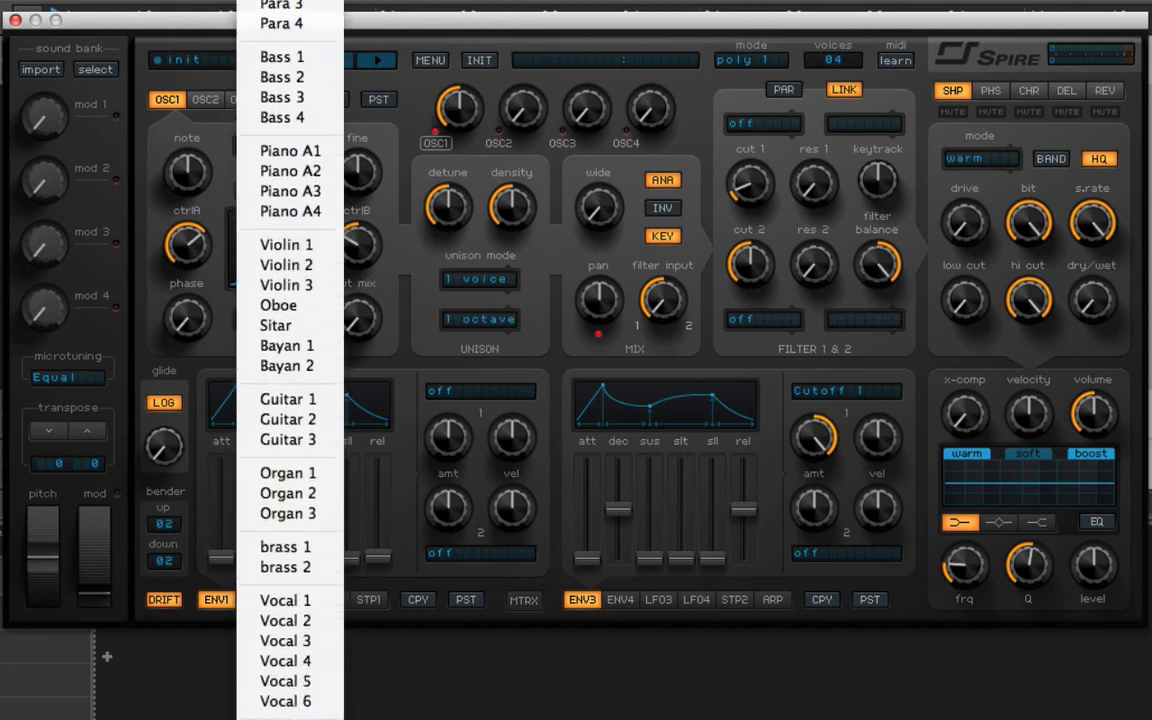
pyautogui.scroll(-5, 290, 360)
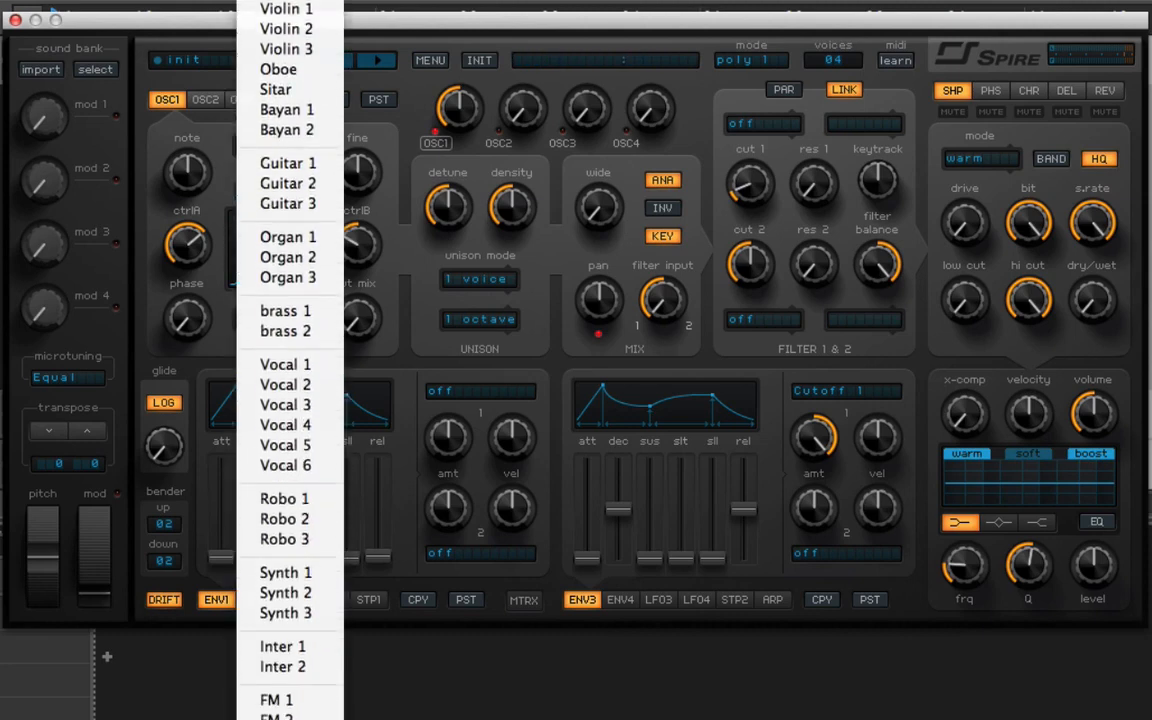
pyautogui.click(296, 667)
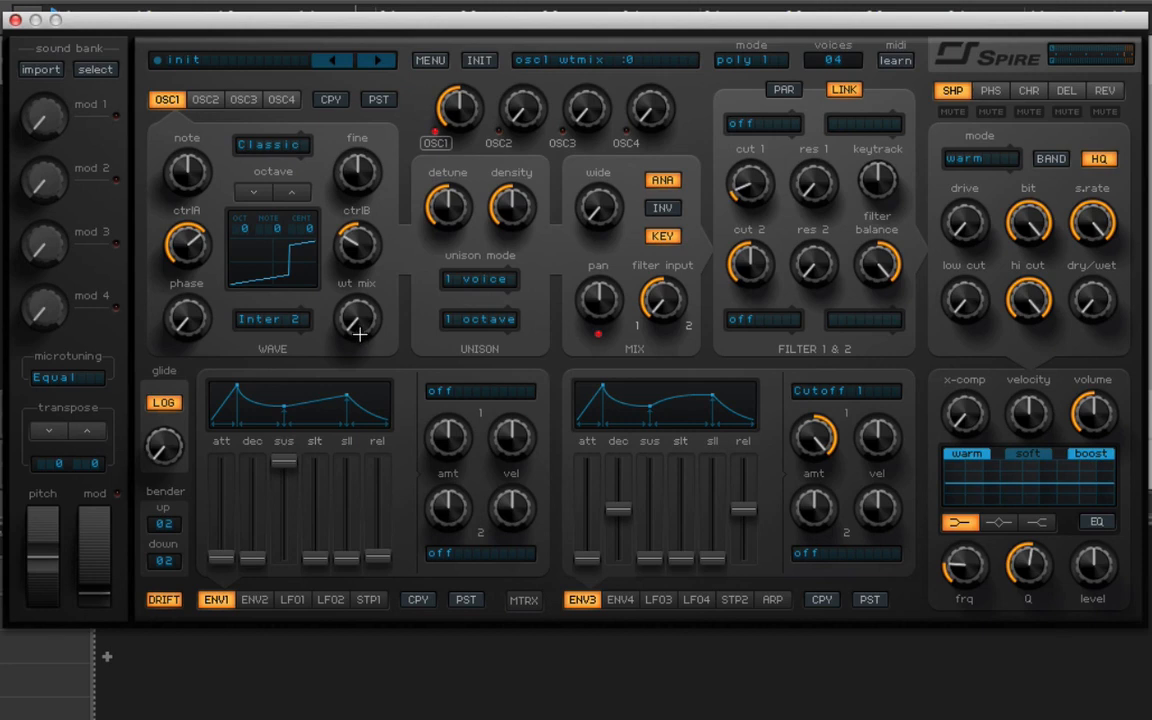
pyautogui.moveTo(186, 243); pyautogui.dragTo(186, 212)
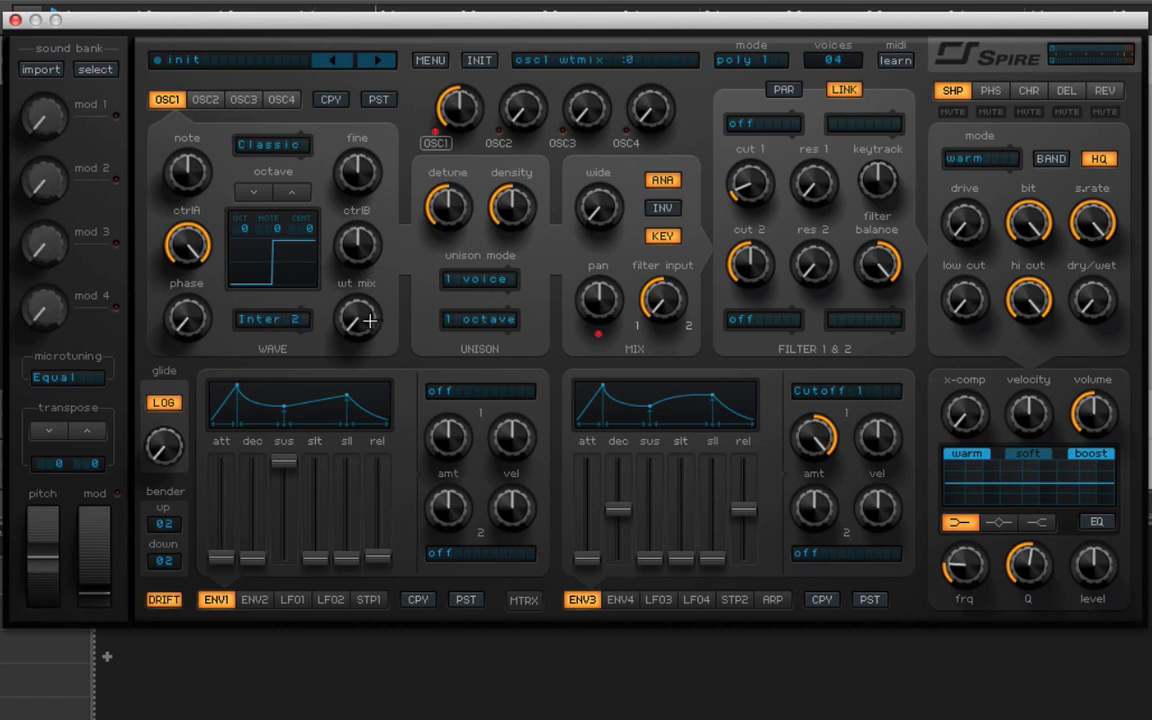
pyautogui.moveTo(357, 309); pyautogui.dragTo(375, 47)
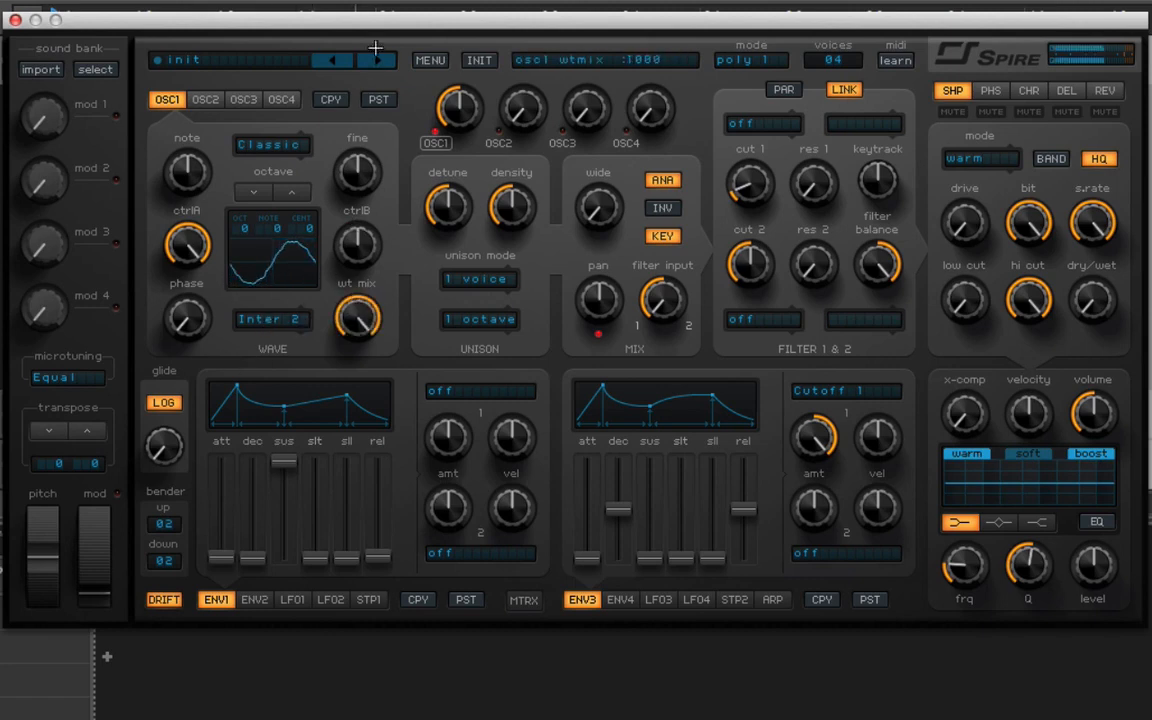
# Change oscillator 1's wave to Robo 1 and lower WT Mix to minimum.
pyautogui.click(287, 322)
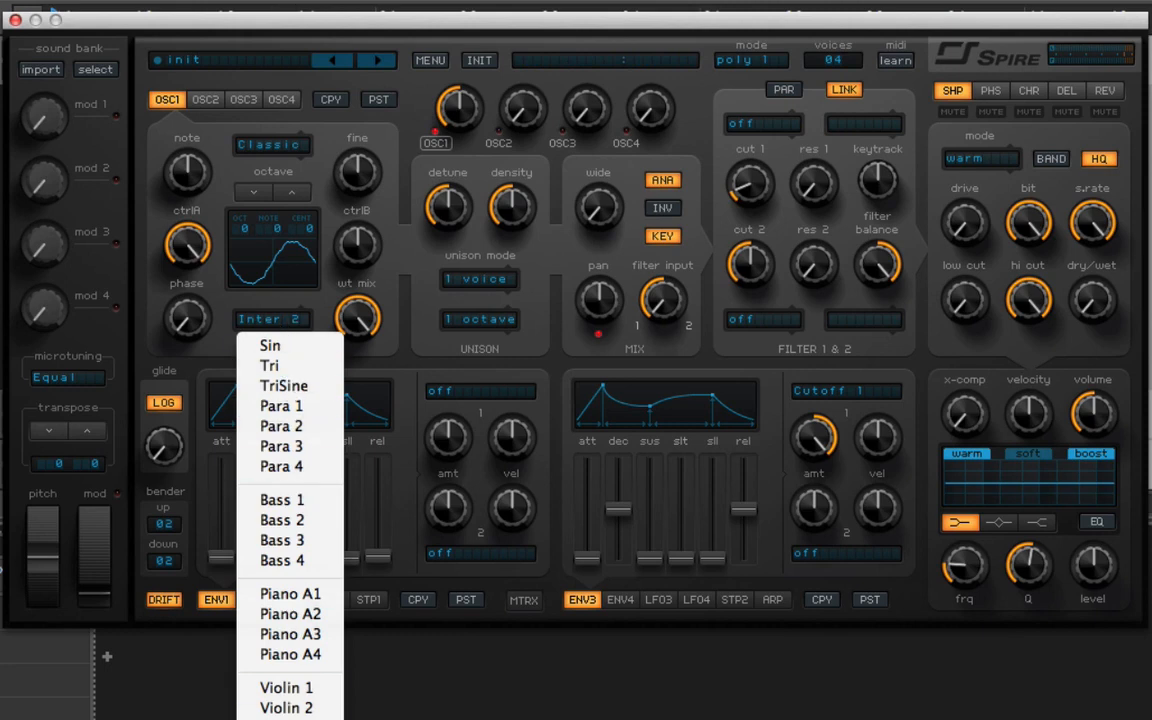
pyautogui.scroll(-10, 275, 410)
pyautogui.scroll(-5, 326, 680)
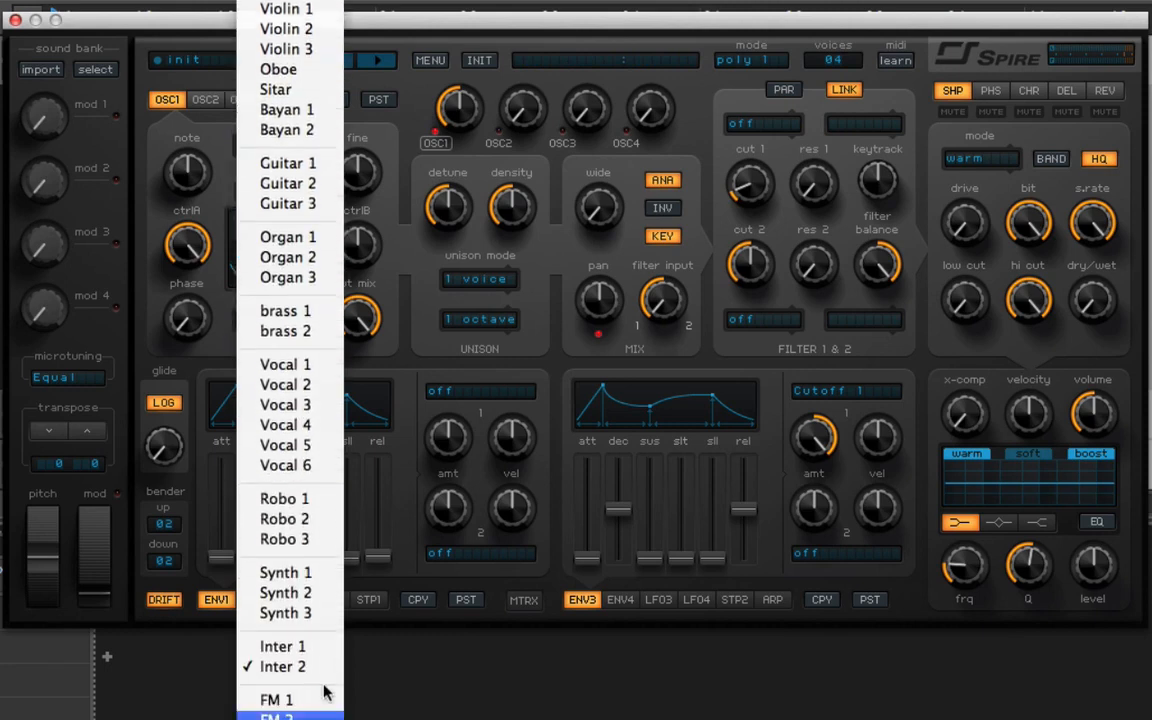
pyautogui.click(311, 506)
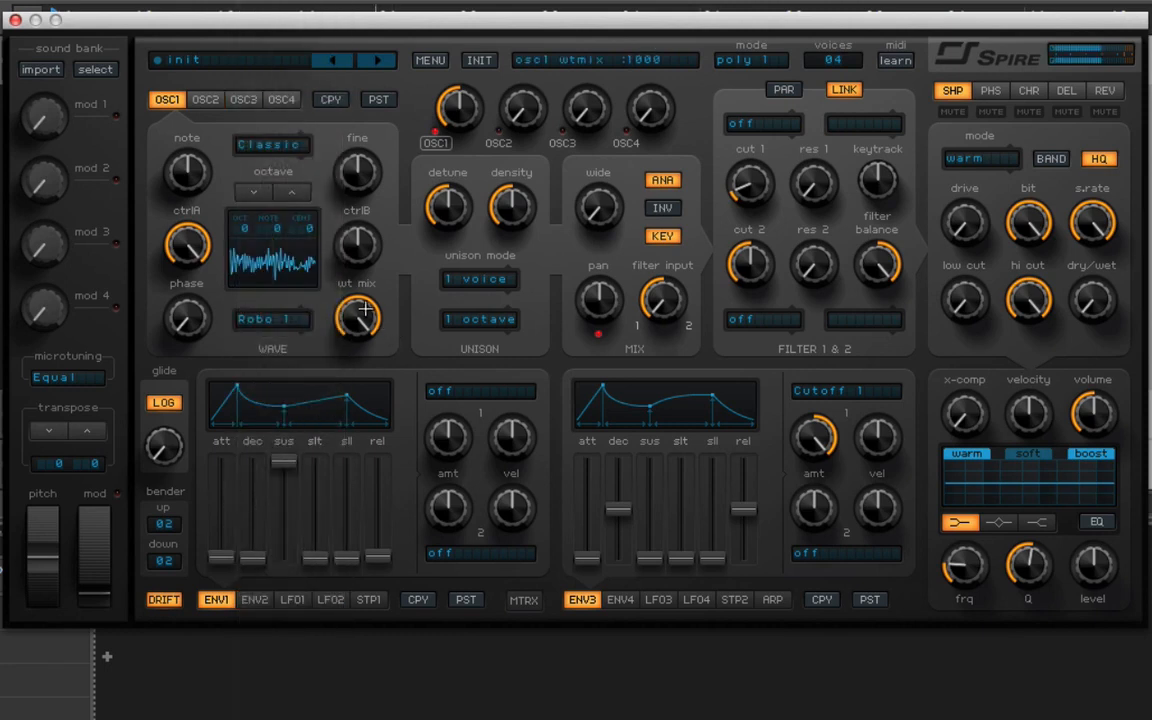
pyautogui.moveTo(366, 309); pyautogui.dragTo(348, 640)
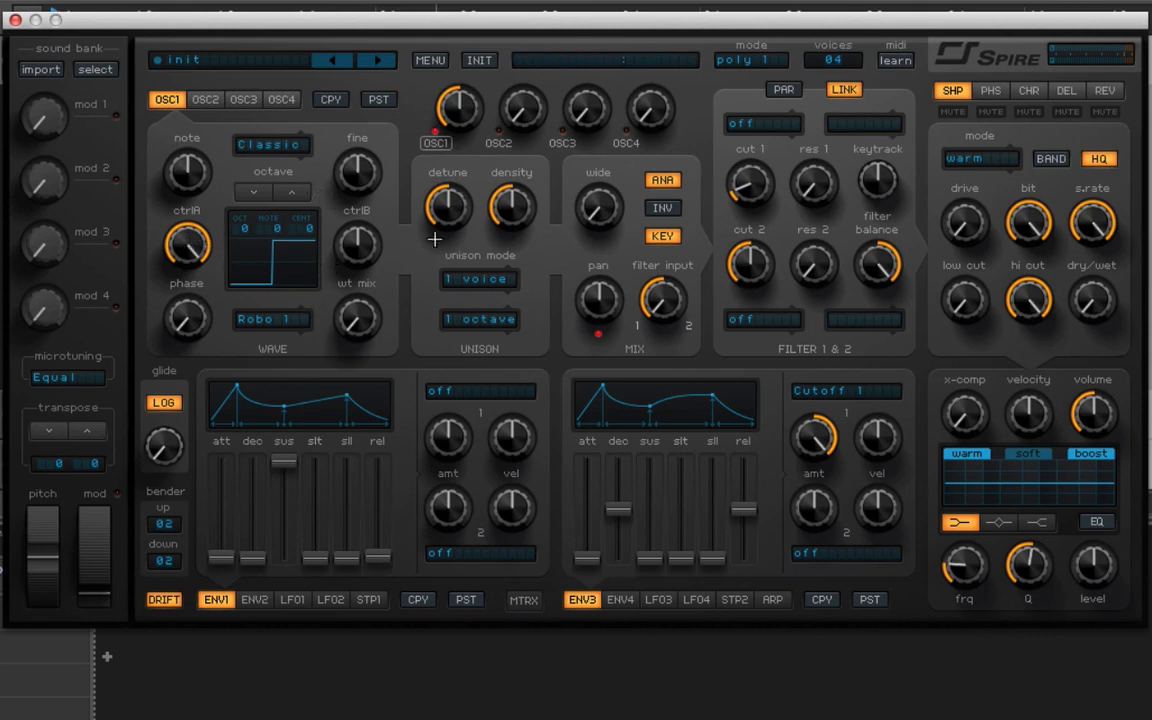
# Set oscillator 1's unison to 4 voices with the Cm7 chord, widen it and reduce the density.
pyautogui.click(478, 279)
pyautogui.click(497, 365)
pyautogui.click(479, 320)
pyautogui.click(510, 506)
pyautogui.moveTo(590, 193); pyautogui.dragTo(595, 93)
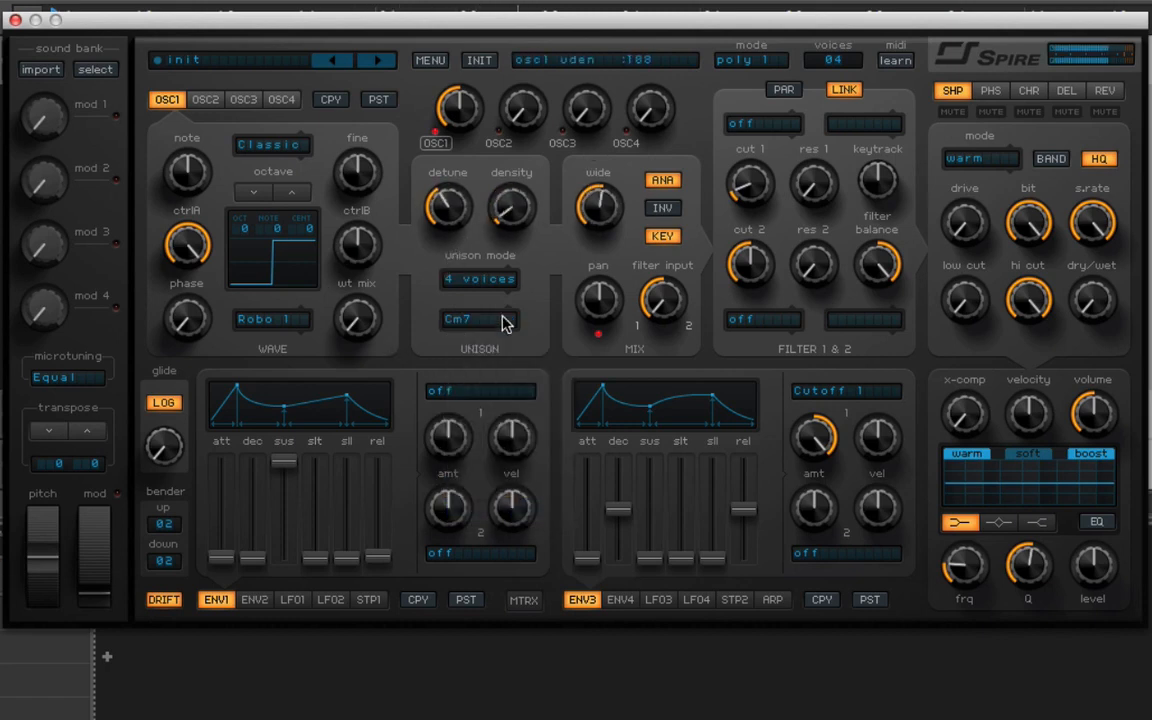
pyautogui.moveTo(521, 175); pyautogui.dragTo(521, 275)
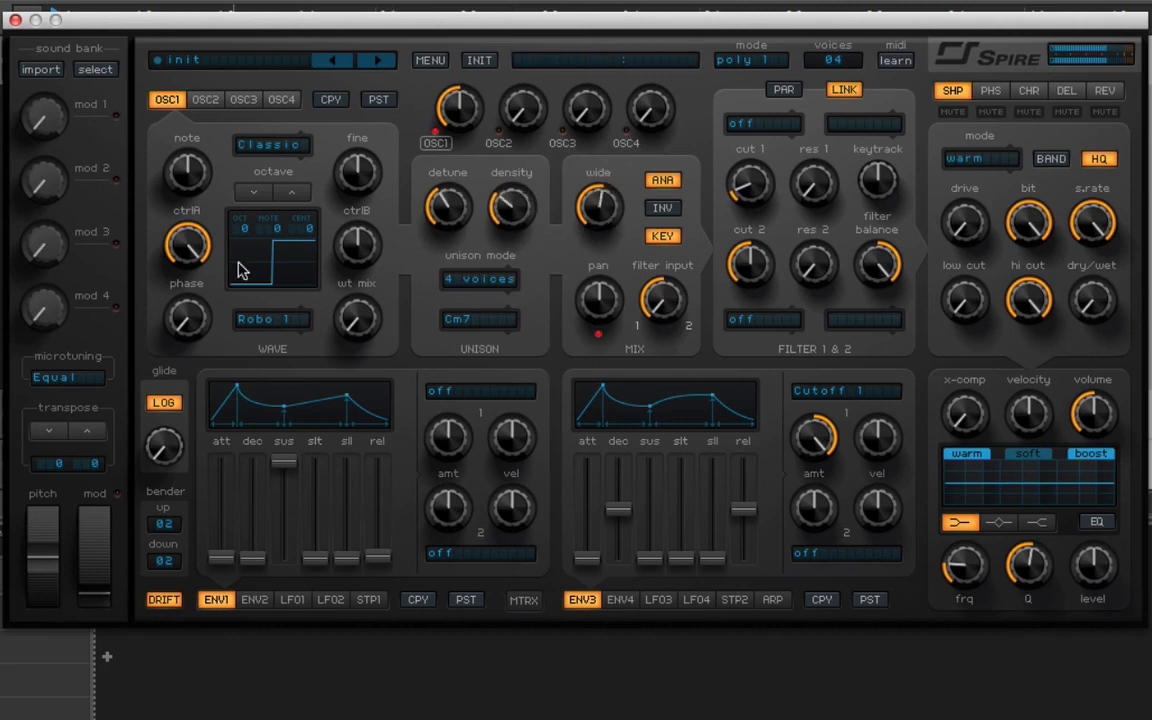
# Reshape oscillator 1 by raising CtrlB to 772, lowering CtrlA slightly and blending in a moderate WT Mix.
pyautogui.moveTo(352, 262); pyautogui.dragTo(352, 195)
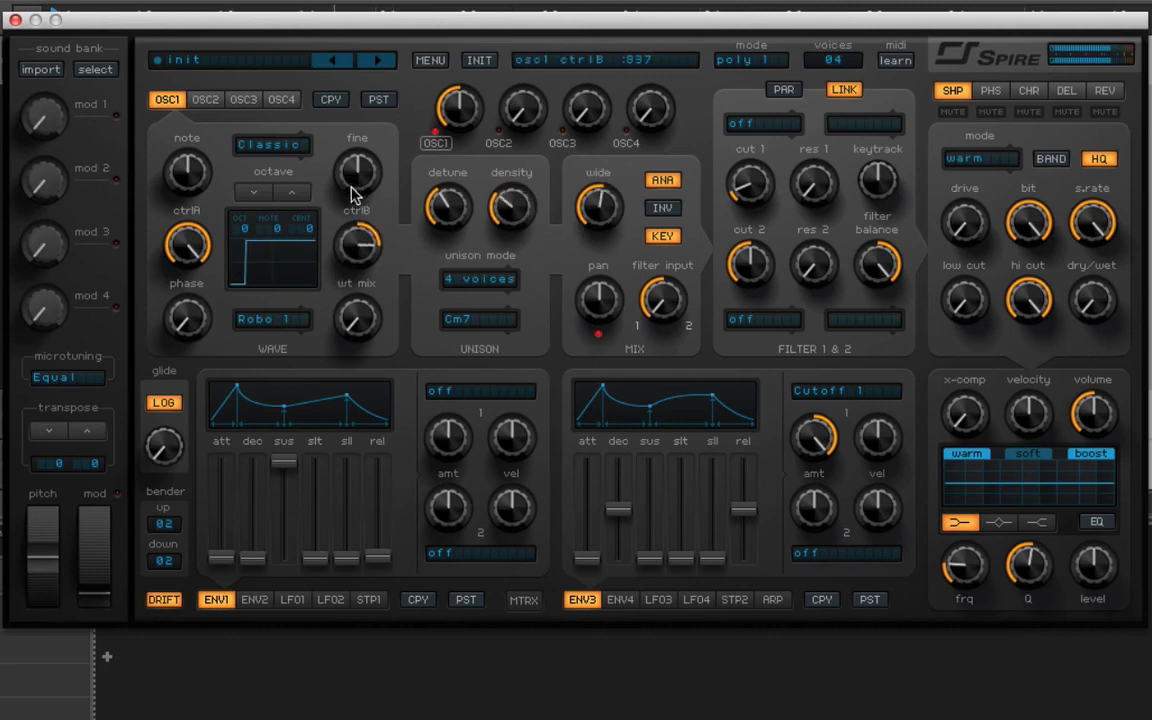
pyautogui.moveTo(366, 336); pyautogui.dragTo(372, 250)
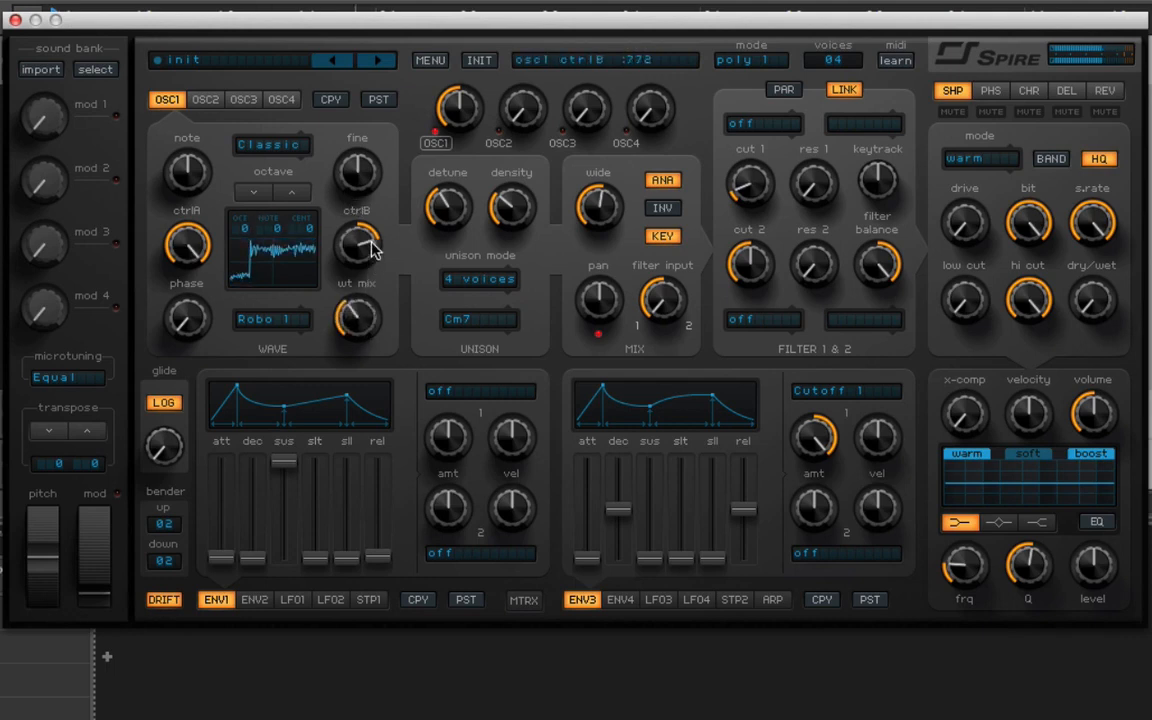
pyautogui.moveTo(172, 253); pyautogui.dragTo(198, 270)
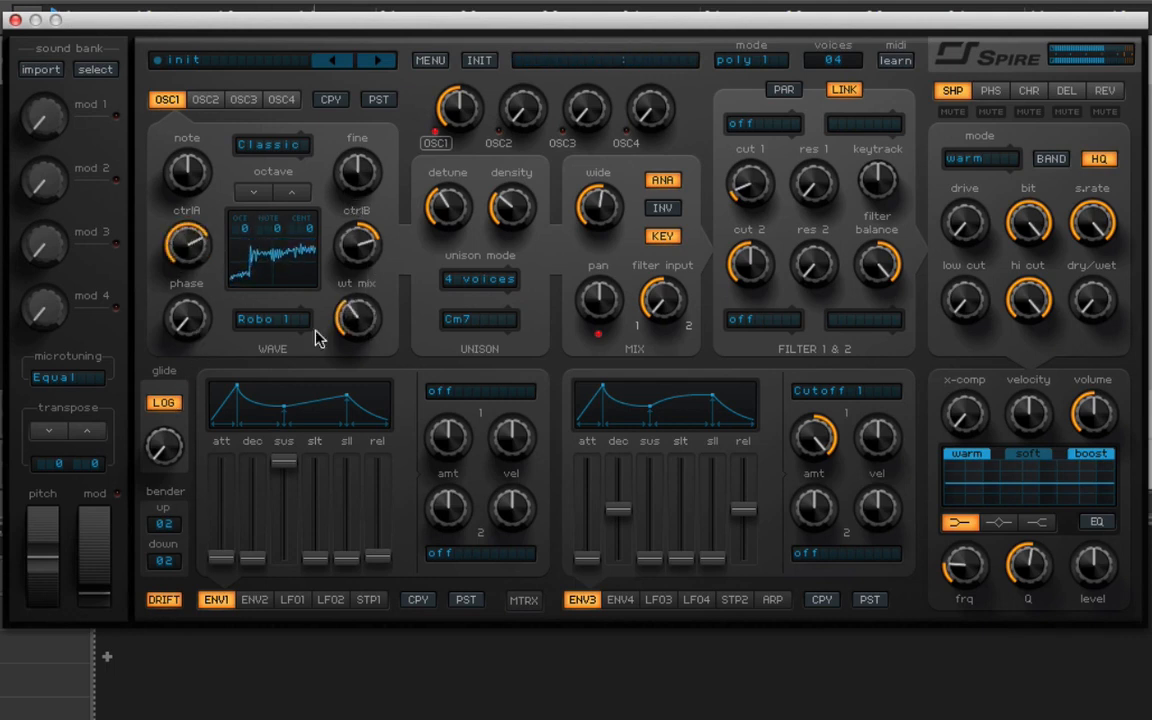
pyautogui.moveTo(357, 314); pyautogui.dragTo(358, 368)
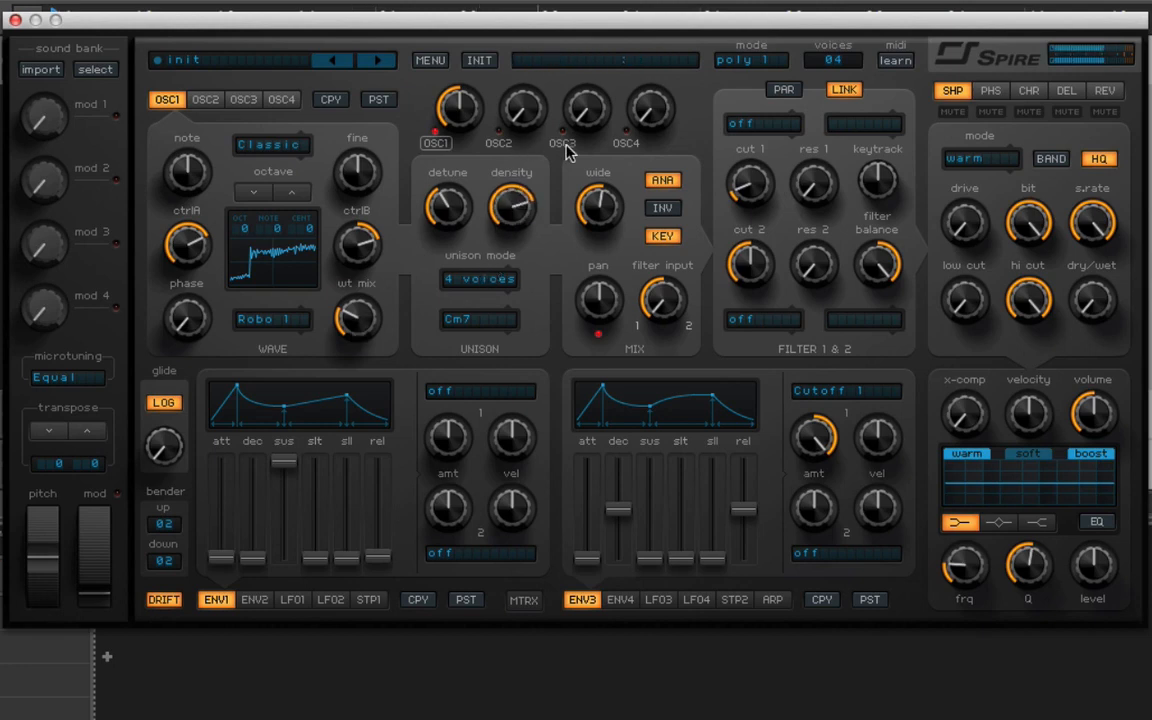
# Set oscillator 1's unison to 7 voices, with density 449, more width and less detune.
pyautogui.moveTo(523, 218); pyautogui.dragTo(518, 263)
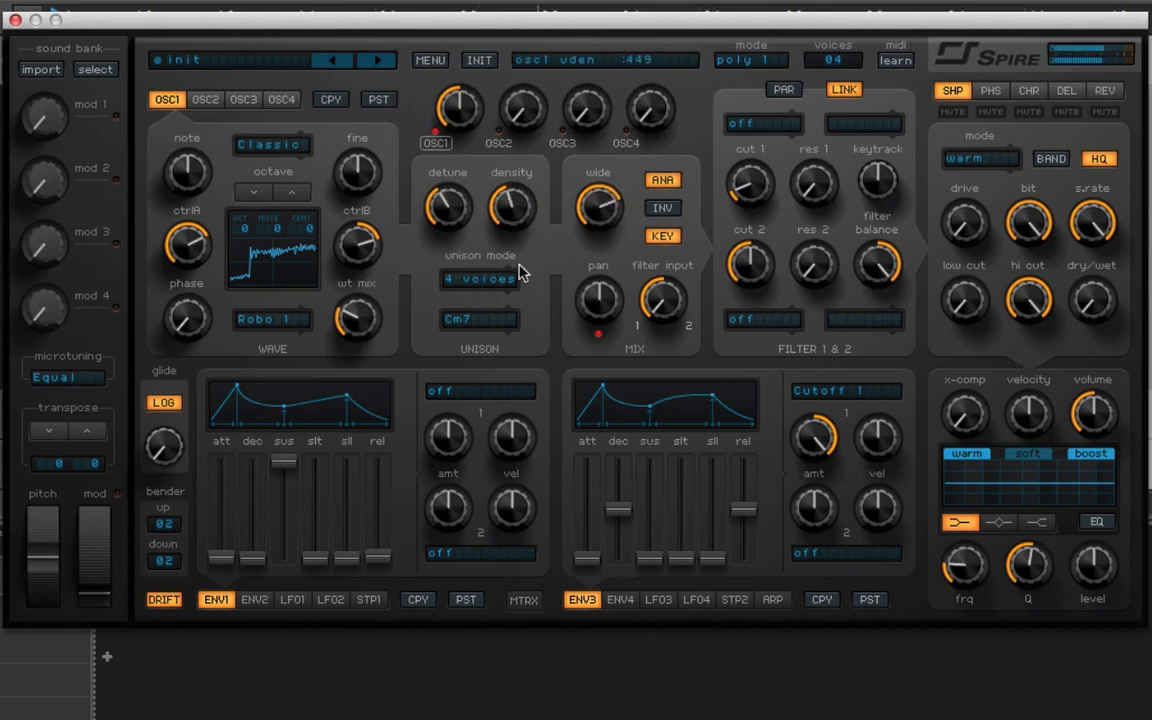
pyautogui.moveTo(436, 222); pyautogui.dragTo(458, 301)
pyautogui.click(478, 281)
pyautogui.click(496, 428)
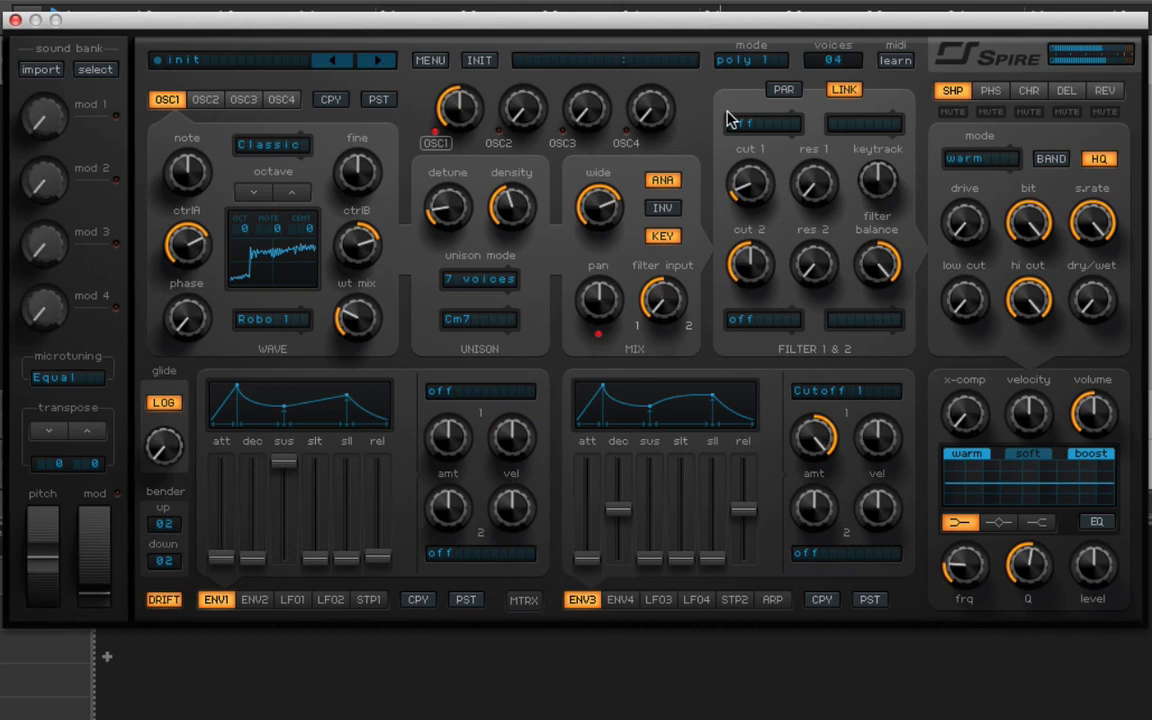
# Lengthen envelope 1's release to about halfway.
pyautogui.moveTo(377, 557); pyautogui.dragTo(389, 499)
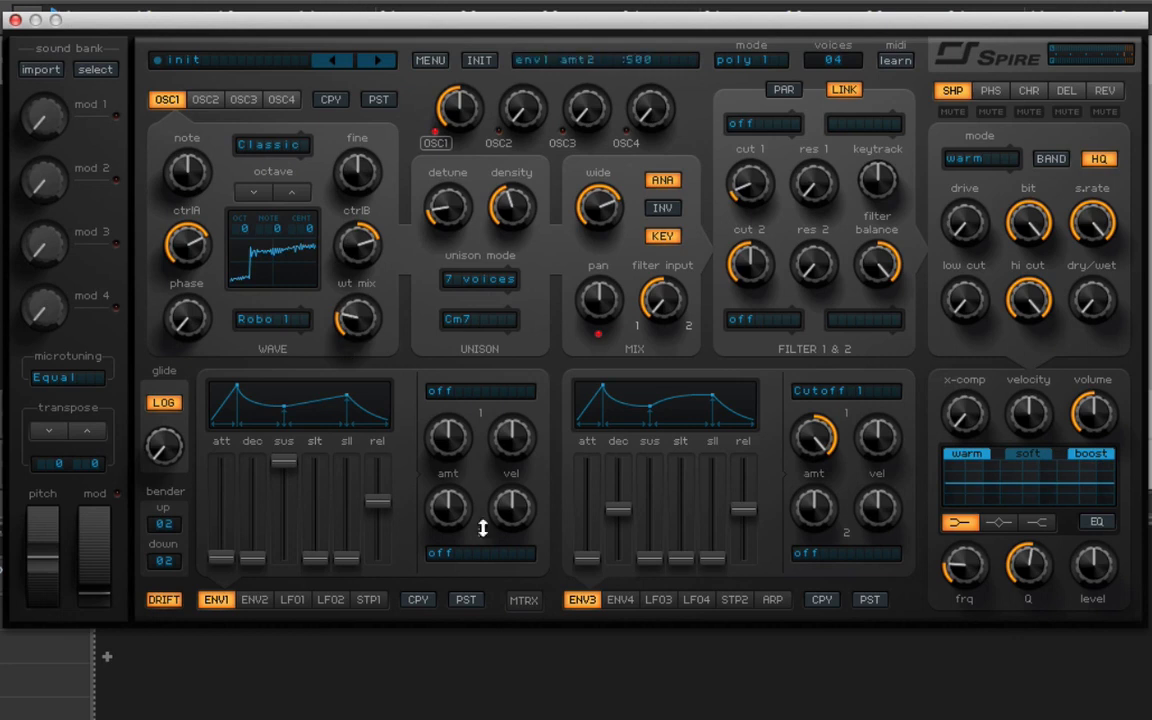
# Route Env2 to Osc1 WTMix in slot 1 of the modulation matrix at the maximum positive amount.
pyautogui.click(524, 601)
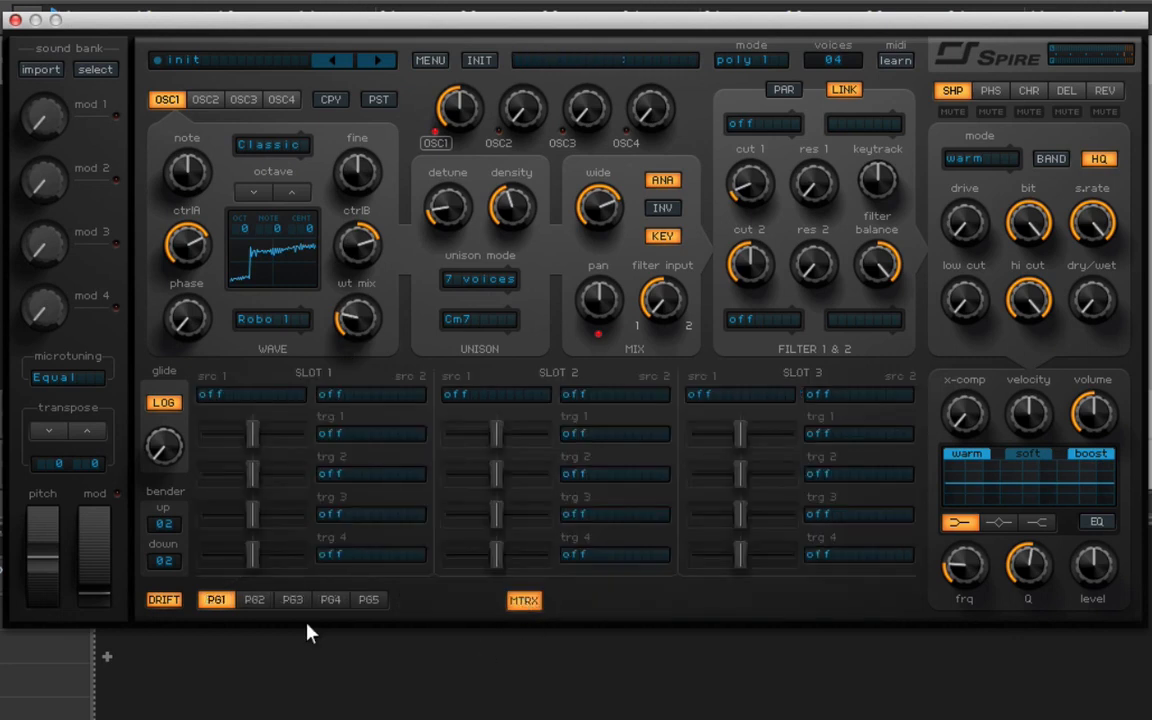
pyautogui.click(258, 395)
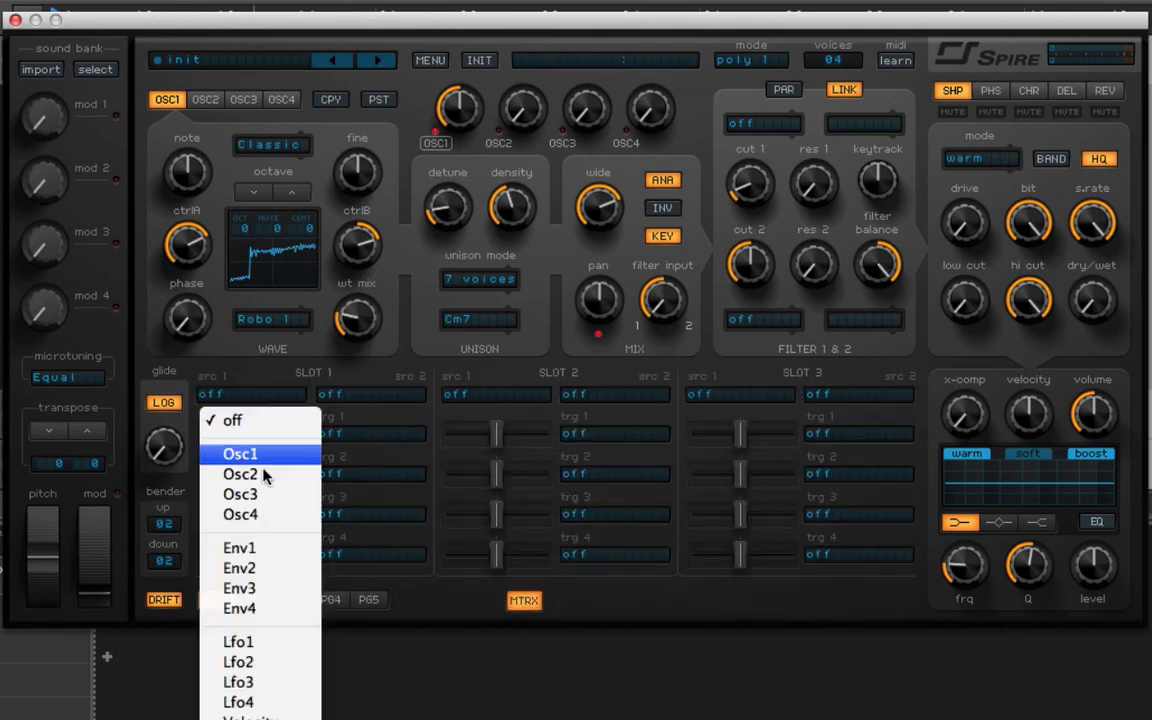
pyautogui.click(288, 568)
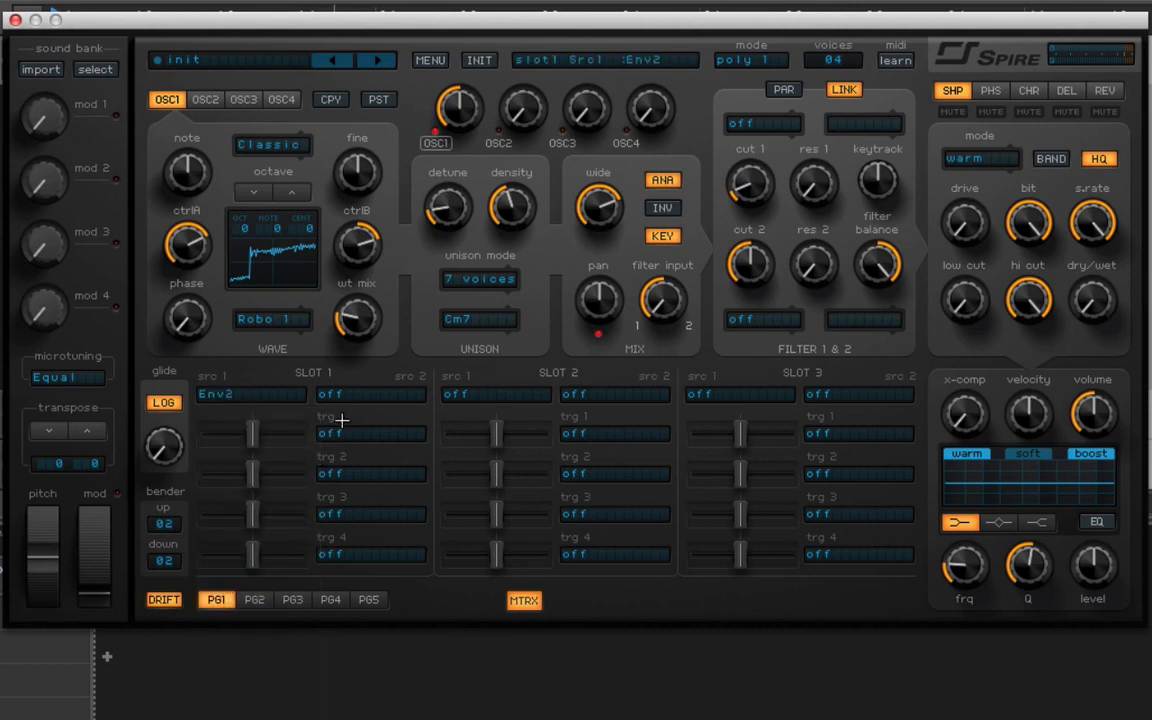
pyautogui.click(342, 436)
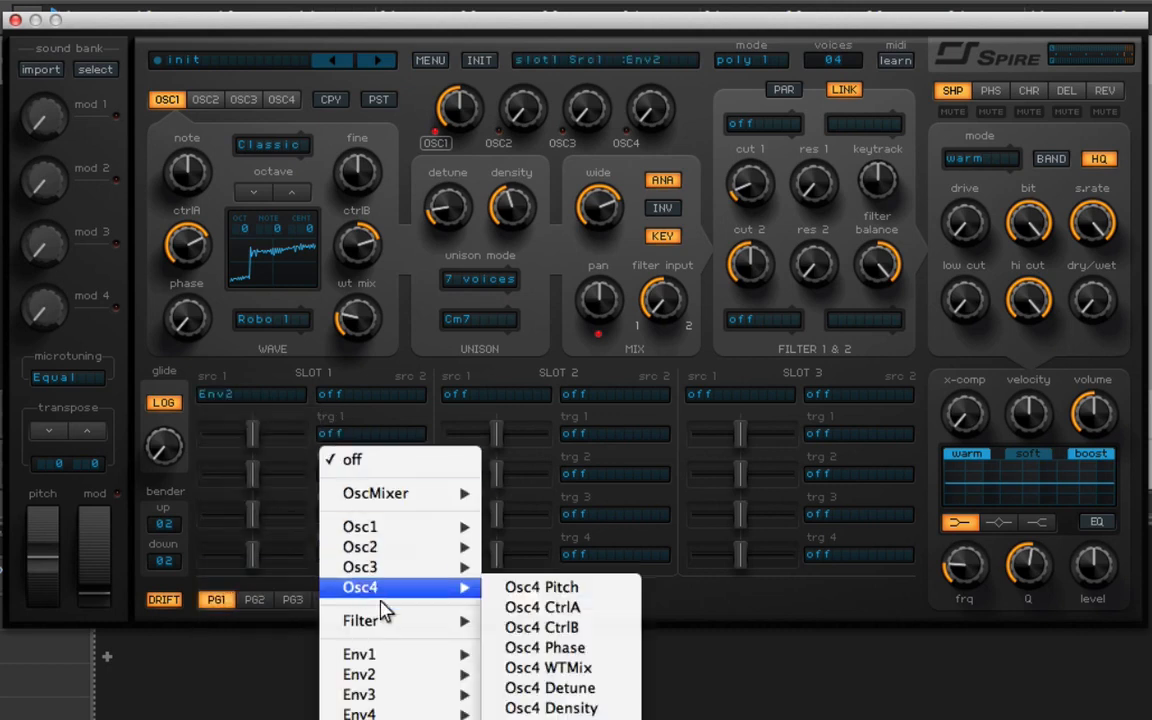
pyautogui.moveTo(437, 524)
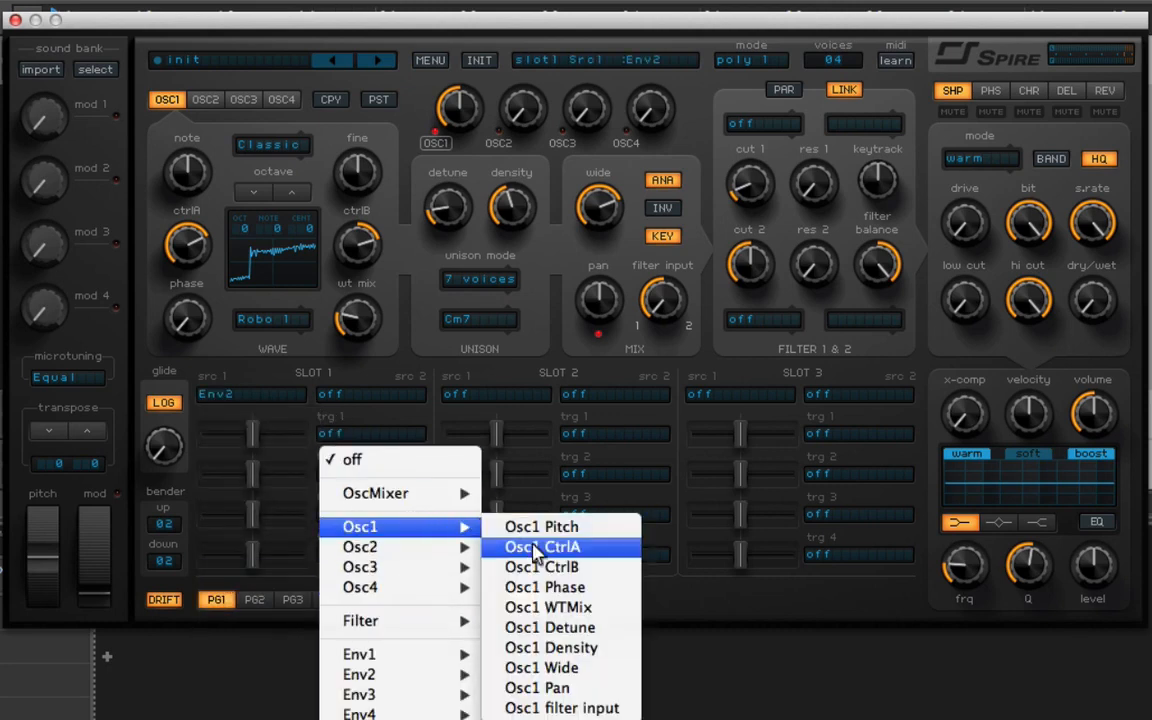
pyautogui.click(548, 608)
pyautogui.moveTo(251, 432); pyautogui.dragTo(486, 437)
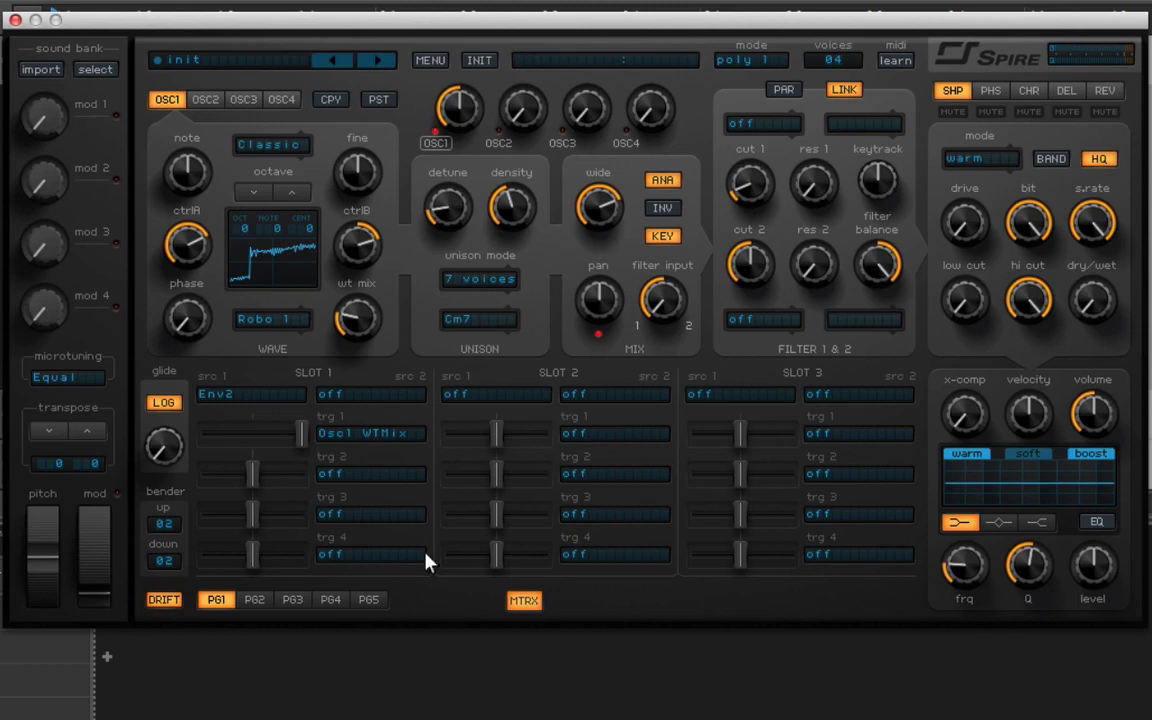
# Shape envelope 2 with zero sustain, a decay of about one third and a release of about halfway.
pyautogui.click(523, 601)
pyautogui.click(253, 601)
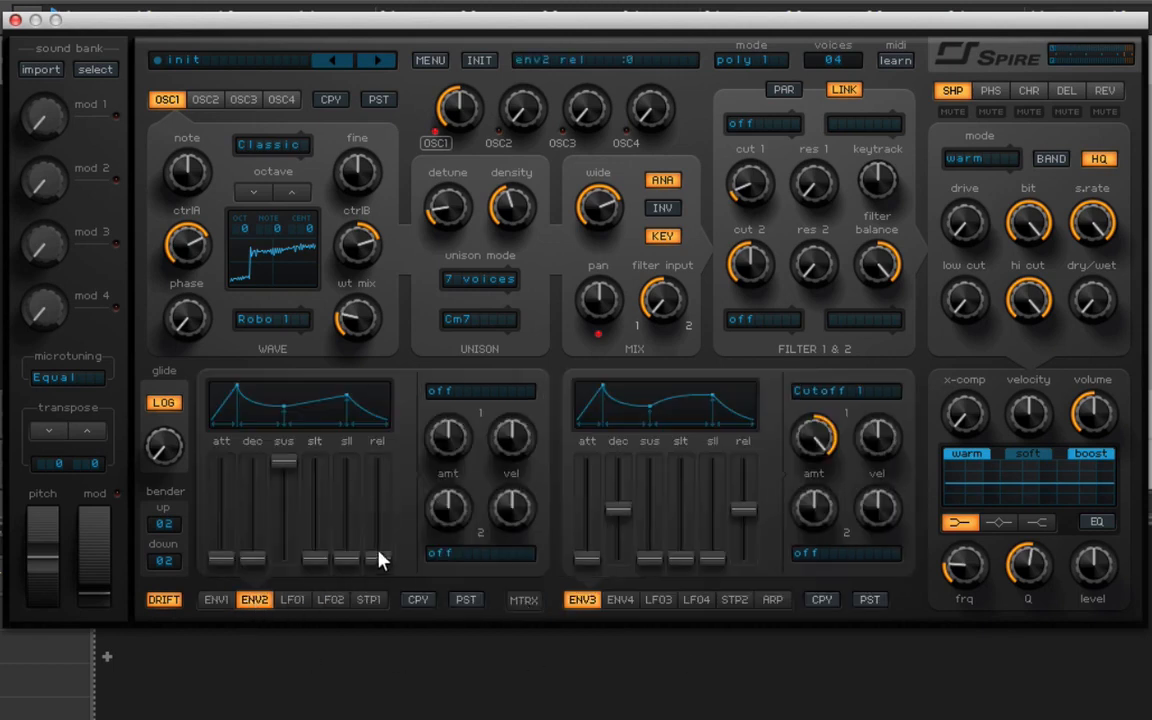
pyautogui.moveTo(285, 461); pyautogui.dragTo(283, 656)
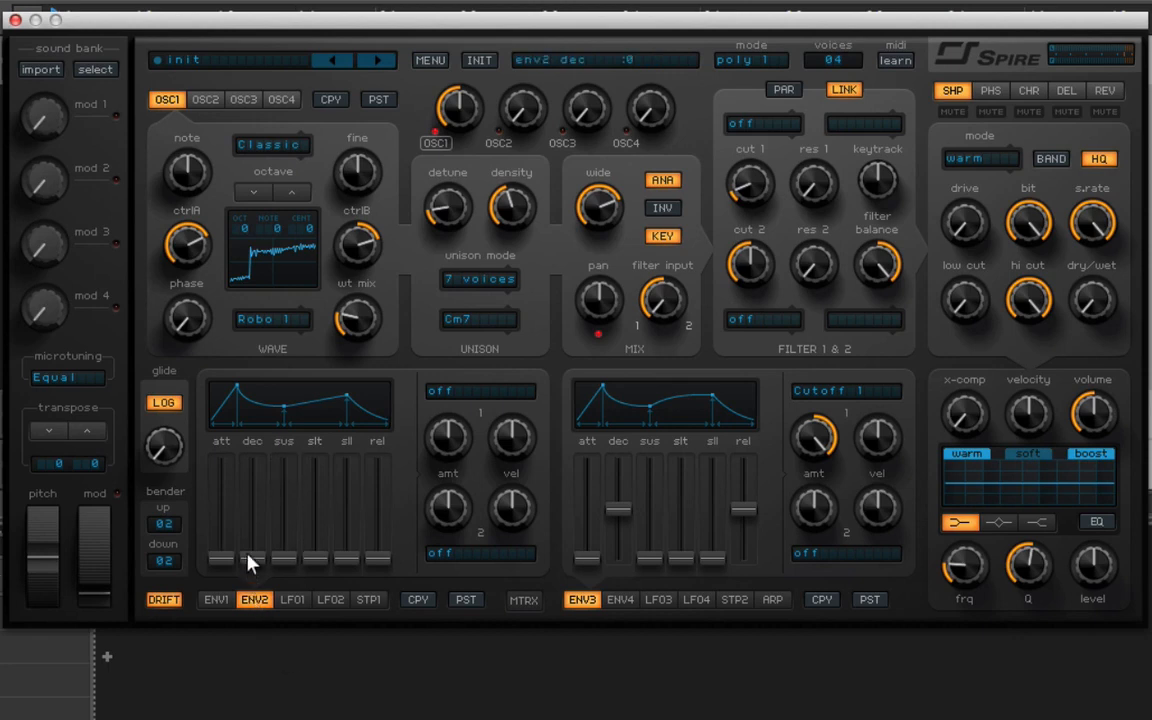
pyautogui.moveTo(250, 558); pyautogui.dragTo(255, 532)
pyautogui.moveTo(380, 560); pyautogui.dragTo(378, 541)
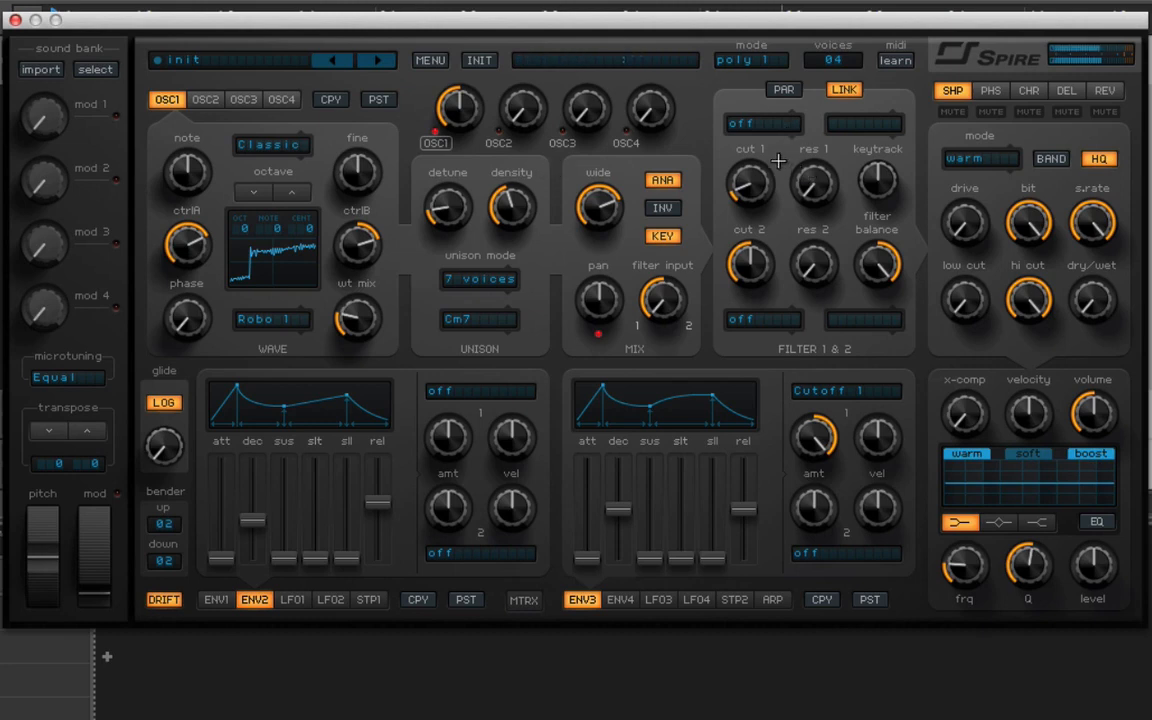
# Set filter 1 to the acido type in LP2 mode and raise its resonance and cutoff to about a third.
pyautogui.click(757, 124)
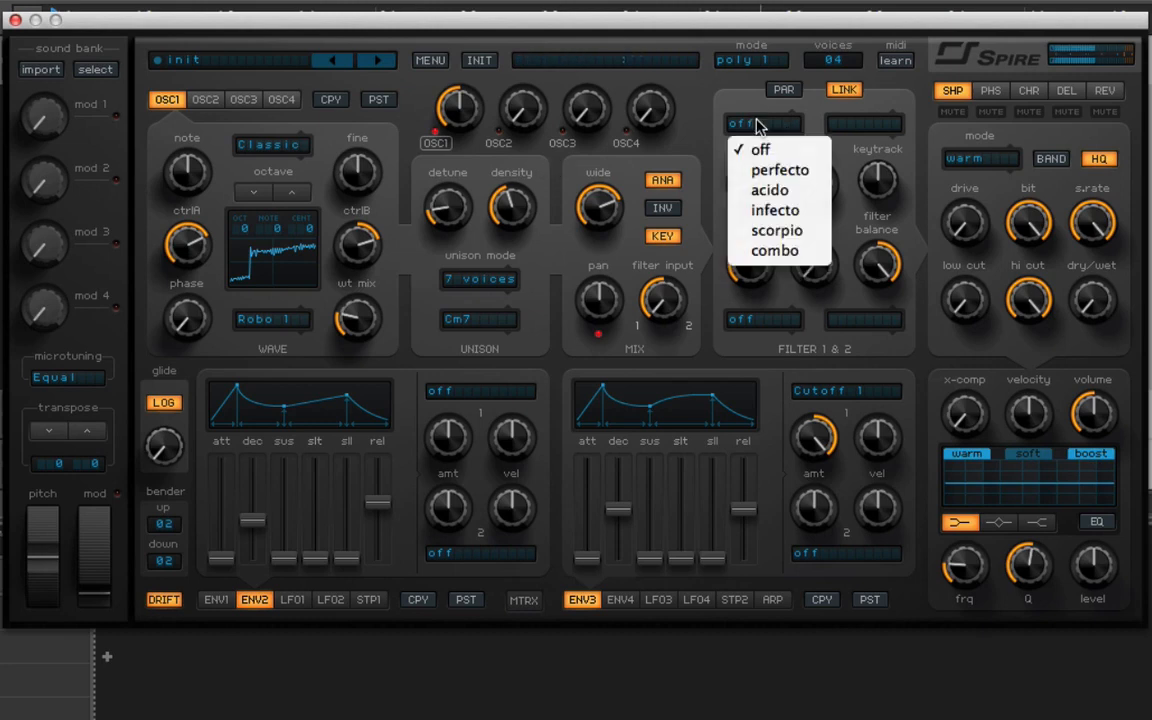
pyautogui.click(785, 190)
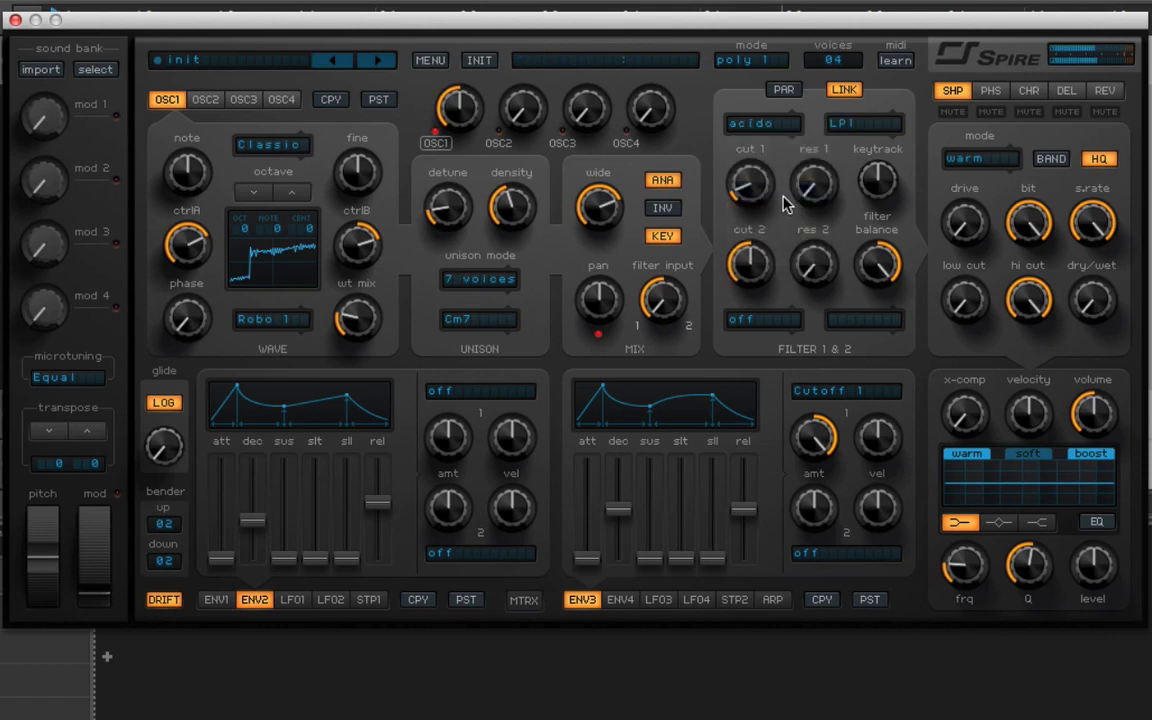
pyautogui.moveTo(812, 184); pyautogui.dragTo(835, 135)
pyautogui.moveTo(806, 193); pyautogui.dragTo(806, 191)
pyautogui.click(860, 124)
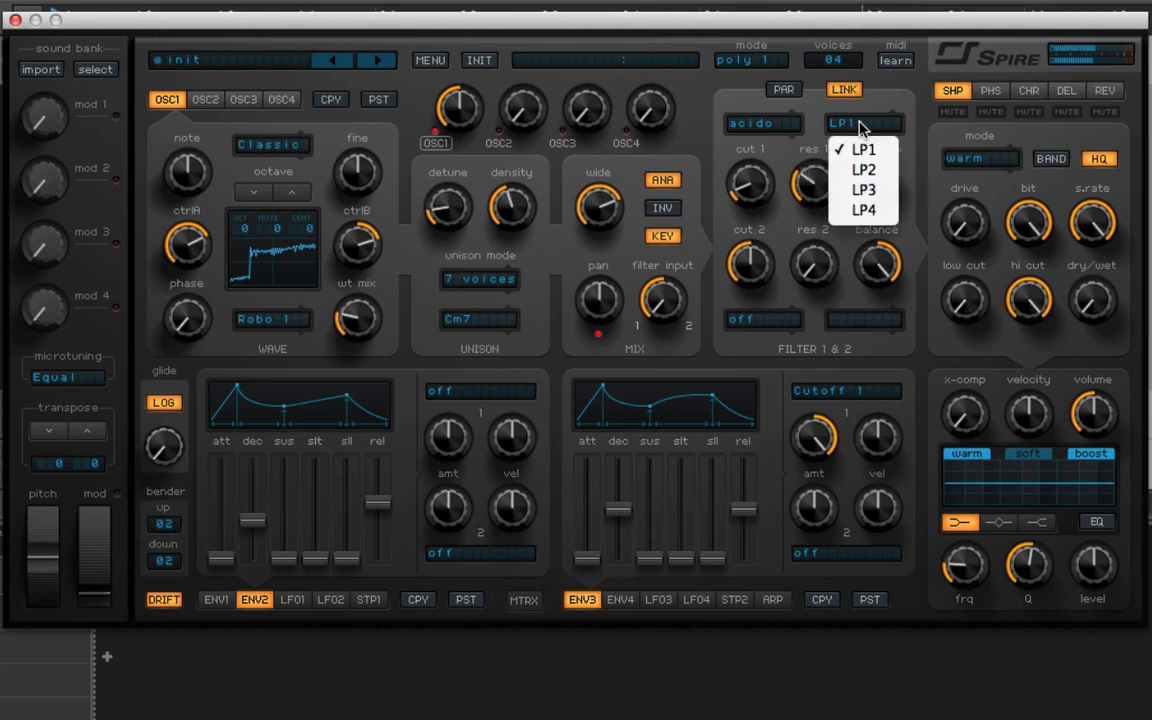
pyautogui.click(864, 172)
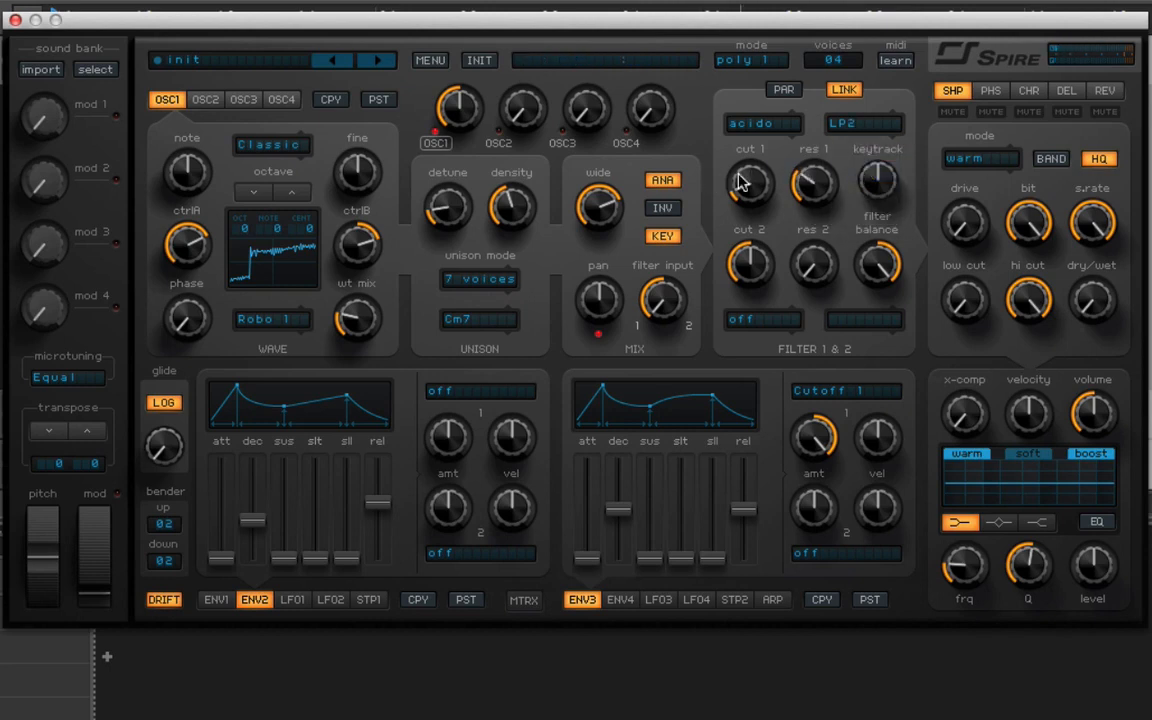
pyautogui.moveTo(740, 181); pyautogui.dragTo(745, 126)
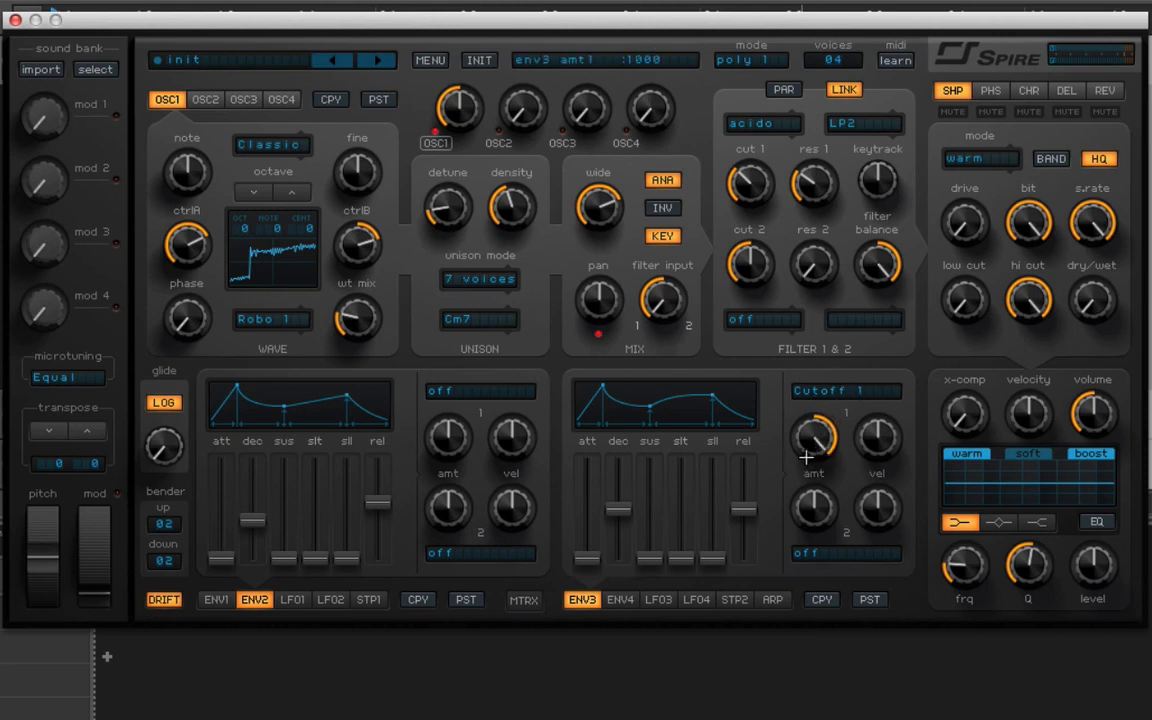
# Set envelope 3's decay to 695 and lengthen its release slightly.
pyautogui.click(628, 598)
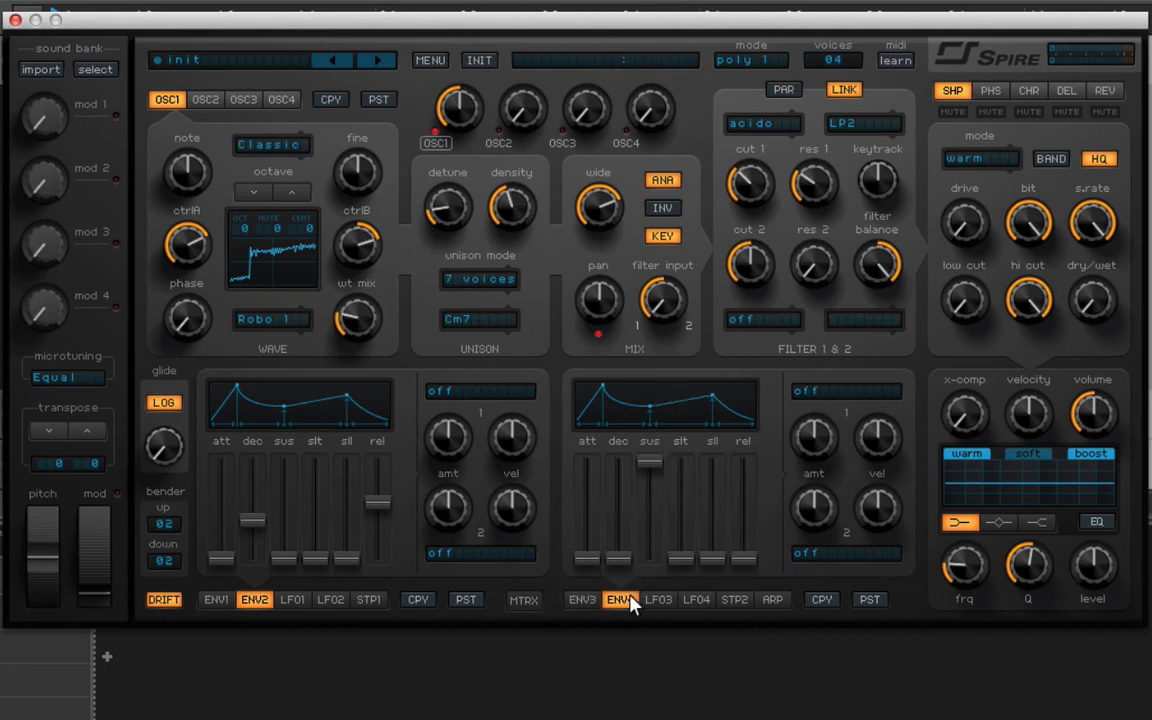
pyautogui.click(584, 600)
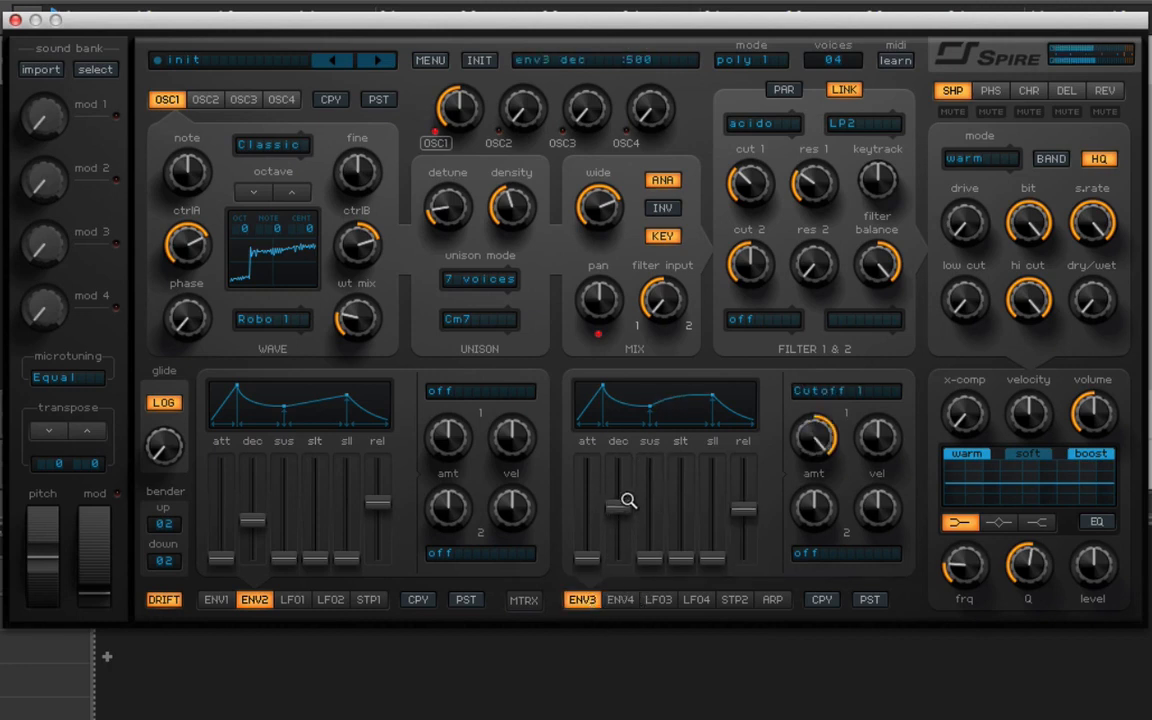
pyautogui.moveTo(642, 470); pyautogui.dragTo(645, 496)
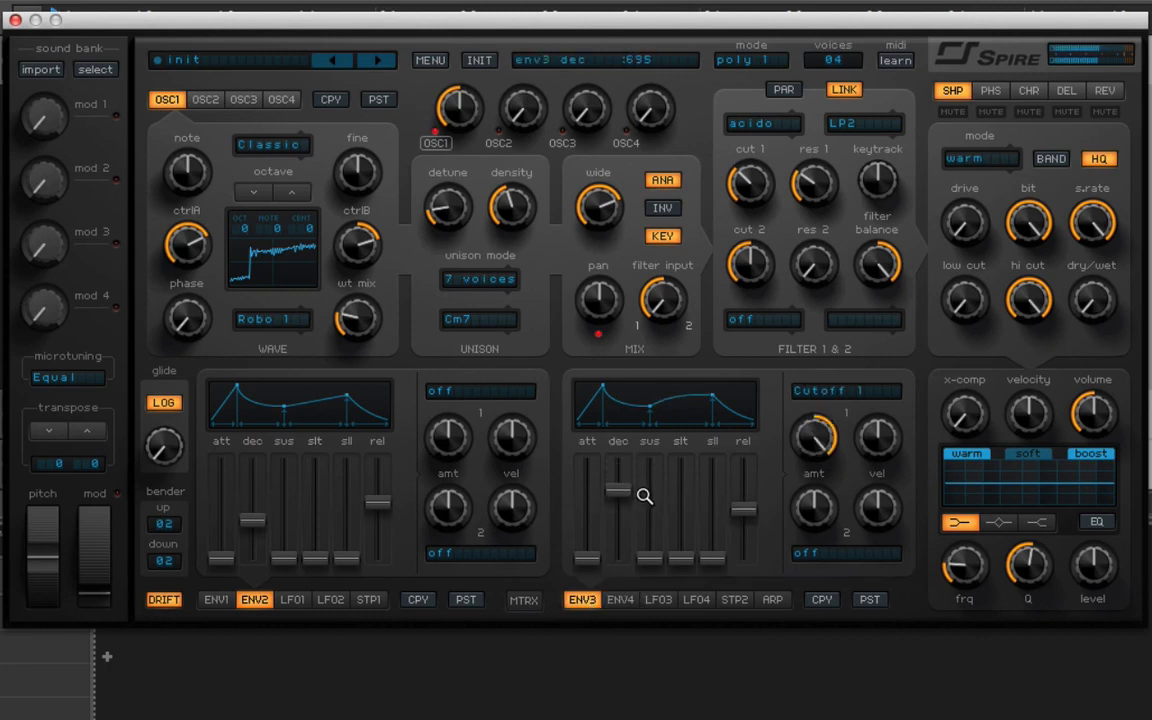
pyautogui.moveTo(740, 510); pyautogui.dragTo(750, 500)
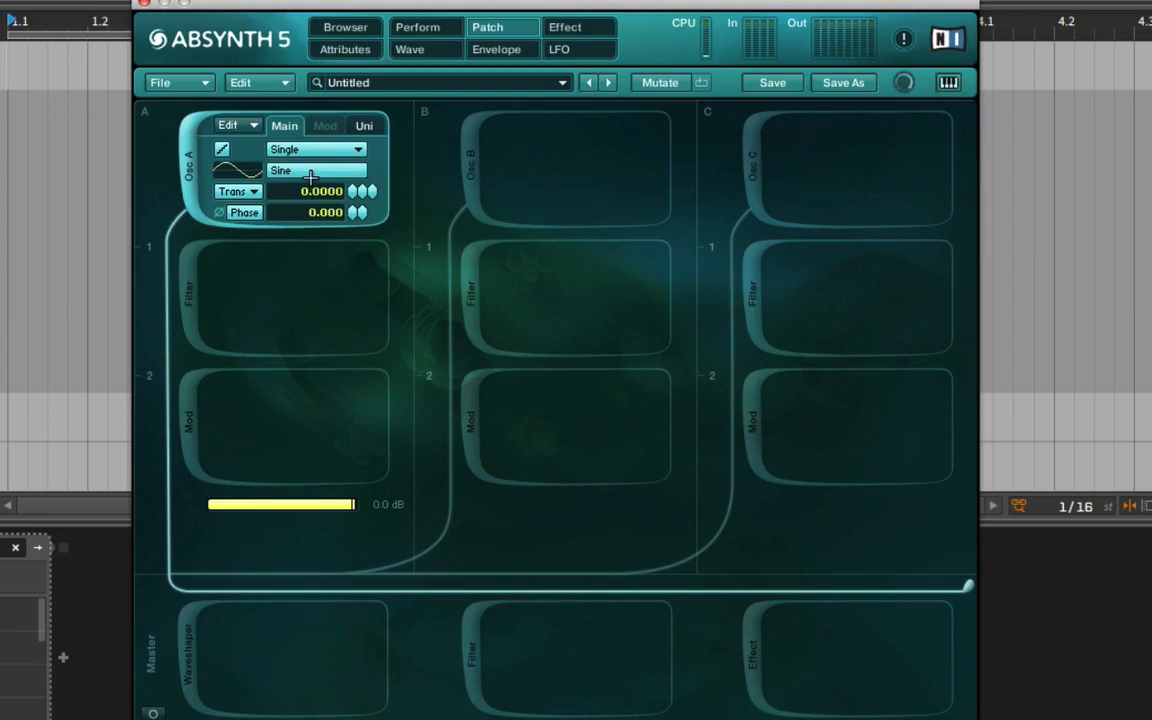
# Assign the Formantique B morph wave to oscillator A and open a new editable version of it in the morph editor.
pyautogui.click(295, 149)
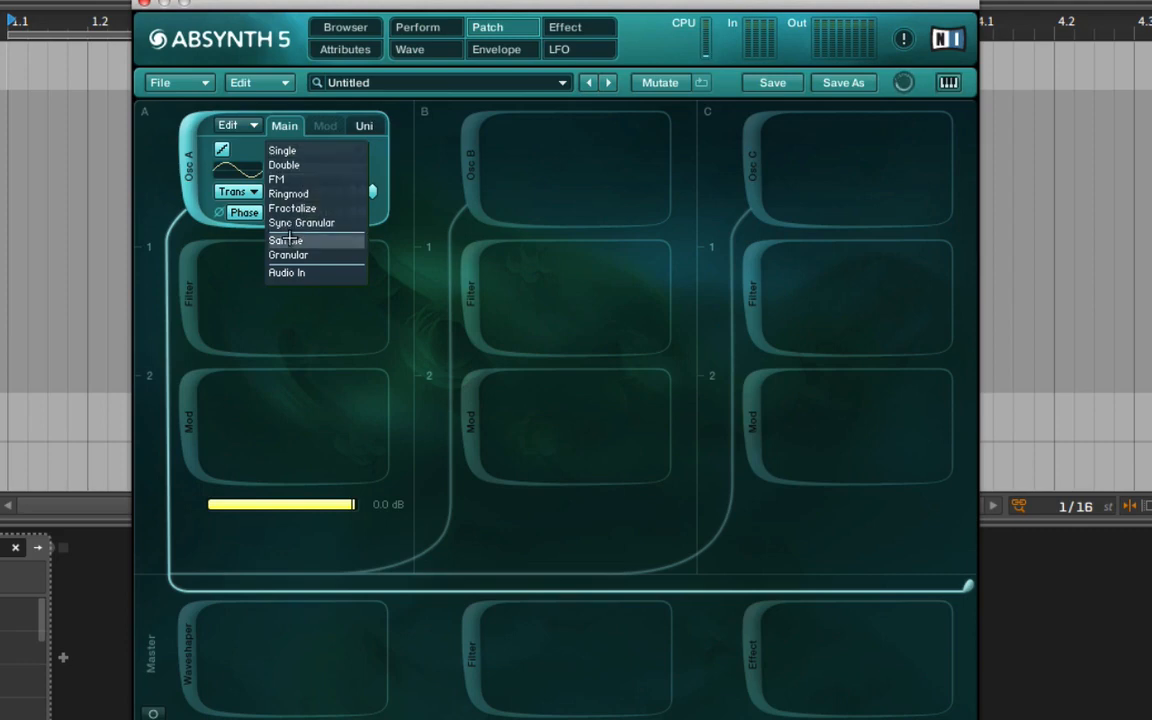
pyautogui.click(283, 126)
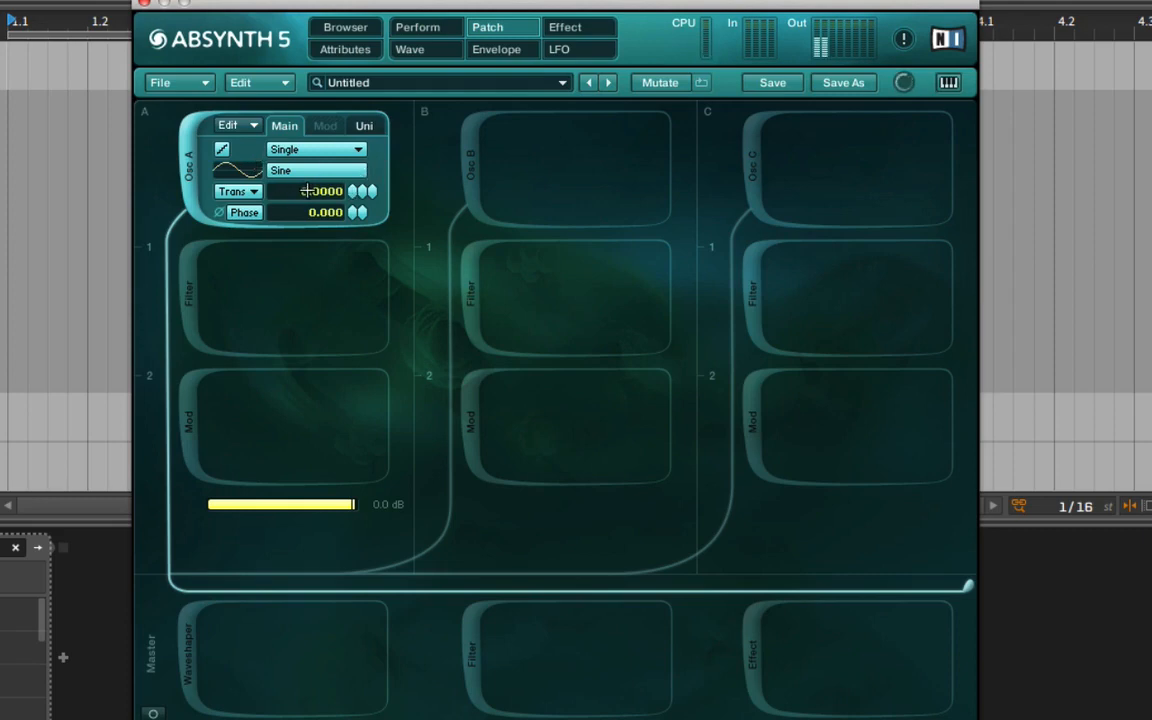
pyautogui.click(300, 172)
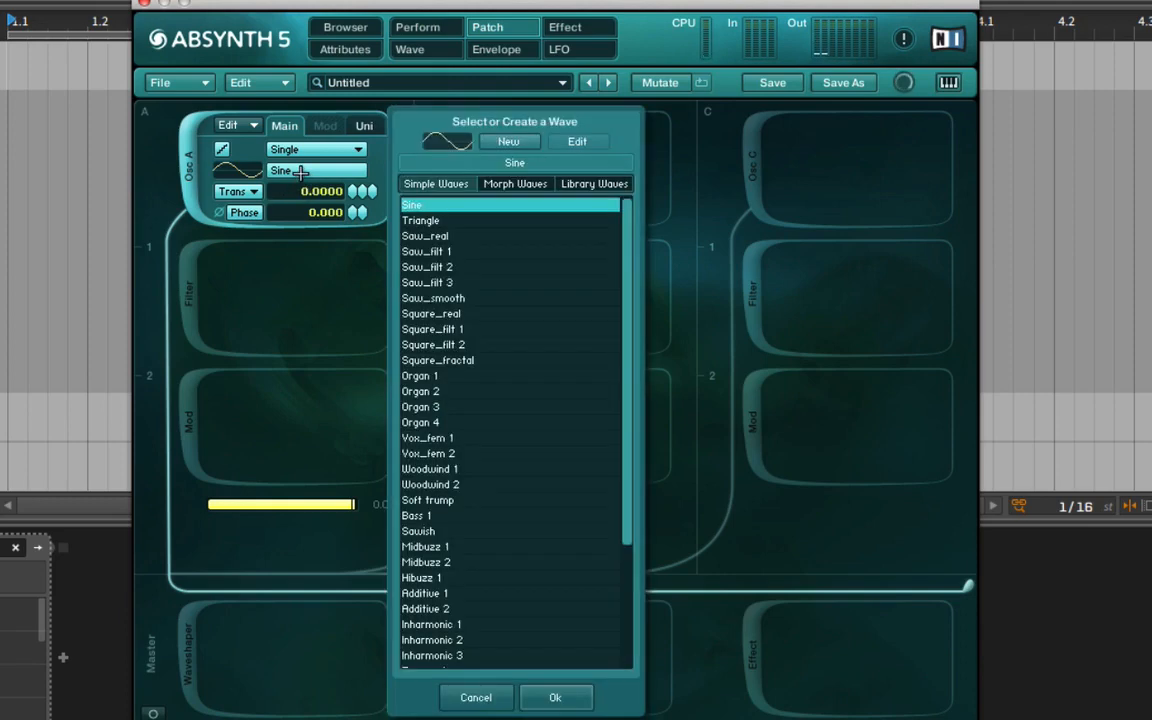
pyautogui.click(515, 184)
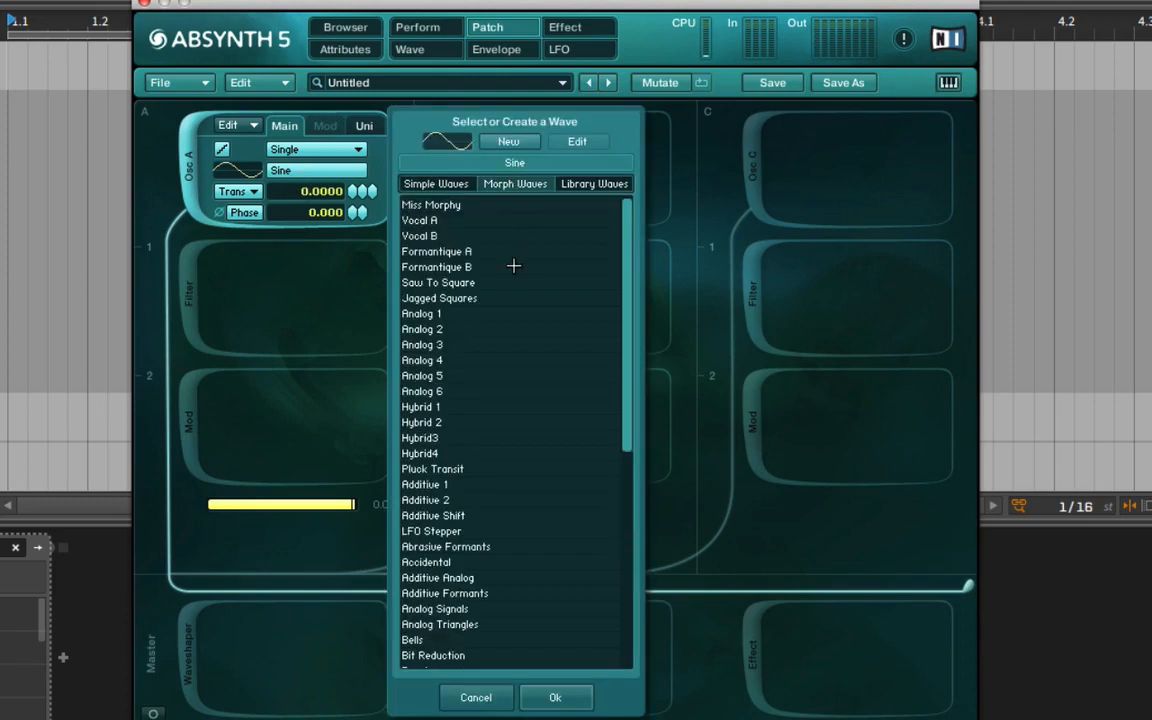
pyautogui.click(472, 267)
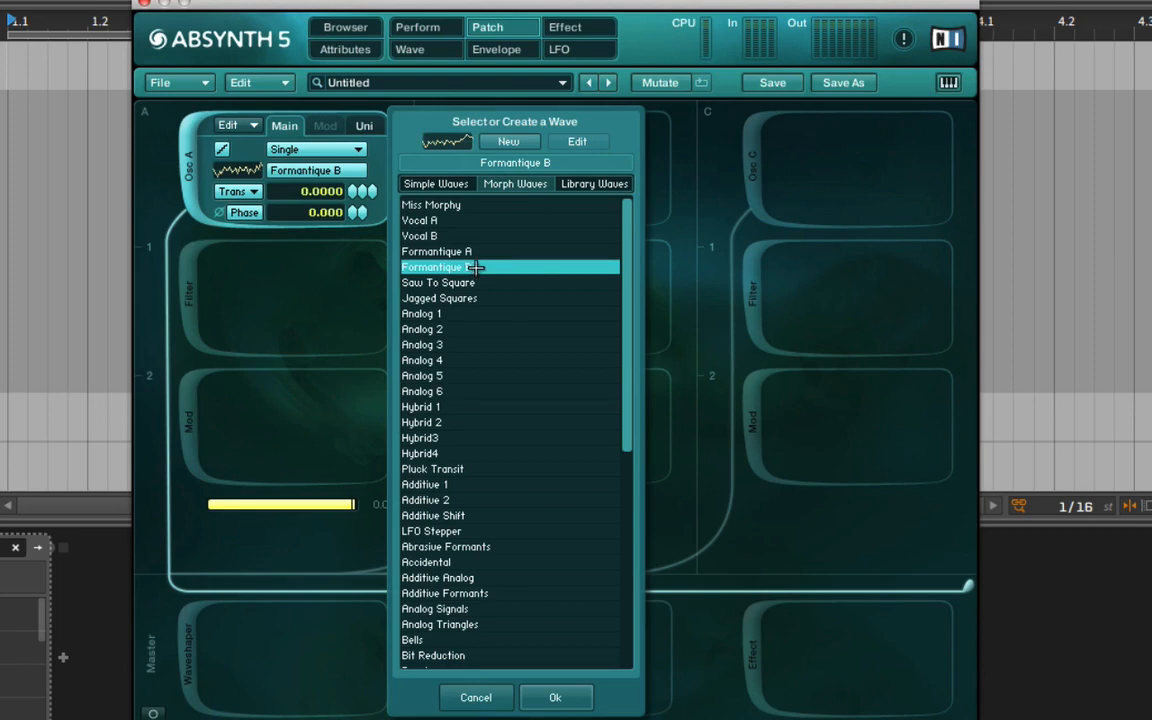
pyautogui.click(503, 146)
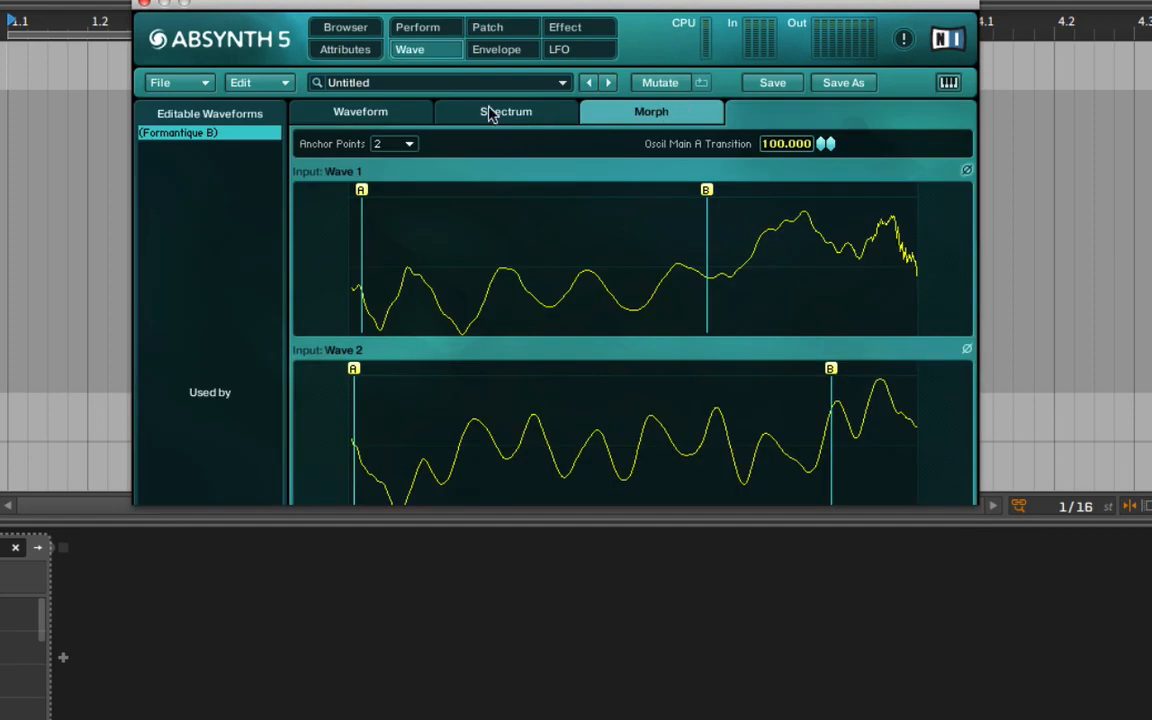
pyautogui.click(609, 111)
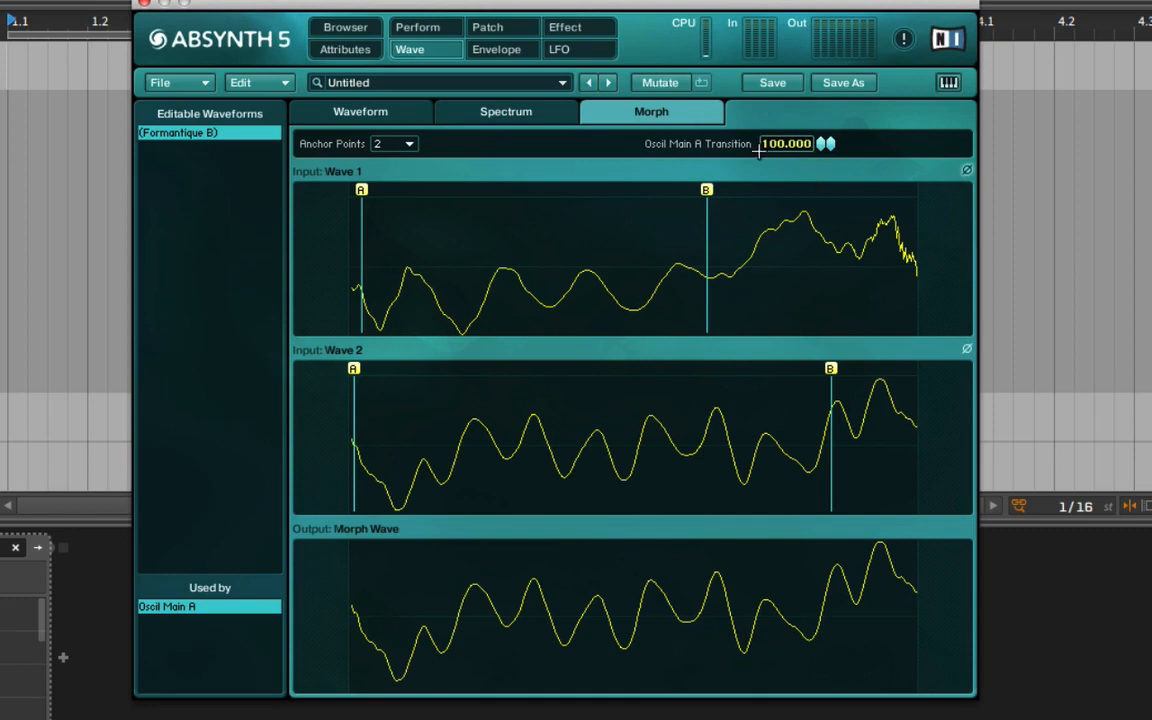
# Move anchor B to the end of both Formantique B input waves and sweep oscillator A's morph transition from 0 up to 95.
pyautogui.moveTo(760, 148); pyautogui.dragTo(833, 275)
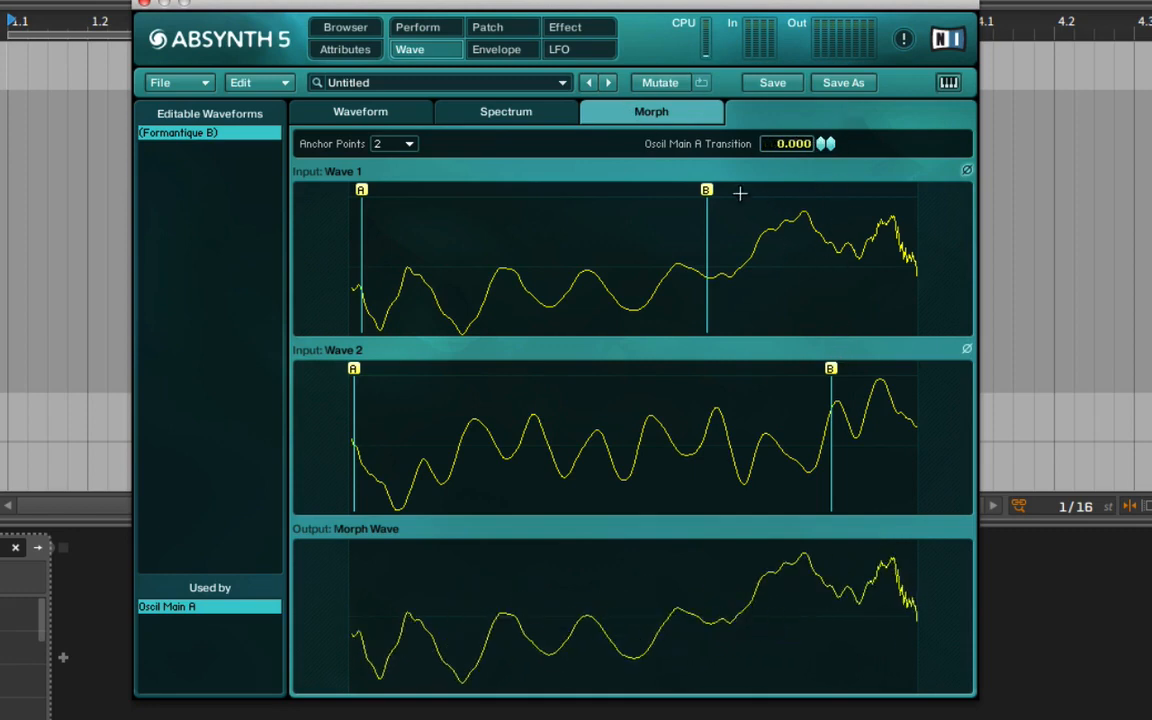
pyautogui.moveTo(706, 190); pyautogui.dragTo(985, 195)
pyautogui.moveTo(830, 369); pyautogui.dragTo(926, 372)
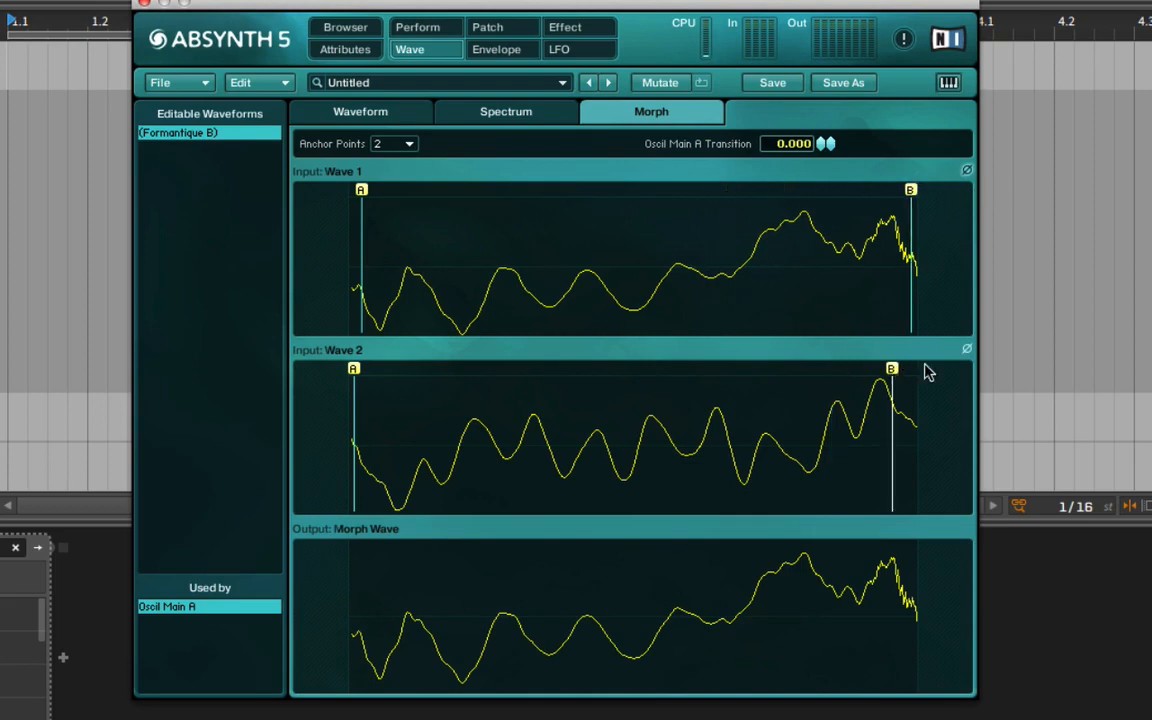
pyautogui.moveTo(823, 143); pyautogui.dragTo(830, 5)
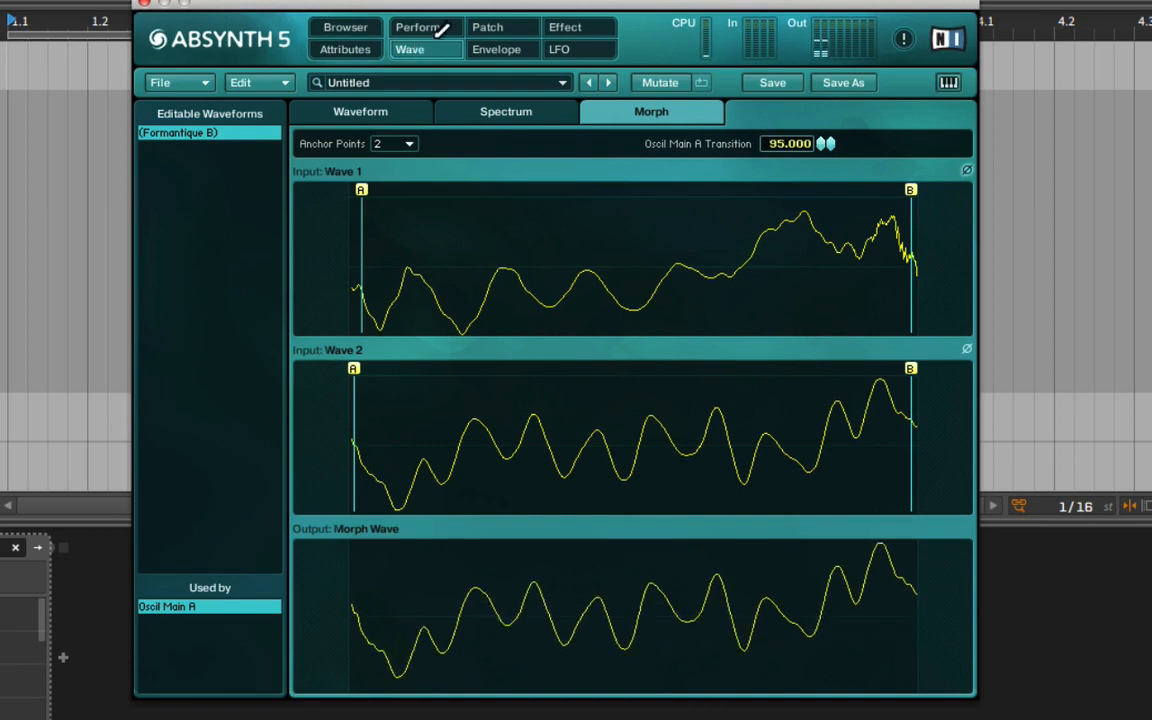
# Switch oscillator A to the Formantique A morph wave and open it for editing.
pyautogui.click(487, 27)
pyautogui.click(285, 170)
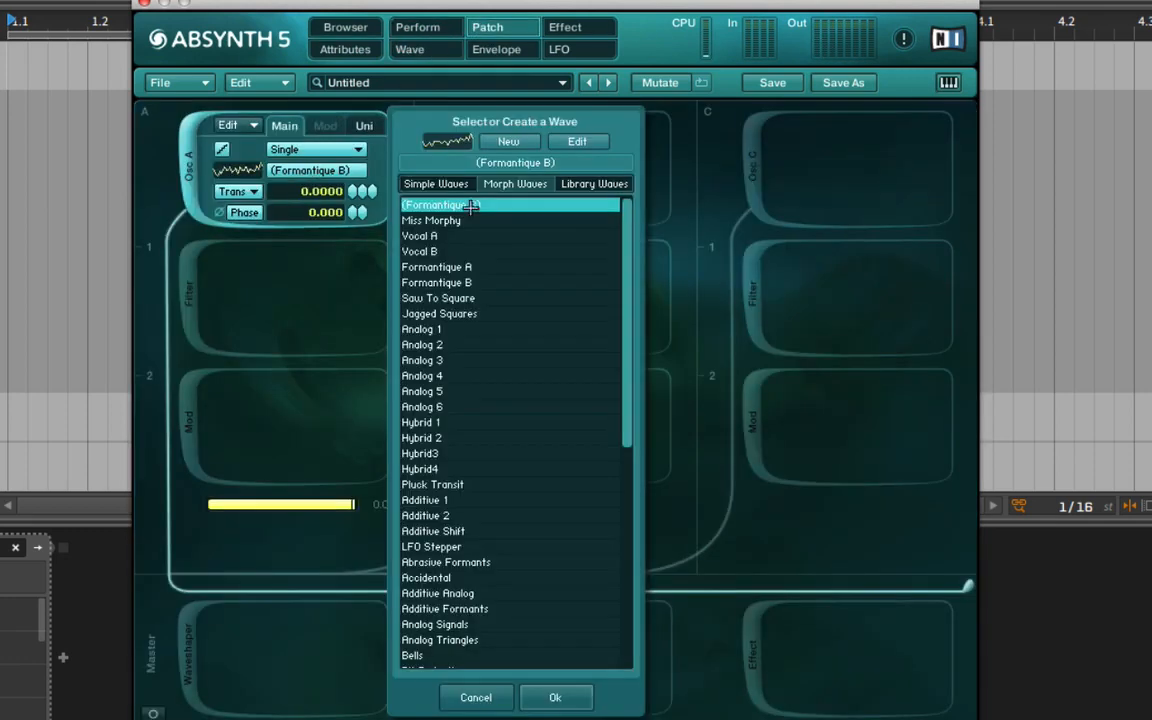
pyautogui.click(484, 268)
pyautogui.click(577, 141)
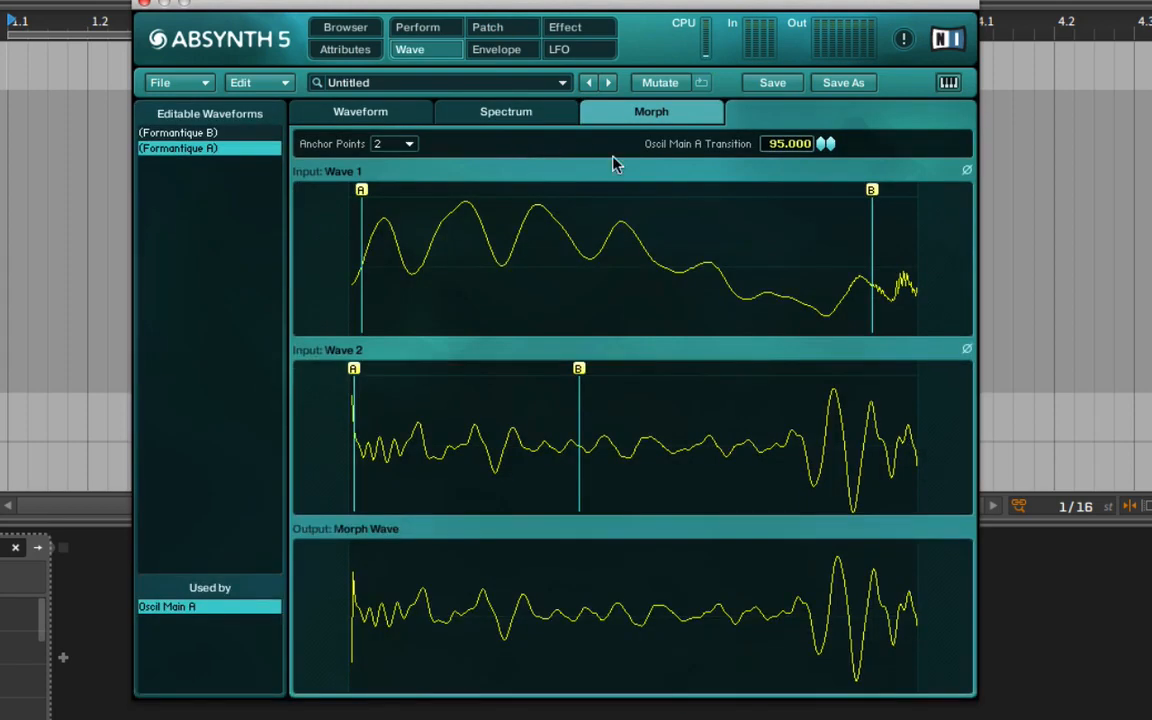
# Move anchor B to the end of both Formantique A waves and sweep oscillator A's transition to 0 and back to 100.
pyautogui.moveTo(825, 143)
pyautogui.mouseDown()
pyautogui.moveTo(818, 309)
pyautogui.moveTo(815, 243)
pyautogui.moveTo(805, 291)
pyautogui.moveTo(805, 141)
pyautogui.mouseUp()
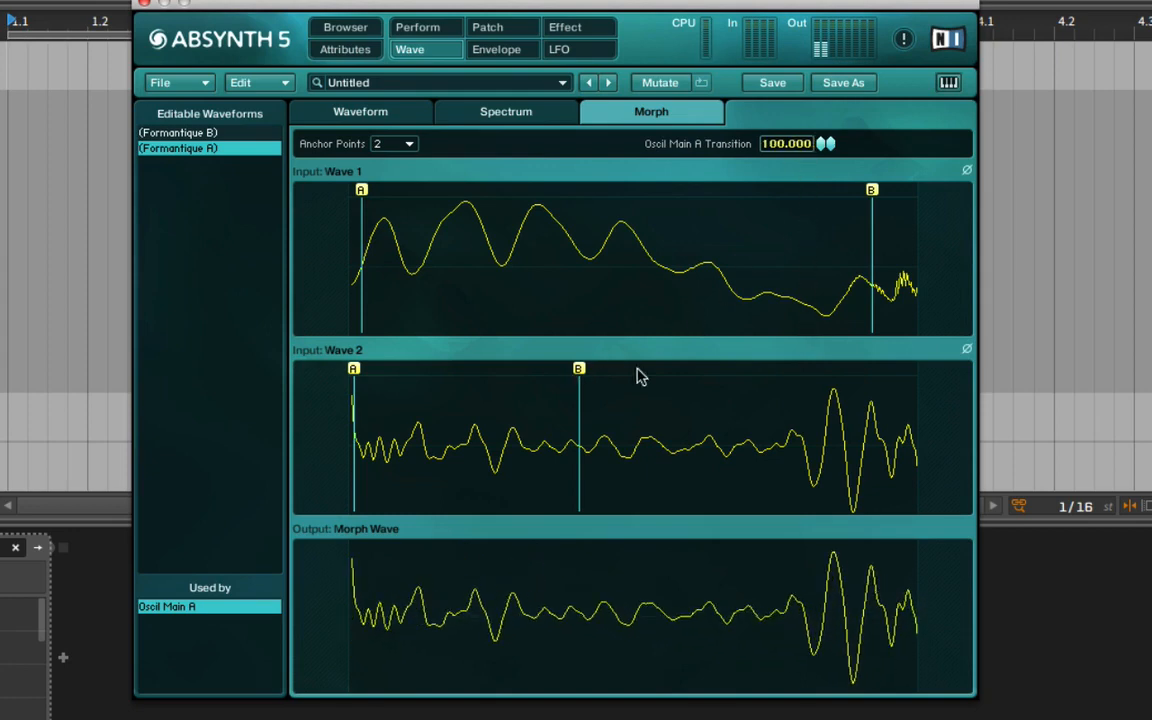
pyautogui.moveTo(578, 369)
pyautogui.mouseDown()
pyautogui.moveTo(944, 375)
pyautogui.moveTo(910, 370)
pyautogui.mouseUp()
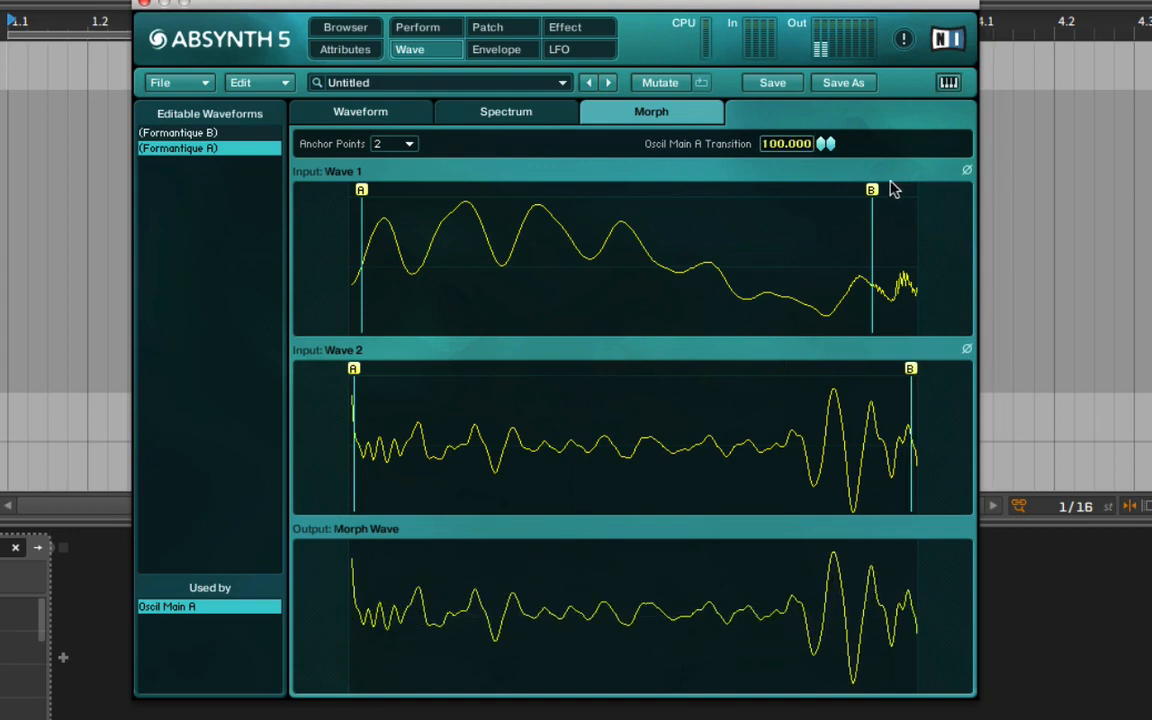
pyautogui.moveTo(872, 190); pyautogui.dragTo(910, 190)
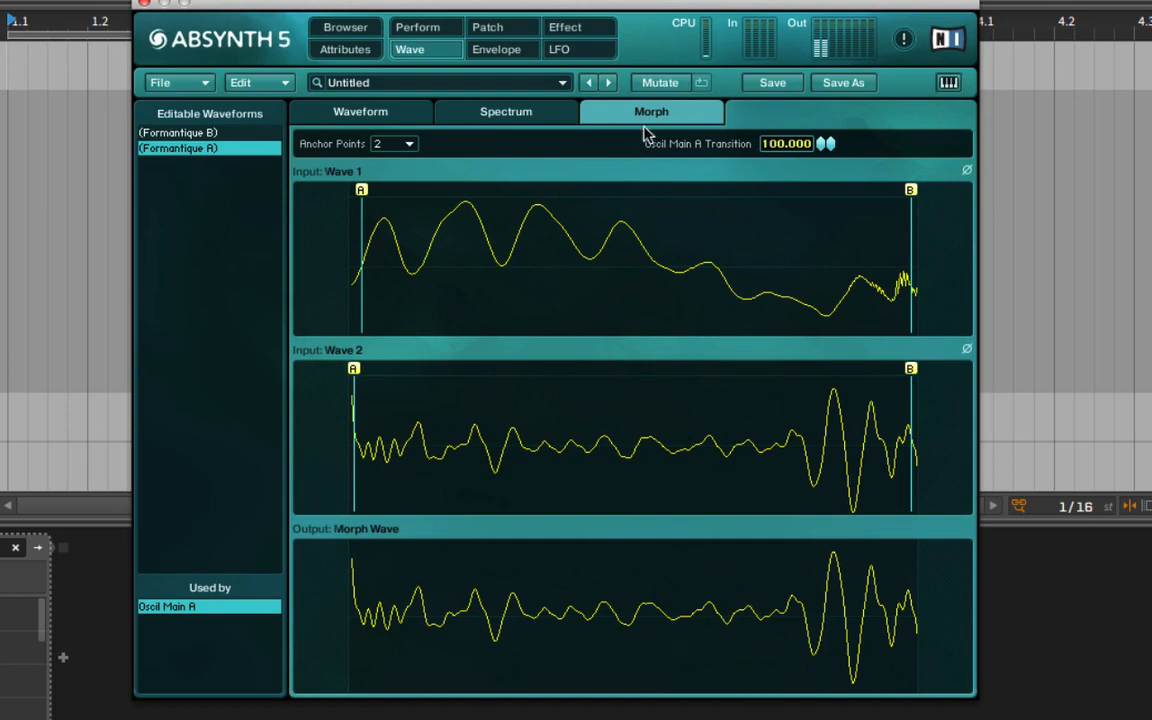
pyautogui.moveTo(825, 143); pyautogui.dragTo(758, 283)
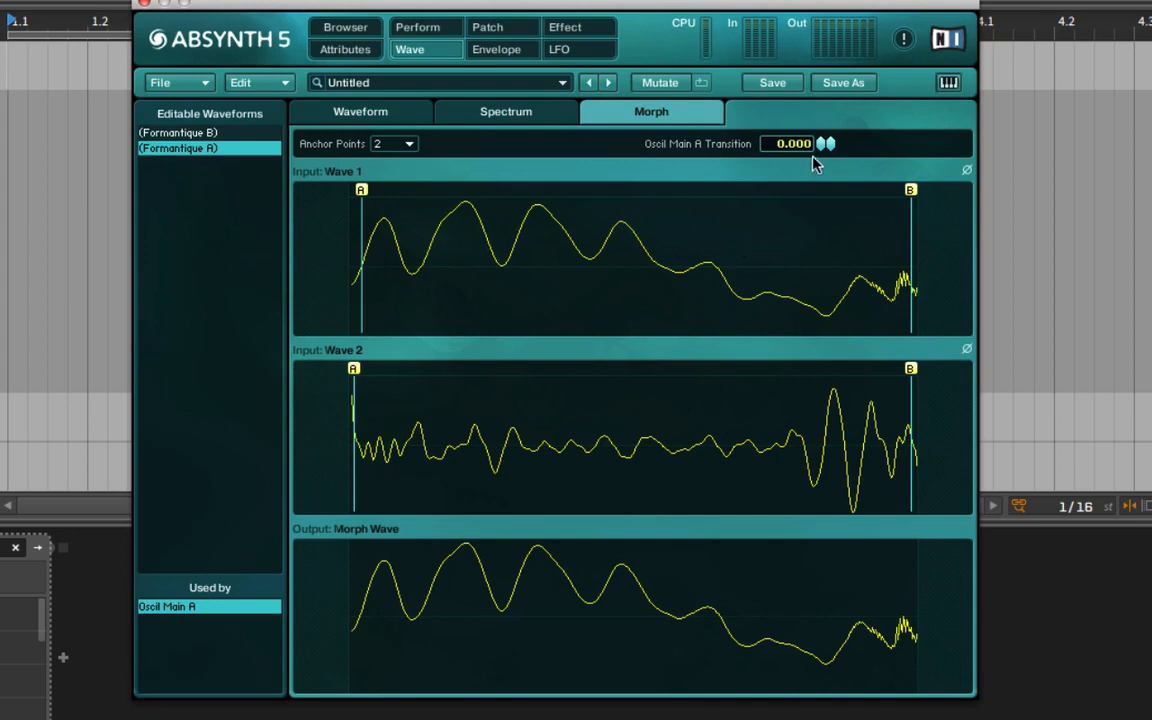
pyautogui.moveTo(825, 143); pyautogui.dragTo(825, 80)
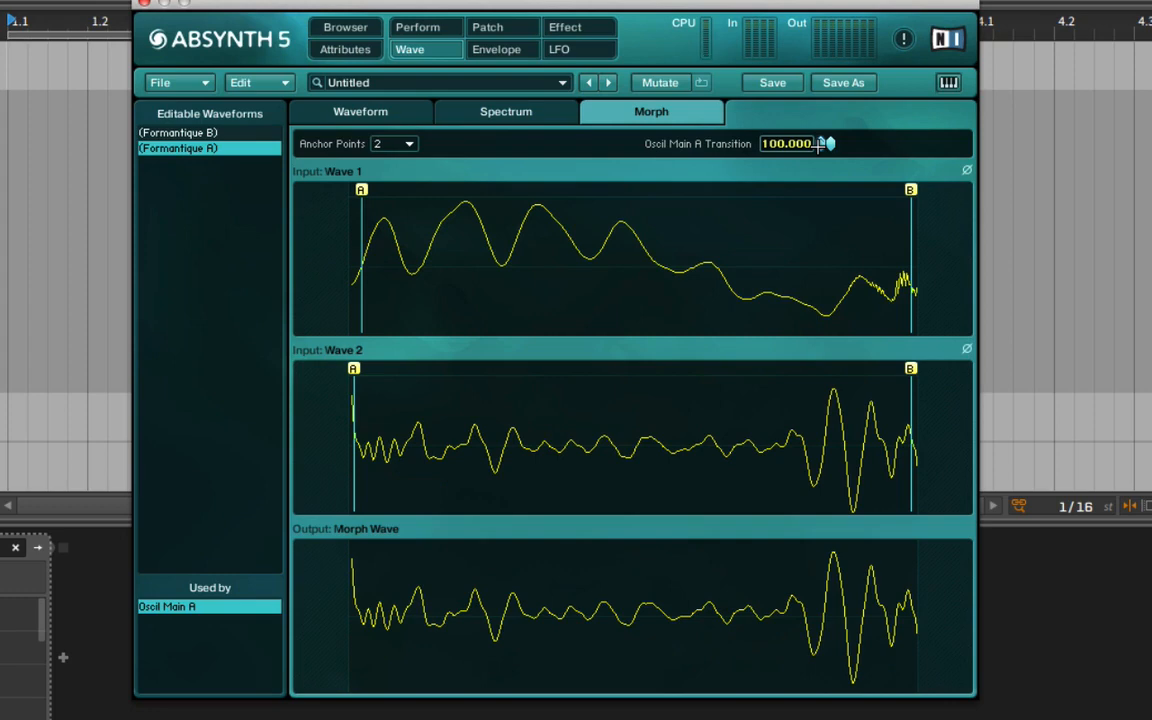
# Try pitch modulation from LFO 1 at a rate of 2.3376 and reset the pitch depth to 0.
pyautogui.click(559, 49)
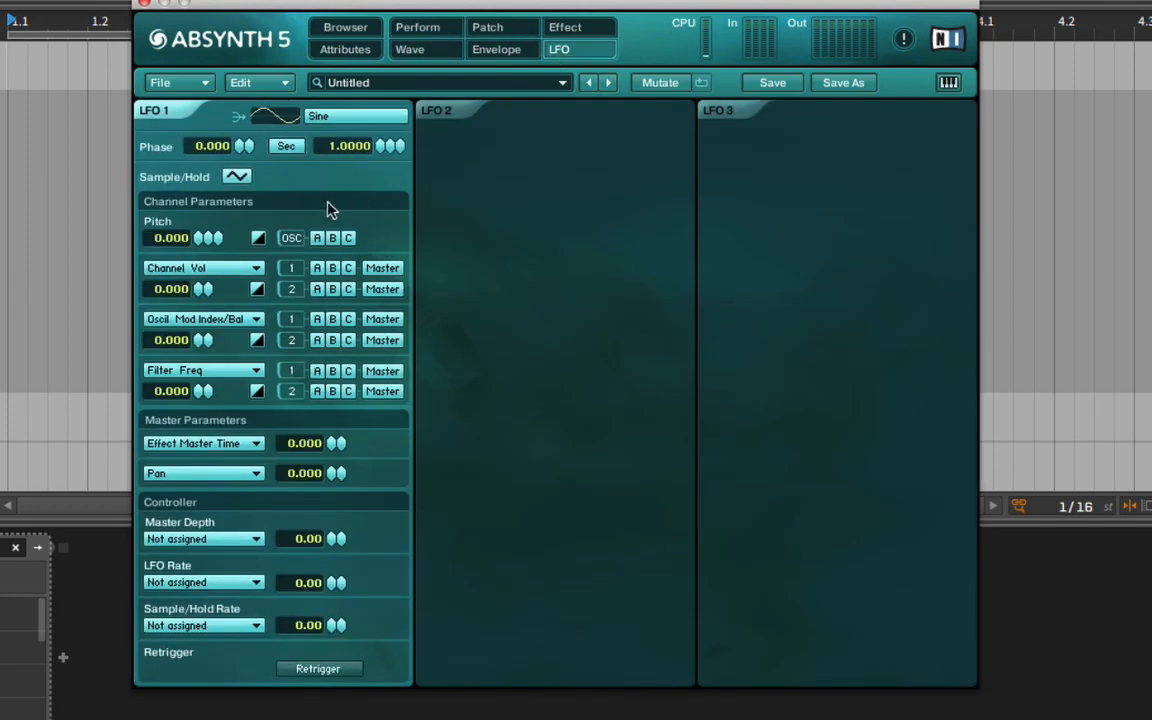
pyautogui.moveTo(198, 245); pyautogui.dragTo(207, 224)
pyautogui.moveTo(385, 153); pyautogui.dragTo(391, 100)
pyautogui.moveTo(198, 237); pyautogui.dragTo(198, 263)
# Route LFO 1 to Oscil Main Morph at depth 100 with a rate of 0.6264, leaving retrigger off after trying it.
pyautogui.click(236, 267)
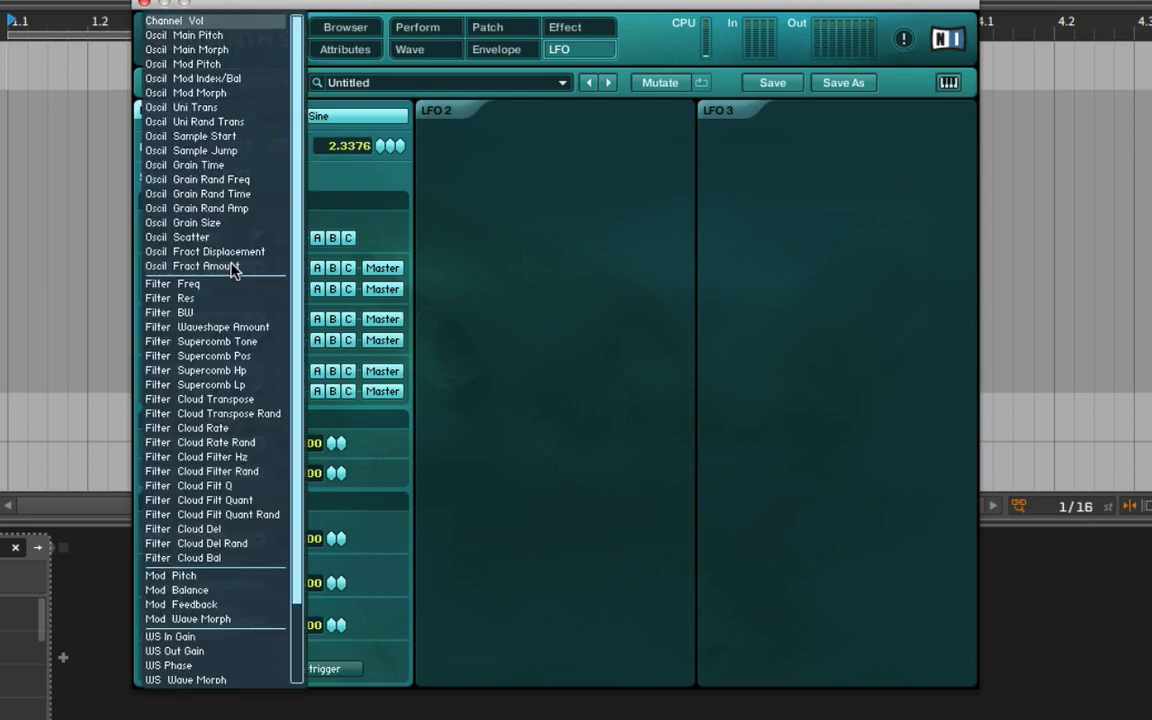
pyautogui.click(238, 50)
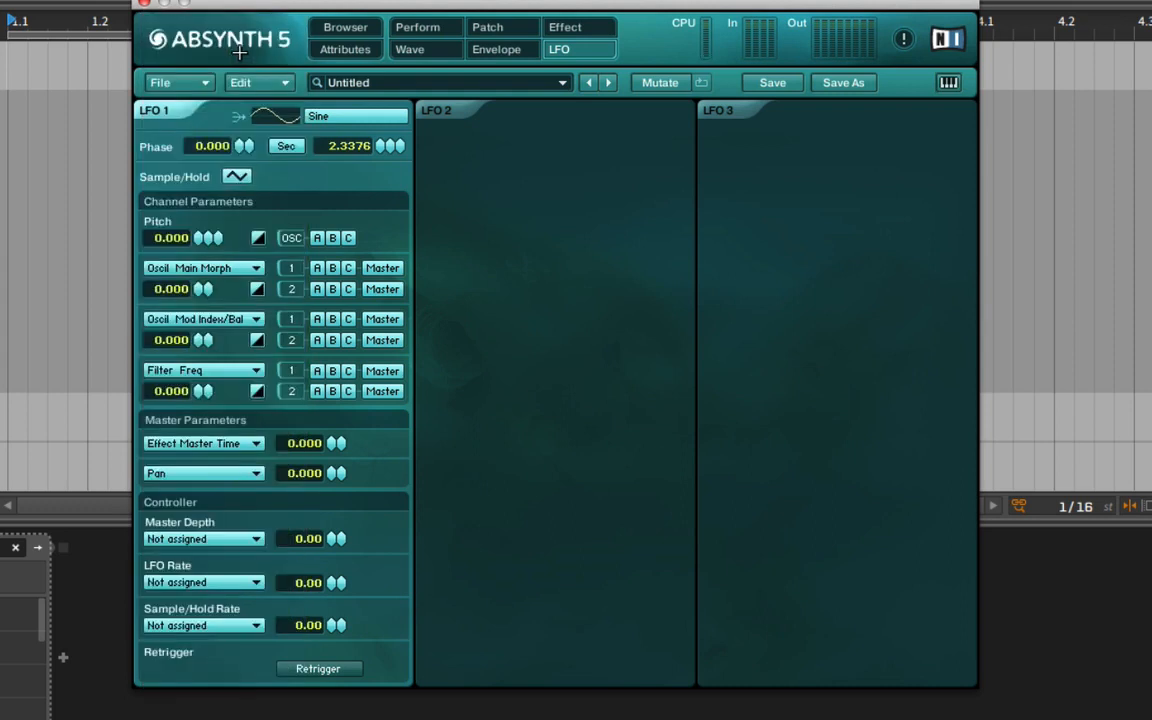
pyautogui.moveTo(208, 268); pyautogui.dragTo(192, 138)
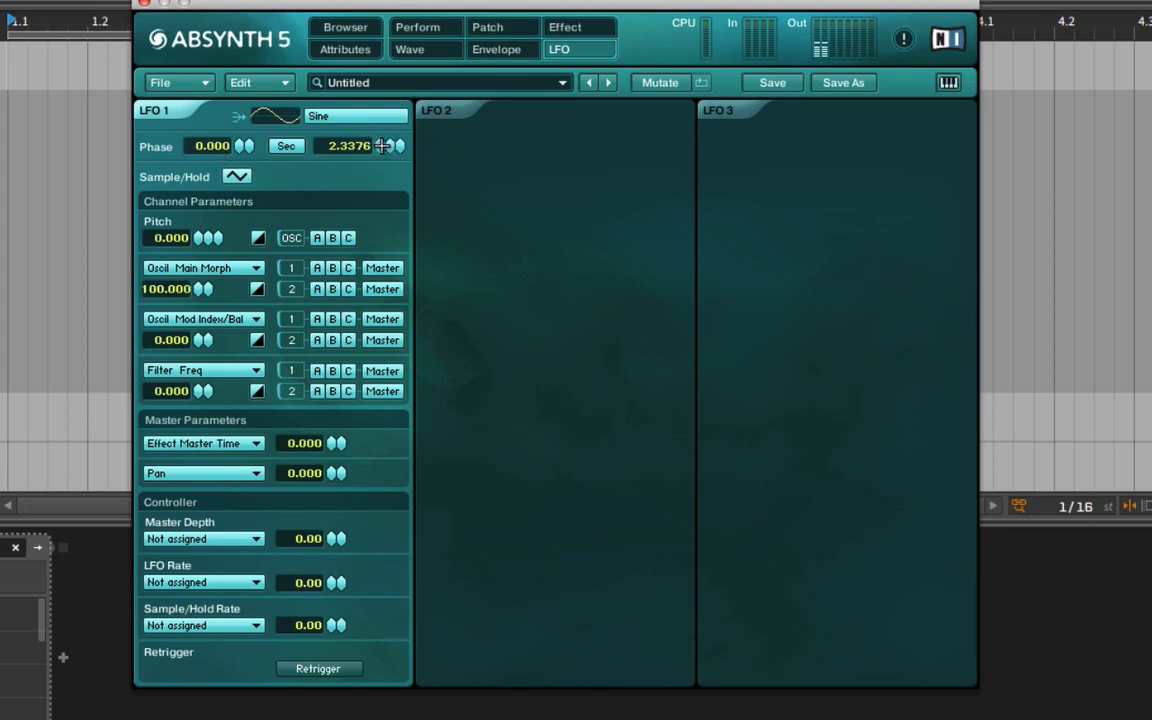
pyautogui.moveTo(345, 140); pyautogui.dragTo(384, 231)
pyautogui.click(322, 668)
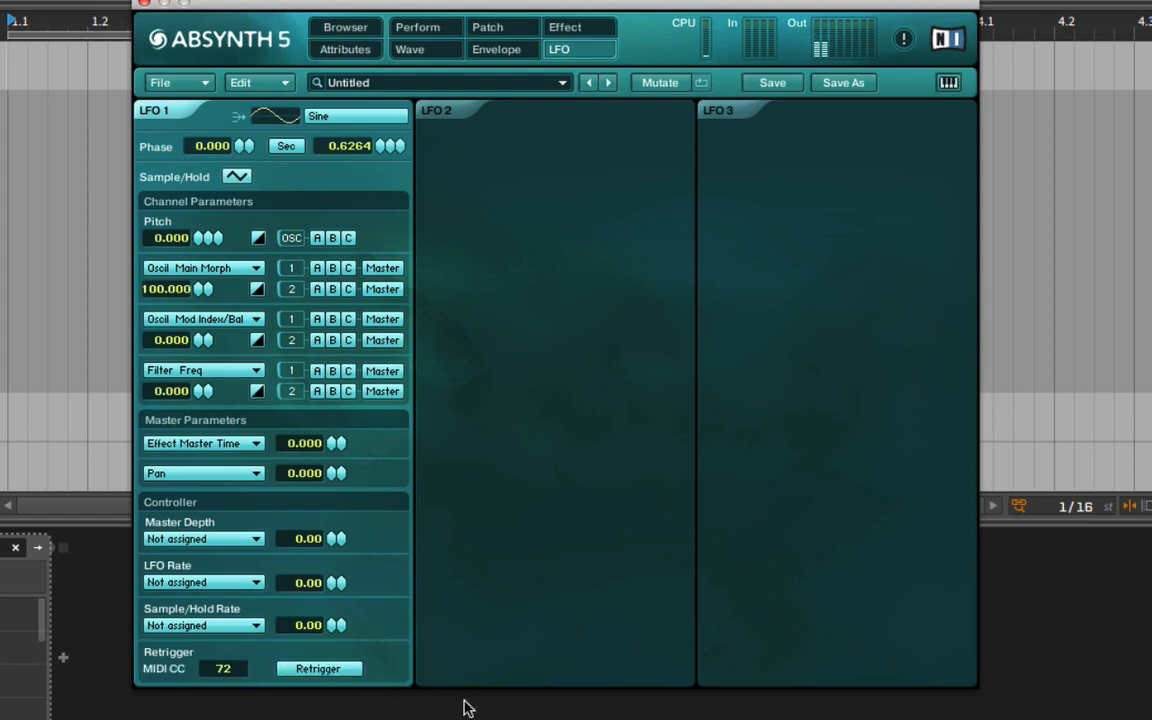
pyautogui.click(333, 670)
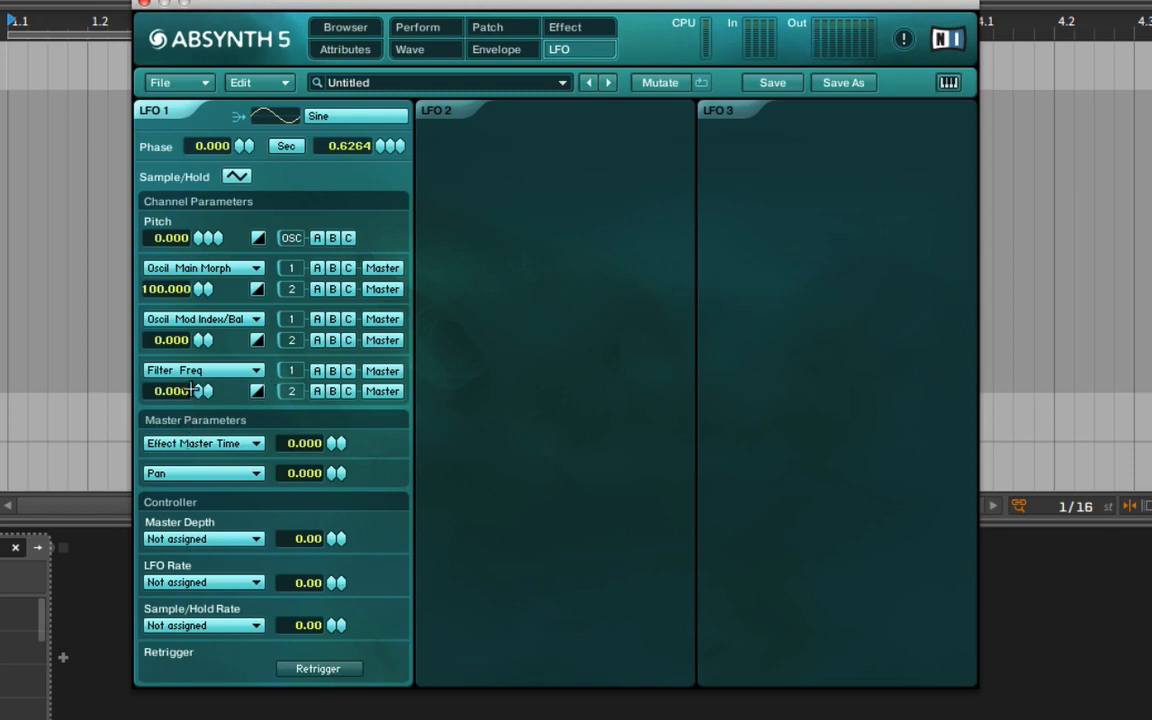
# Turn down LFO 1's Oscil Main Morph depth and look through the three oscillators' amp envelopes, ending with Oscil A Amp.
pyautogui.moveTo(200, 288); pyautogui.dragTo(186, 390)
pyautogui.click(480, 50)
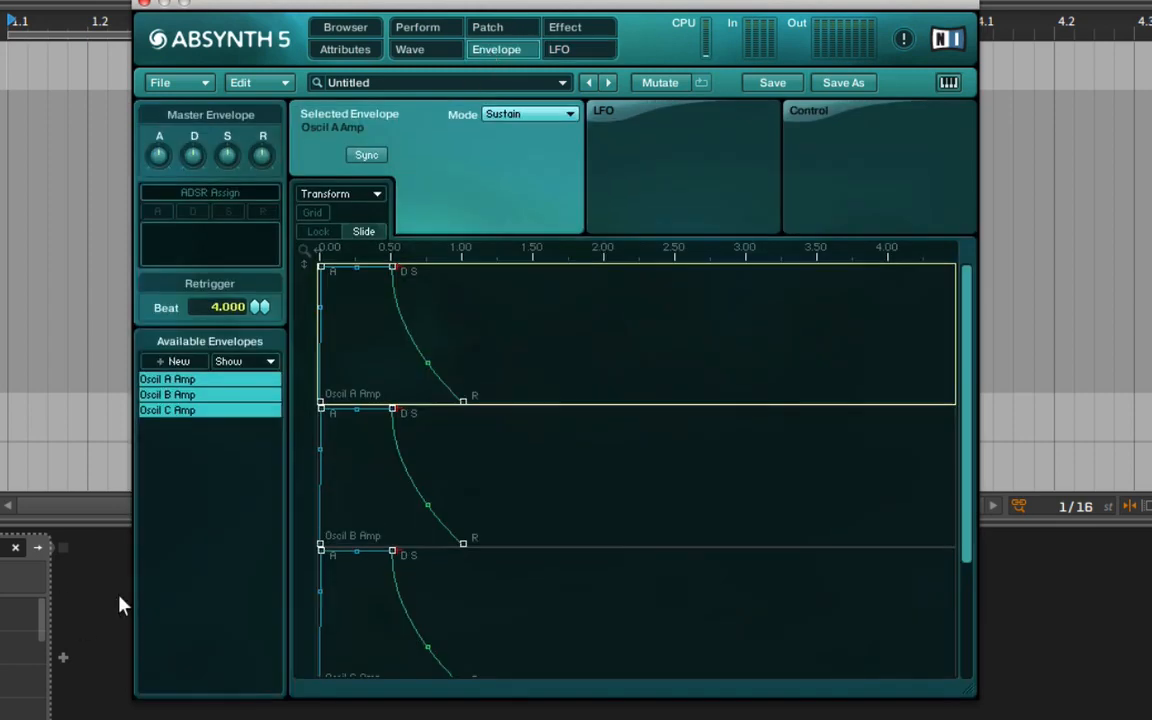
pyautogui.click(190, 380)
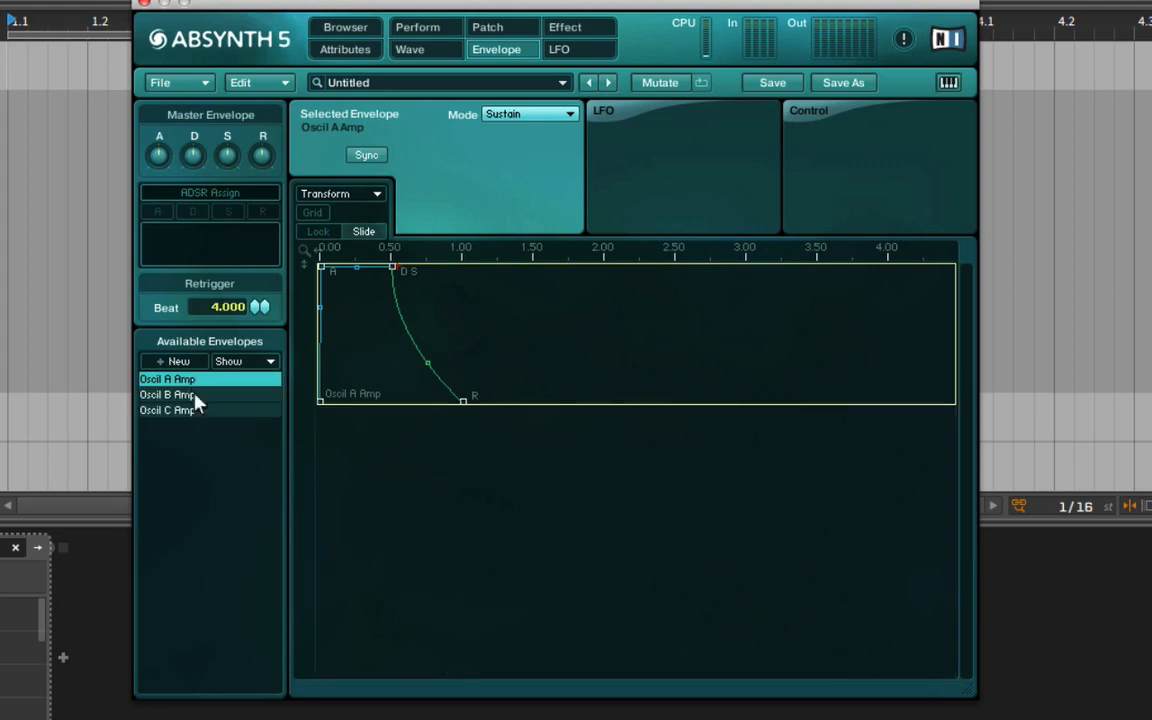
pyautogui.click(190, 395)
pyautogui.click(185, 410)
pyautogui.click(185, 380)
# Enlarge the Oscil A Amp envelope display and lengthen its attack to about 1.60 s.
pyautogui.moveTo(321, 268); pyautogui.dragTo(372, 265)
pyautogui.click(372, 232)
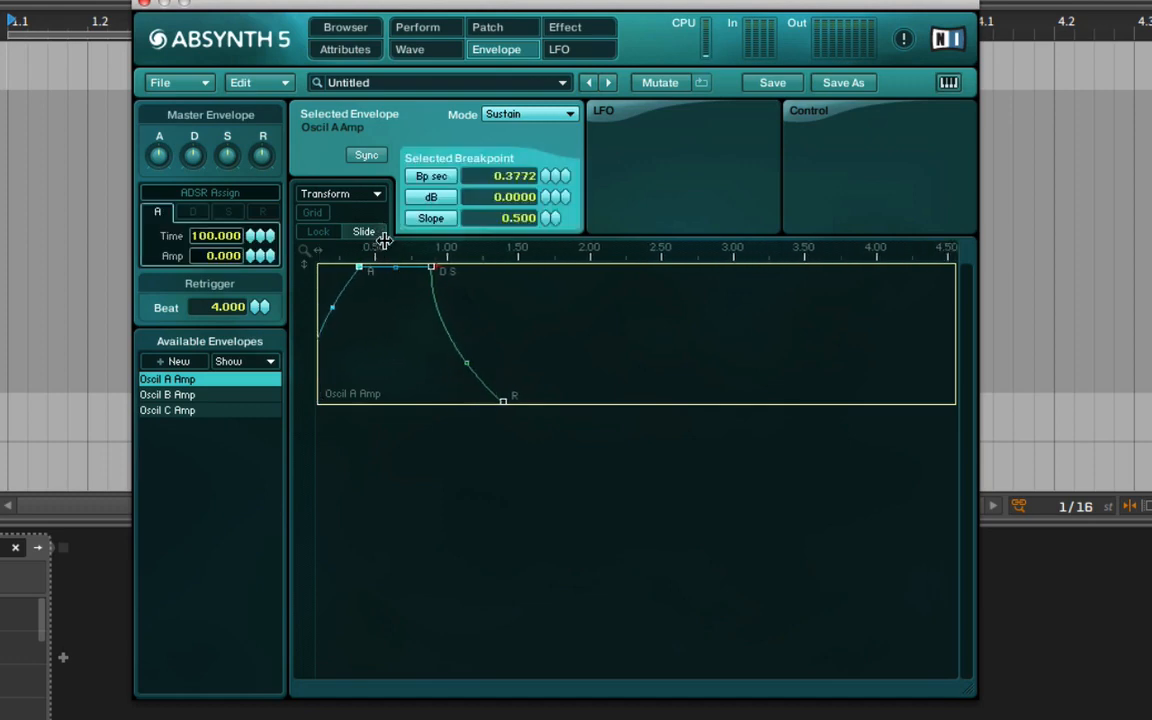
pyautogui.moveTo(305, 372); pyautogui.dragTo(311, 555)
pyautogui.moveTo(403, 268); pyautogui.dragTo(597, 268)
pyautogui.moveTo(357, 267); pyautogui.dragTo(482, 224)
# Set Oscil A Amp's decay to about 2.51 s at -3.99 dB and release to 1.84 s, with decay slope 1.632 and attack slope 0.983.
pyautogui.moveTo(716, 266); pyautogui.dragTo(724, 375)
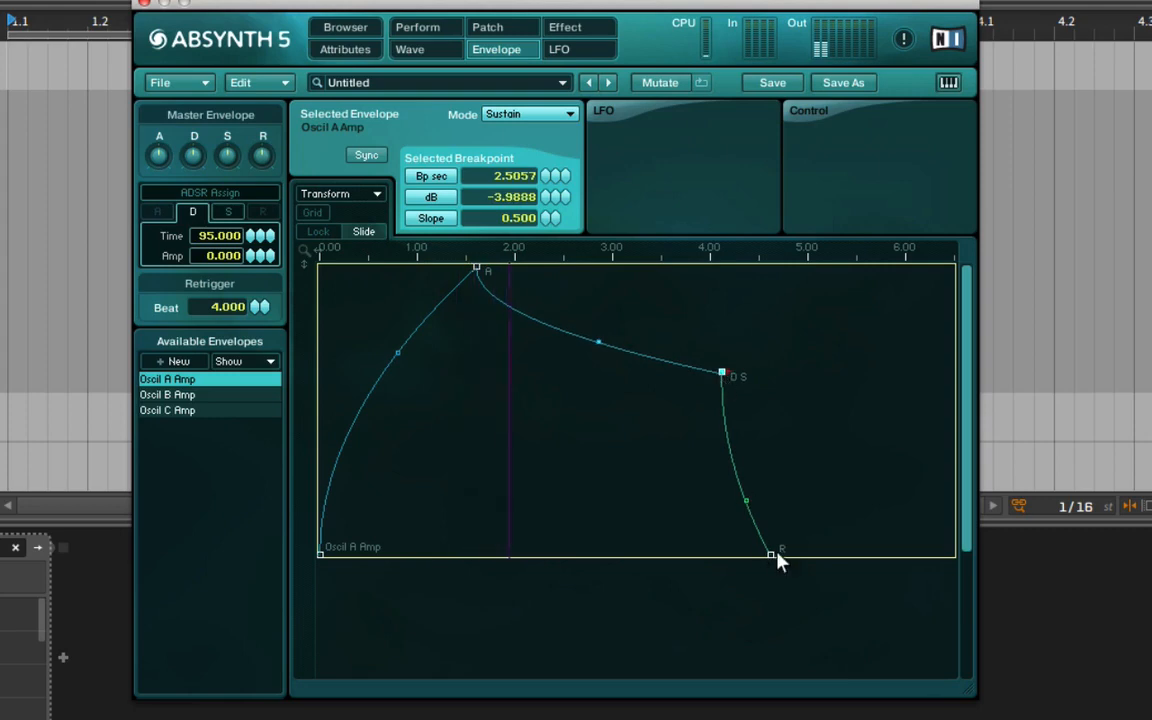
pyautogui.moveTo(771, 553); pyautogui.dragTo(903, 551)
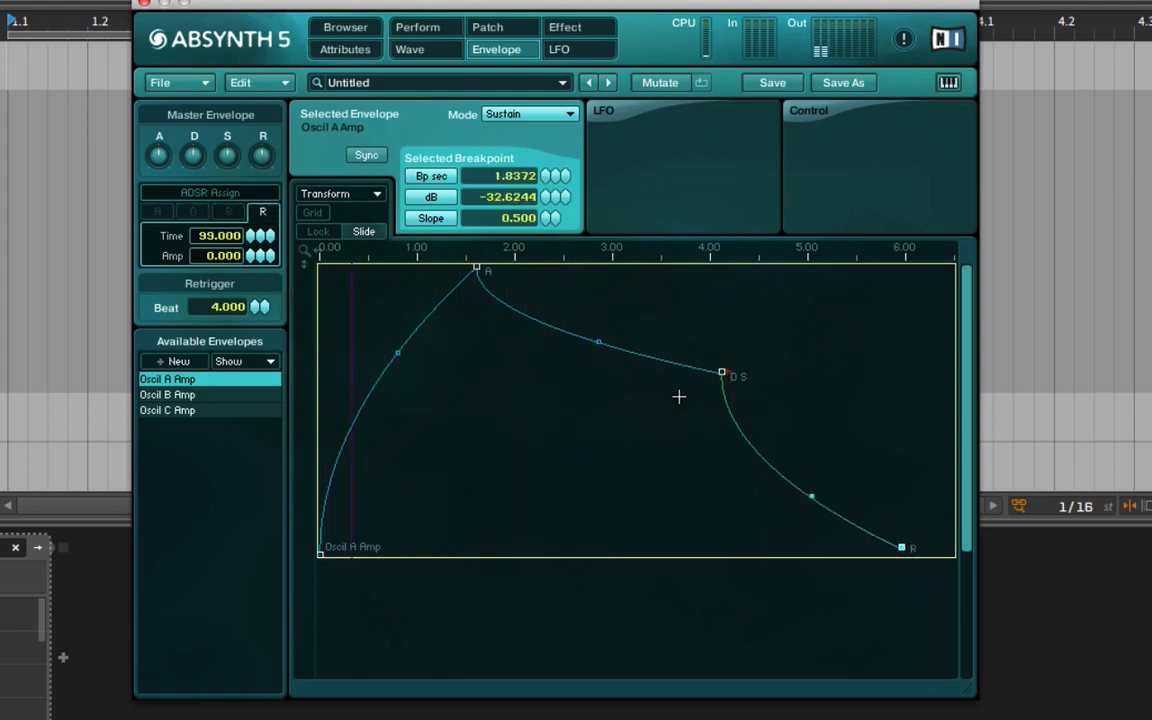
pyautogui.moveTo(596, 345); pyautogui.dragTo(609, 327)
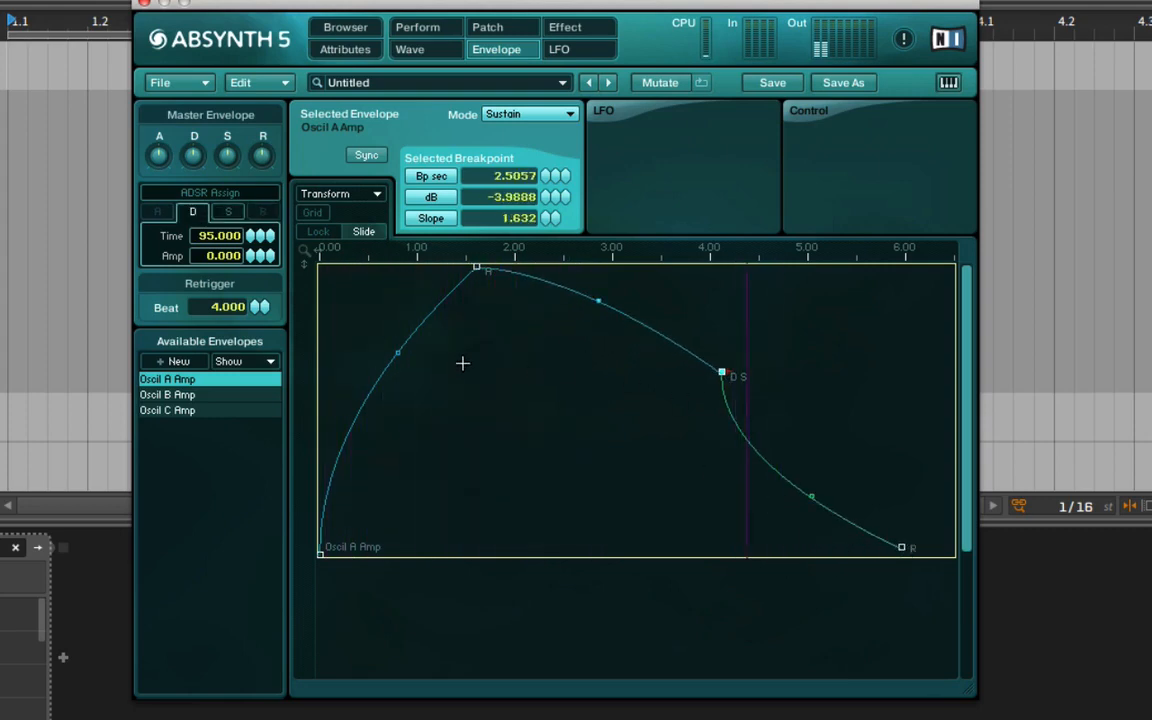
pyautogui.moveTo(397, 359); pyautogui.dragTo(419, 361)
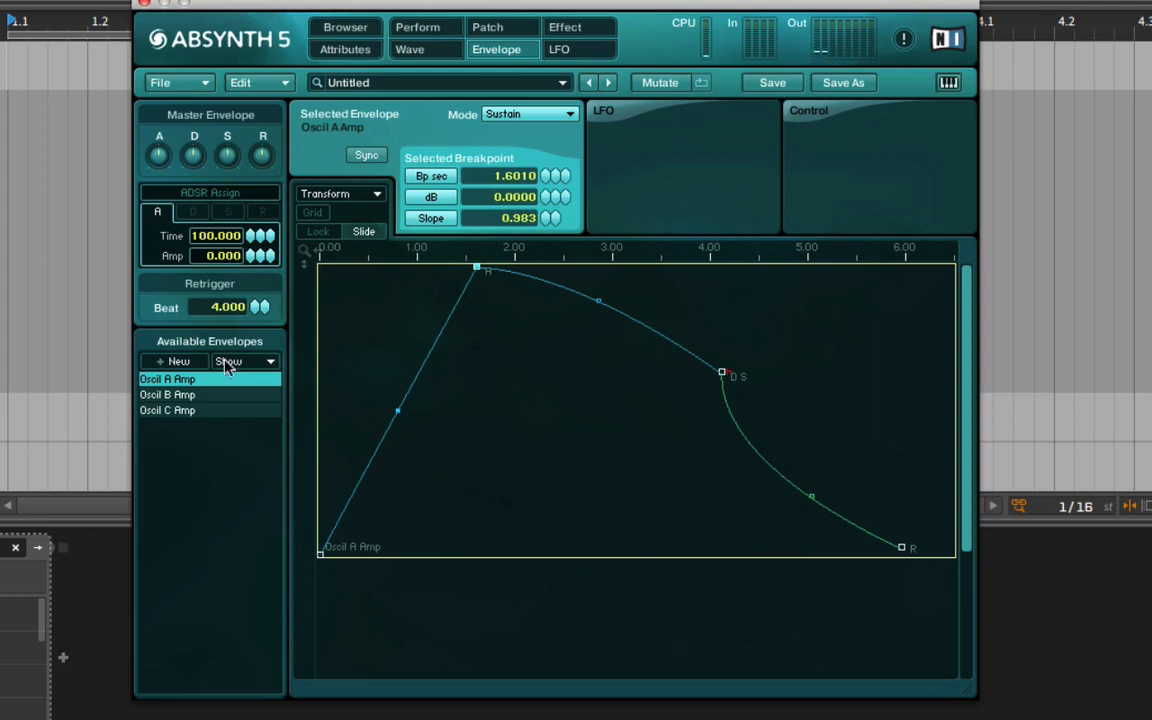
# Create a new envelope for the Oscil A Main Morph parameter.
pyautogui.click(176, 362)
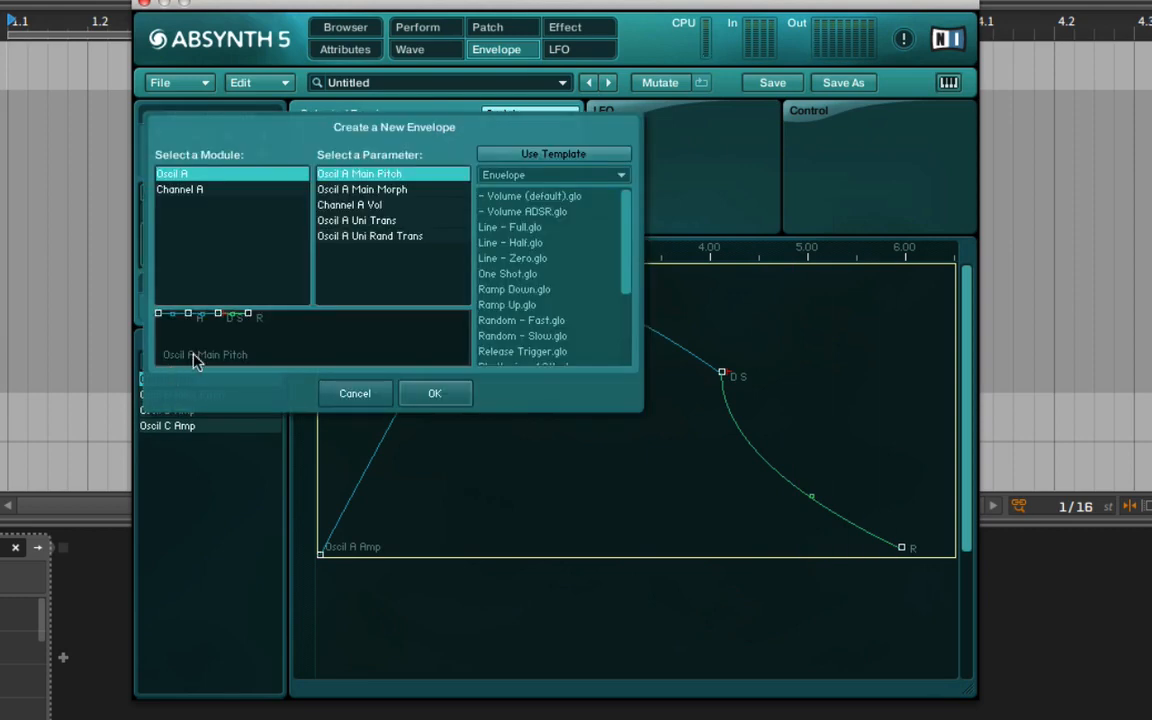
pyautogui.click(380, 189)
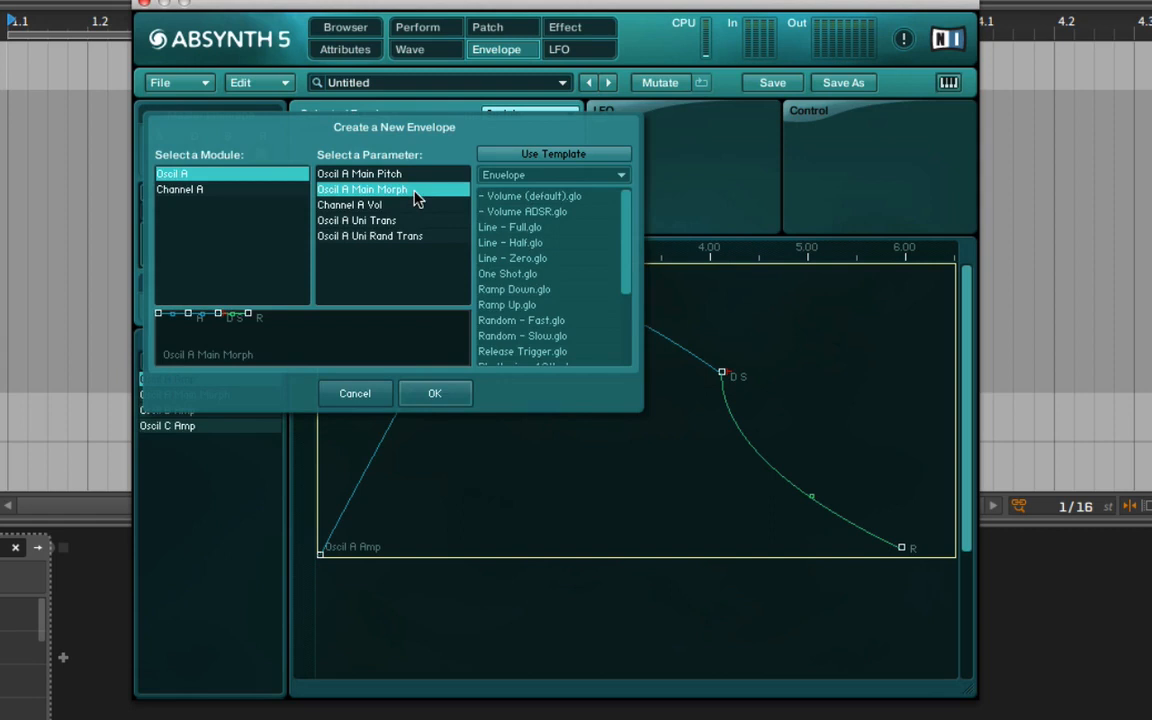
pyautogui.click(430, 393)
# Shape the Main Morph envelope: start 0%, attack about 2.66 s to 96.15%, decay 1.97 s to 37.69%, release to 93.46% with slope 2.288.
pyautogui.moveTo(320, 267); pyautogui.dragTo(300, 252)
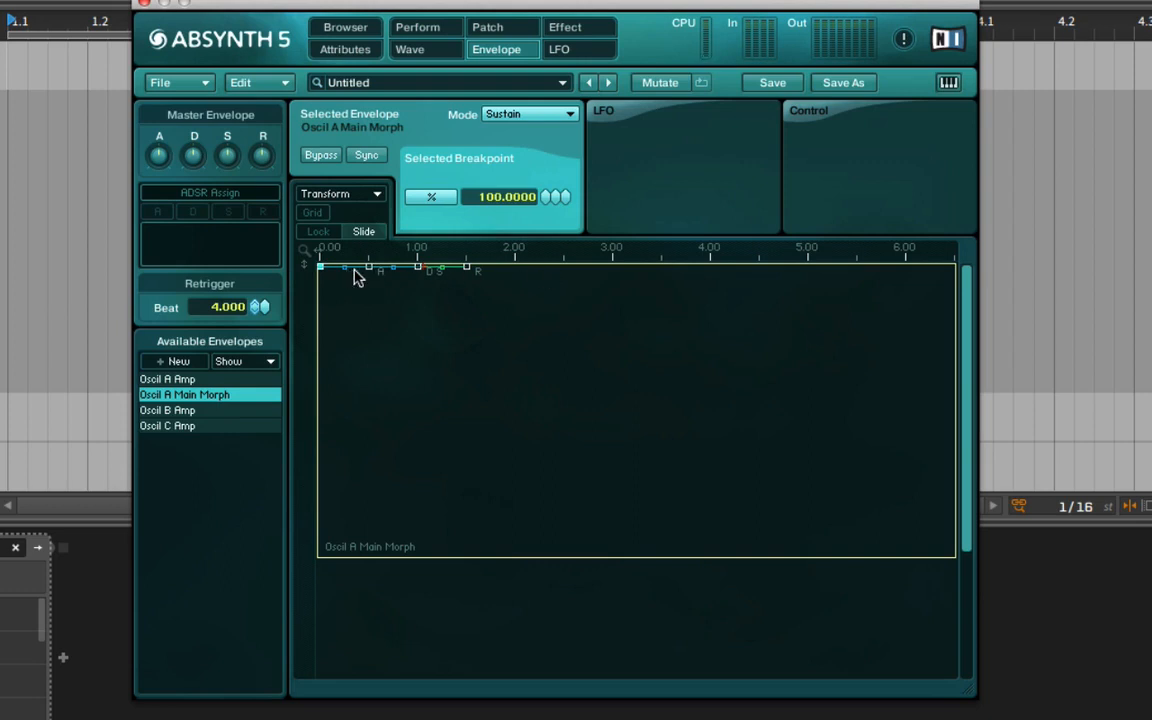
pyautogui.moveTo(321, 268); pyautogui.dragTo(308, 561)
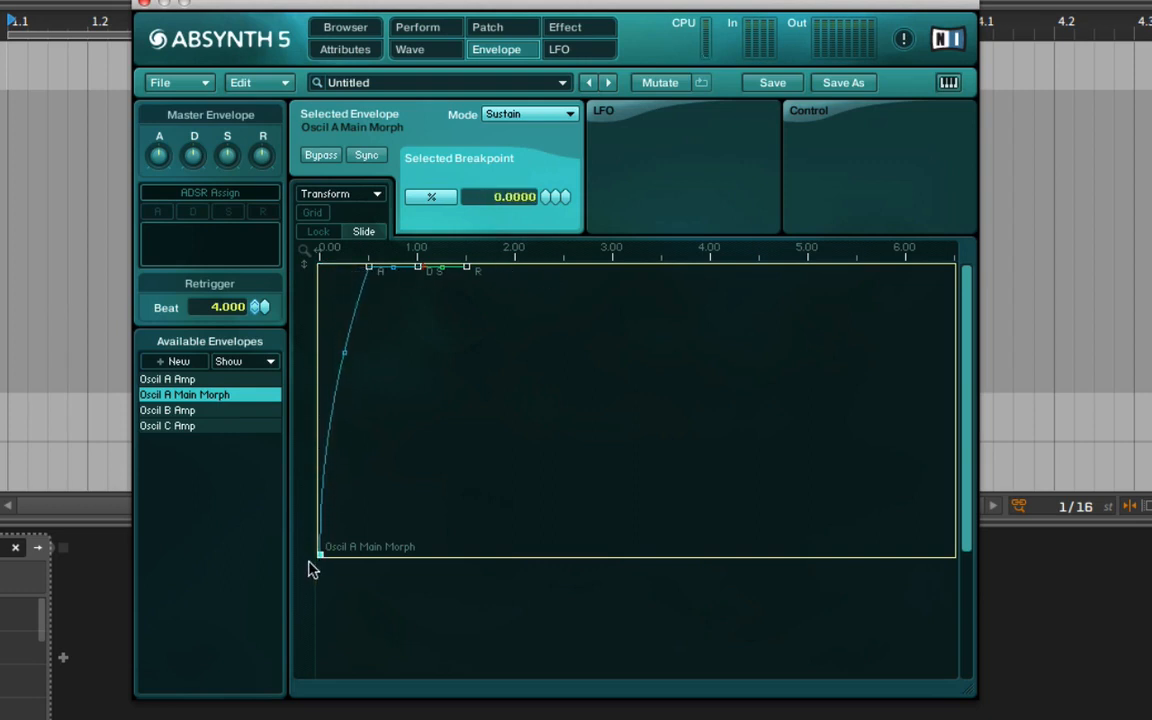
pyautogui.moveTo(411, 268); pyautogui.dragTo(560, 385)
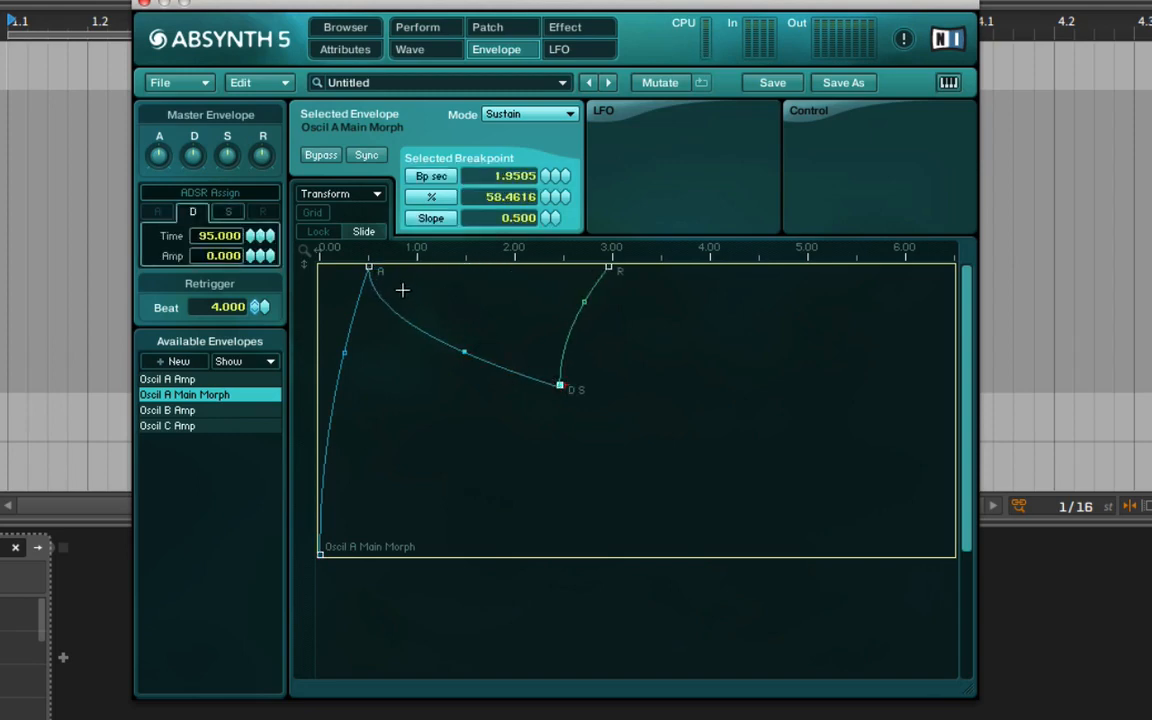
pyautogui.moveTo(370, 268); pyautogui.dragTo(583, 313)
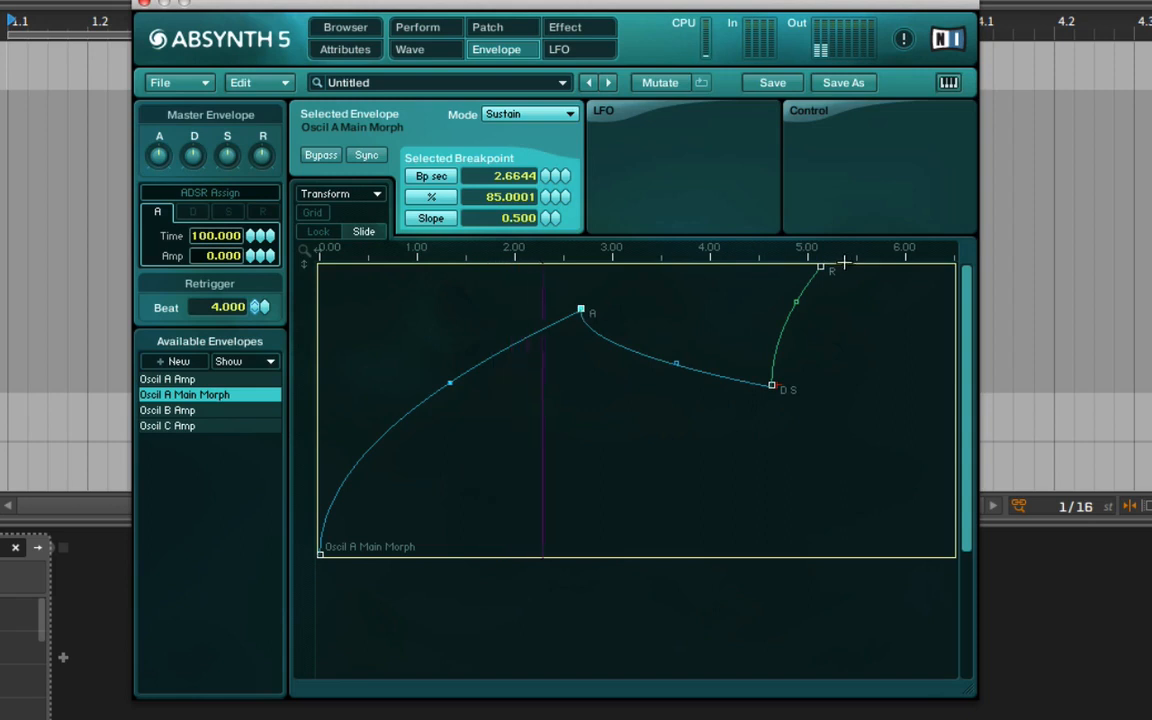
pyautogui.moveTo(819, 269); pyautogui.dragTo(841, 286)
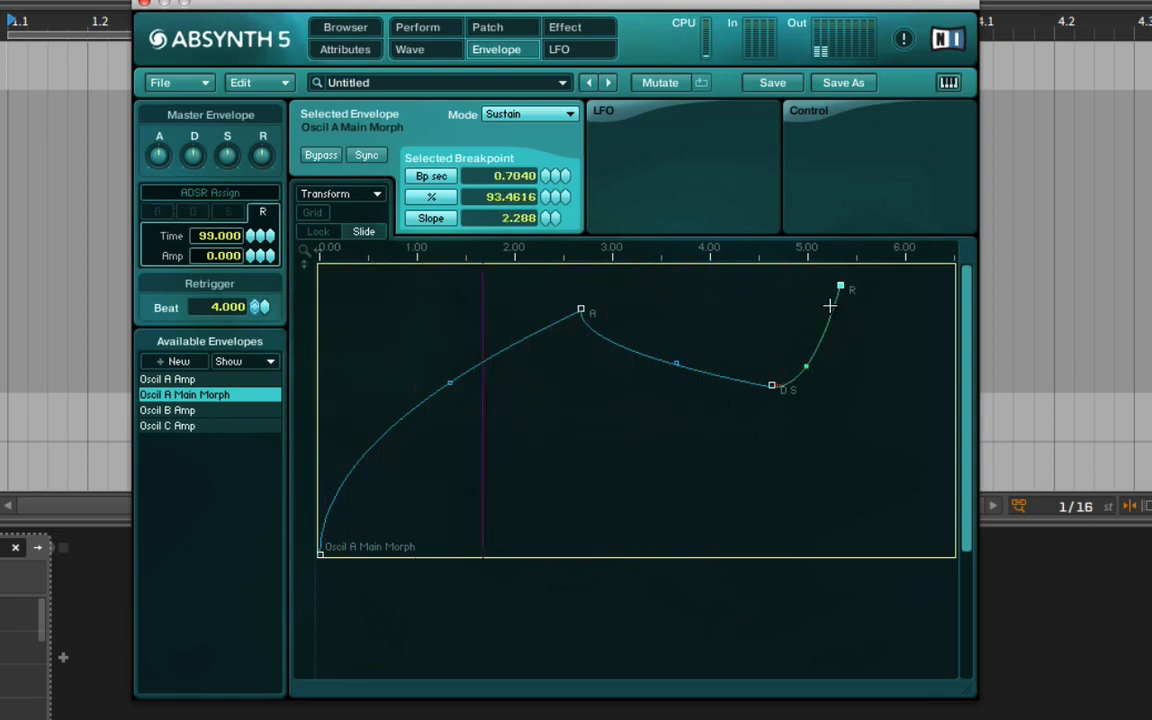
pyautogui.moveTo(771, 385); pyautogui.dragTo(774, 445)
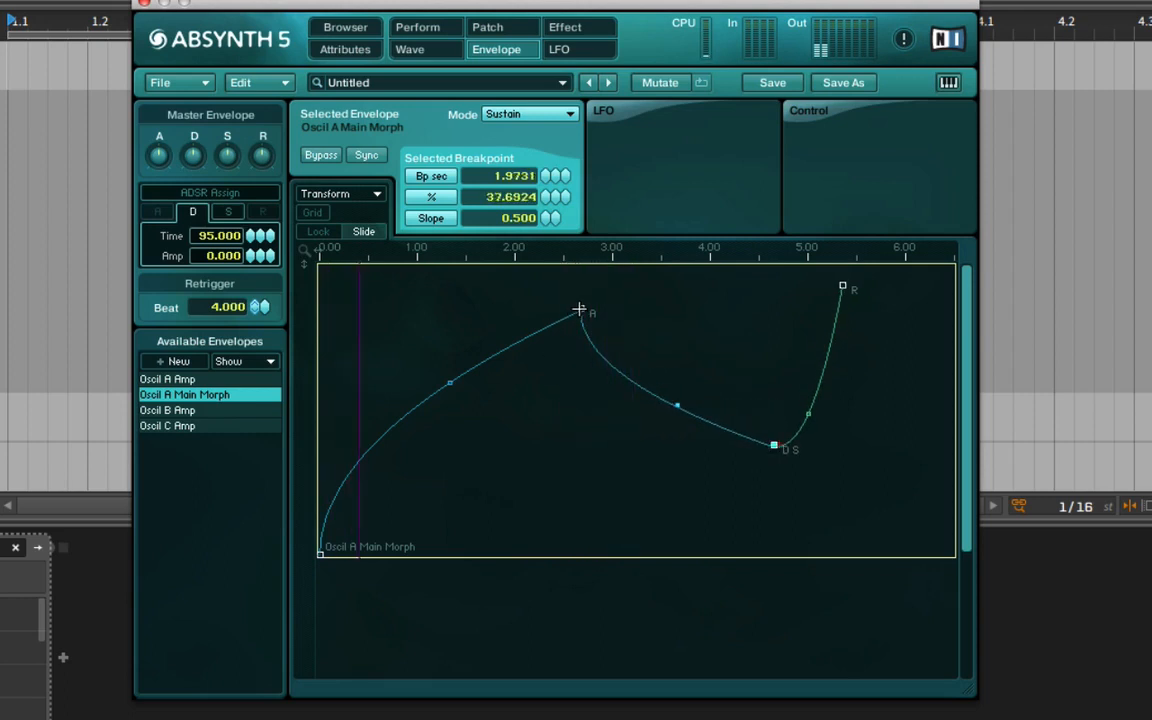
pyautogui.moveTo(580, 309); pyautogui.dragTo(575, 295)
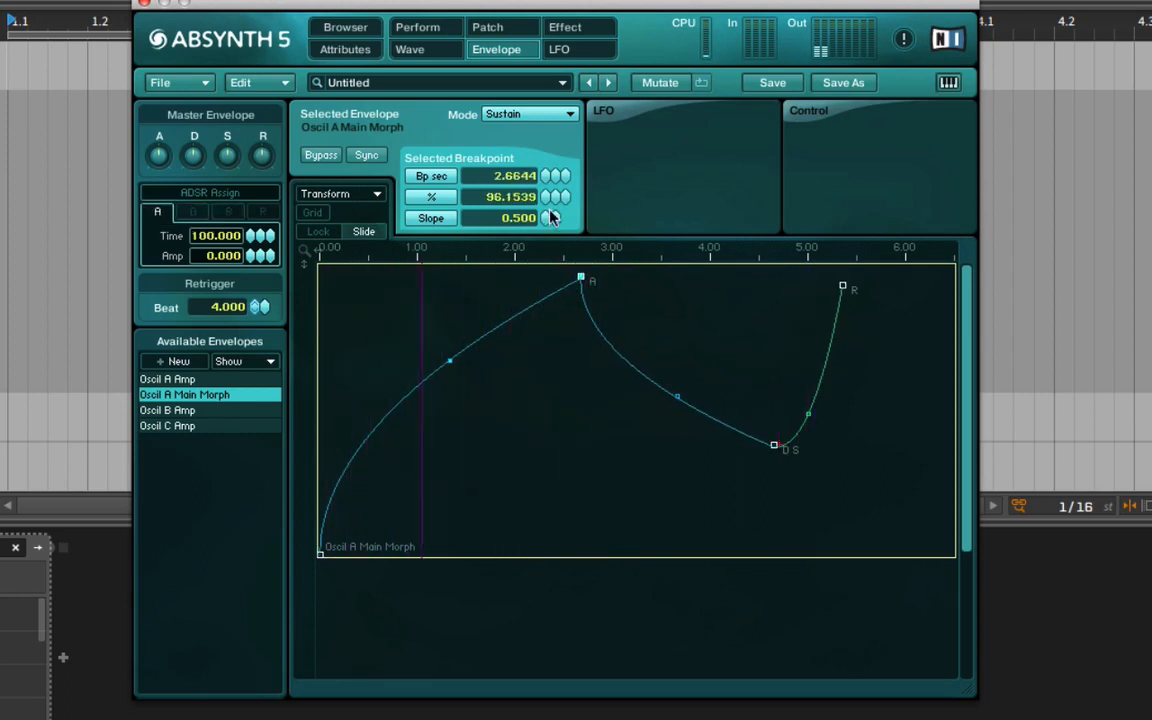
# Switch oscillator A from Single to Double mode in the patch.
pyautogui.click(495, 29)
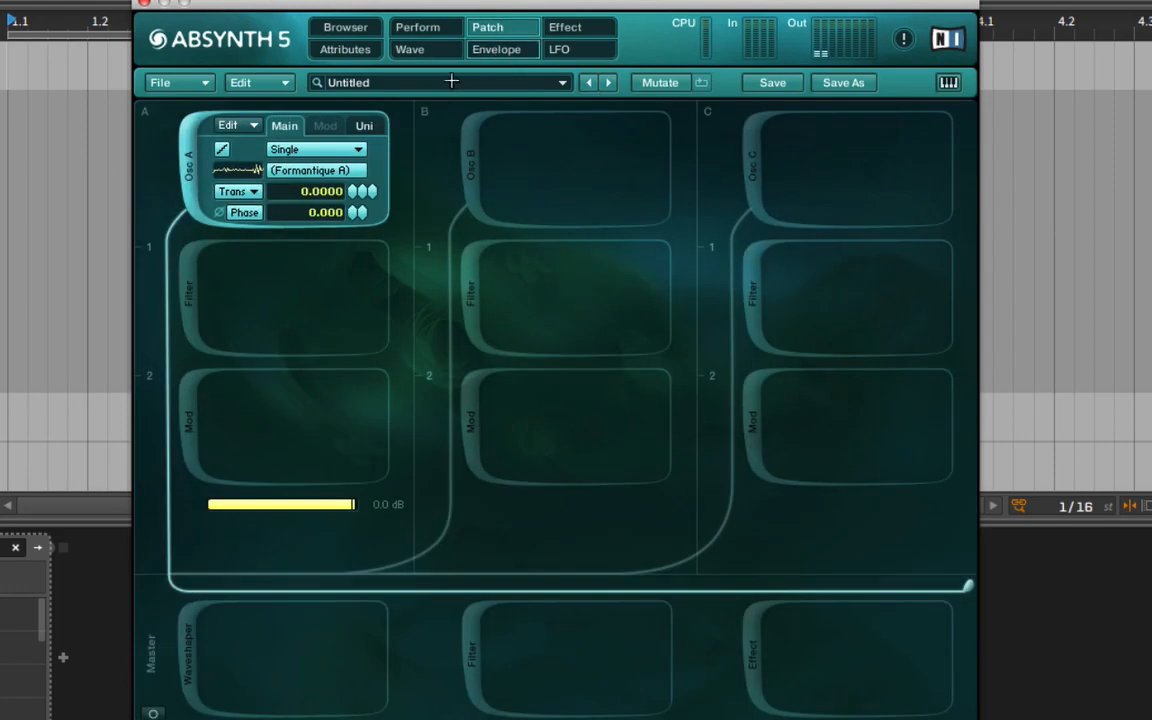
pyautogui.click(280, 148)
pyautogui.click(318, 150)
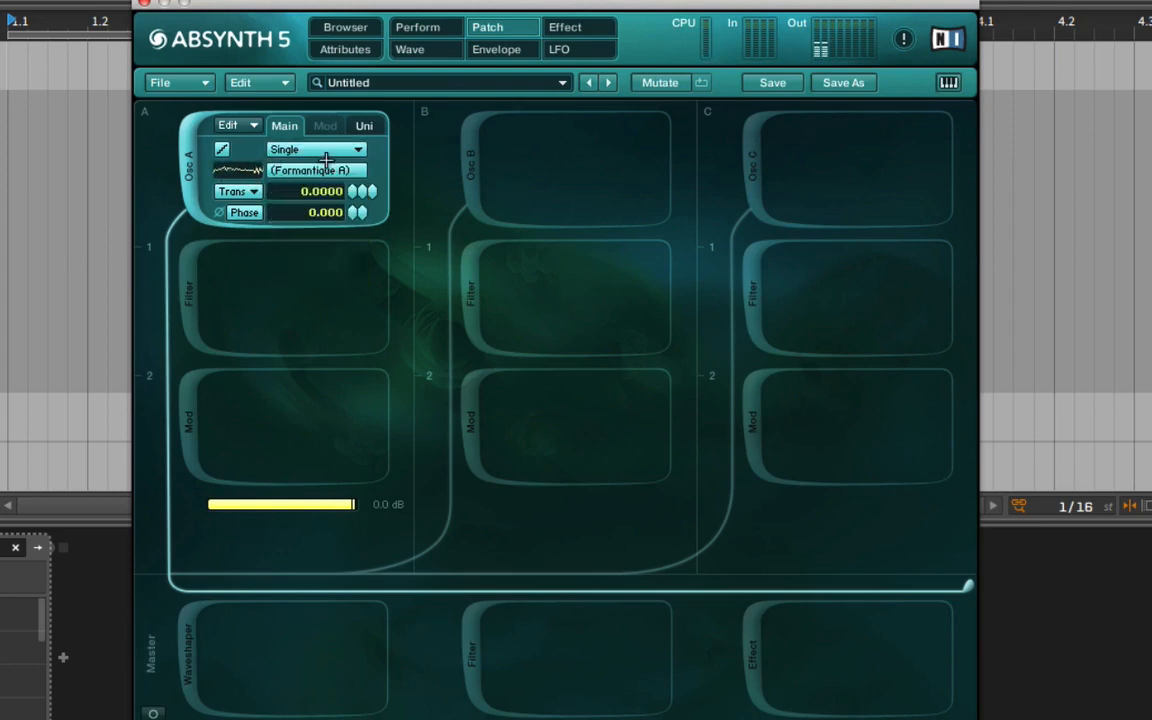
pyautogui.click(293, 147)
pyautogui.click(337, 167)
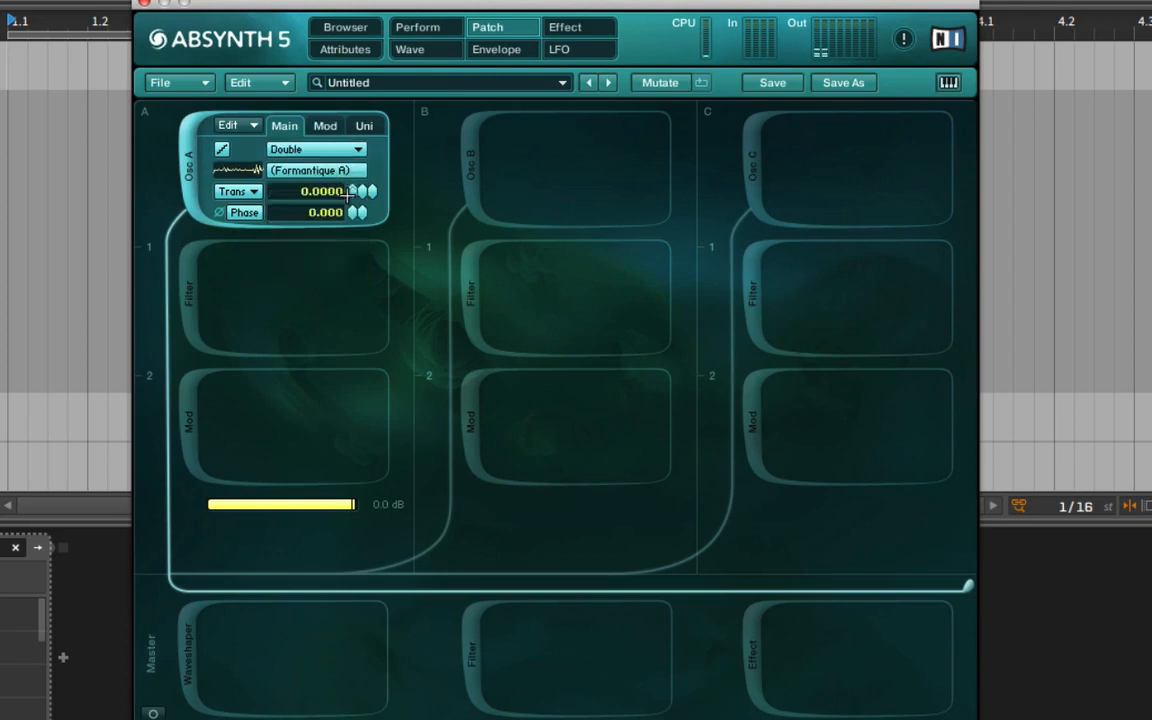
# Set oscillator A's mod balance to 1.0000 and its mod wave to the Abrasive Formants morph wave.
pyautogui.click(327, 125)
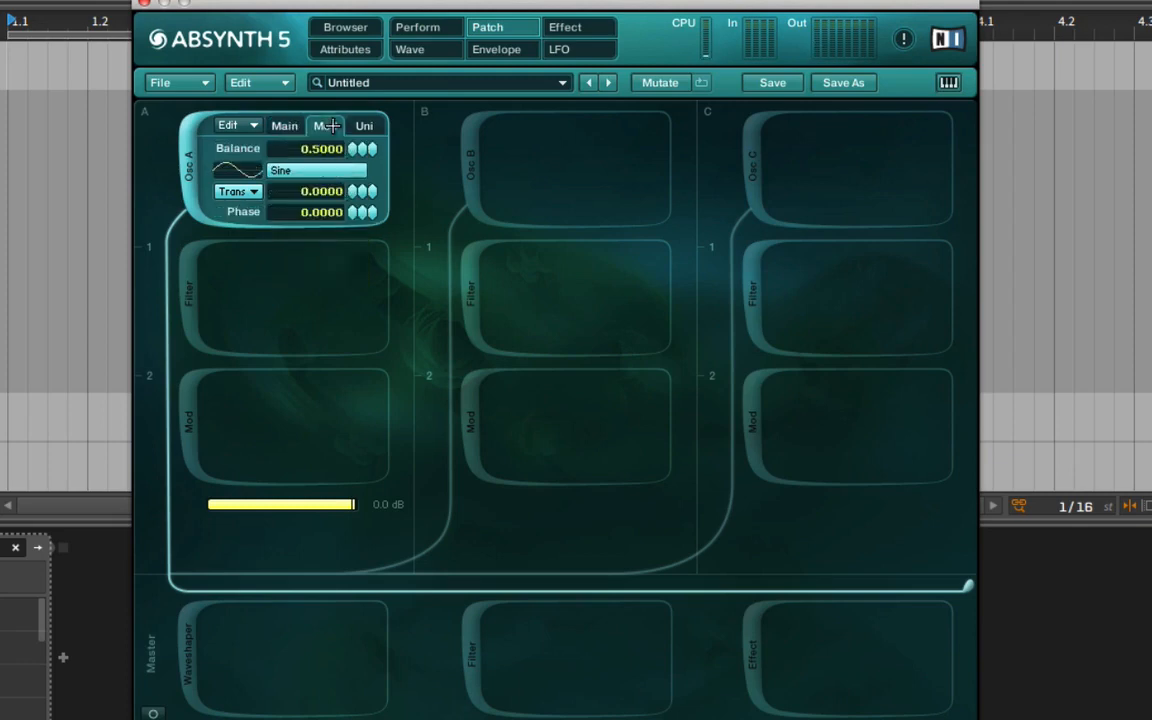
pyautogui.moveTo(353, 149); pyautogui.dragTo(362, 67)
pyautogui.click(334, 171)
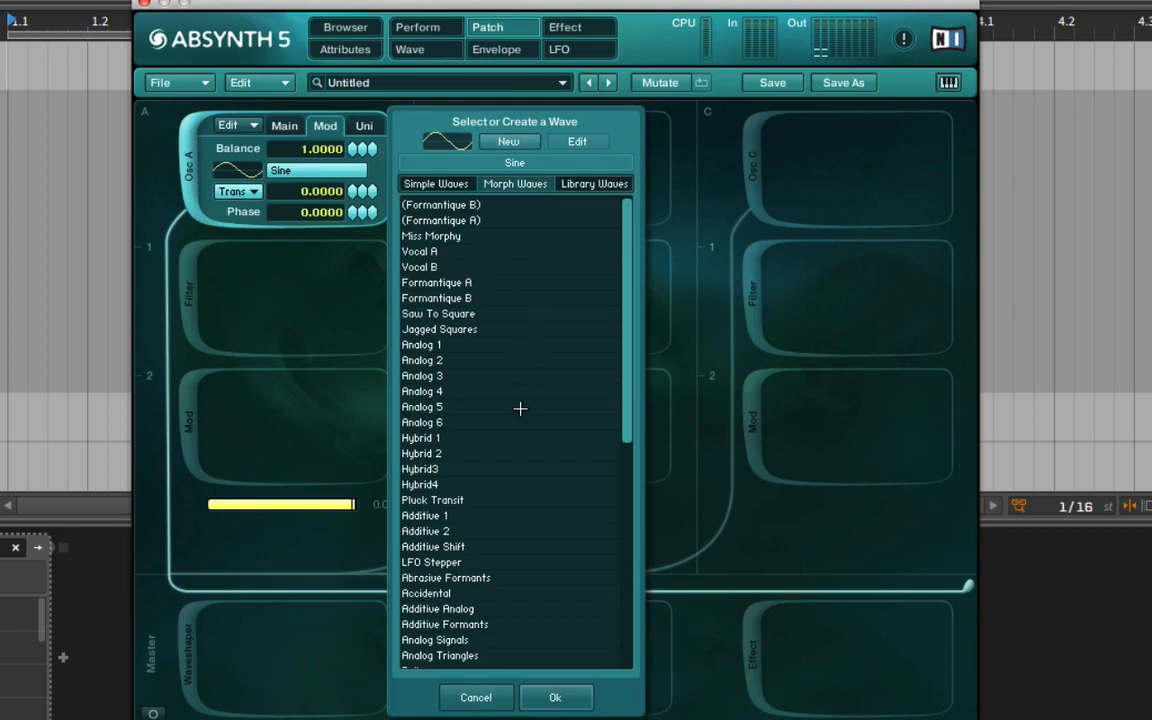
pyautogui.scroll(-4, 519, 420)
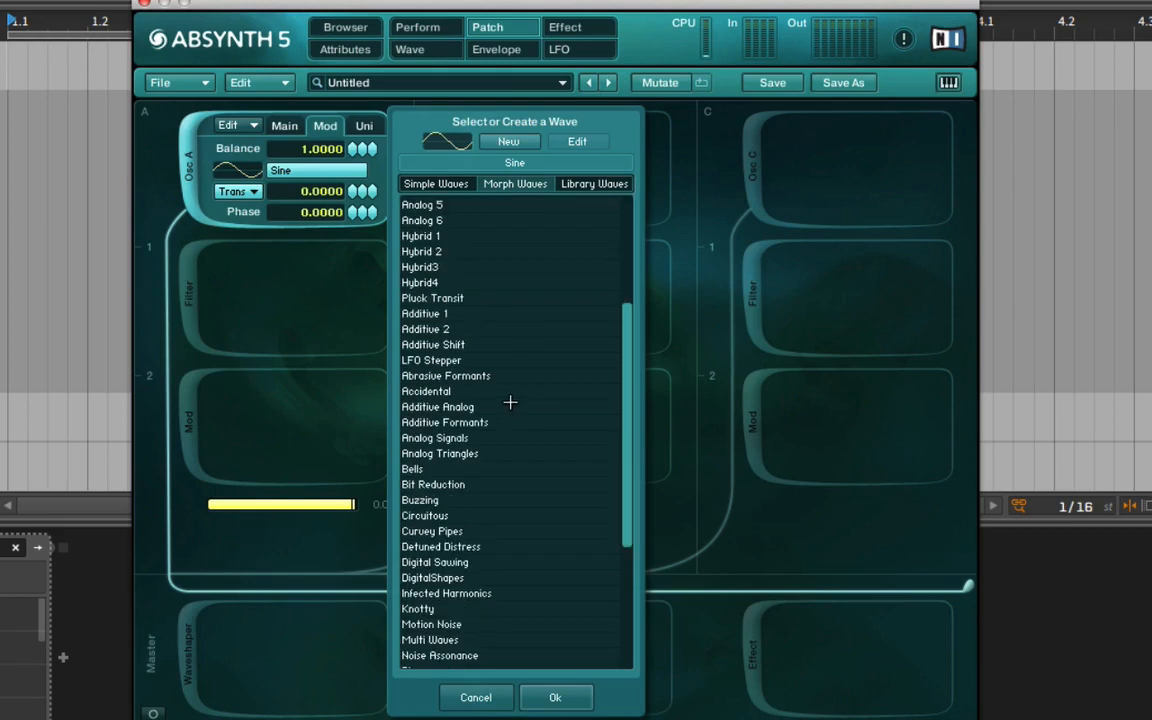
pyautogui.click(465, 376)
pyautogui.click(552, 696)
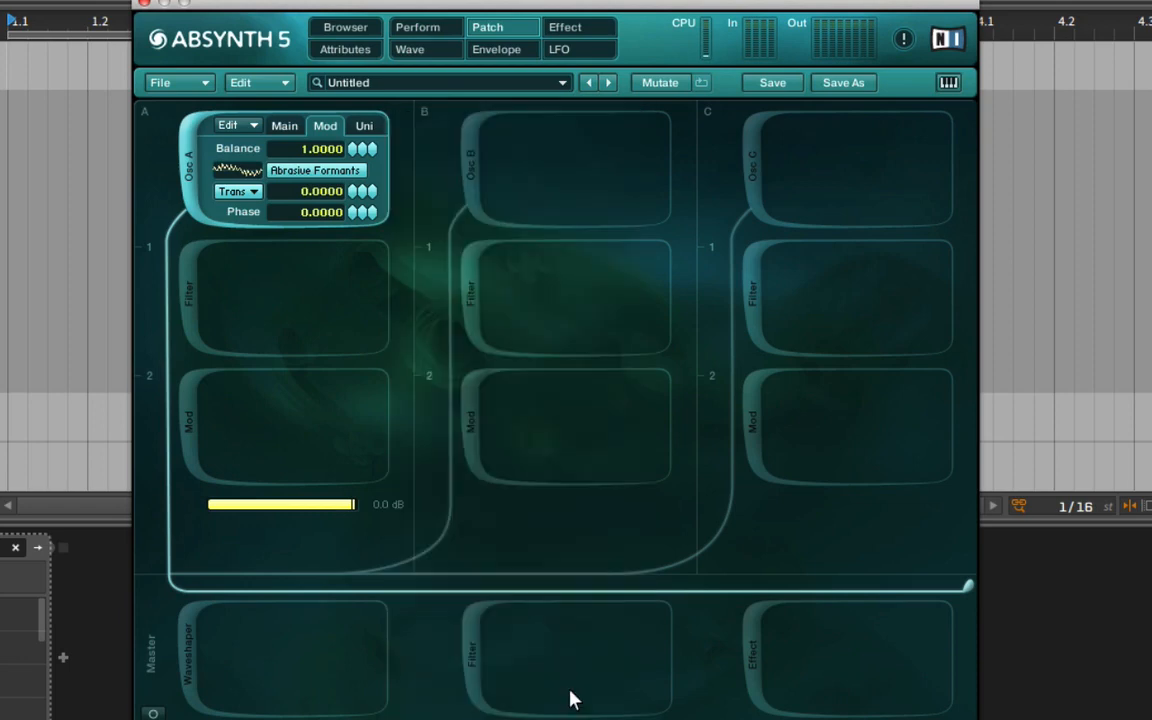
# Make an editable copy of the Abrasive Formants wave and sweep its Oscil Mod A transition.
pyautogui.click(314, 168)
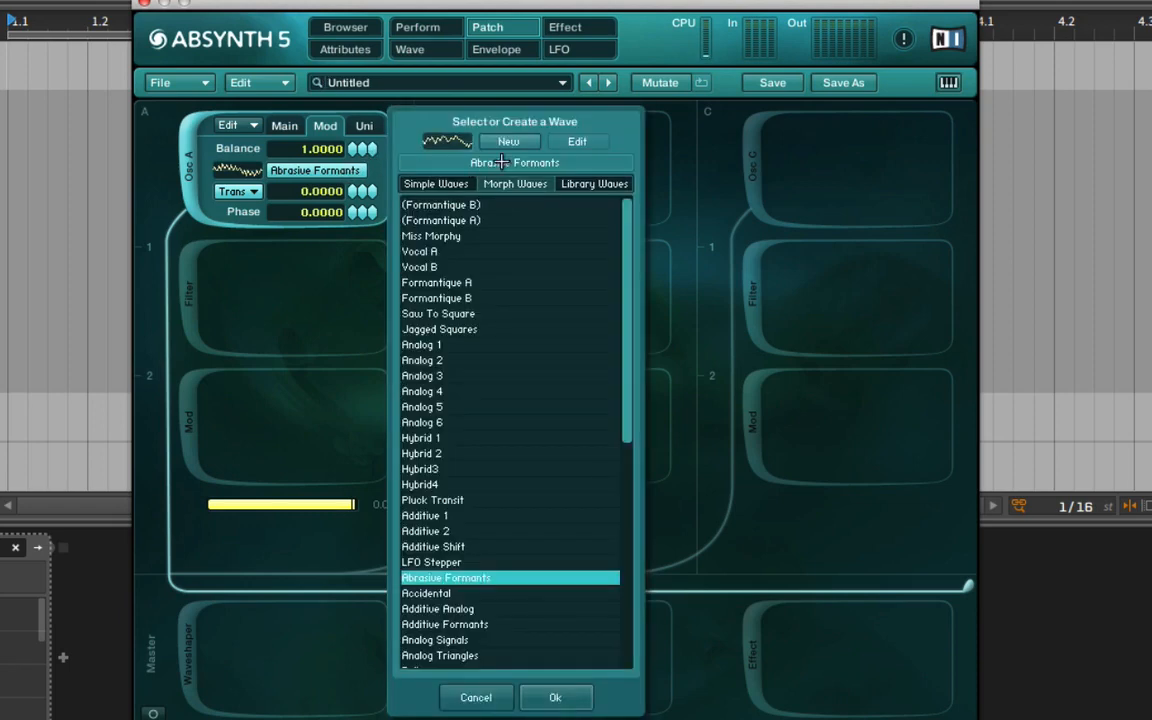
pyautogui.click(509, 141)
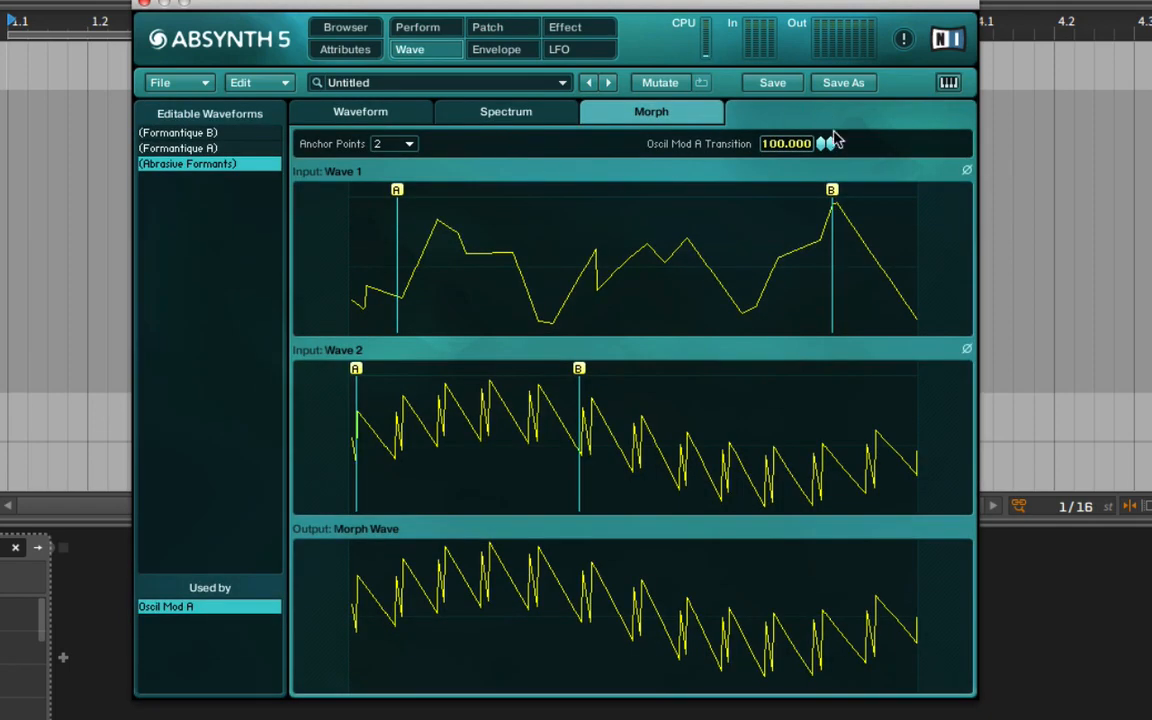
pyautogui.moveTo(833, 143)
pyautogui.mouseDown()
pyautogui.moveTo(823, 211)
pyautogui.moveTo(832, 320)
pyautogui.moveTo(825, 143)
pyautogui.mouseUp()
# Create a new envelope for the Oscil A Mod Morph parameter.
pyautogui.click(500, 50)
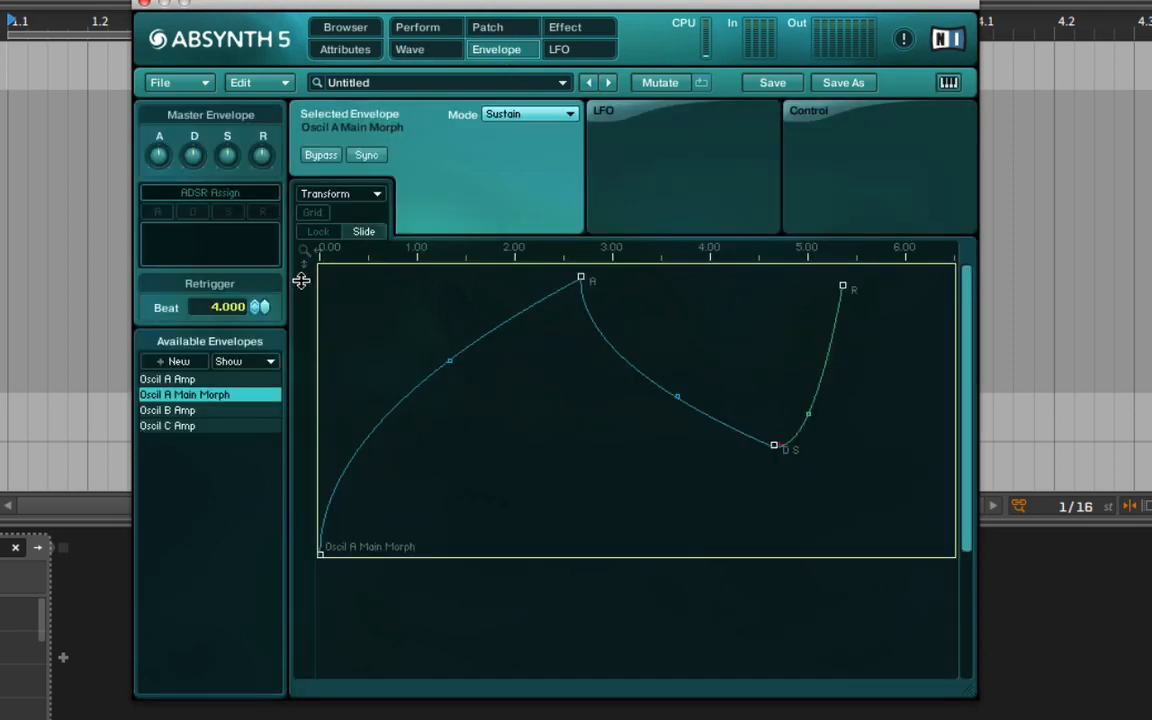
pyautogui.click(194, 367)
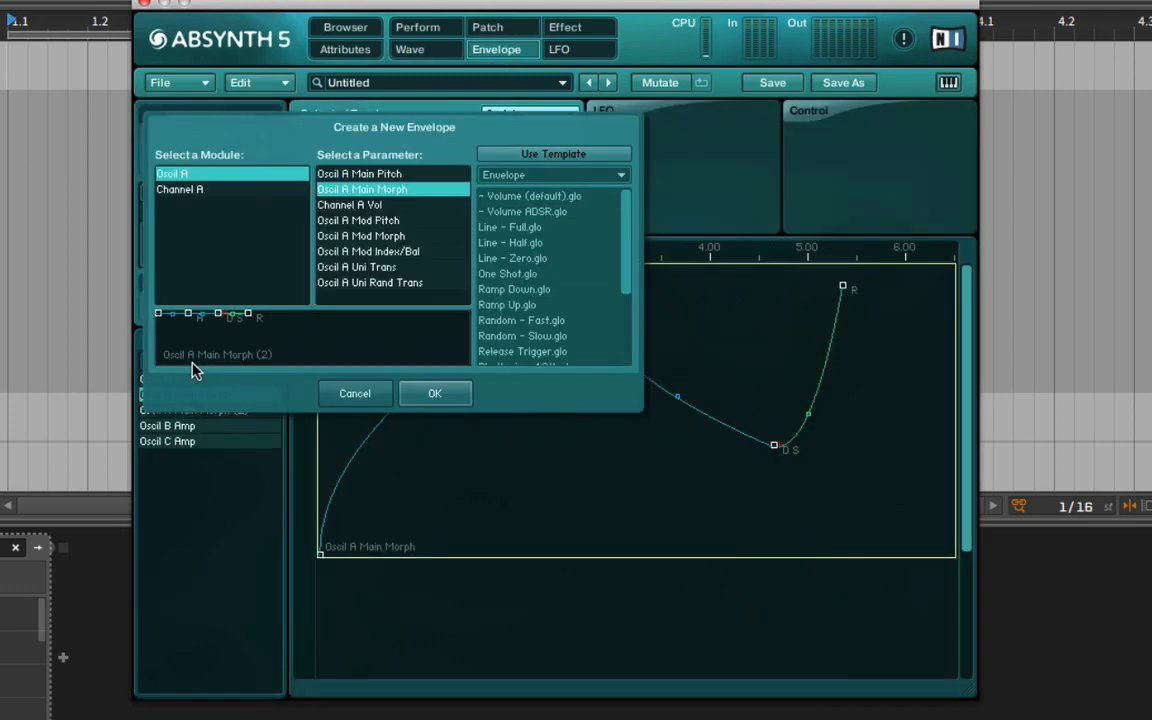
pyautogui.click(413, 238)
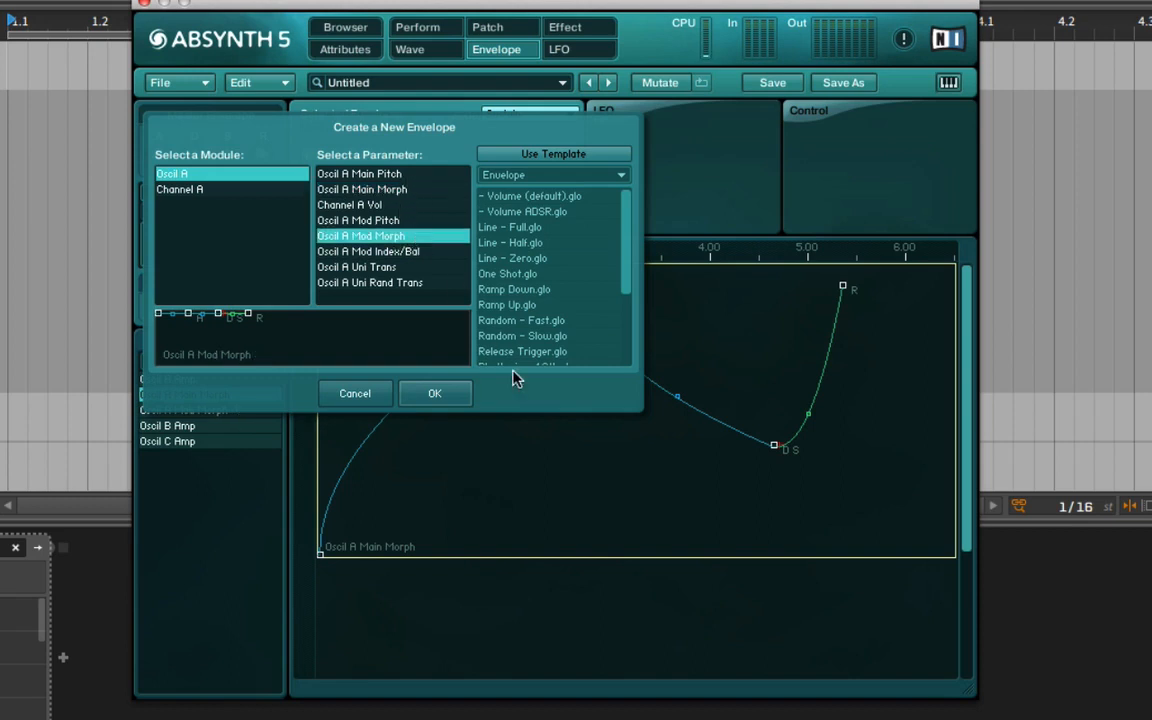
pyautogui.click(435, 392)
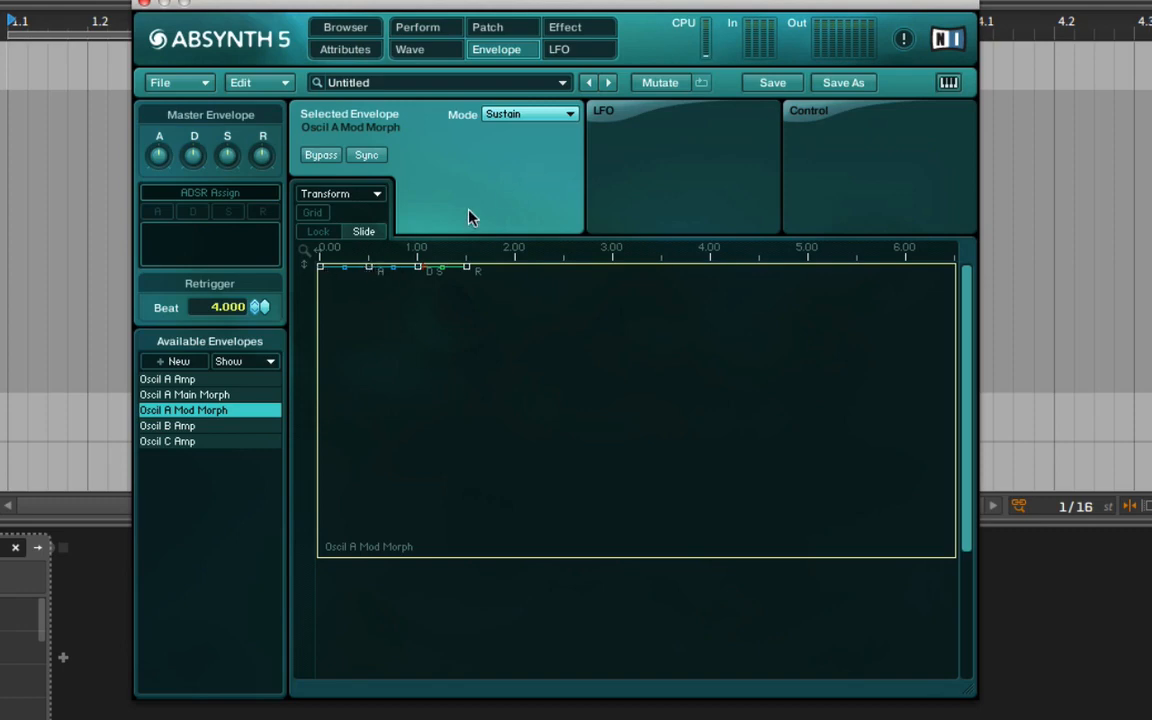
# Set the Mod Morph attack to about 2.90 s at 43.08%, add a breakpoint at 82.03%, and lower the sustain point to 20.38%.
pyautogui.moveTo(369, 268); pyautogui.dragTo(607, 432)
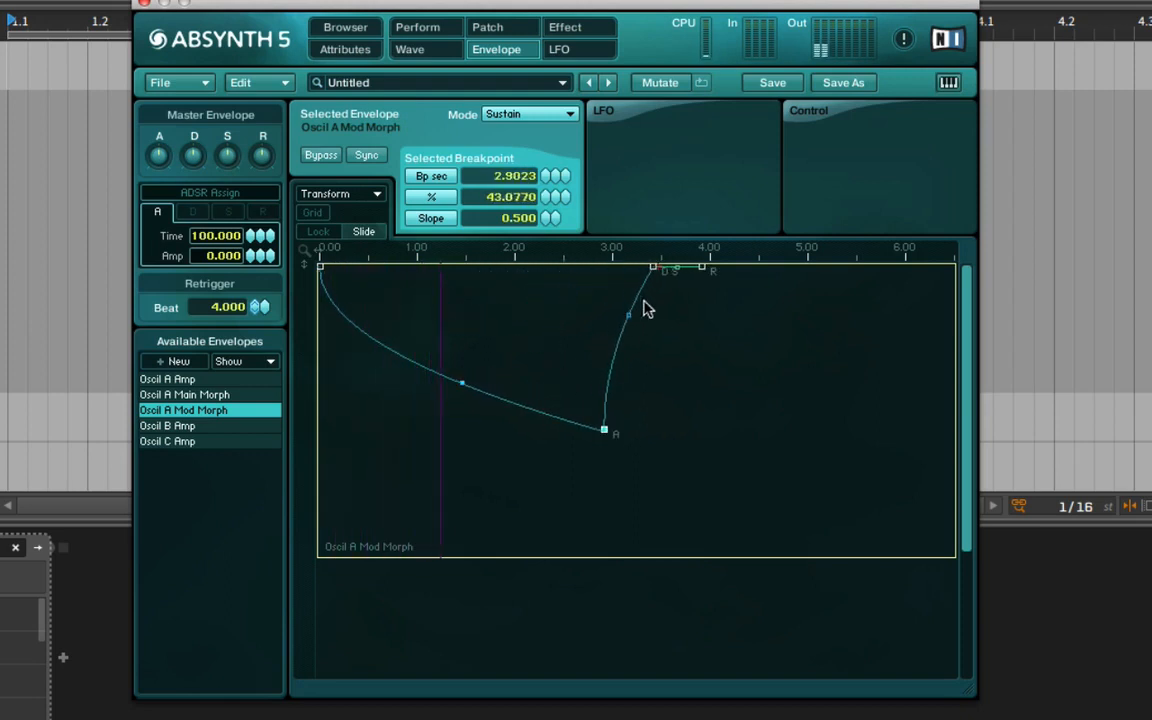
pyautogui.click(630, 347)
pyautogui.moveTo(632, 347); pyautogui.dragTo(674, 318)
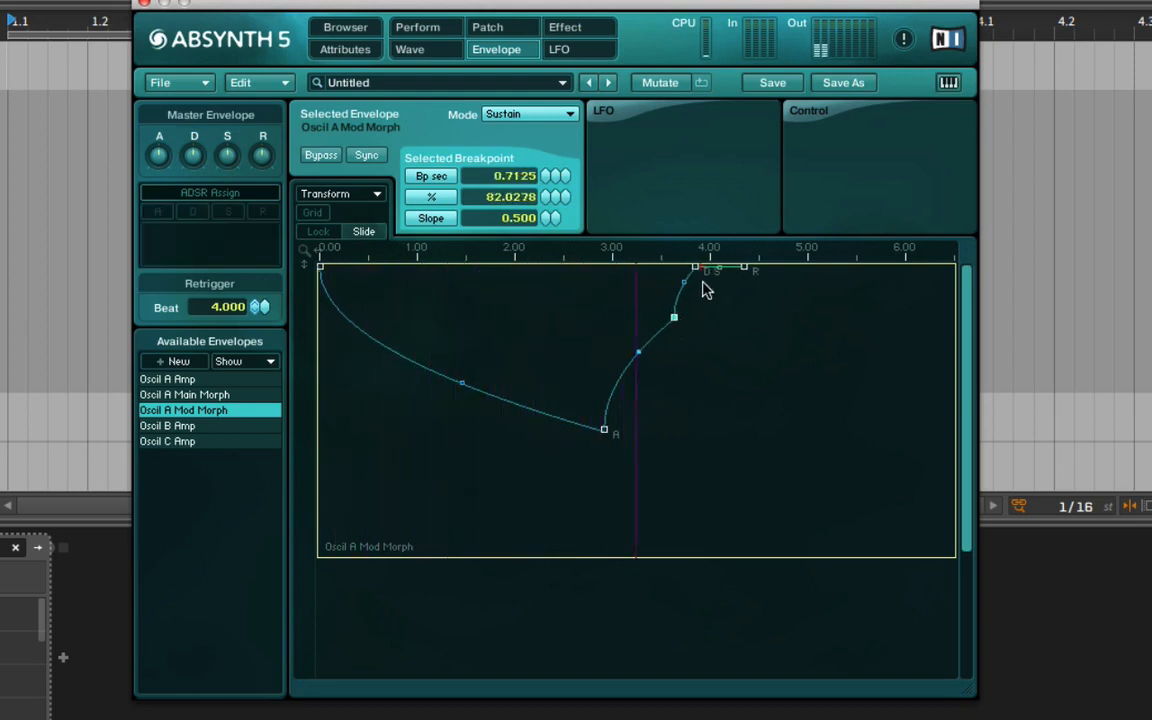
pyautogui.moveTo(695, 267); pyautogui.dragTo(783, 495)
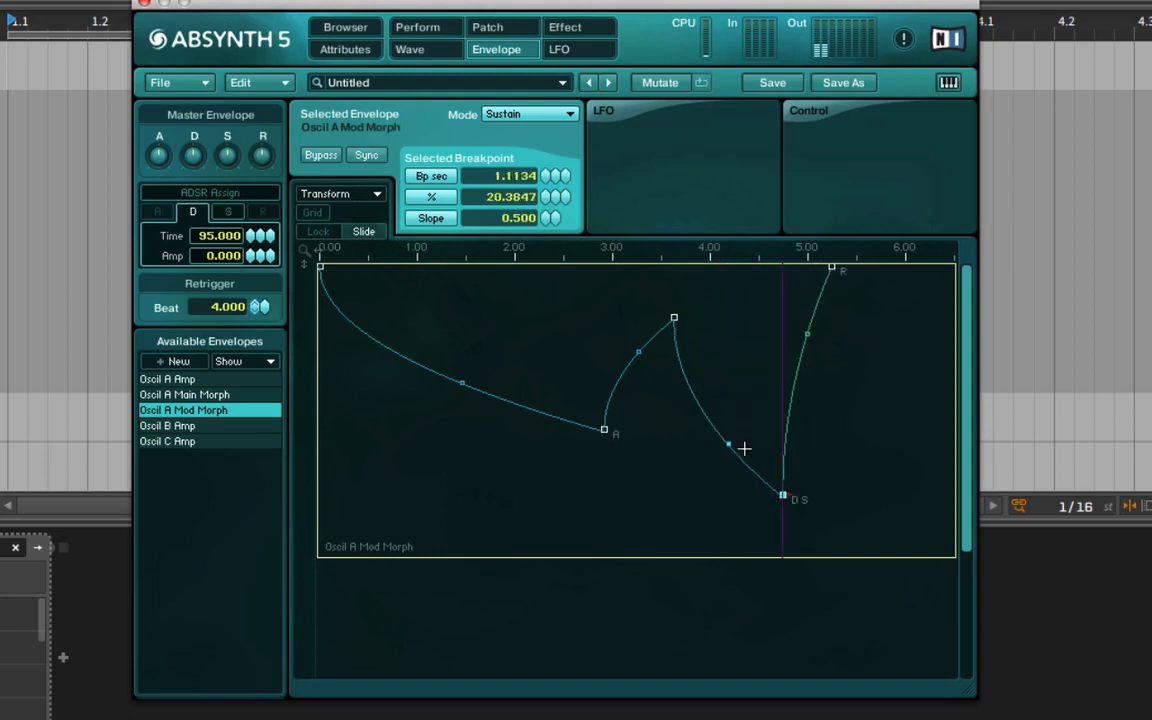
# Add a Mod Morph breakpoint before the raised sustain point, placing it about 0.59 s along at 11.03%, and drop the release end to 0%.
pyautogui.click(744, 449)
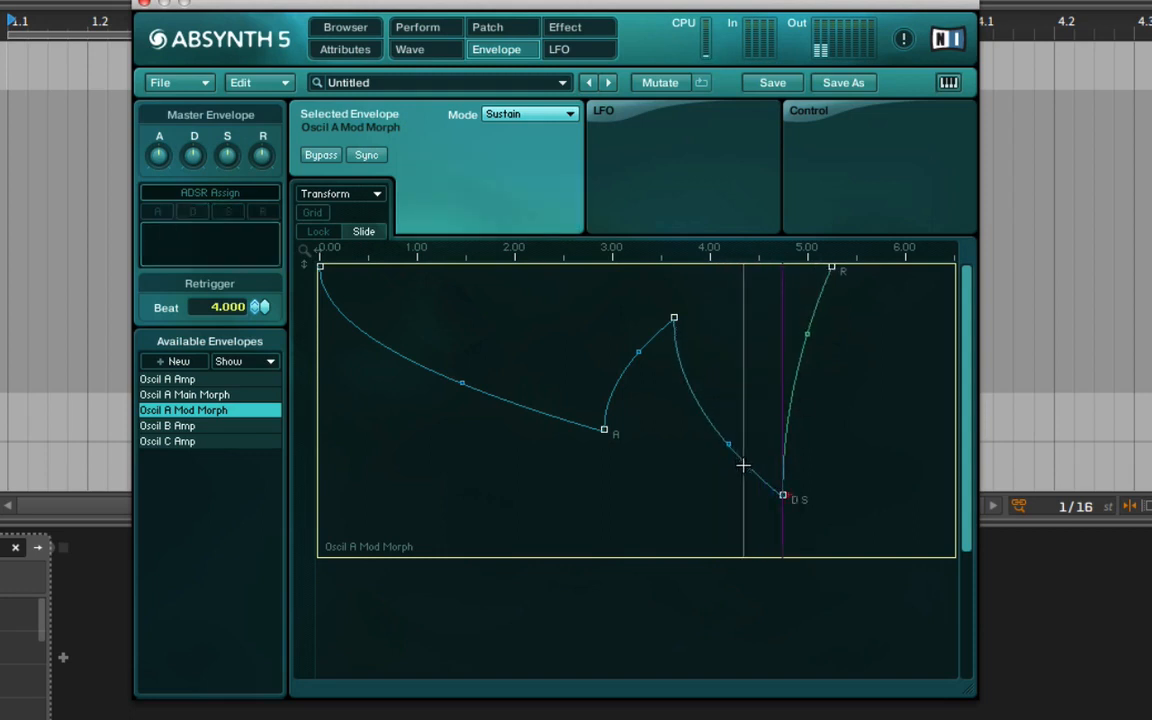
pyautogui.click(744, 460)
pyautogui.moveTo(748, 464); pyautogui.dragTo(789, 332)
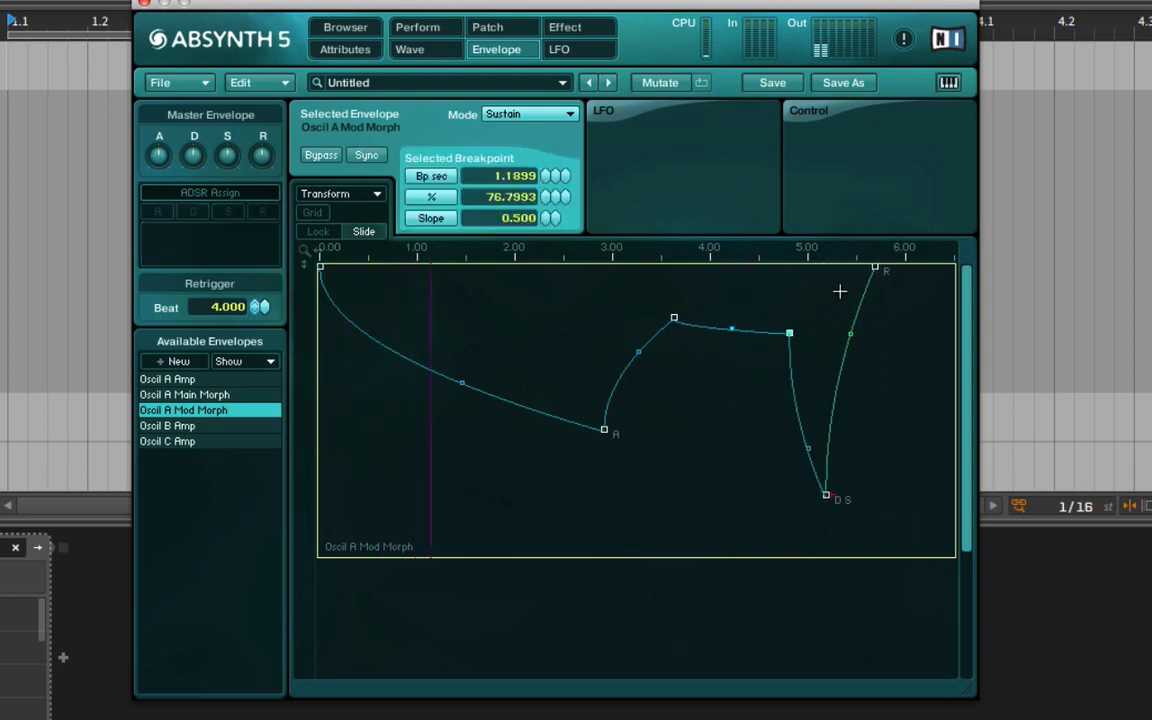
pyautogui.moveTo(875, 272); pyautogui.dragTo(913, 571)
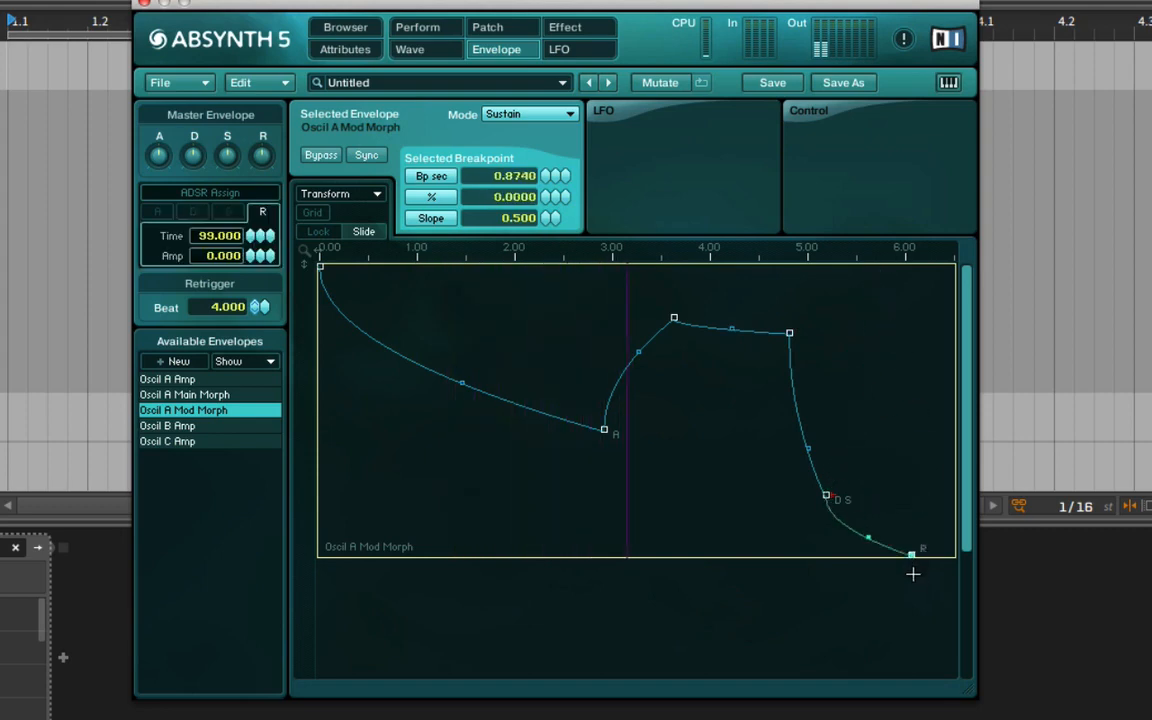
pyautogui.moveTo(828, 501); pyautogui.dragTo(730, 522)
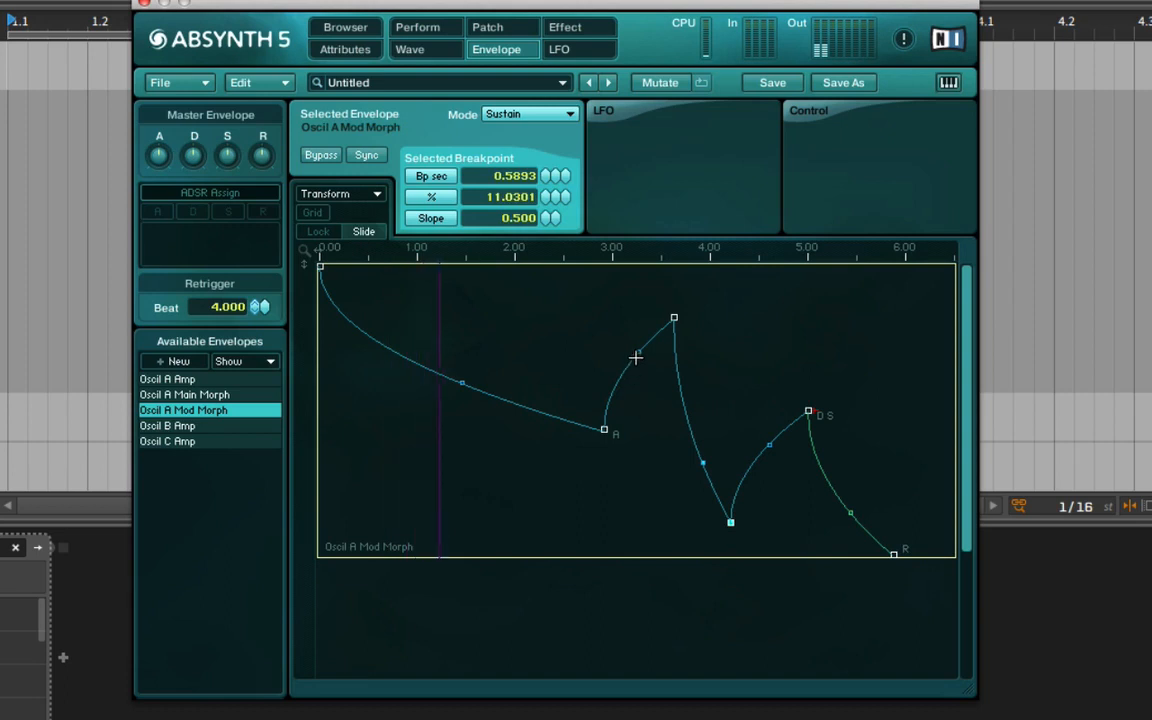
# Add a Mod Morph breakpoint after the peak, about 1.17 s along at 69.80%, shift the peak slightly, and bend the attack segment to slope 1.932.
pyautogui.moveTo(636, 357); pyautogui.dragTo(788, 352)
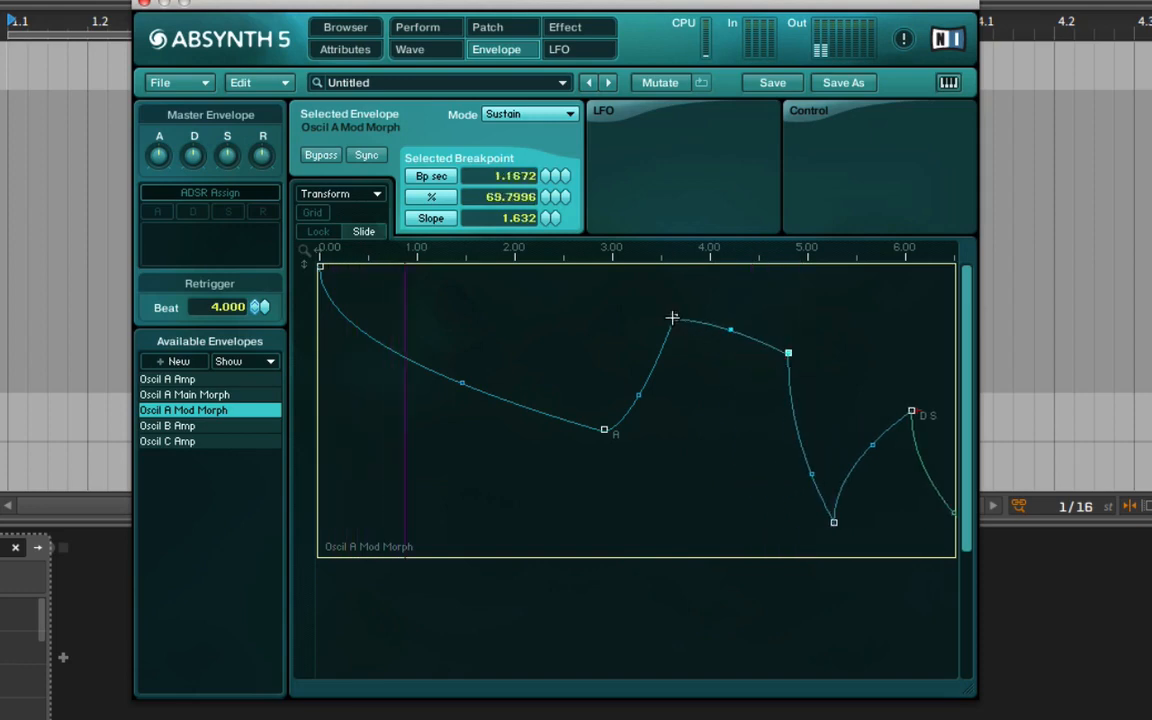
pyautogui.moveTo(672, 318); pyautogui.dragTo(686, 304)
pyautogui.moveTo(465, 386); pyautogui.dragTo(491, 368)
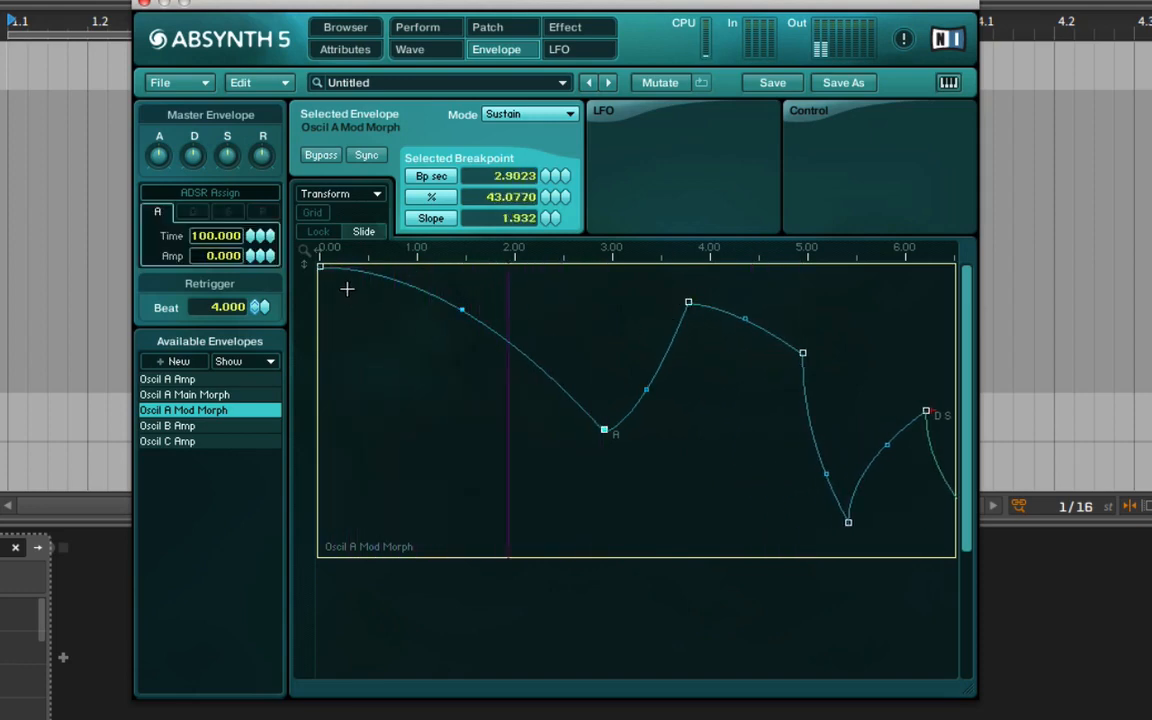
# Lower the Mod Morph envelope's start point to 68.85% and set its release end to about 2.00 s at 0%.
pyautogui.moveTo(321, 267); pyautogui.dragTo(321, 355)
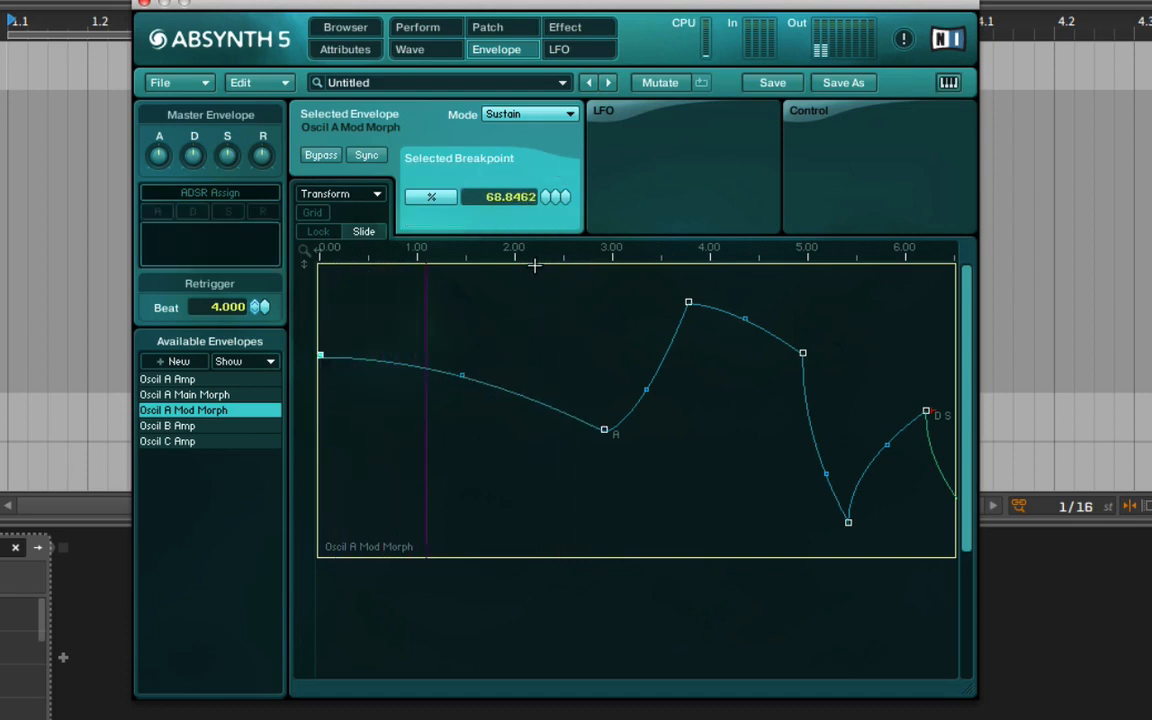
pyautogui.moveTo(527, 249); pyautogui.dragTo(518, 176)
pyautogui.moveTo(726, 552); pyautogui.dragTo(795, 560)
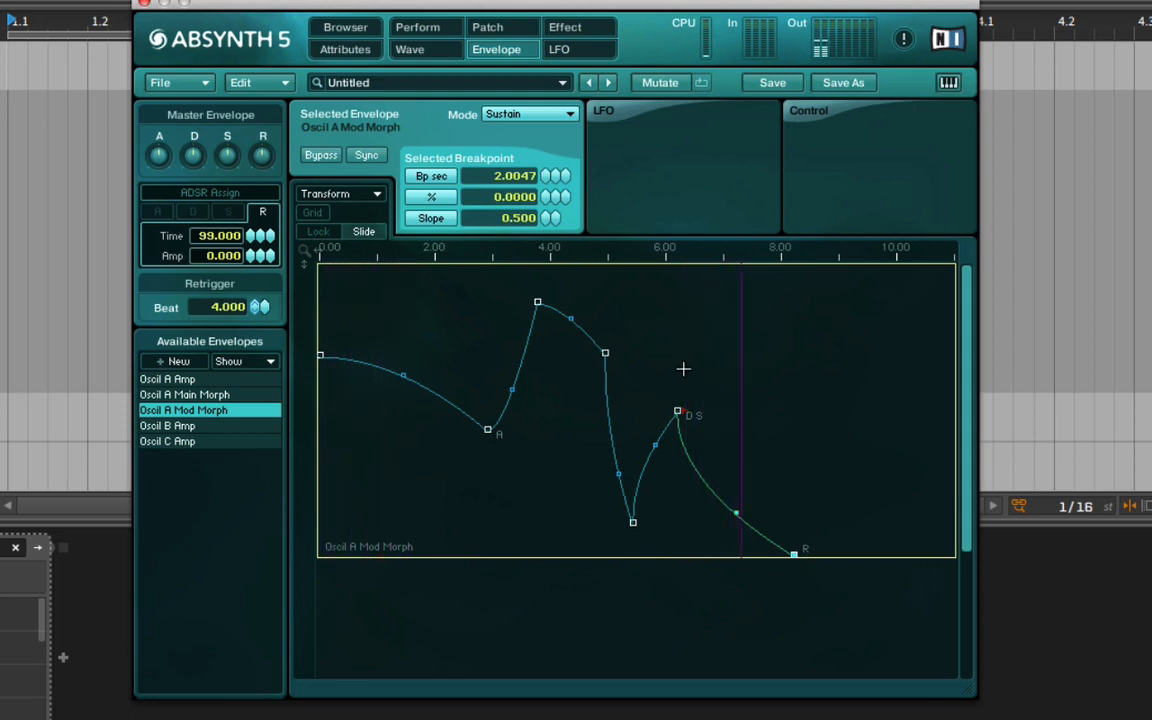
# Enable a sine LFO on the Mod Morph envelope and set its period at the attack breakpoint to 0.7846 s.
pyautogui.click(605, 118)
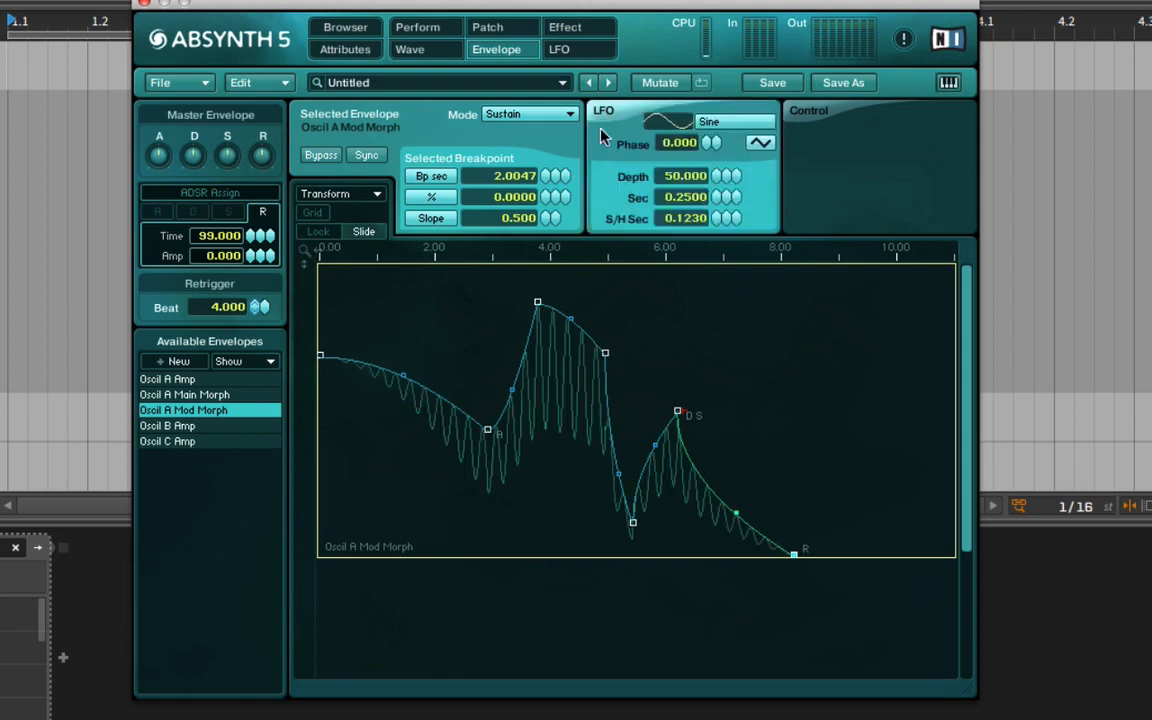
pyautogui.click(488, 432)
pyautogui.click(321, 357)
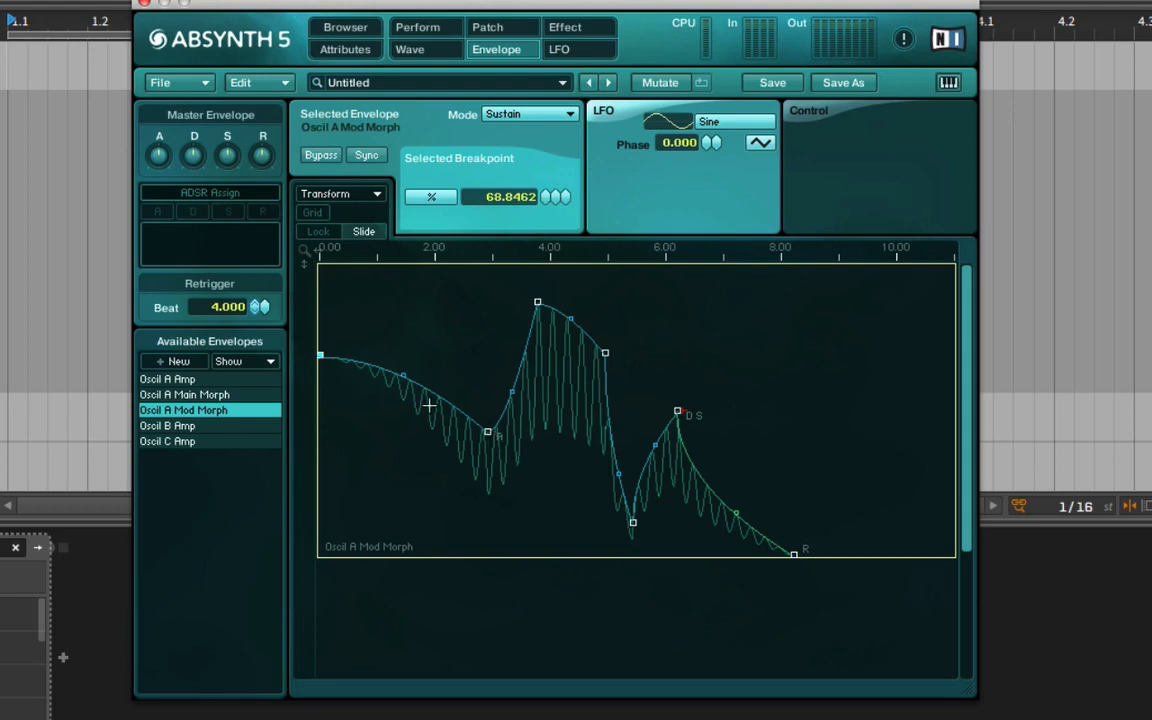
pyautogui.click(488, 433)
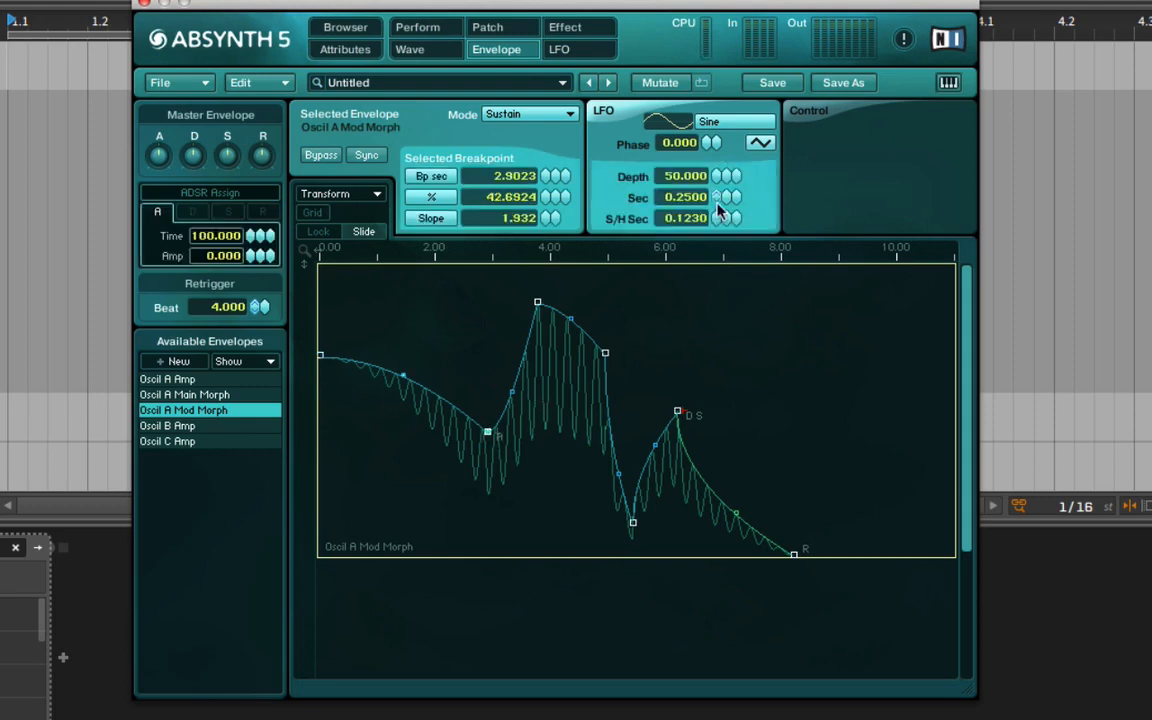
pyautogui.moveTo(716, 200); pyautogui.dragTo(731, 131)
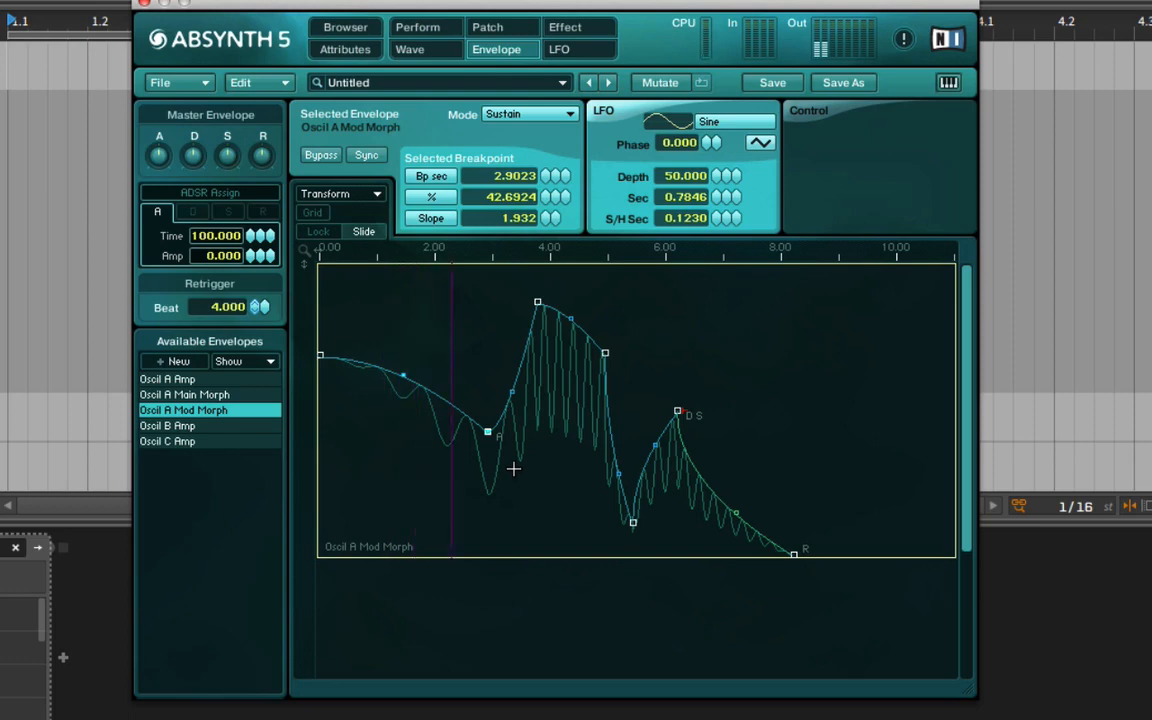
# Set the Mod Morph LFO period to 1.6246 s at the lowest pre-sustain breakpoint, 0.6713 s at the 69.80% breakpoint, and 0.0783 s at the release end.
pyautogui.click(607, 351)
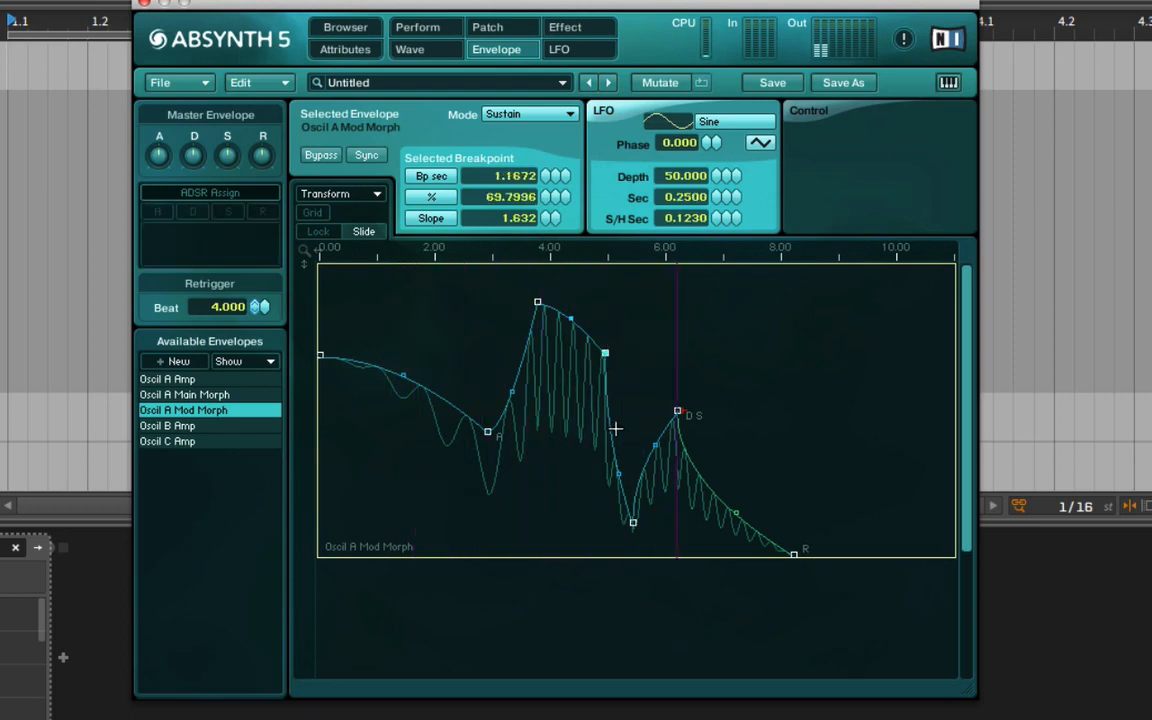
pyautogui.click(632, 522)
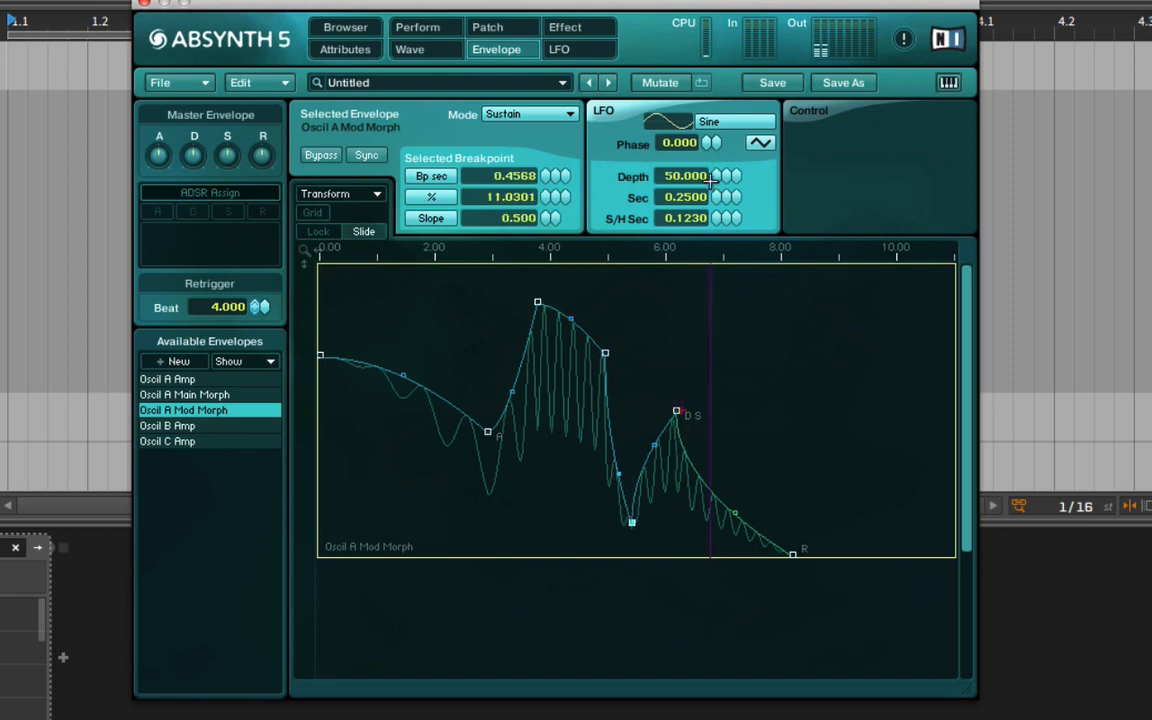
pyautogui.moveTo(652, 197); pyautogui.dragTo(662, 70)
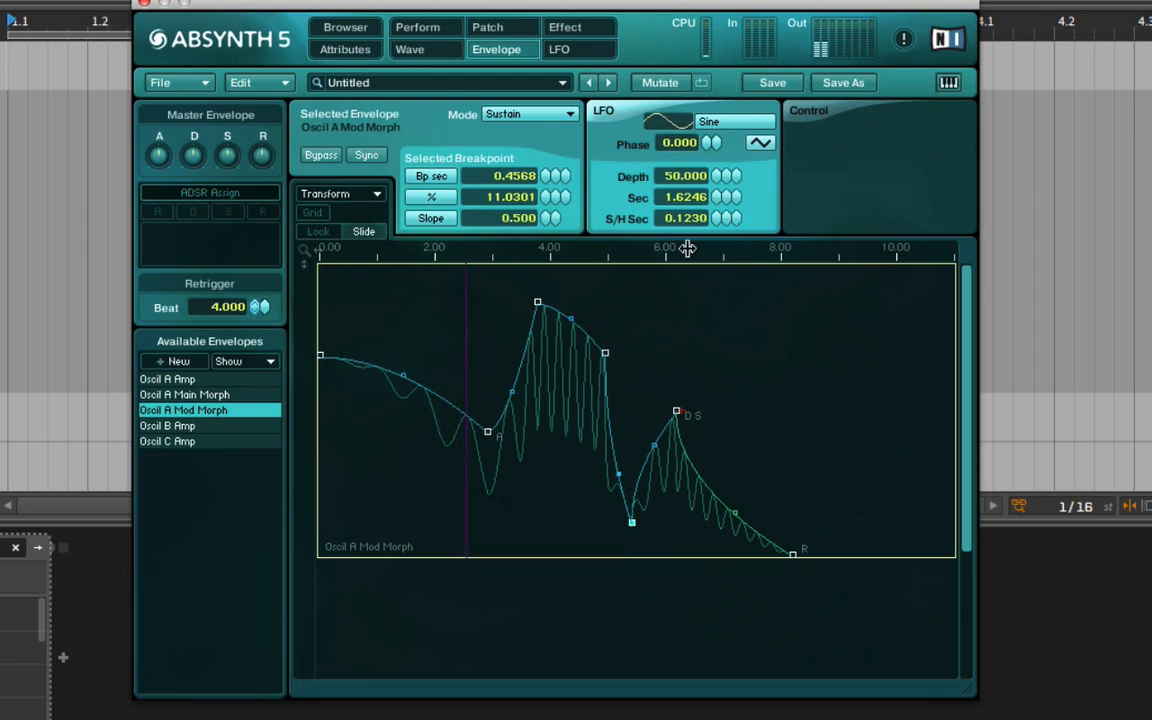
pyautogui.click(606, 354)
pyautogui.moveTo(717, 198); pyautogui.dragTo(732, 140)
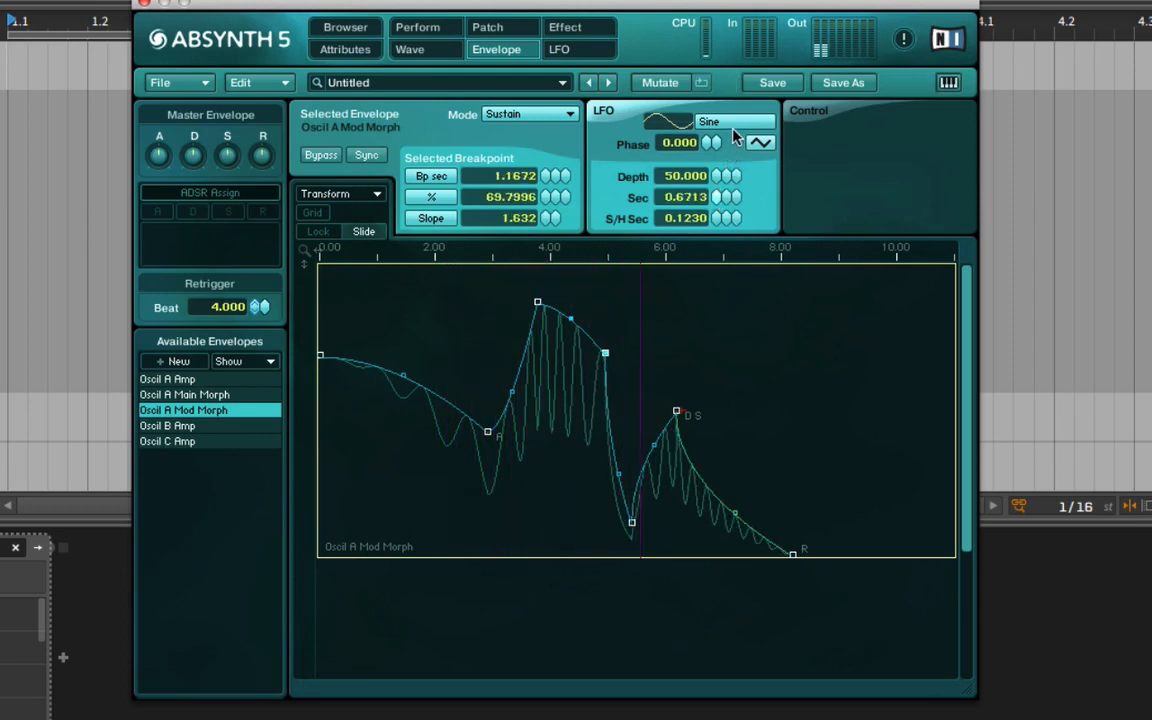
pyautogui.click(789, 552)
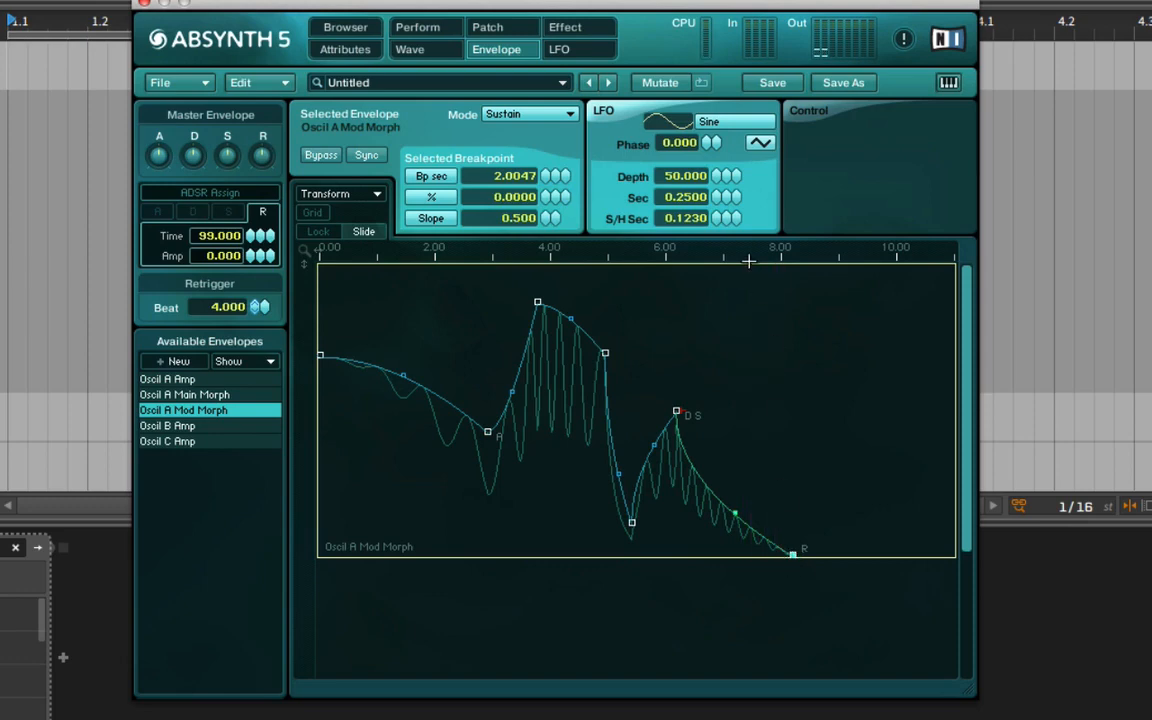
pyautogui.moveTo(719, 197); pyautogui.dragTo(727, 268)
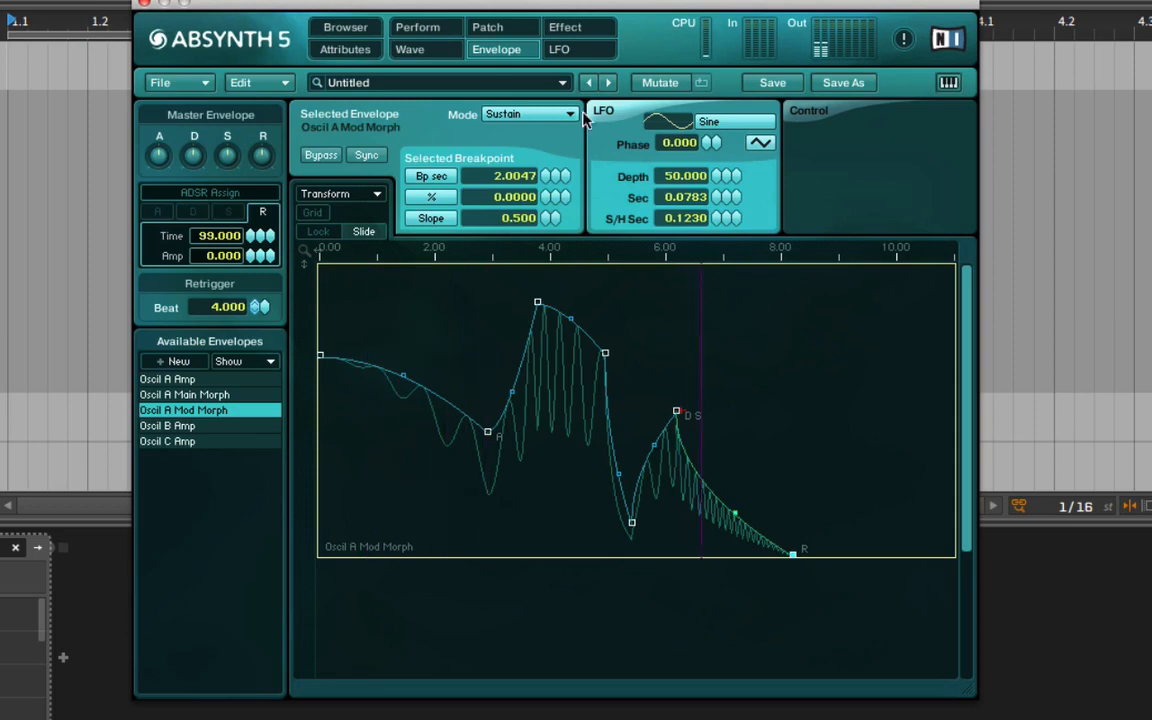
# Set Oscil A's Mod balance to 0.5400 and its modulator transposition to 12.1147.
pyautogui.click(482, 27)
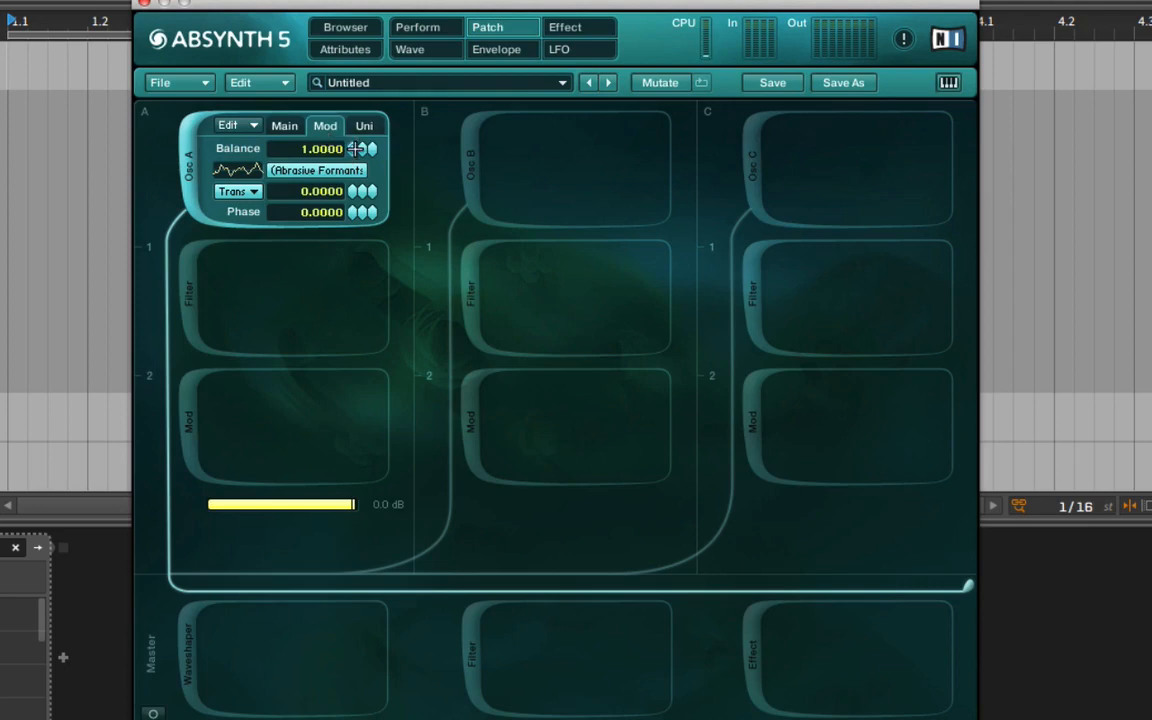
pyautogui.click(284, 126)
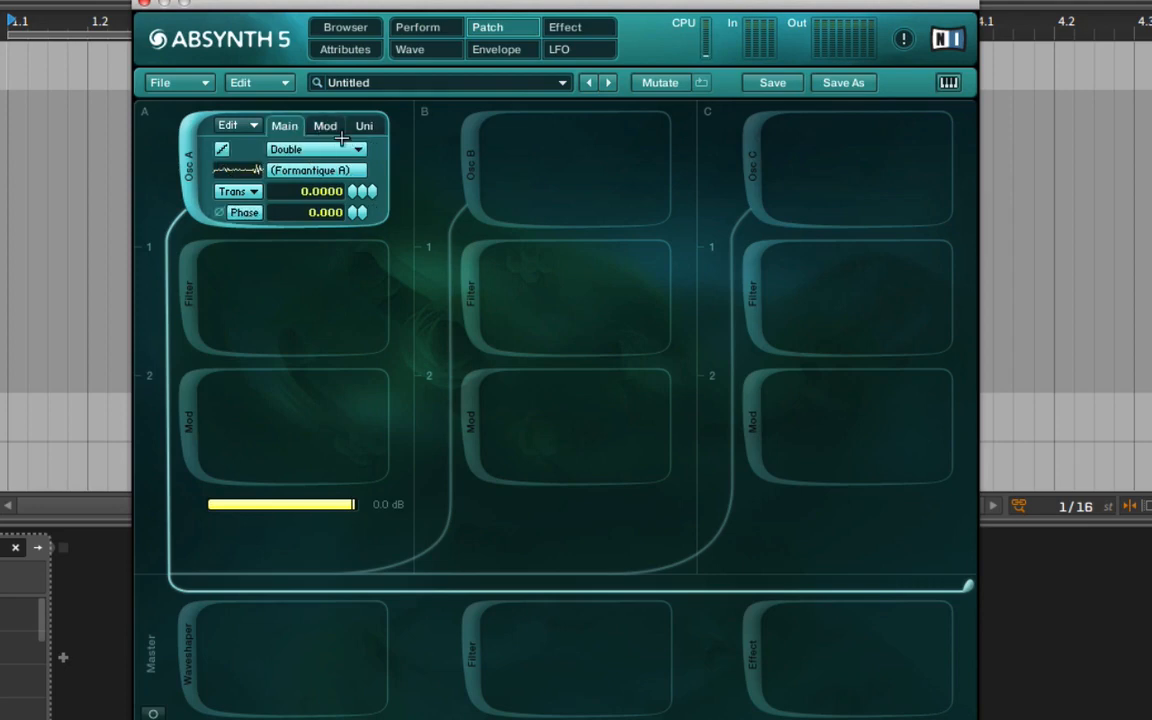
pyautogui.click(324, 127)
pyautogui.moveTo(356, 149)
pyautogui.mouseDown()
pyautogui.moveTo(363, 211)
pyautogui.moveTo(359, 147)
pyautogui.mouseUp()
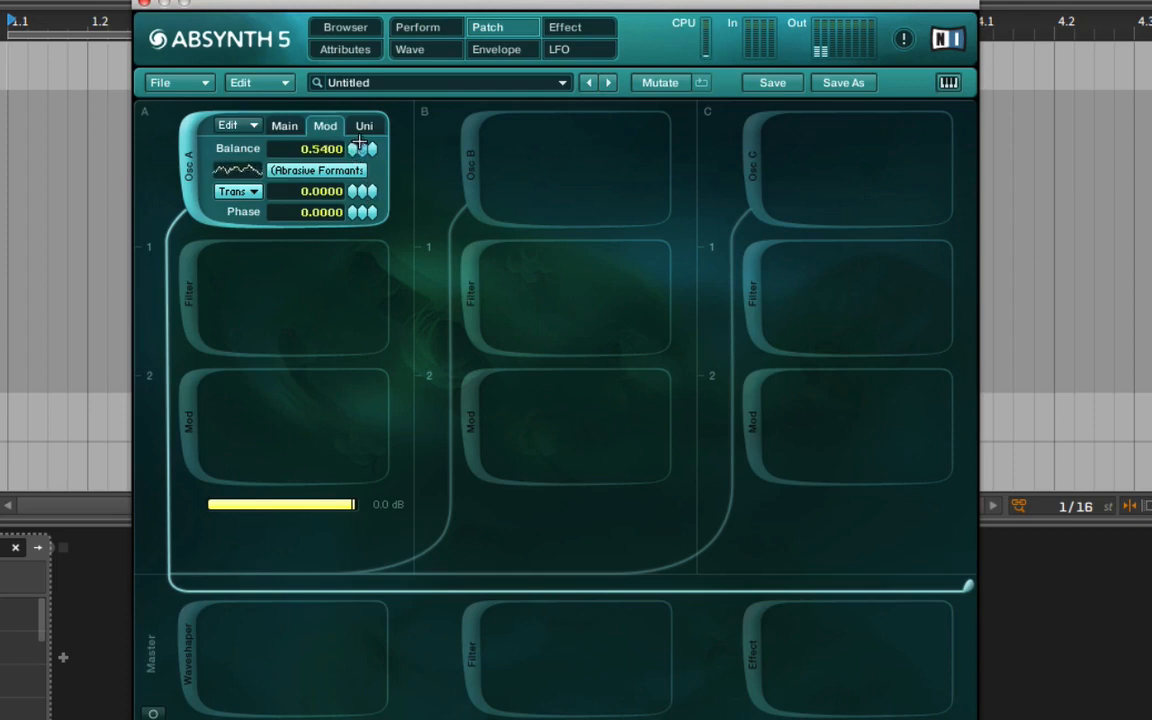
pyautogui.moveTo(356, 194); pyautogui.dragTo(358, 180)
pyautogui.moveTo(380, 173)
pyautogui.mouseDown()
pyautogui.moveTo(361, 181)
pyautogui.moveTo(372, 120)
pyautogui.moveTo(377, 171)
pyautogui.mouseUp()
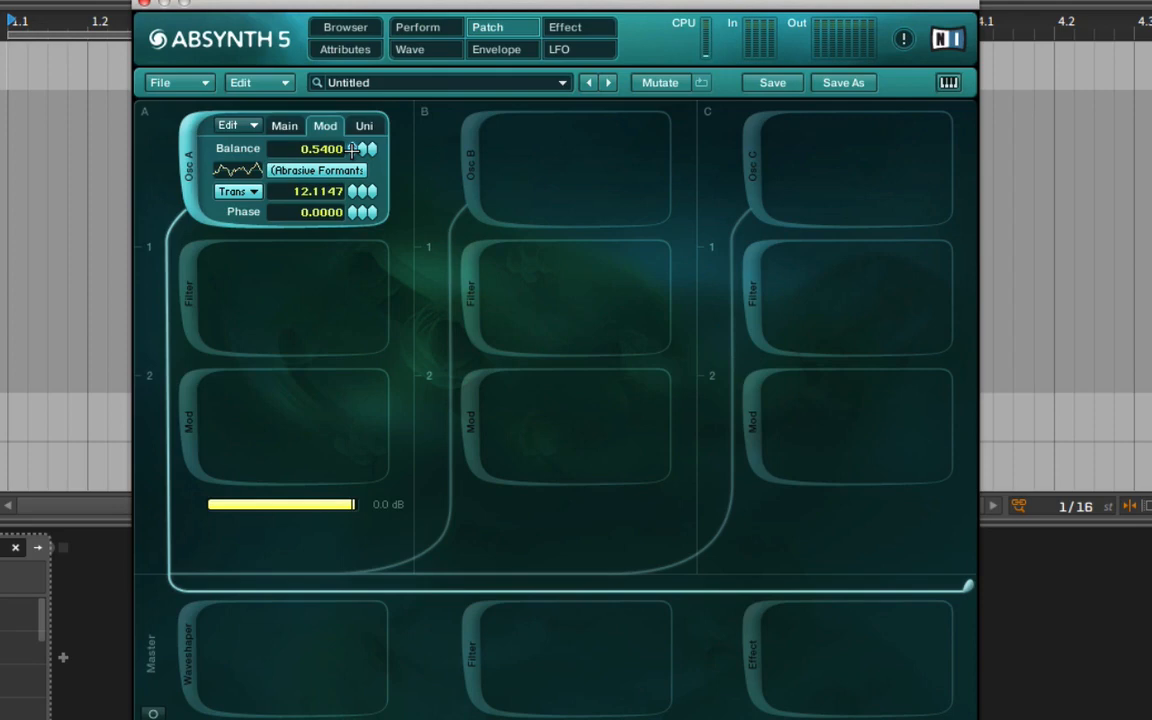
# Create a new envelope for Oscil A's Mod balance, try adjusting the balance value in the patch, and return to the envelope.
pyautogui.click(352, 148)
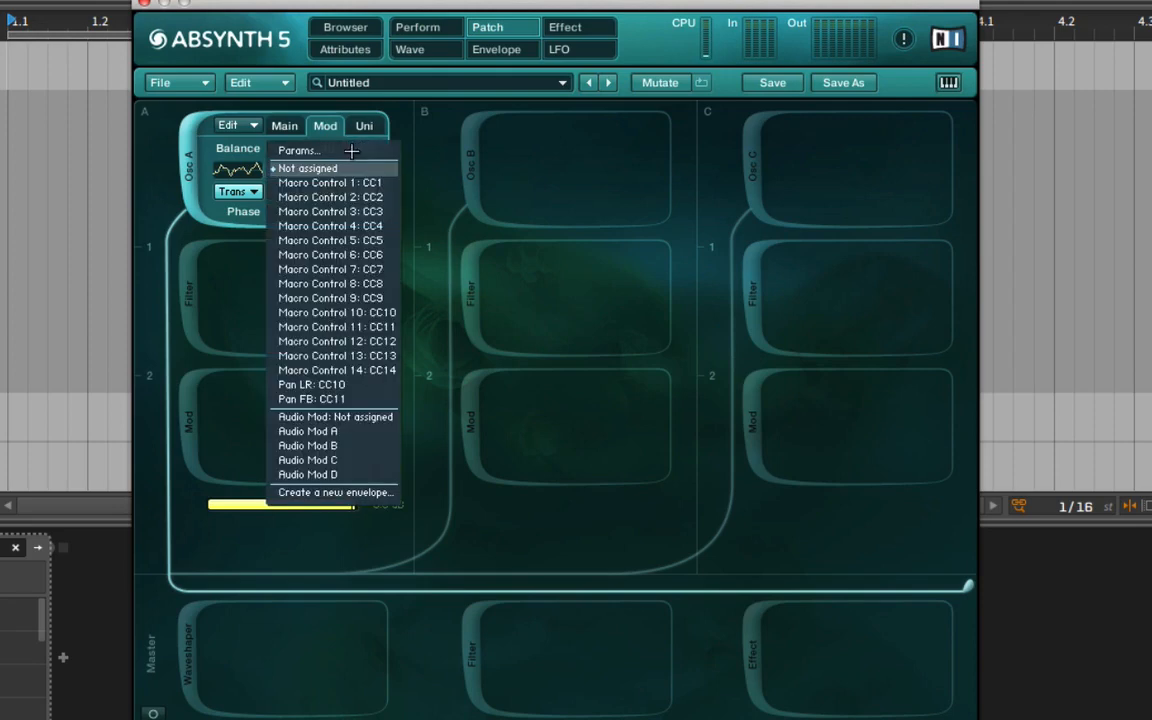
pyautogui.click(336, 492)
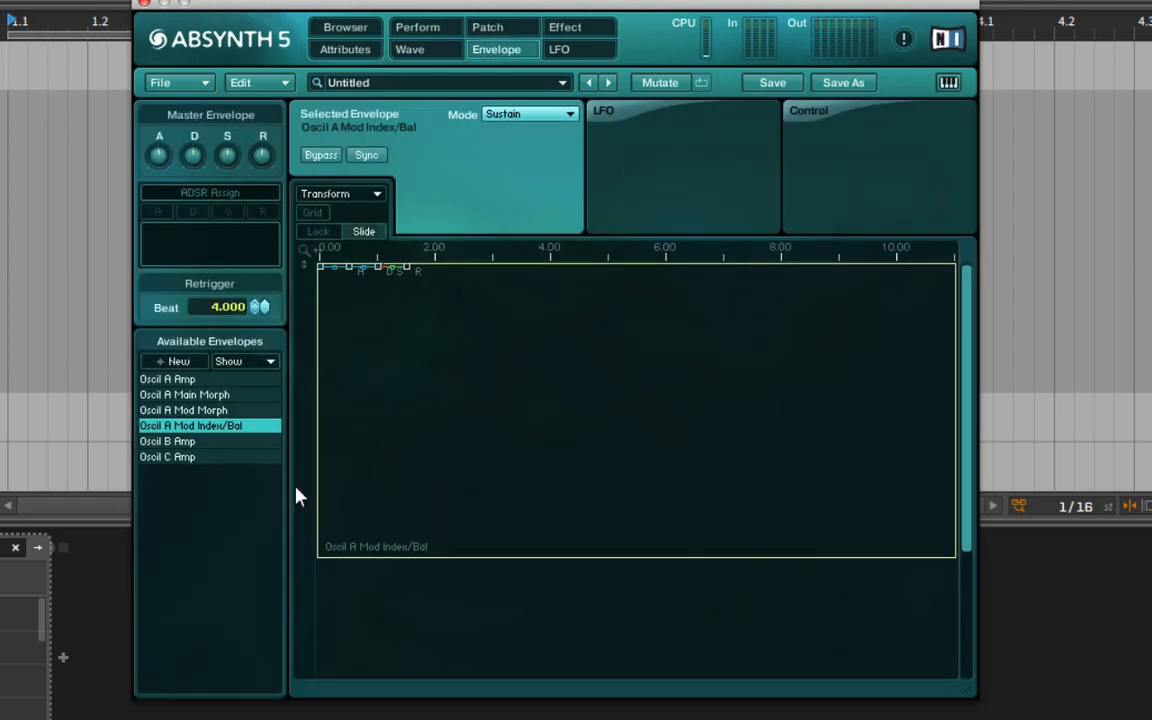
pyautogui.click(490, 27)
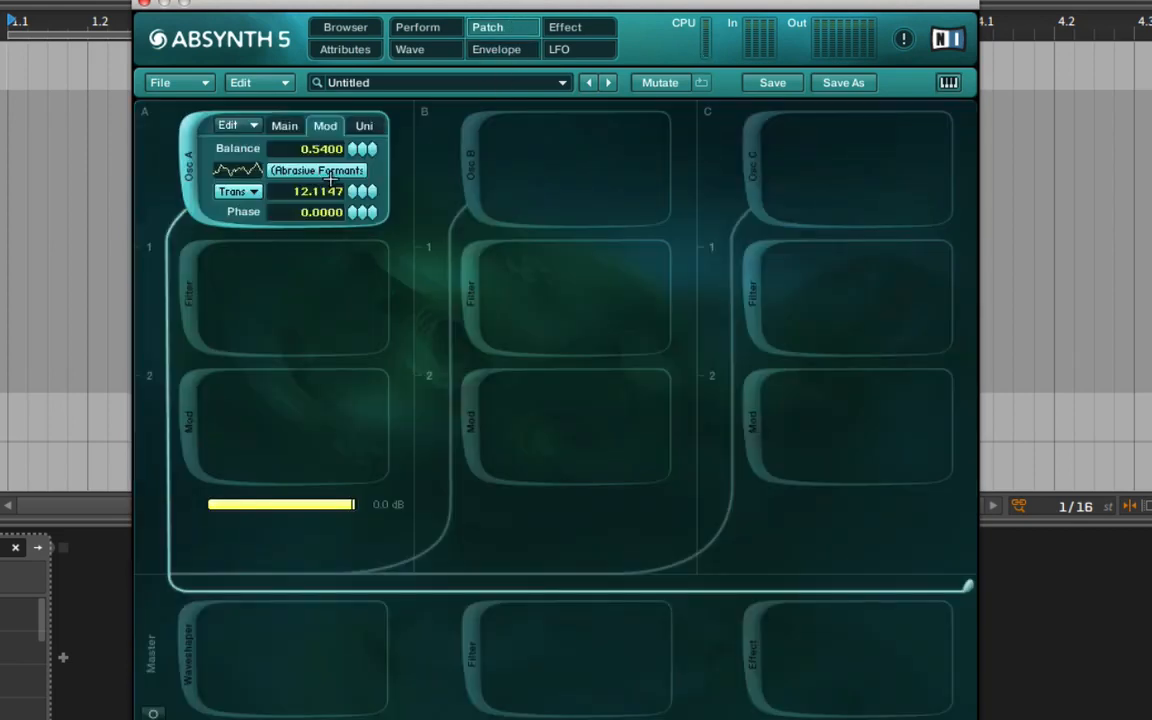
pyautogui.moveTo(318, 148); pyautogui.dragTo(317, 19)
pyautogui.click(500, 47)
# Lower the Mod Index/Bal start point, place the attack point at about 2.95 s with balance 0.3154, and add four more breakpoints.
pyautogui.moveTo(324, 268); pyautogui.dragTo(491, 463)
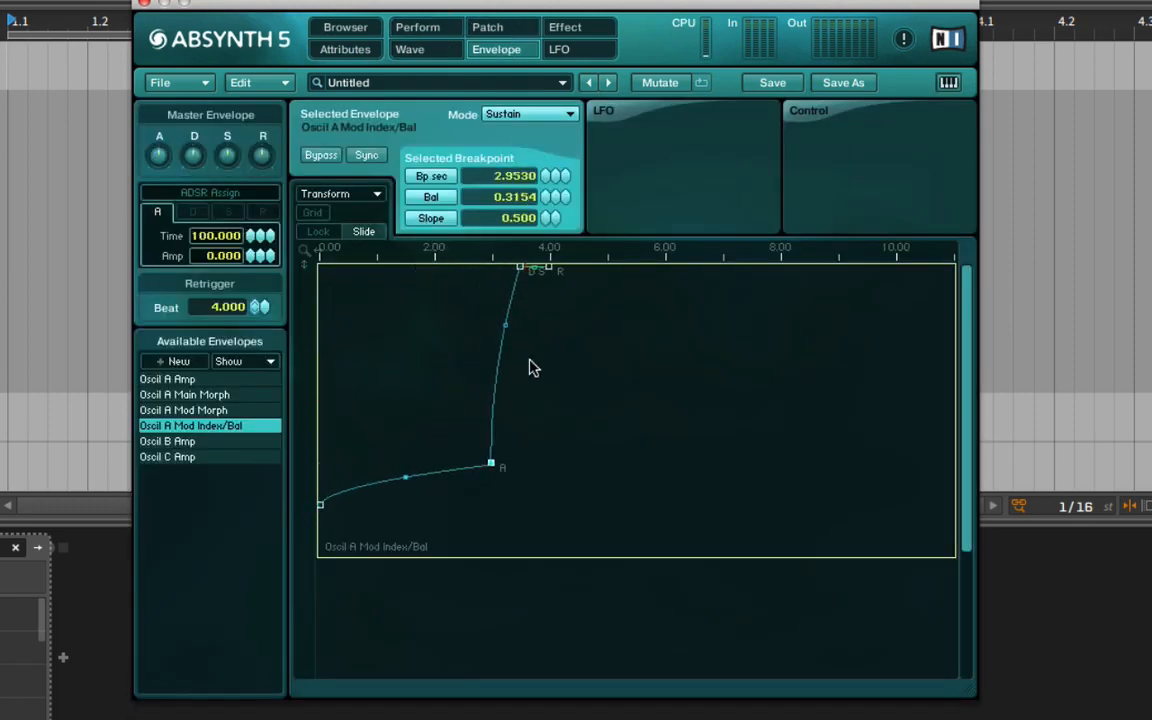
pyautogui.rightClick(532, 364)
pyautogui.rightClick(499, 367)
pyautogui.rightClick(513, 318)
pyautogui.rightClick(418, 472)
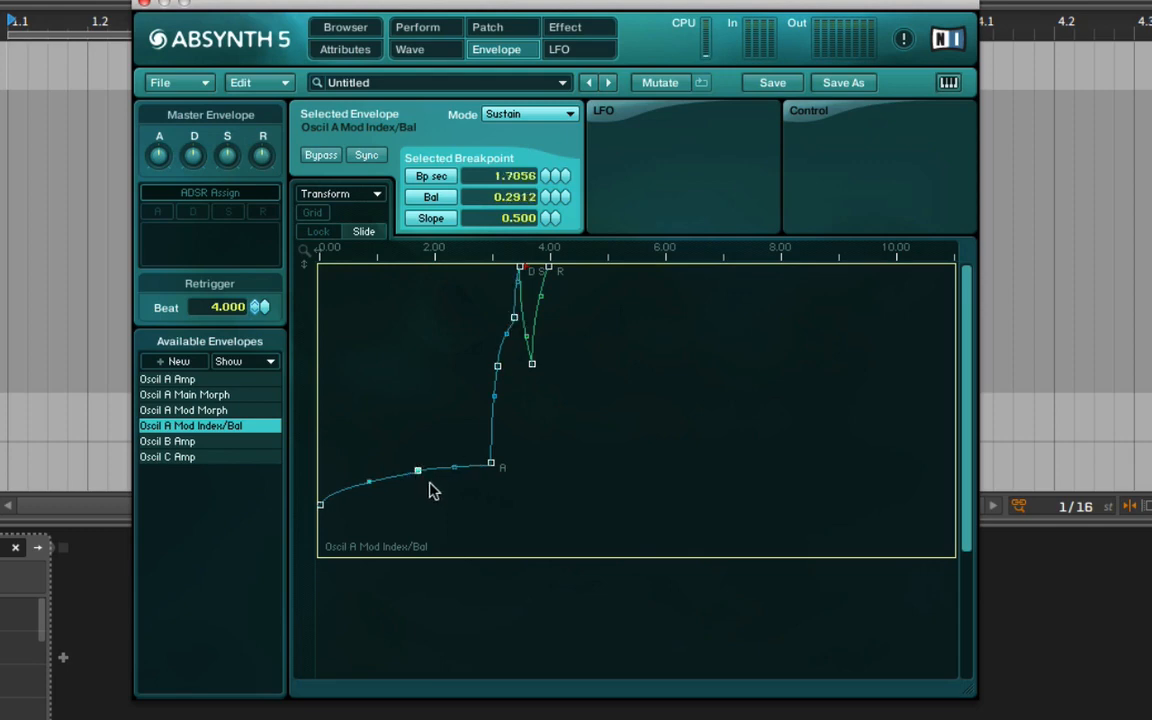
# Raise the new breakpoint before the attack point to form an early peak, and move the breakpoints after the attack out to about 18 s.
pyautogui.moveTo(418, 472); pyautogui.dragTo(457, 284)
pyautogui.moveTo(533, 376); pyautogui.dragTo(631, 435)
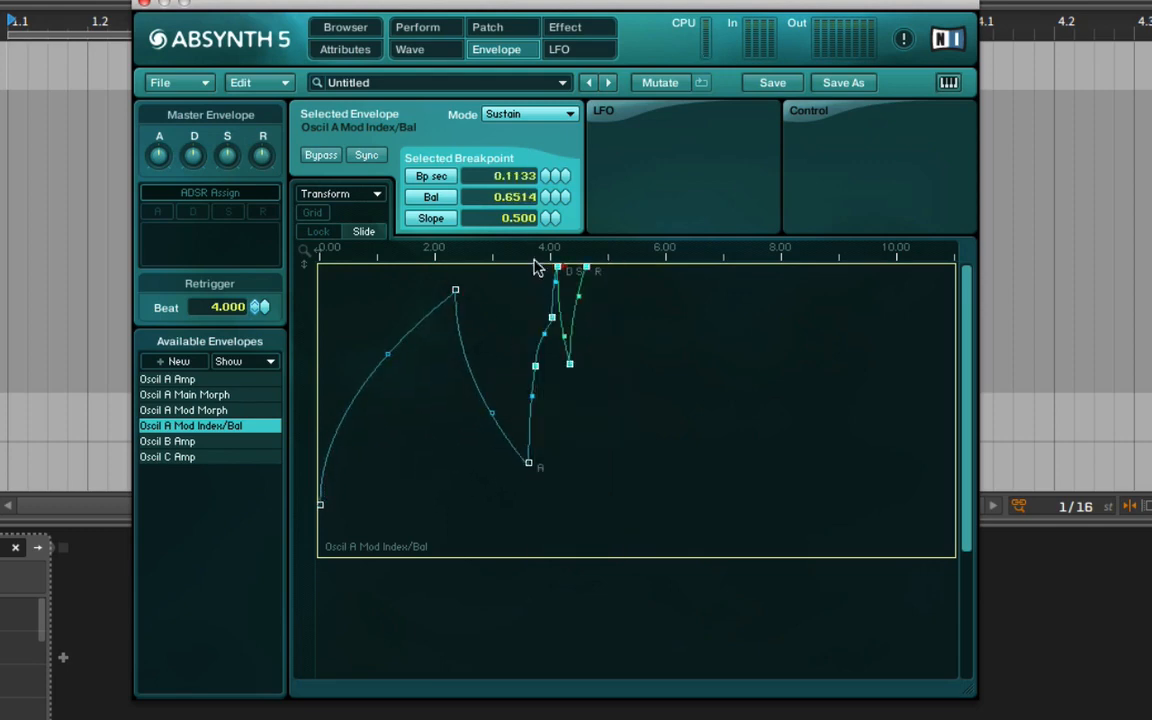
pyautogui.moveTo(521, 242); pyautogui.dragTo(527, 101)
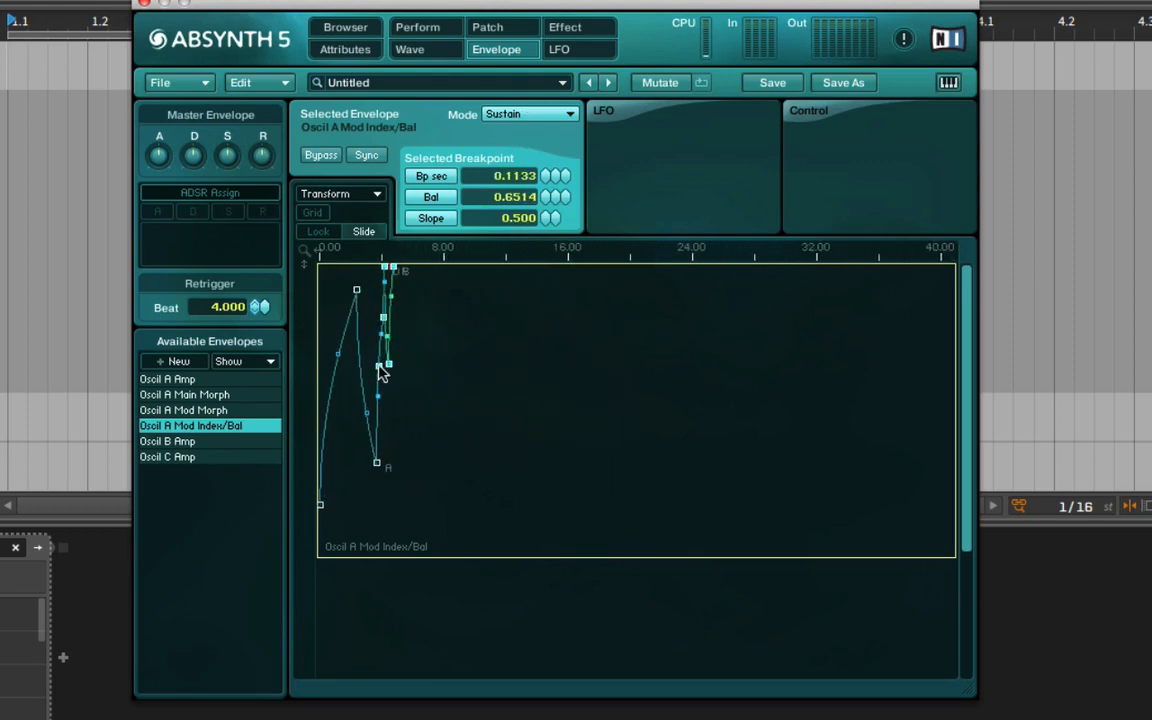
pyautogui.moveTo(379, 366); pyautogui.dragTo(598, 406)
pyautogui.click(612, 308)
pyautogui.click(725, 313)
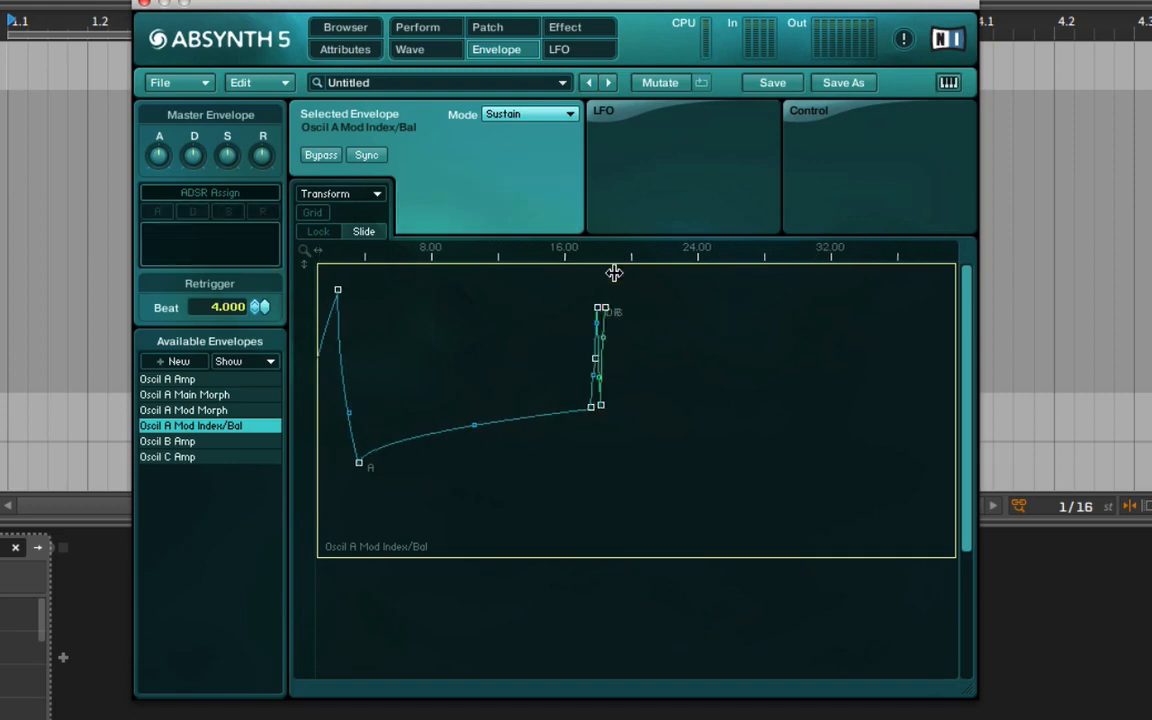
# Remove the extra breakpoint after the sustain point and set the release end to about 6.12 s, balance 0.3885, slope 2.709.
pyautogui.moveTo(615, 262); pyautogui.dragTo(731, 441)
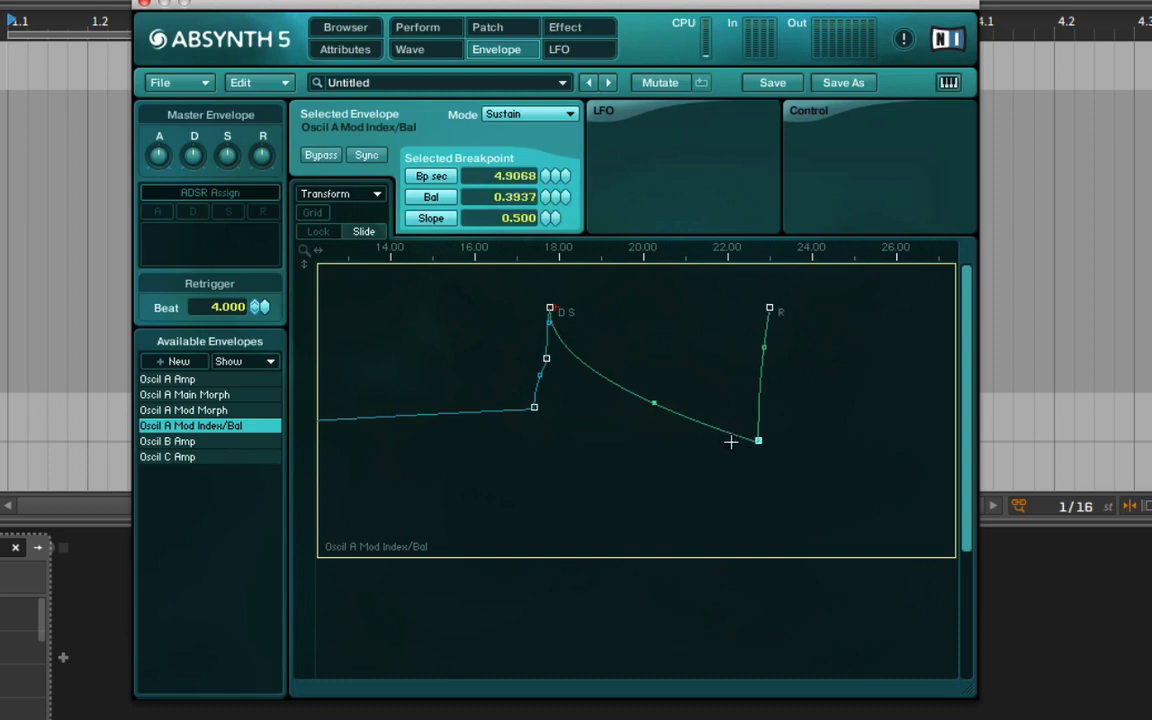
pyautogui.doubleClick(758, 441)
pyautogui.moveTo(771, 309); pyautogui.dragTo(810, 442)
pyautogui.moveTo(684, 404); pyautogui.dragTo(717, 381)
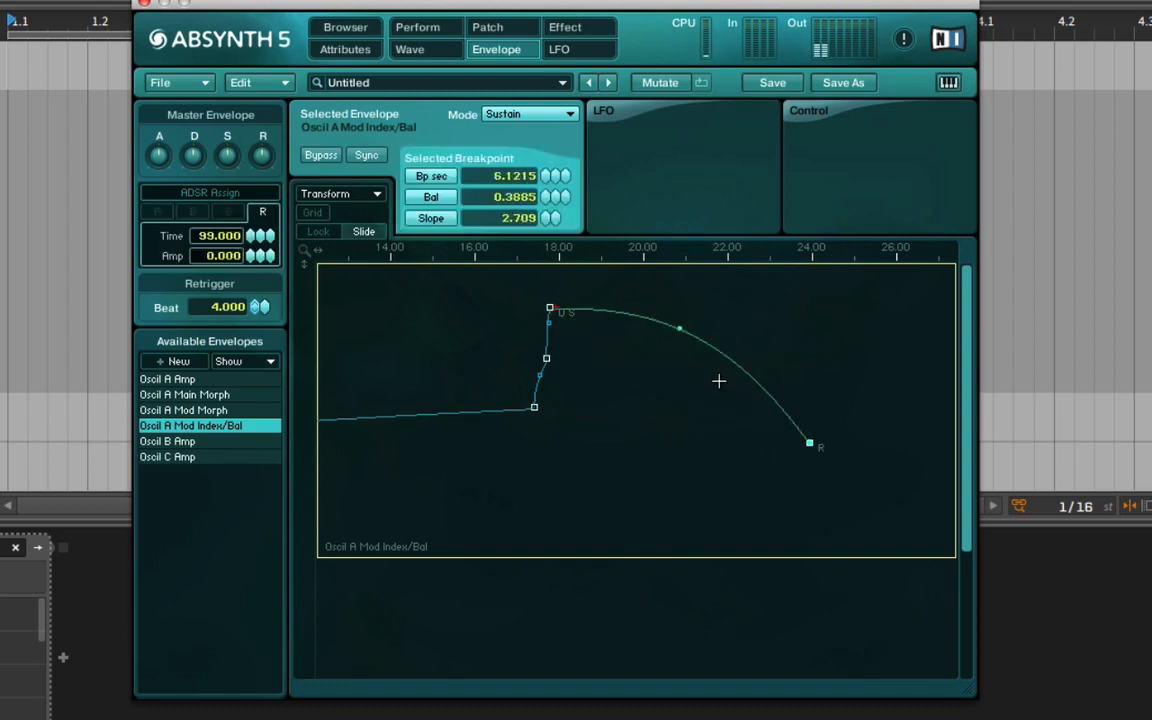
# Move the breakpoint after the attack to about 17 s along at balance 0.86, and the following one to about 43 s on the timeline.
pyautogui.moveTo(621, 256); pyautogui.dragTo(632, 116)
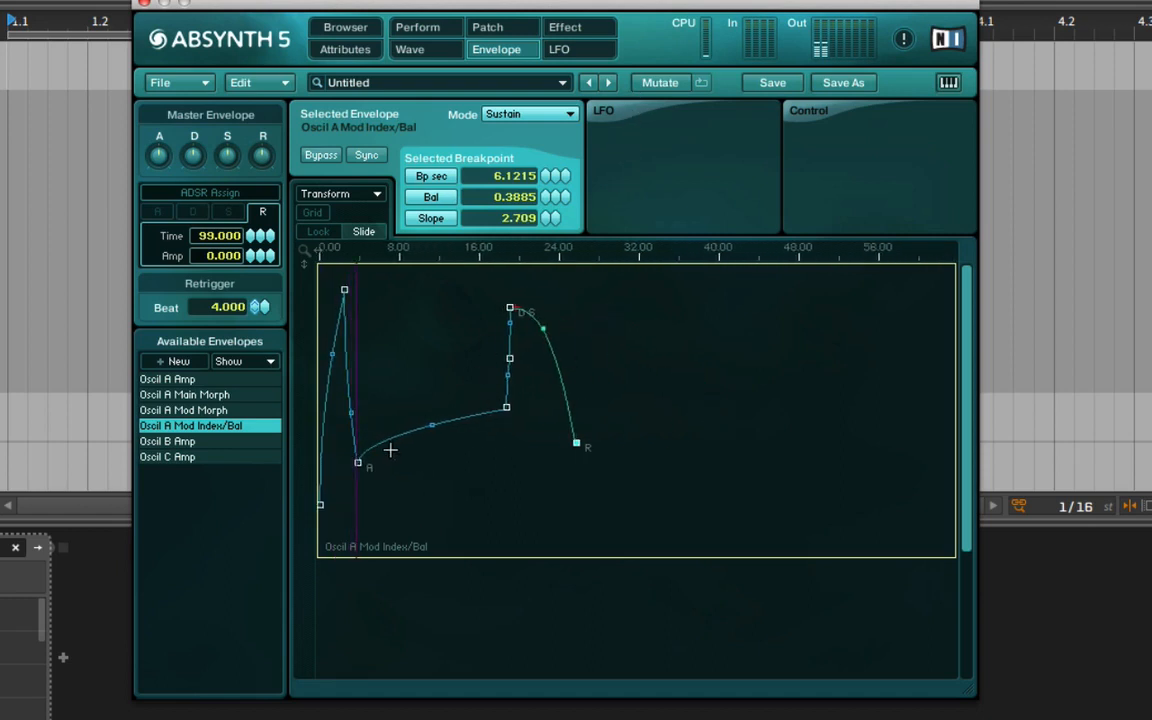
pyautogui.moveTo(508, 409); pyautogui.dragTo(589, 448)
pyautogui.moveTo(591, 357); pyautogui.dragTo(797, 403)
pyautogui.moveTo(588, 452); pyautogui.dragTo(541, 308)
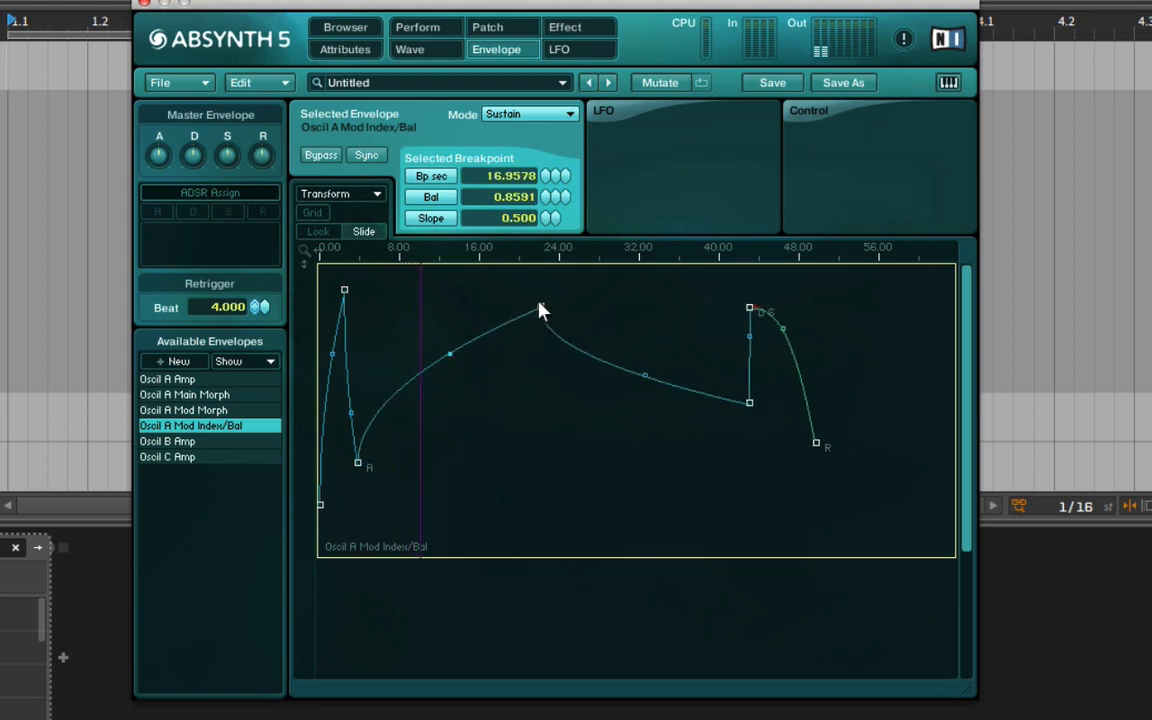
# Enable the Mod Index/Bal envelope's LFO with the Organ 3 wave and set its period at the middle peak breakpoint to 2.6391 s.
pyautogui.click(608, 112)
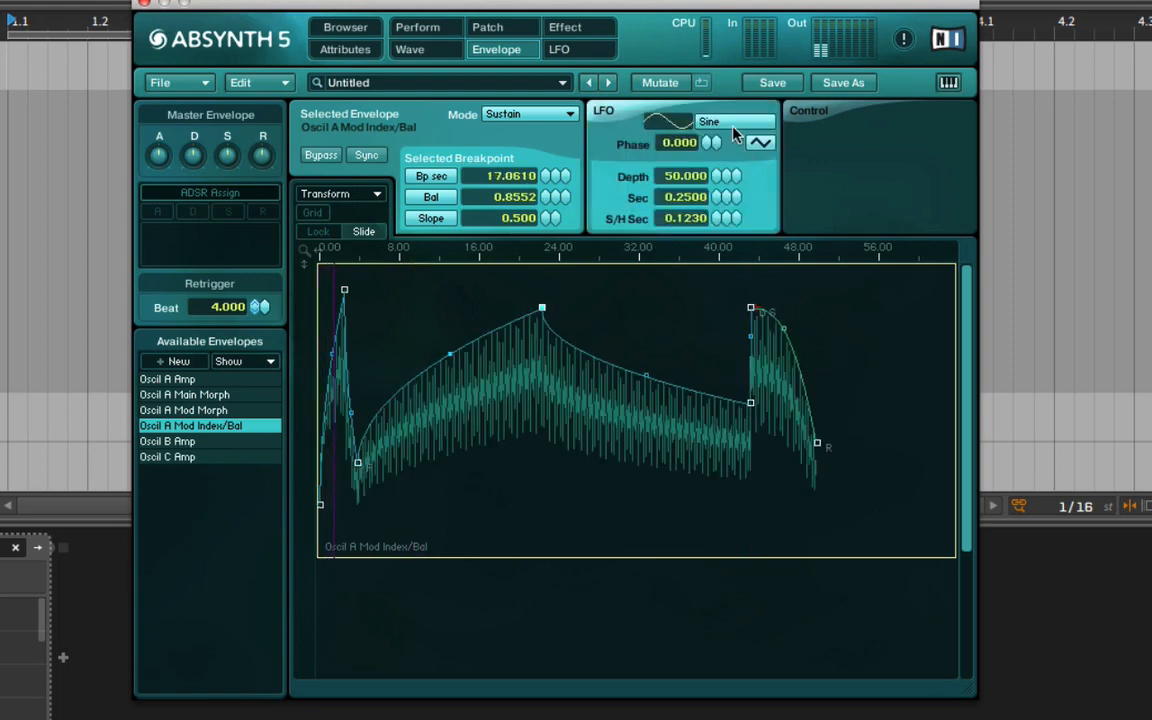
pyautogui.click(733, 123)
pyautogui.click(659, 408)
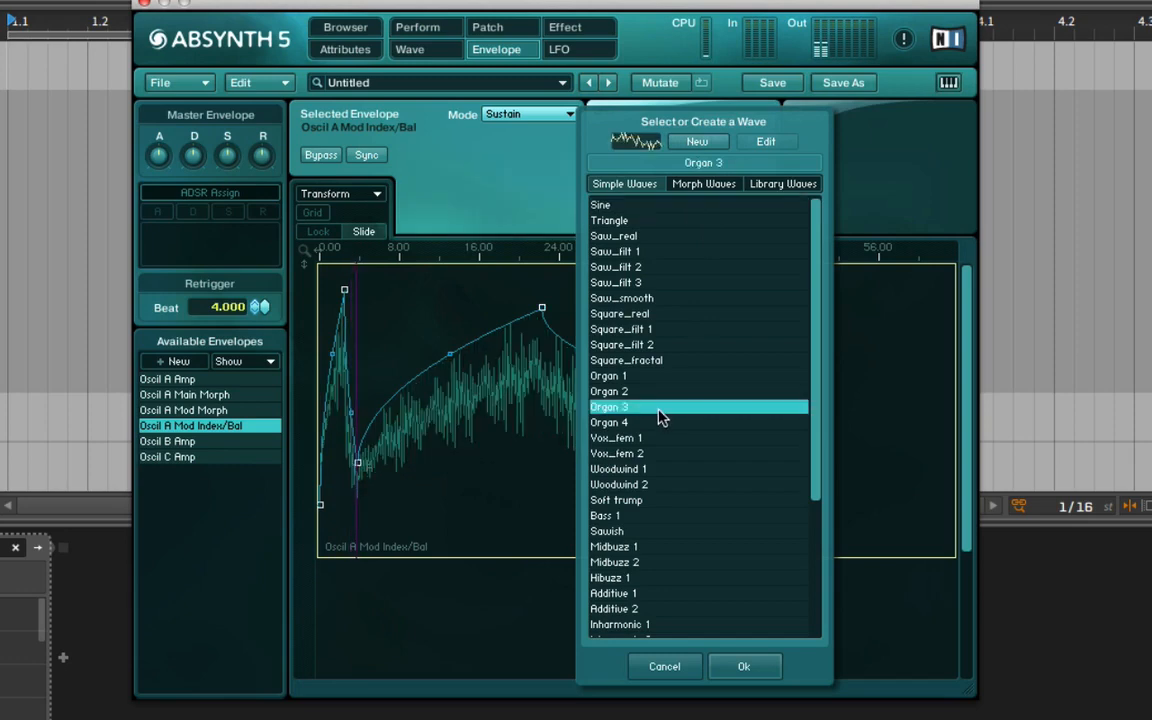
pyautogui.click(745, 666)
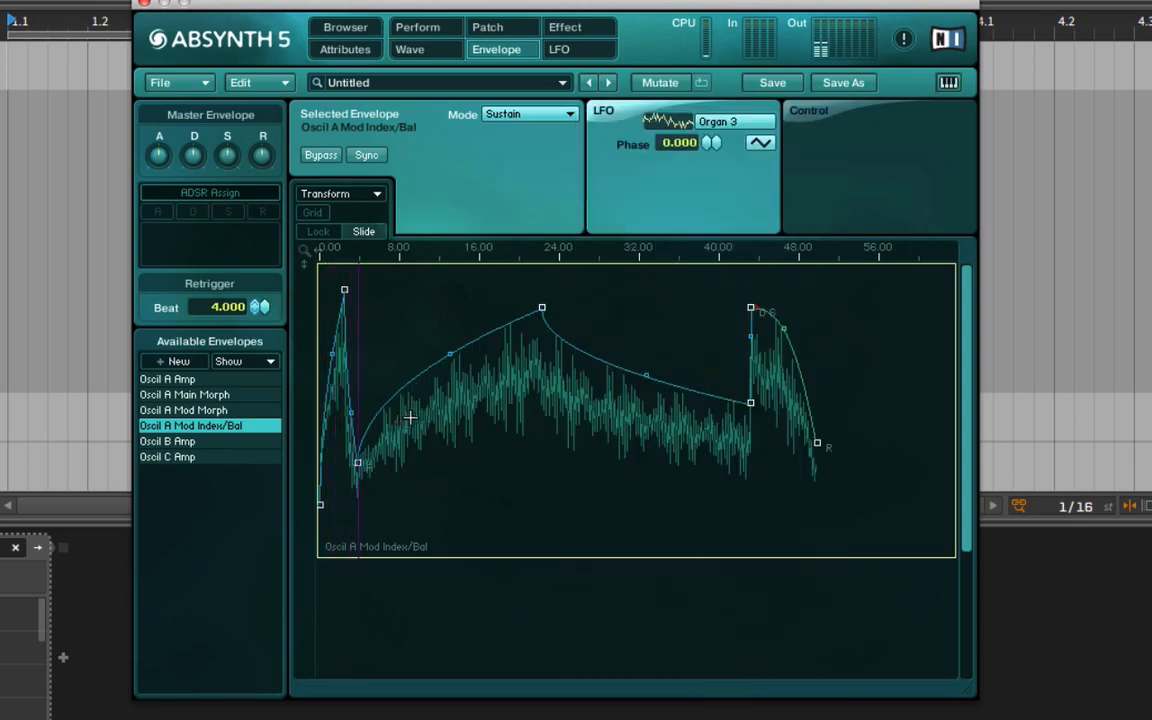
pyautogui.click(542, 310)
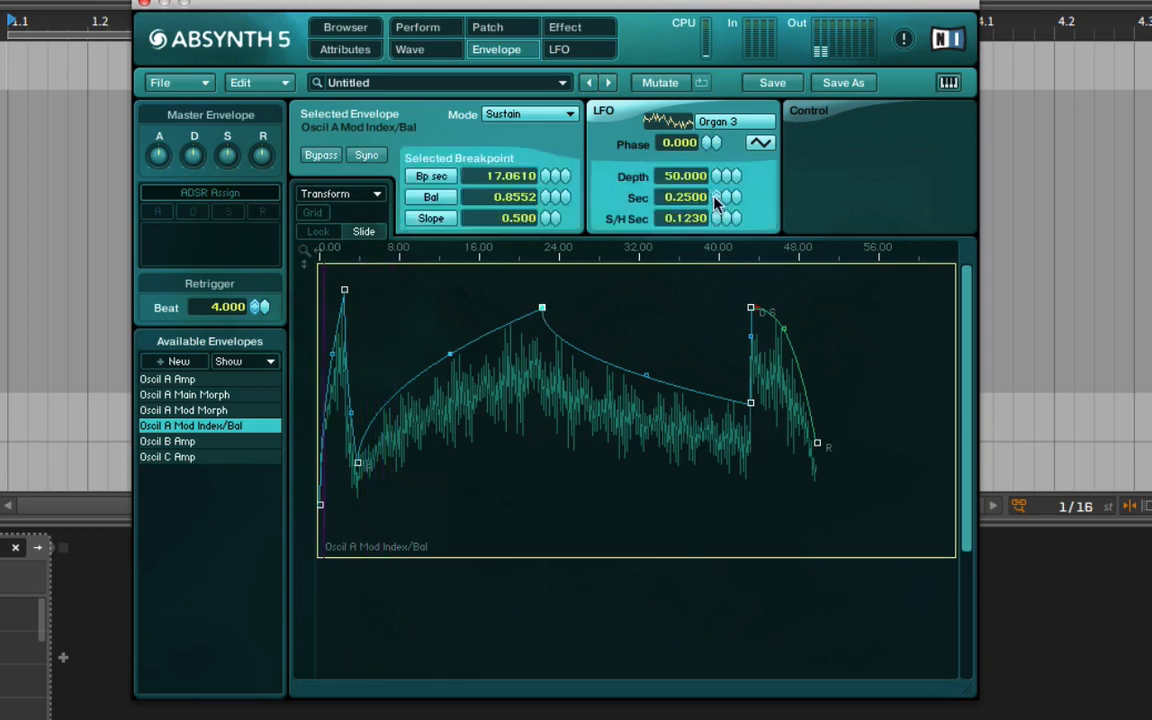
pyautogui.moveTo(718, 190); pyautogui.dragTo(684, 150)
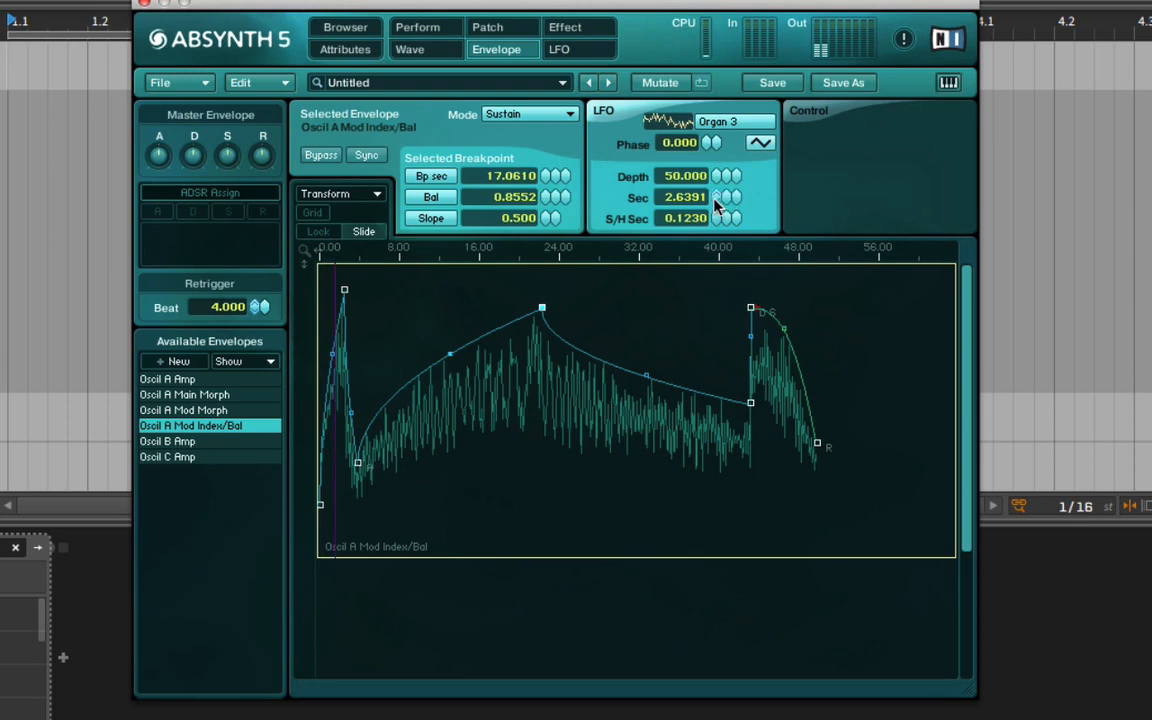
# Set the middle peak's LFO period to 2.9282 s, and exaggerate the contour with the middle peak at balance 0.9591 and the pre-sustain breakpoint at 0.1738.
pyautogui.moveTo(728, 198); pyautogui.dragTo(720, 195)
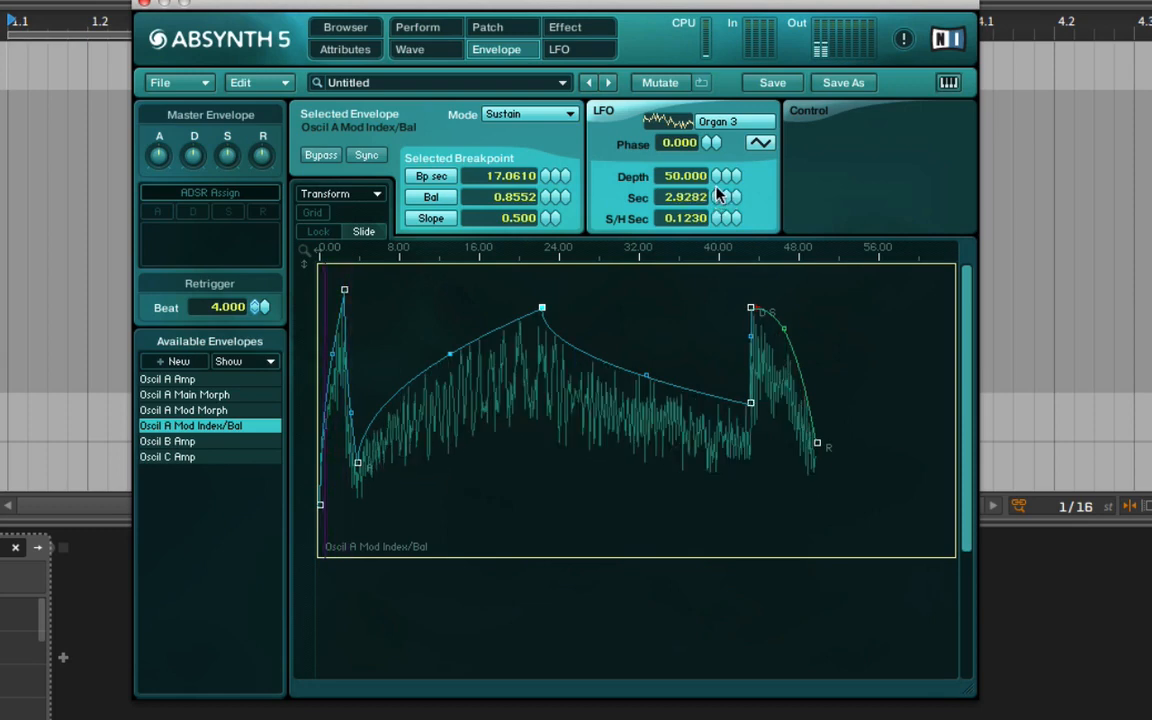
pyautogui.moveTo(344, 290); pyautogui.dragTo(346, 266)
pyautogui.moveTo(547, 311); pyautogui.dragTo(545, 280)
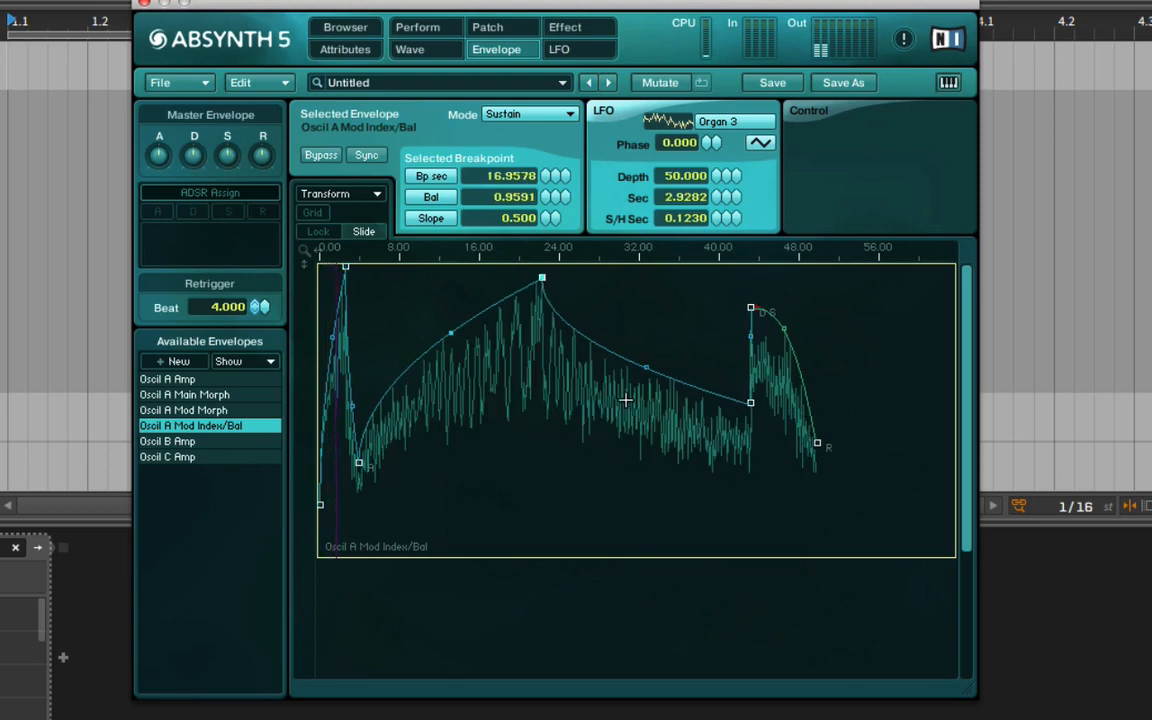
pyautogui.moveTo(753, 405); pyautogui.dragTo(757, 504)
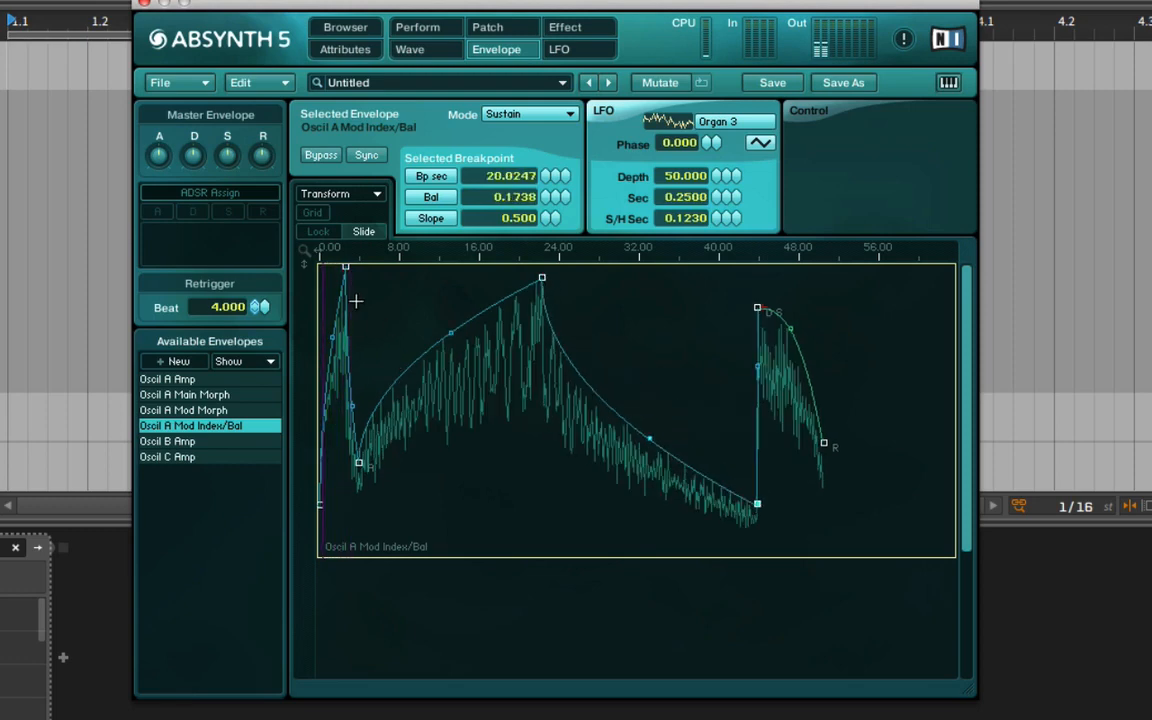
# Move the first peak to 10.7193 s at balance 0.8347, the middle peak to 18.8160 s at 0.8129, and the pre-sustain breakpoint to 12.3853 s at 0.4777.
pyautogui.moveTo(345, 267); pyautogui.dragTo(434, 318)
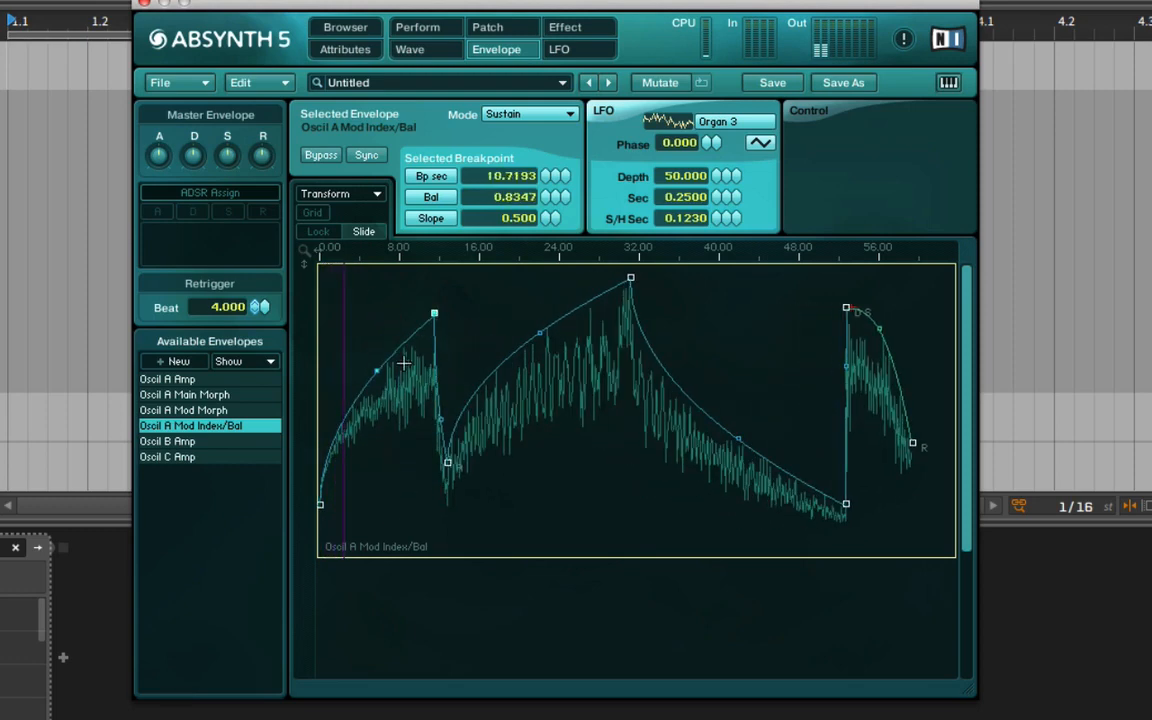
pyautogui.moveTo(631, 284); pyautogui.dragTo(659, 325)
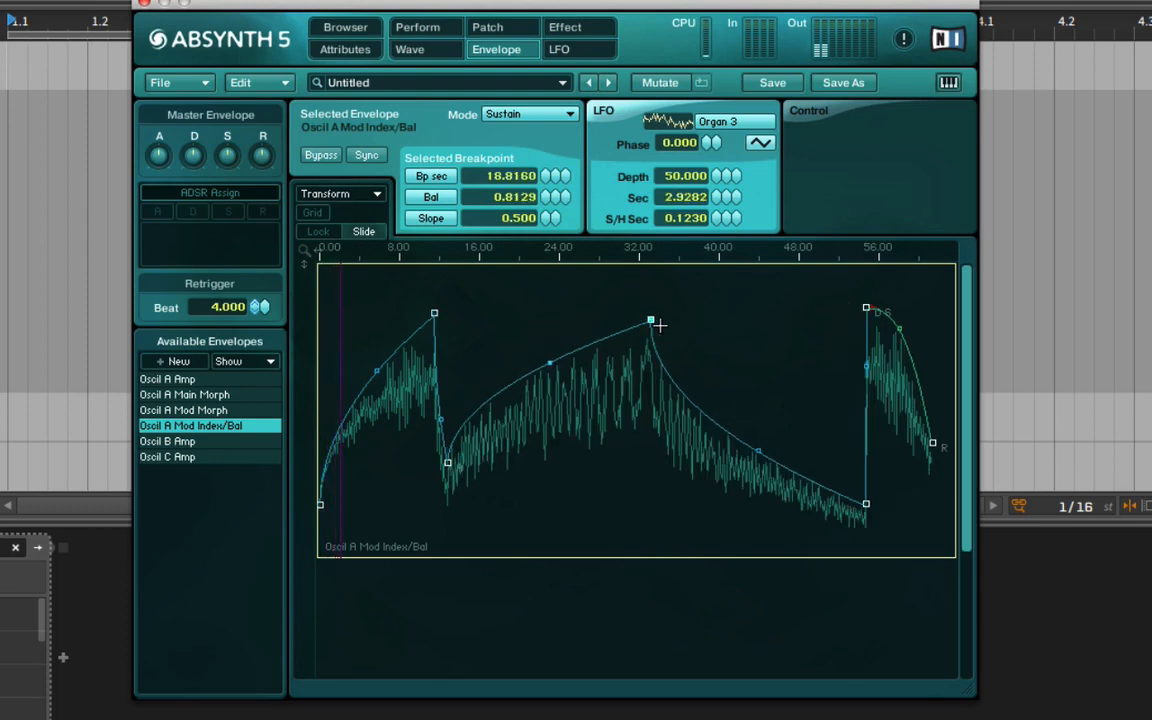
pyautogui.click(866, 308)
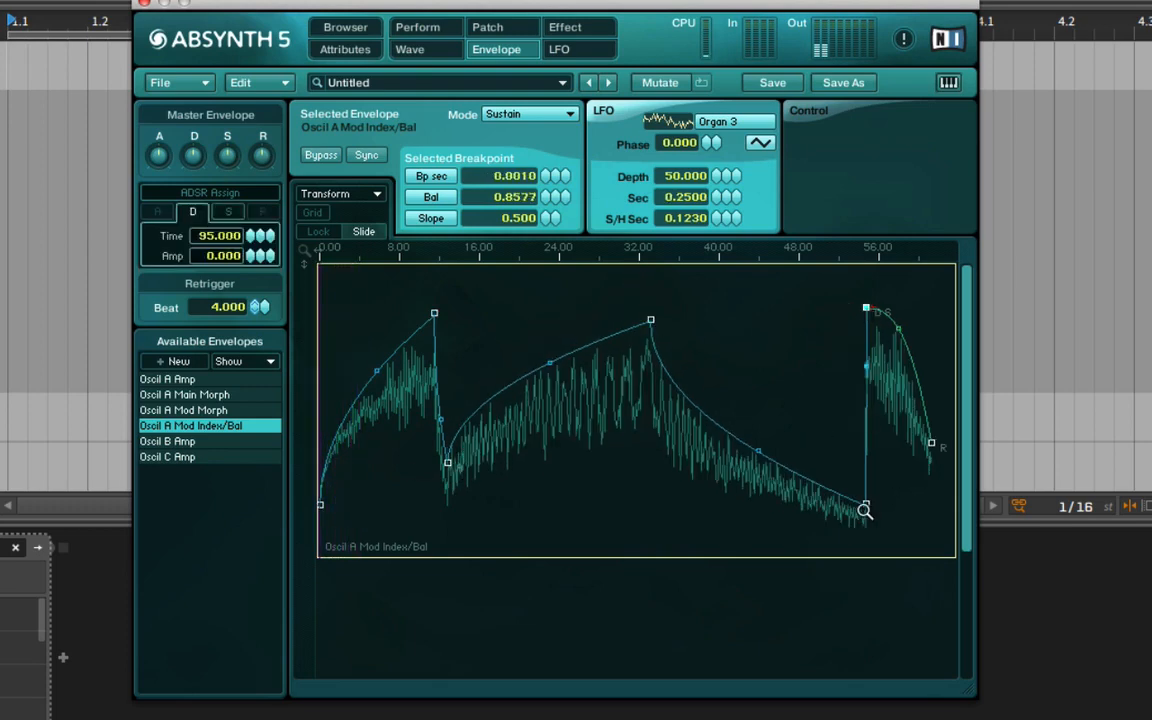
pyautogui.moveTo(865, 508); pyautogui.dragTo(784, 416)
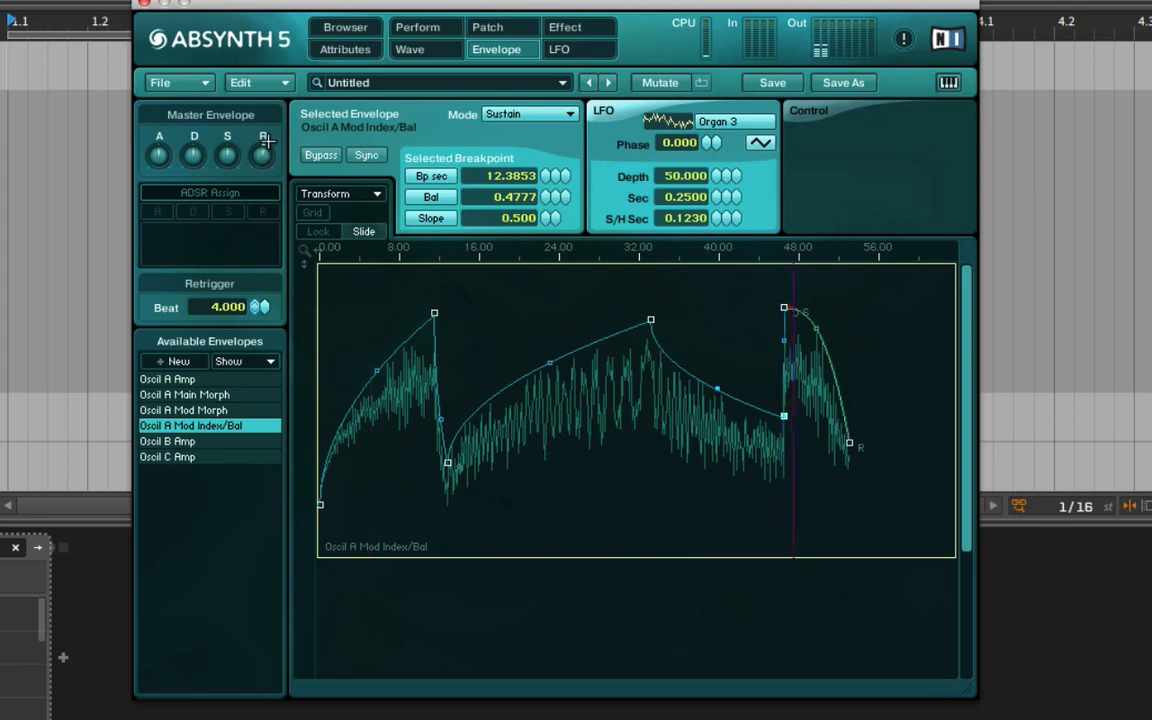
# Display the Oscil A Amp envelope, and set Osc A's unison to 6 voices with Trans 0.1700 and Rand 0.1600.
pyautogui.click(231, 380)
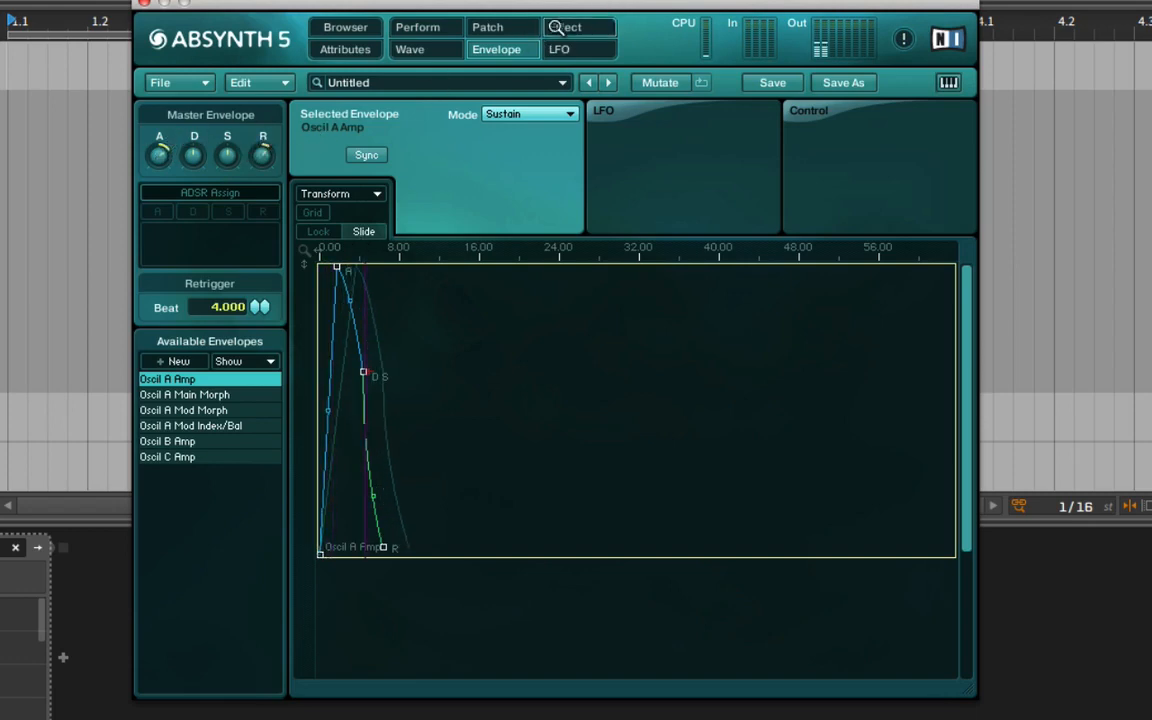
pyautogui.click(488, 28)
pyautogui.click(362, 125)
pyautogui.moveTo(352, 153); pyautogui.dragTo(372, 172)
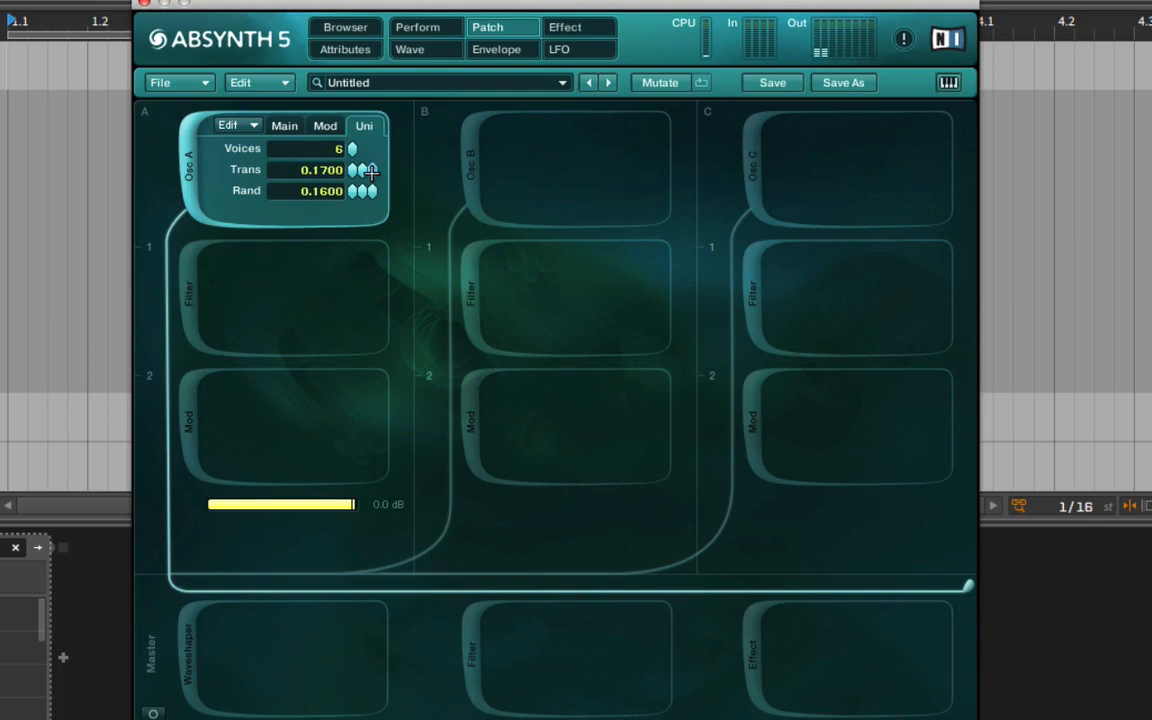
# Choose the Resonators effect and switch on all three resonators, setting the second to Synthetic mode and the third to Natural.
pyautogui.click(565, 30)
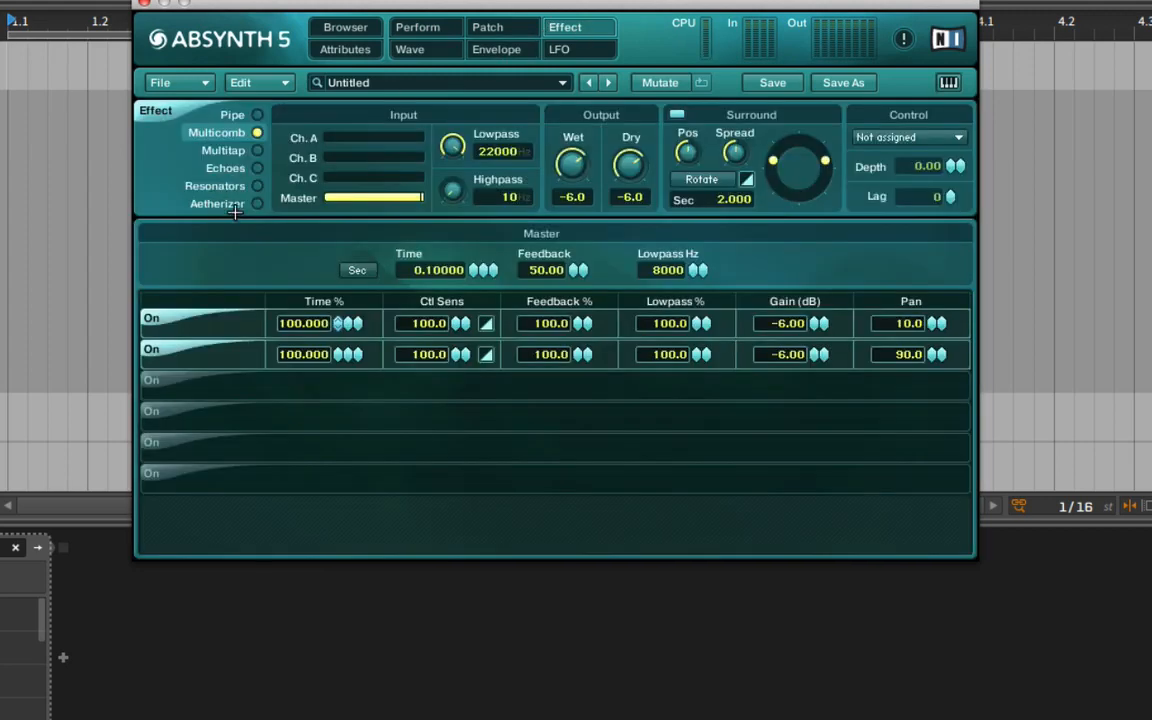
pyautogui.click(257, 186)
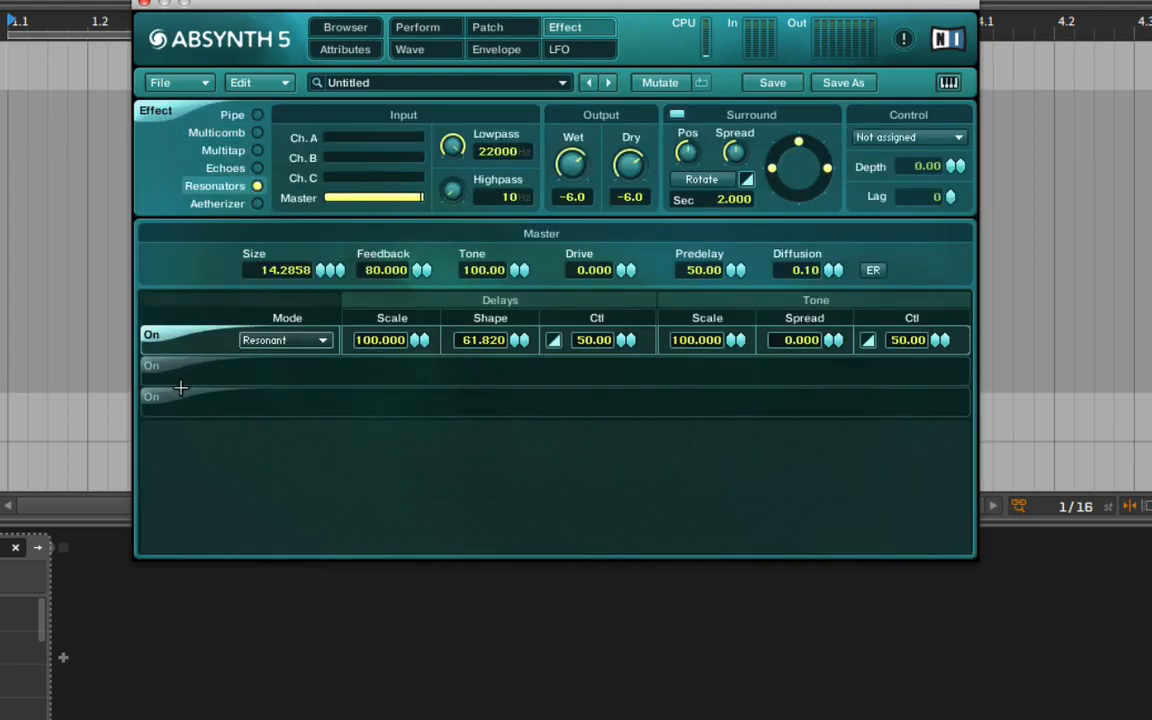
pyautogui.click(152, 368)
pyautogui.click(295, 371)
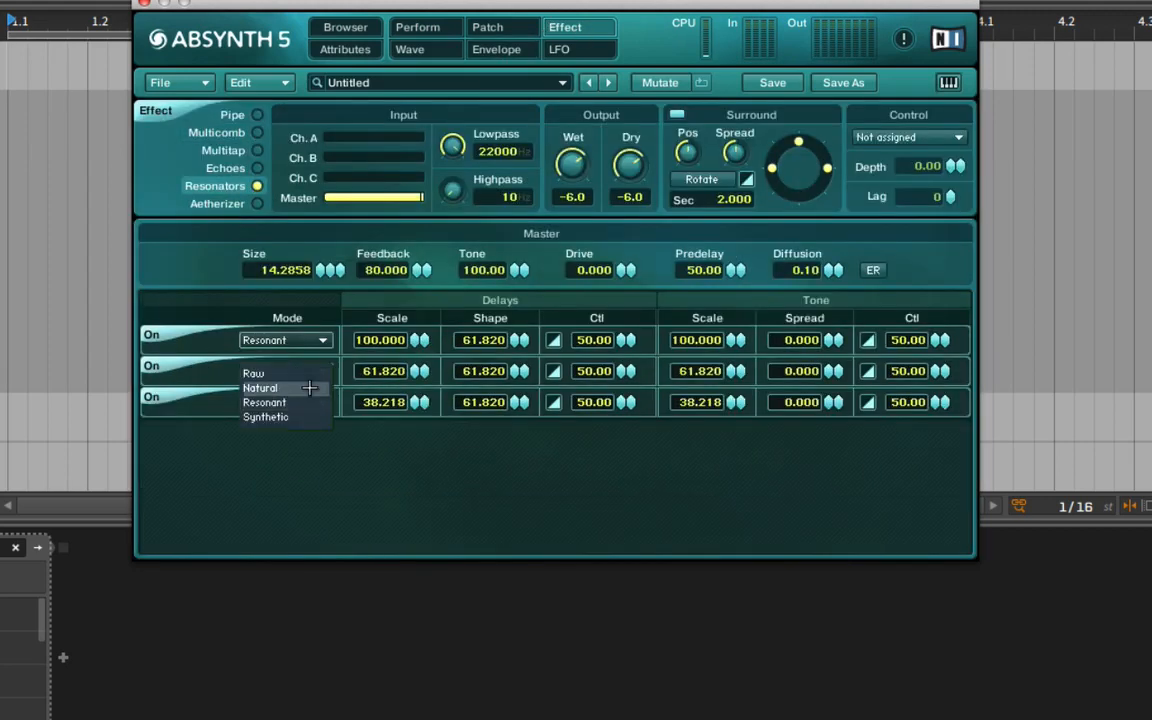
pyautogui.click(301, 416)
pyautogui.click(300, 402)
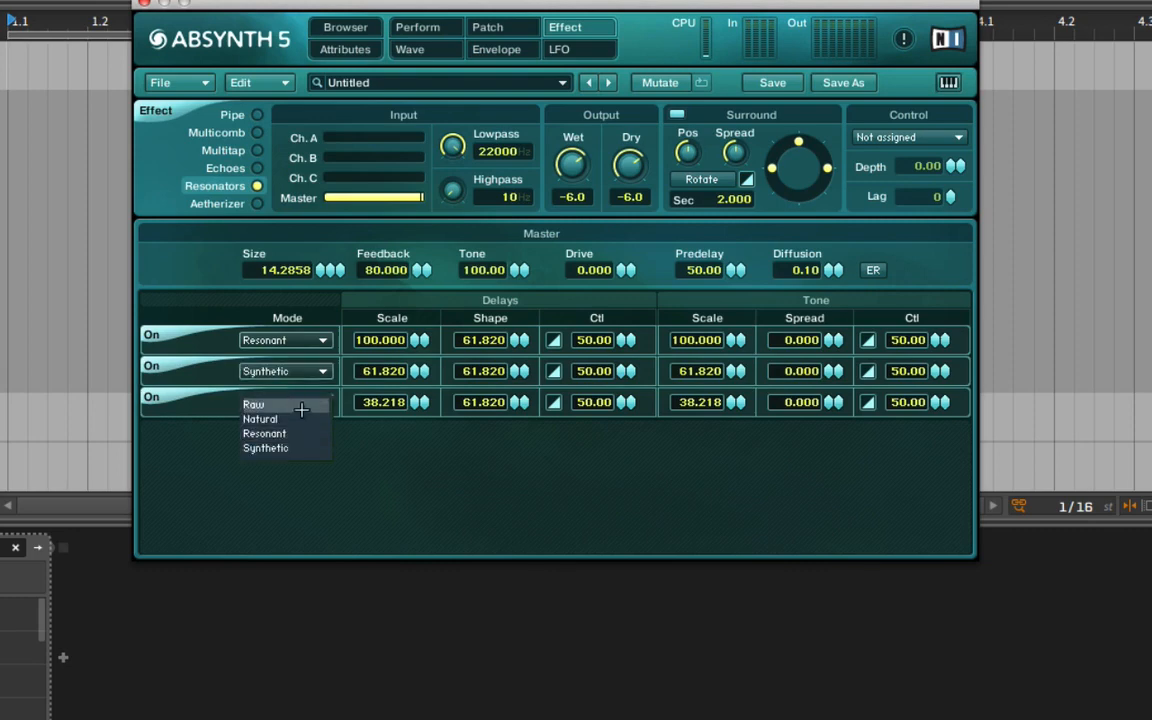
pyautogui.click(260, 419)
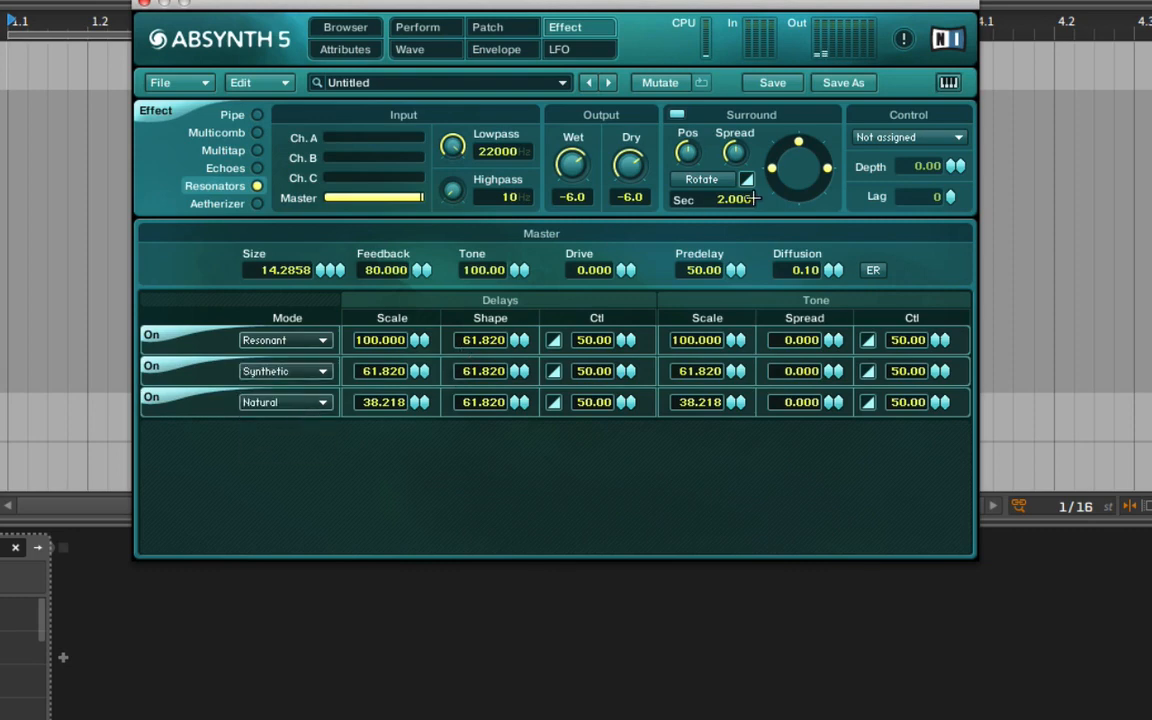
# Enable surround rotation for the Resonators effect and adjust its rotation time.
pyautogui.click(712, 184)
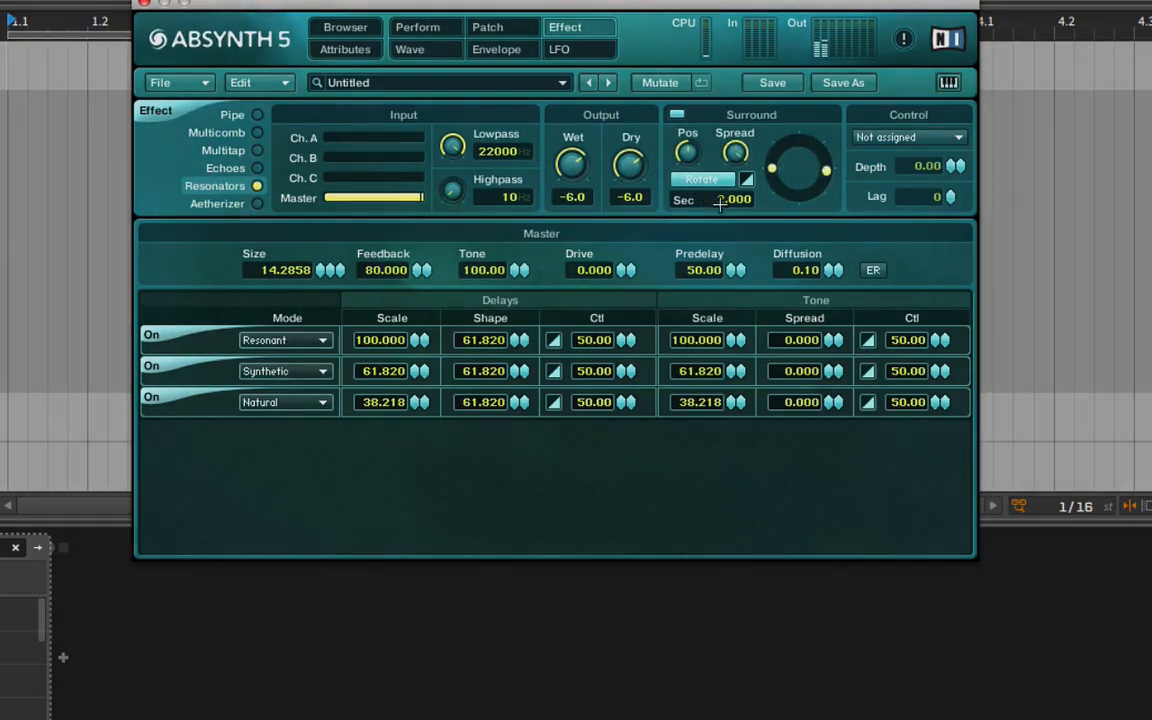
pyautogui.moveTo(720, 201); pyautogui.dragTo(725, 181)
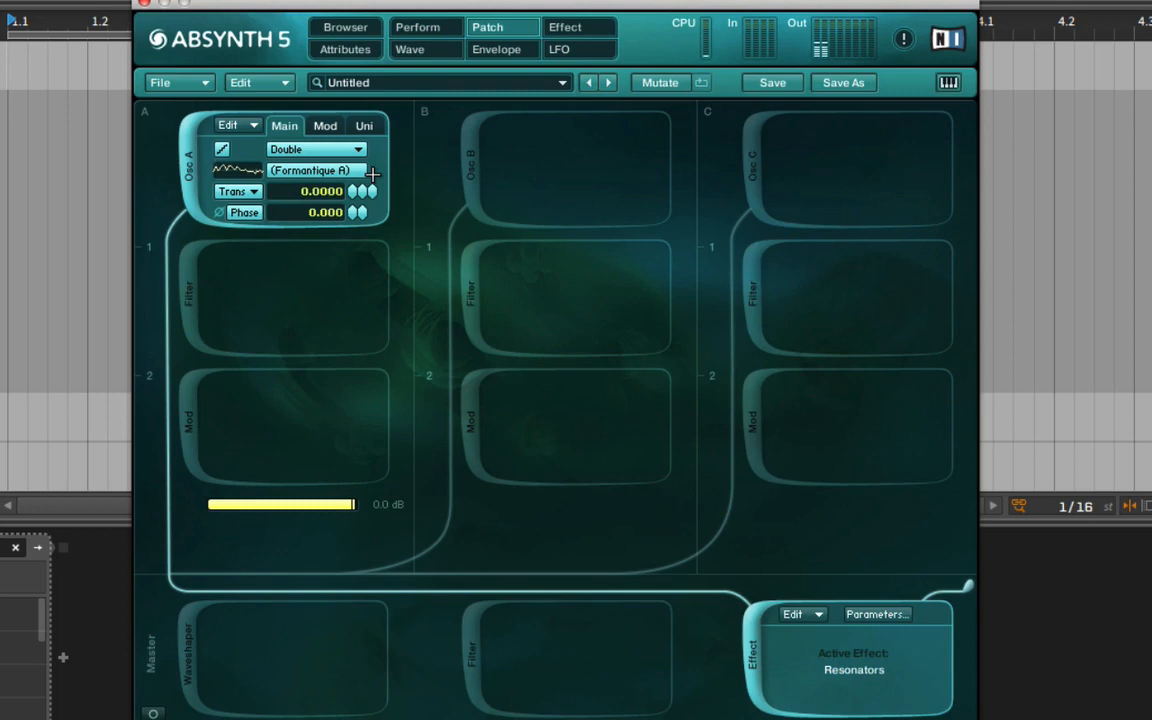
# Show the Mod settings of Osc A in the patch.
pyautogui.click(326, 126)
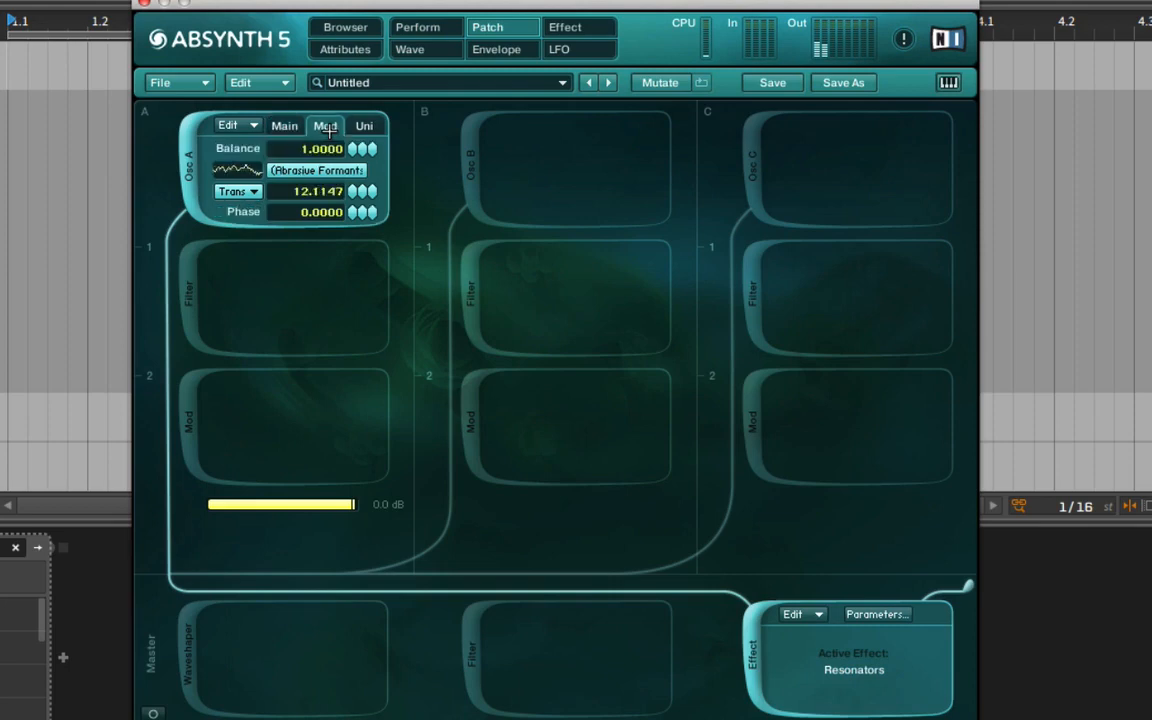
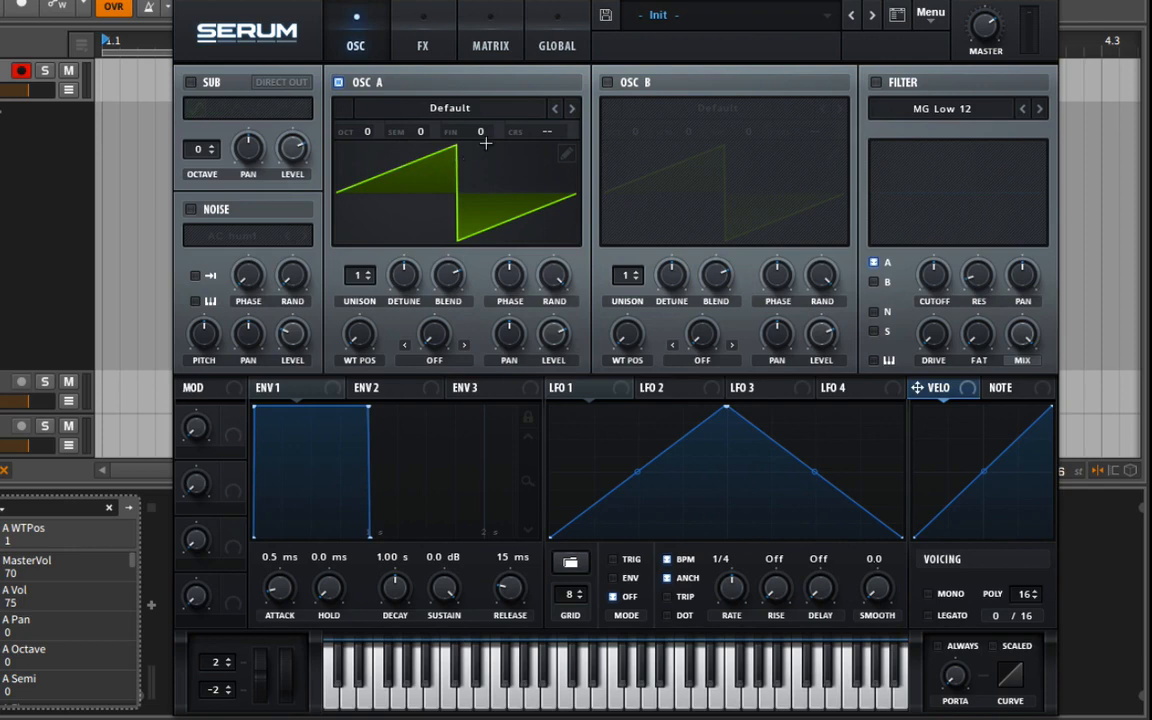
# Load the Debussy wavetable from the Digital category into Serum's Osc A and sweep its wavetable position to 256.
pyautogui.click(500, 107)
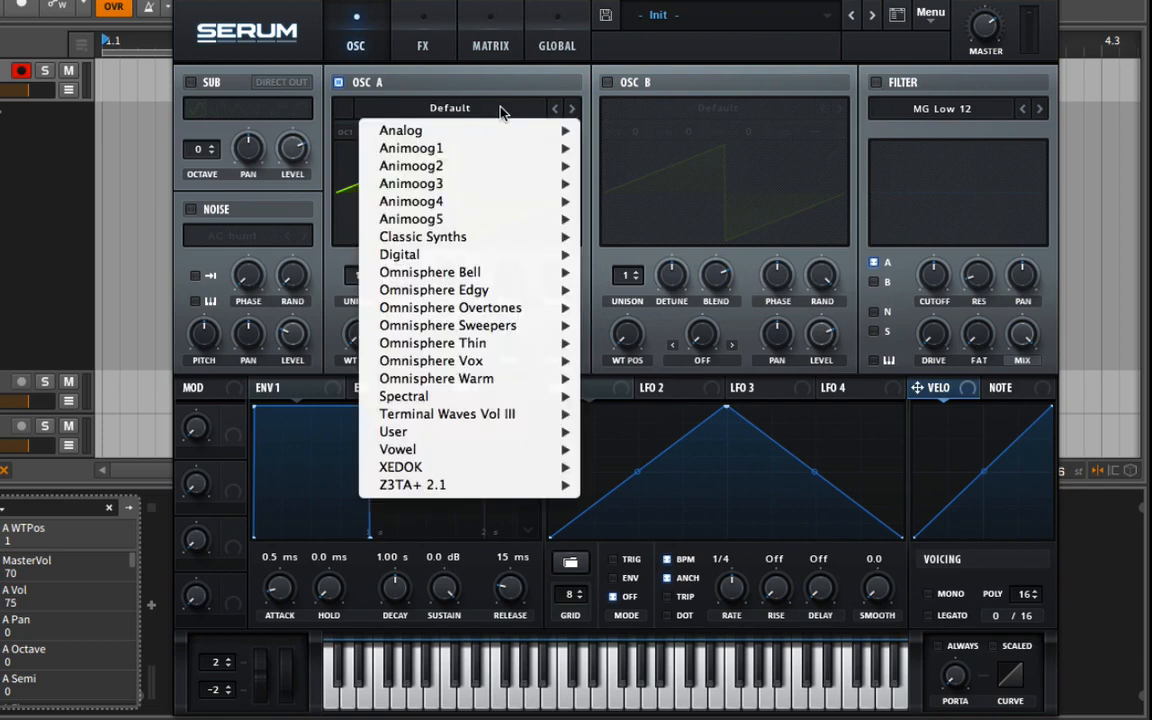
pyautogui.moveTo(505, 273)
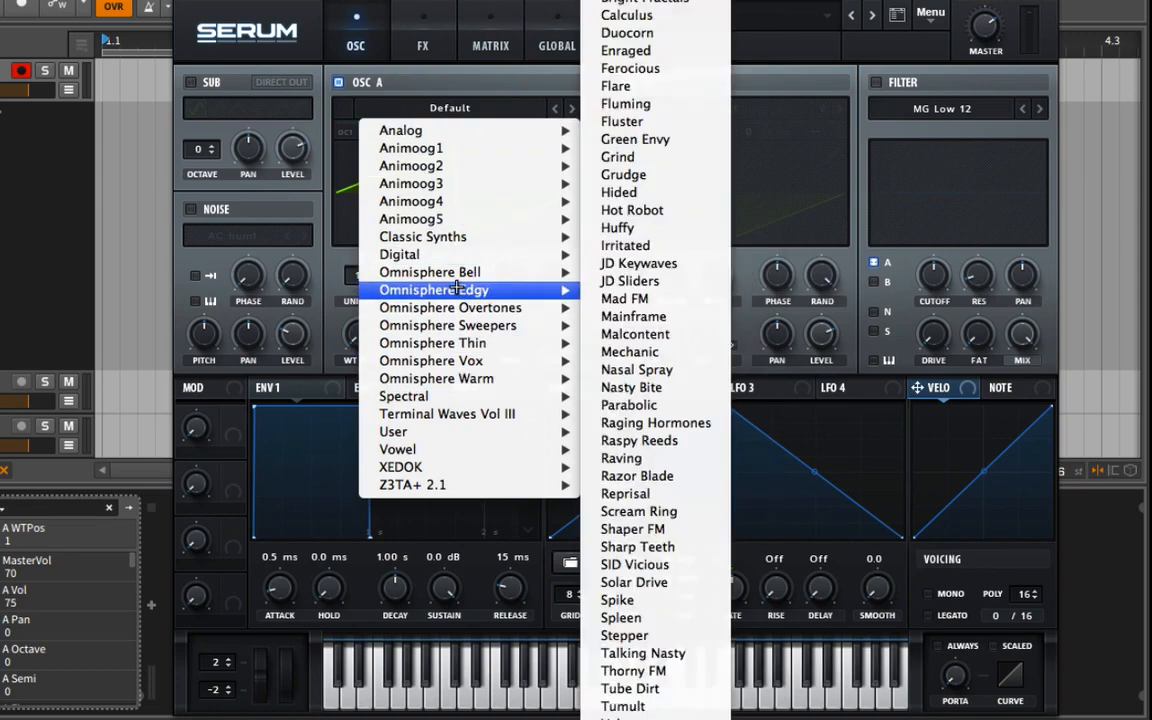
pyautogui.moveTo(457, 261)
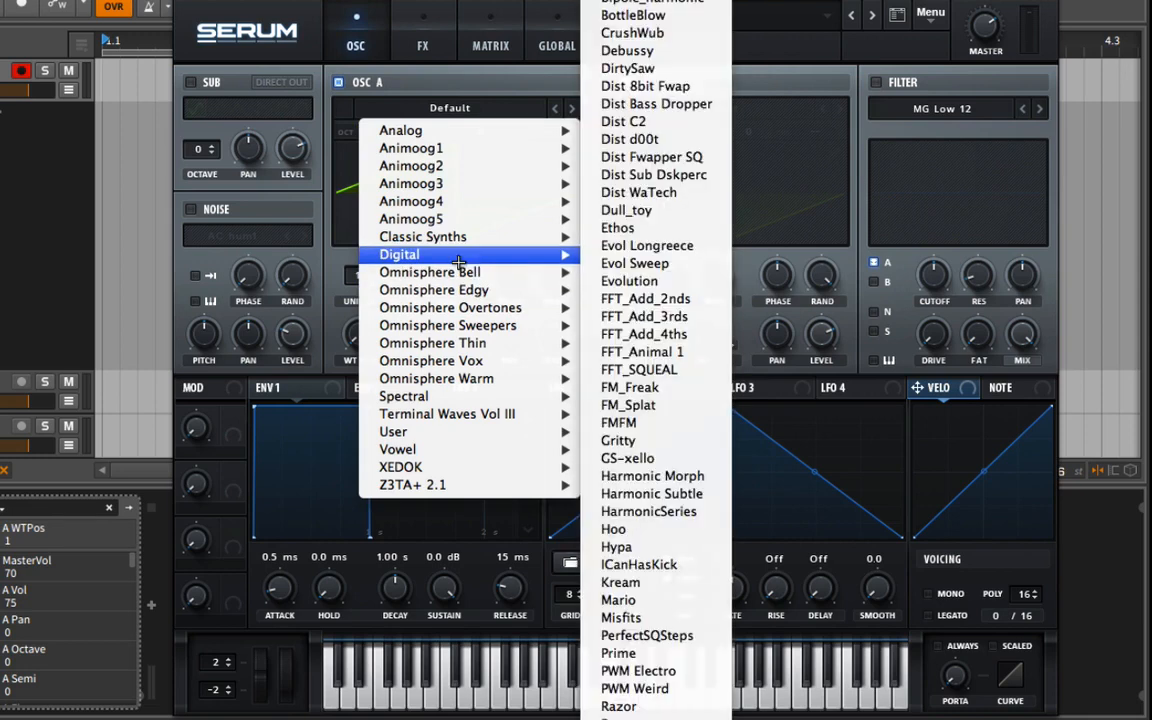
pyautogui.click(641, 55)
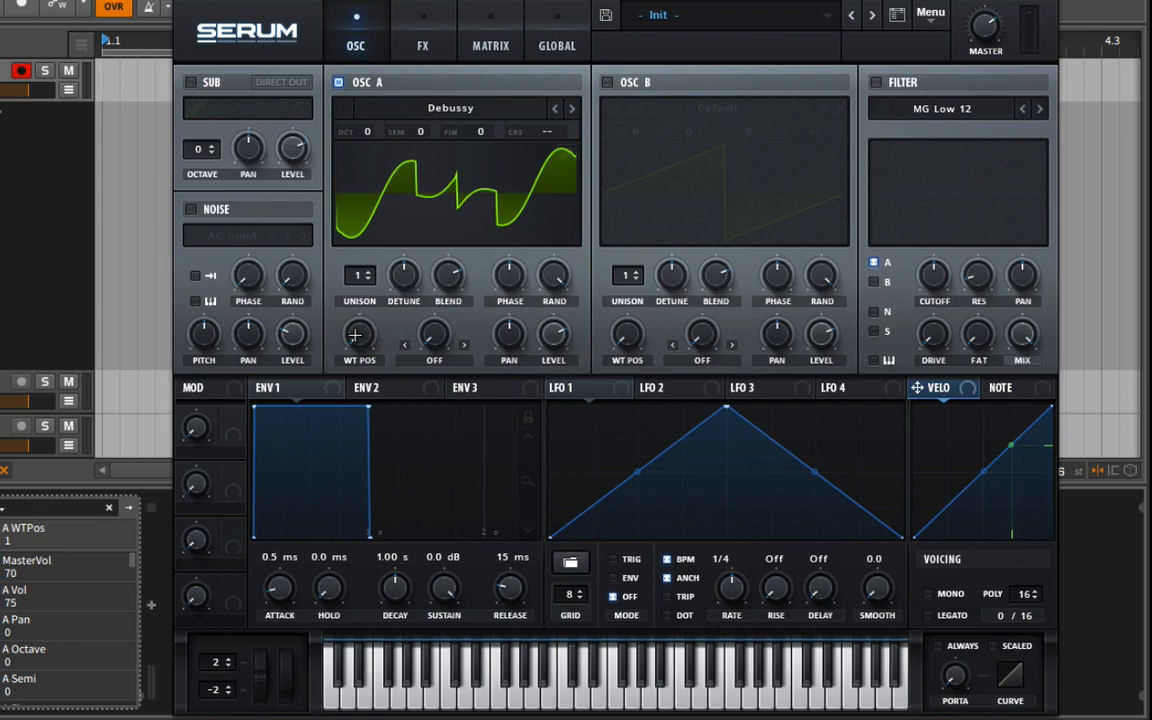
pyautogui.moveTo(355, 335); pyautogui.dragTo(338, 110)
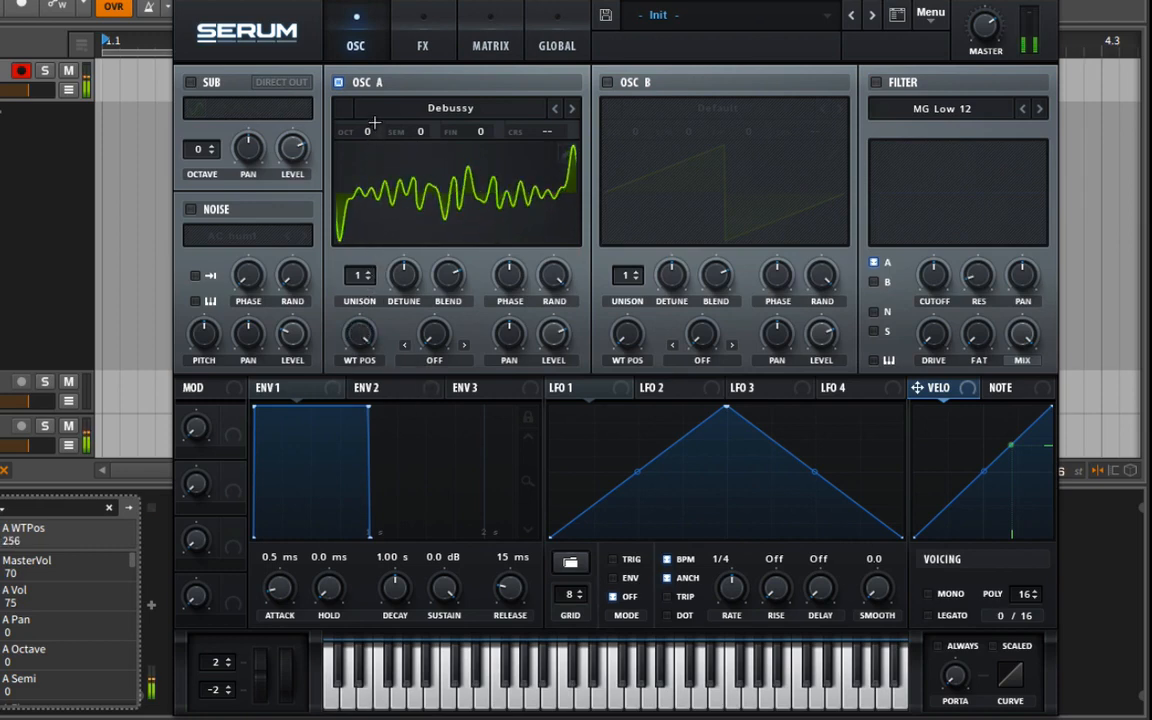
pyautogui.moveTo(363, 336); pyautogui.dragTo(378, 386)
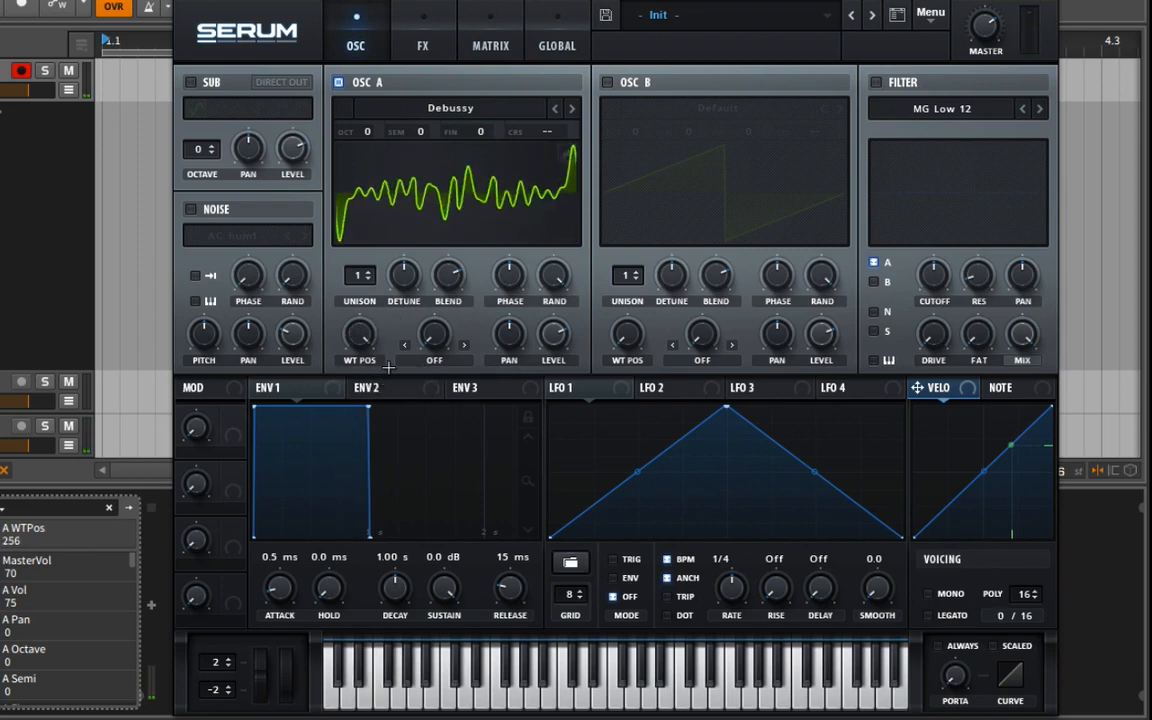
# Assign Env 2 to Osc A's wavetable position and set the envelope's attack to 152 ms.
pyautogui.click(378, 387)
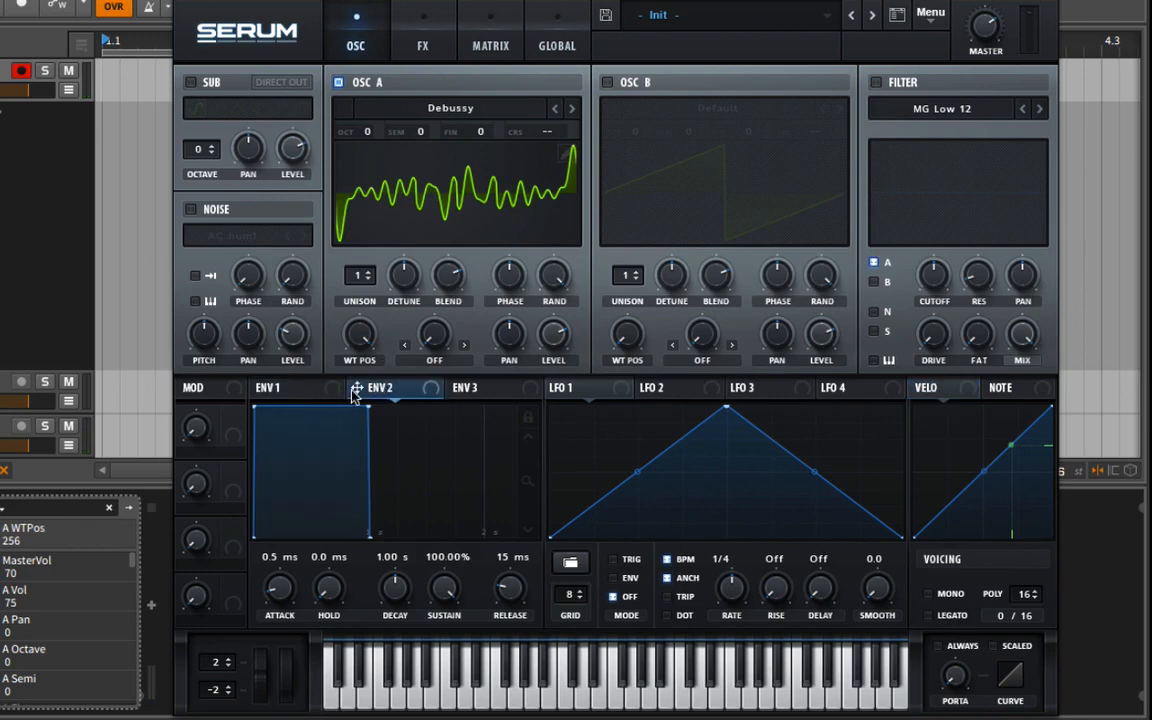
pyautogui.moveTo(357, 388); pyautogui.dragTo(306, 491)
pyautogui.moveTo(288, 594); pyautogui.dragTo(283, 536)
pyautogui.moveTo(531, 472); pyautogui.dragTo(335, 450)
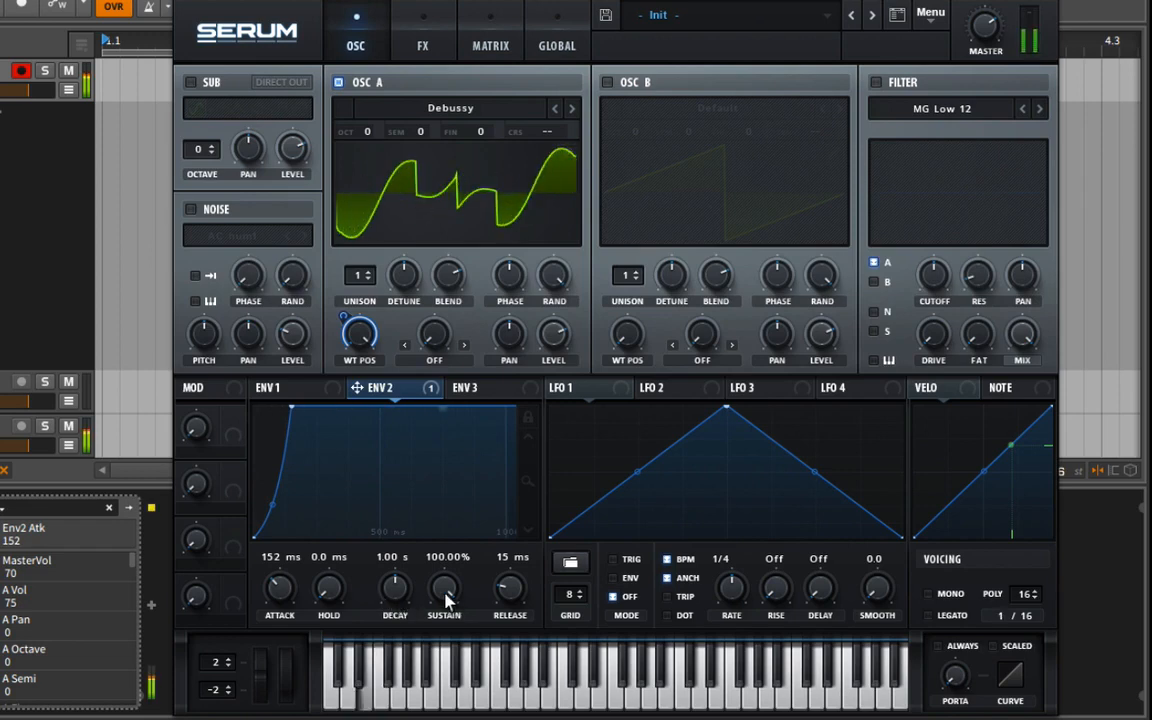
# Lower Env 2's sustain with its release at 390 ms, and set Env 1's release to 2.68 s.
pyautogui.moveTo(446, 598); pyautogui.dragTo(432, 714)
pyautogui.moveTo(533, 485); pyautogui.dragTo(514, 548)
pyautogui.click(278, 387)
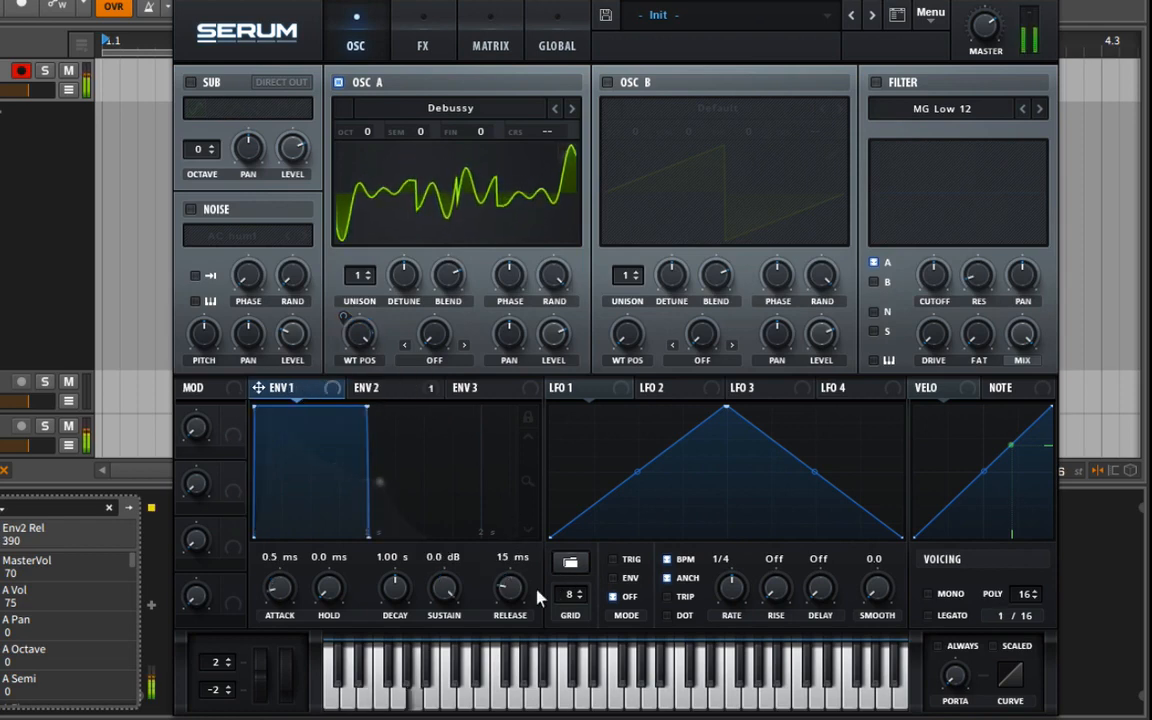
pyautogui.moveTo(537, 597); pyautogui.dragTo(537, 519)
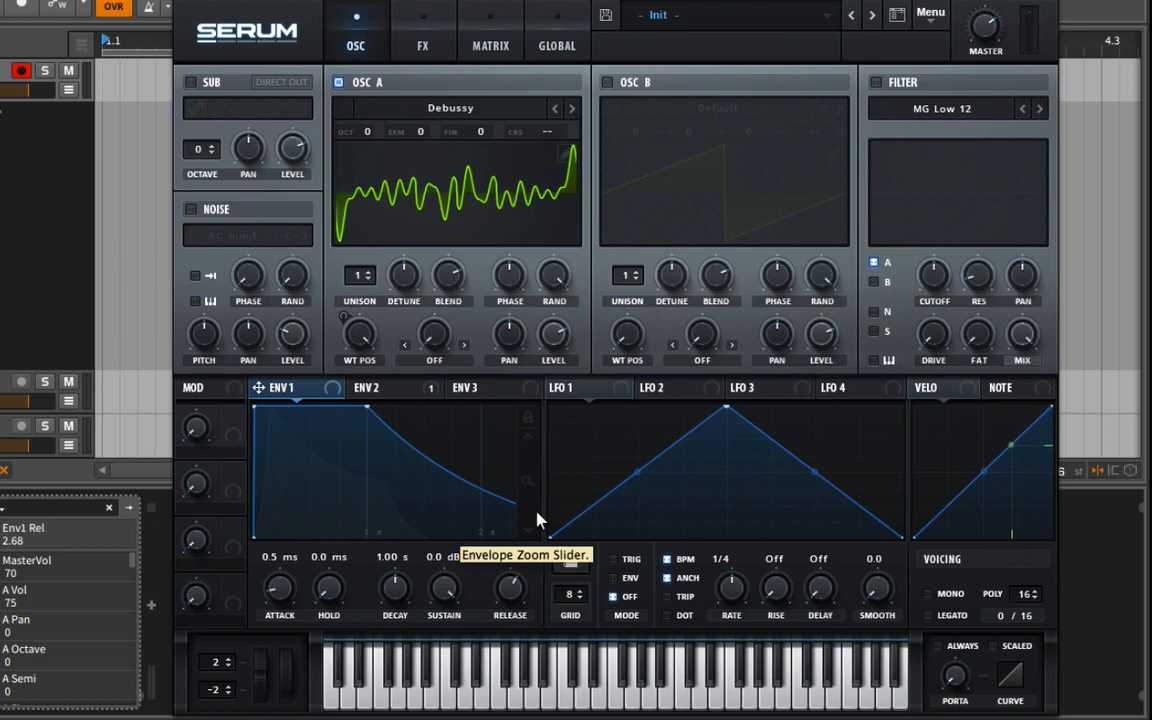
# Switch on the MG Low 12 filter, raise its cutoff to 2933, and switch the filter off again.
pyautogui.click(875, 82)
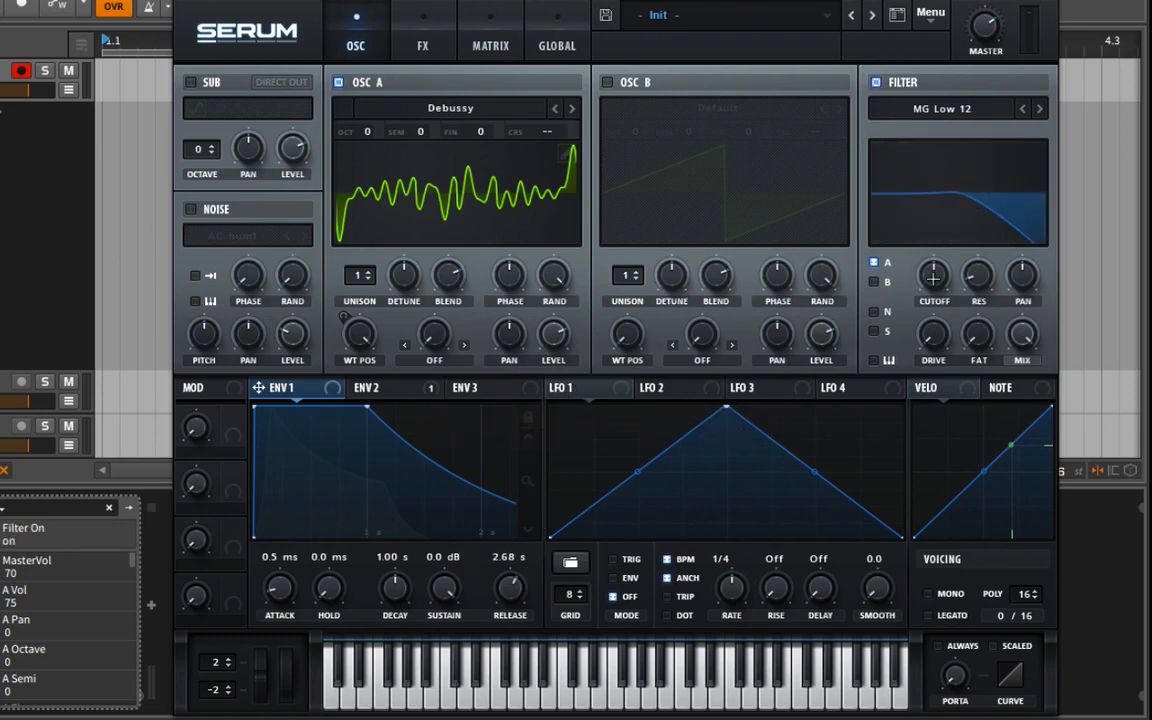
pyautogui.moveTo(933, 276); pyautogui.dragTo(825, 129)
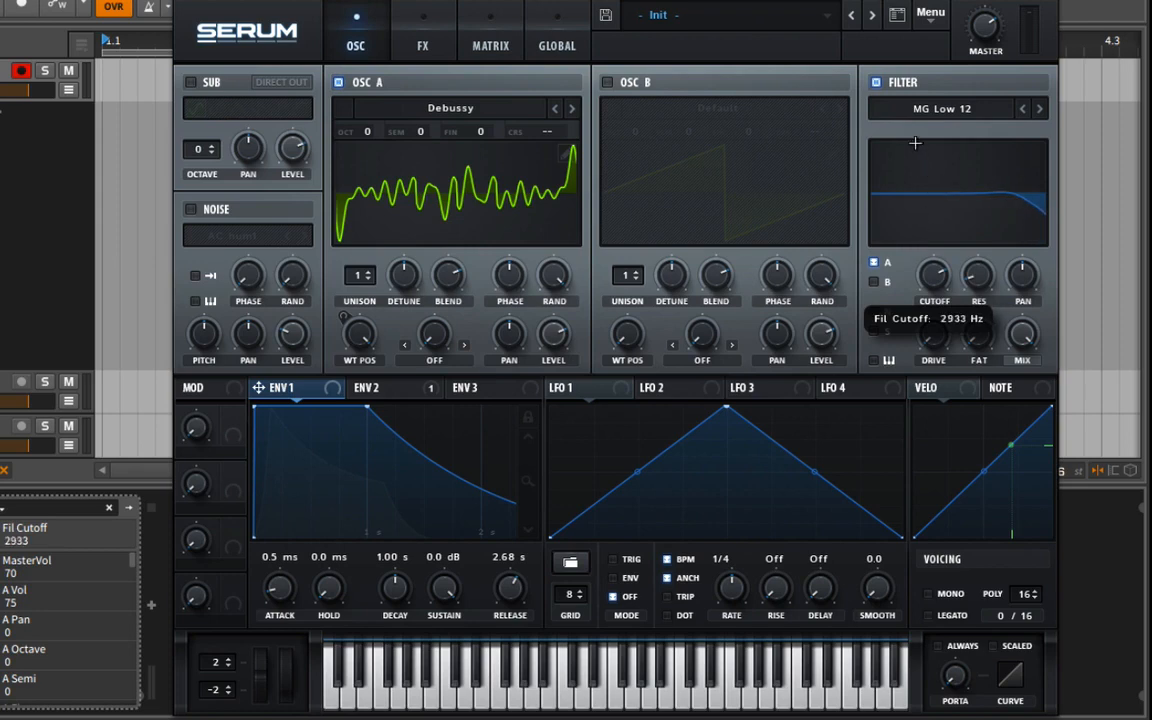
pyautogui.click(875, 82)
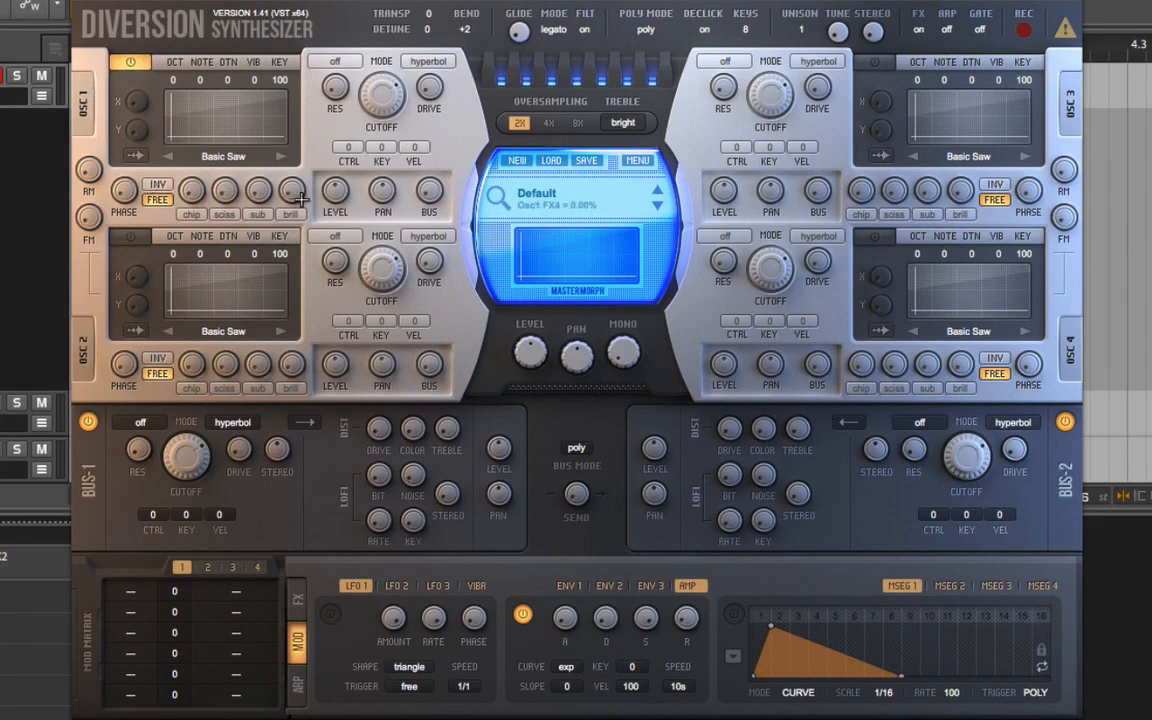
# In Diversion, look through the effect types and modulation sources offered for Osc 1's first effect slot.
pyautogui.click(200, 215)
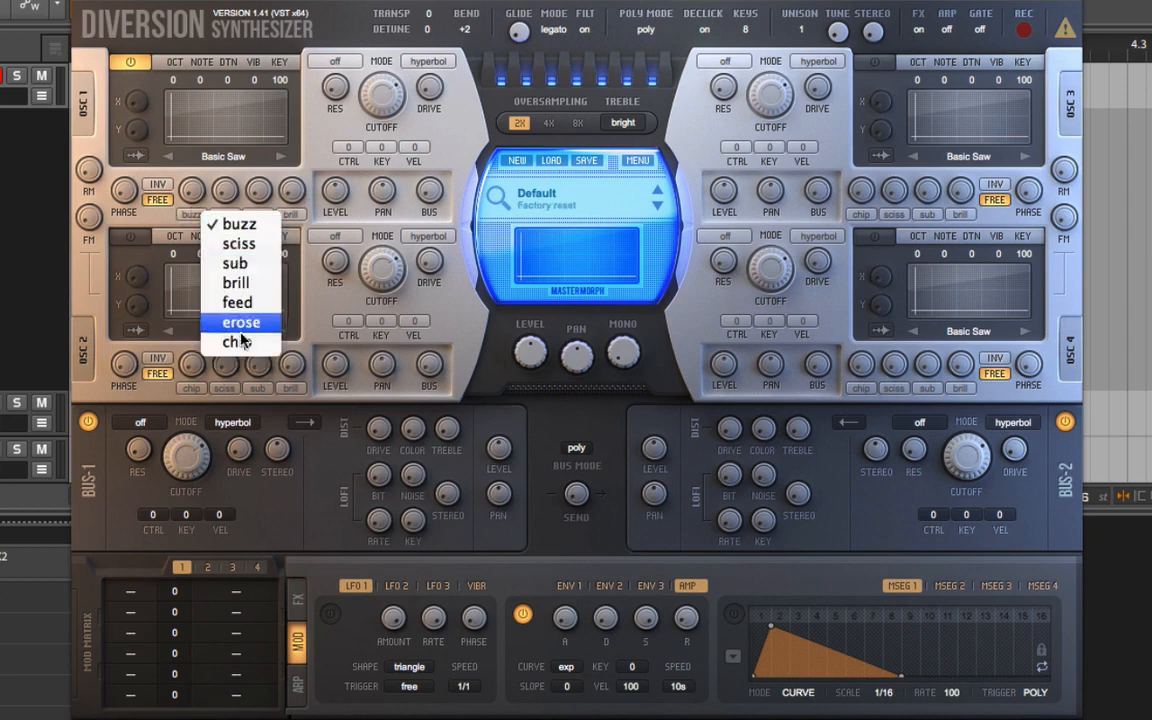
pyautogui.click(110, 149)
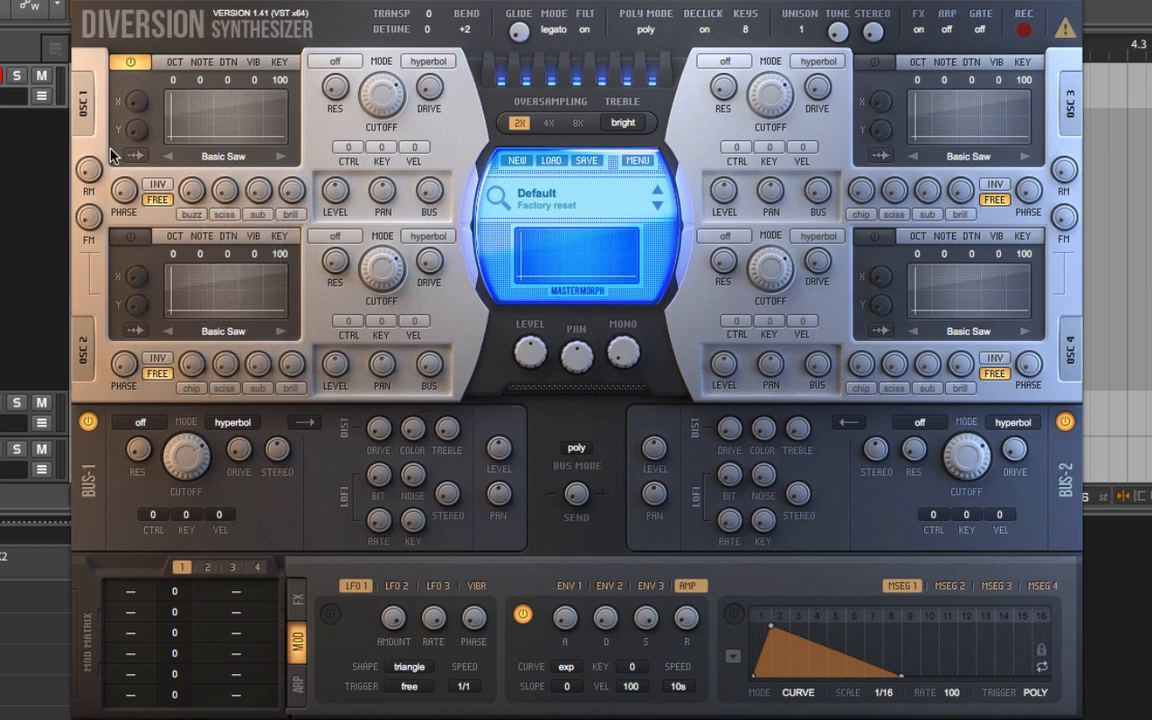
pyautogui.rightClick(192, 187)
pyautogui.moveTo(235, 199)
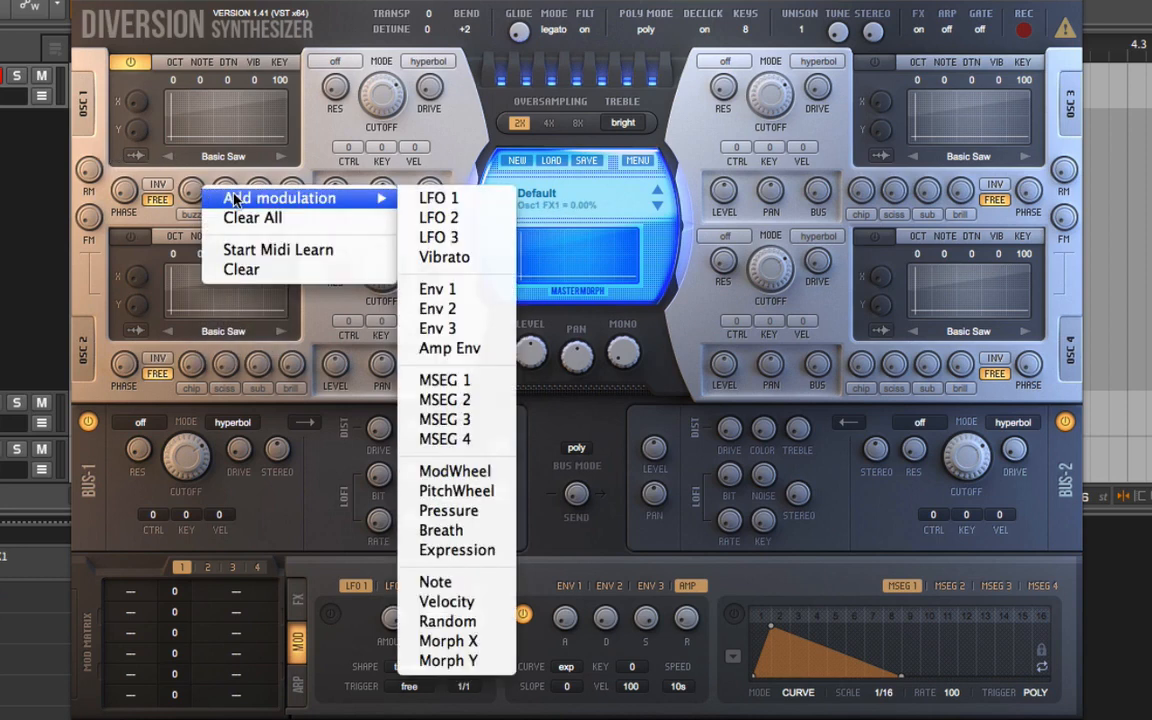
pyautogui.click(437, 308)
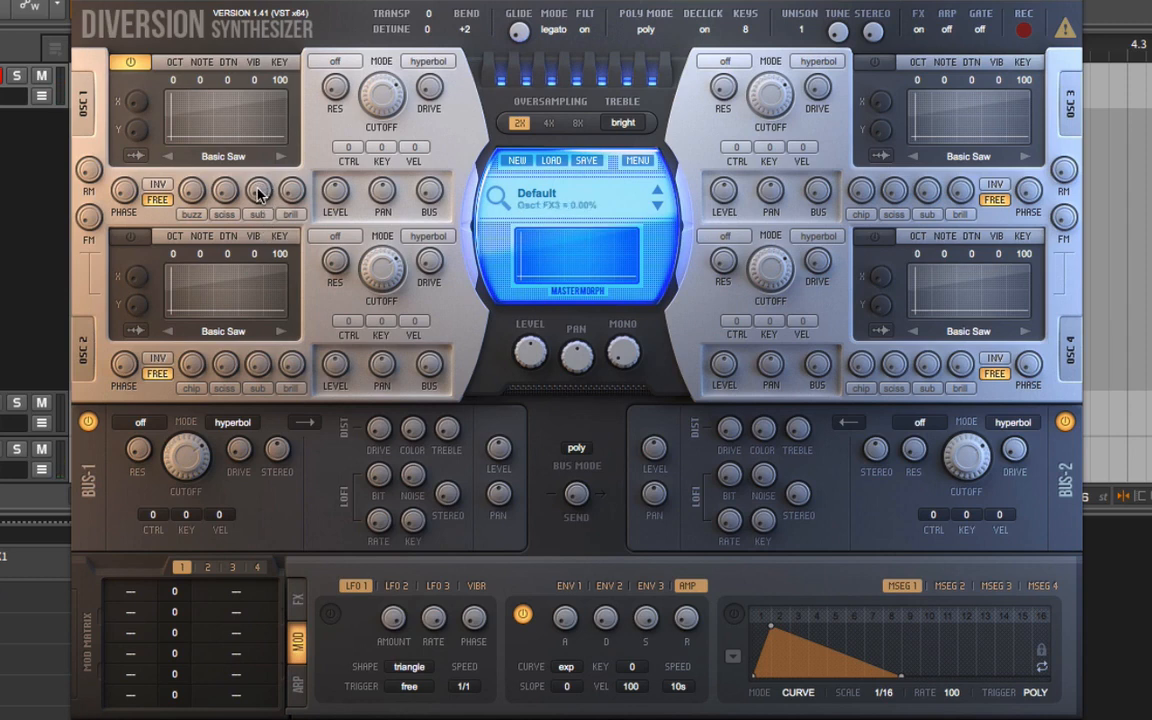
# Change Osc 1's second effect from sciss to erose and sweep its amount.
pyautogui.moveTo(258, 193); pyautogui.dragTo(300, 150)
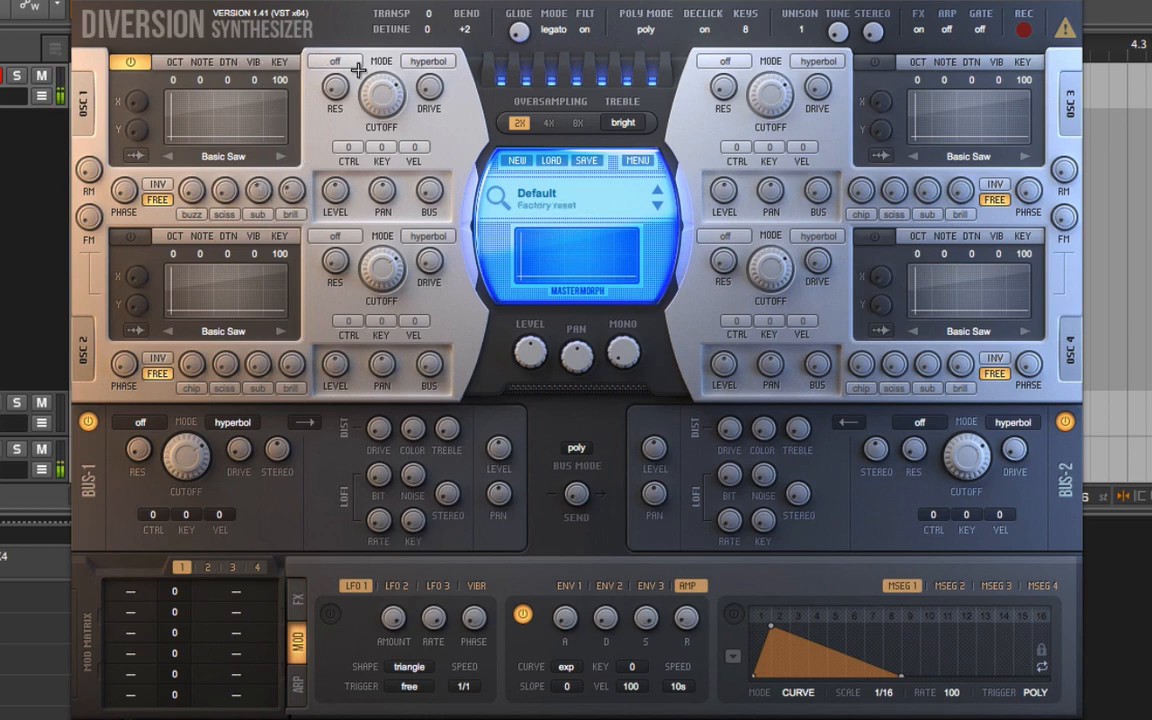
pyautogui.click(238, 199)
pyautogui.click(220, 214)
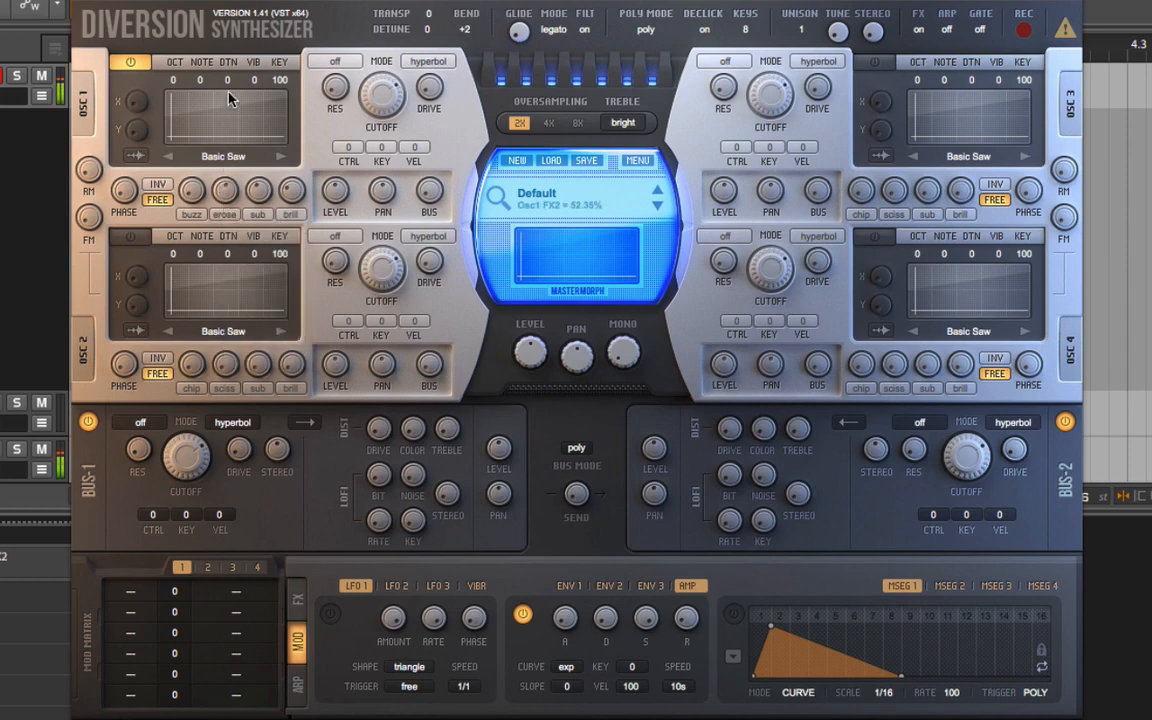
pyautogui.moveTo(225, 37); pyautogui.dragTo(212, 110)
pyautogui.moveTo(291, 191); pyautogui.dragTo(211, 219)
# Change Osc 1's first effect to sciss, sweep its amount and settle it at 20.59%.
pyautogui.click(197, 214)
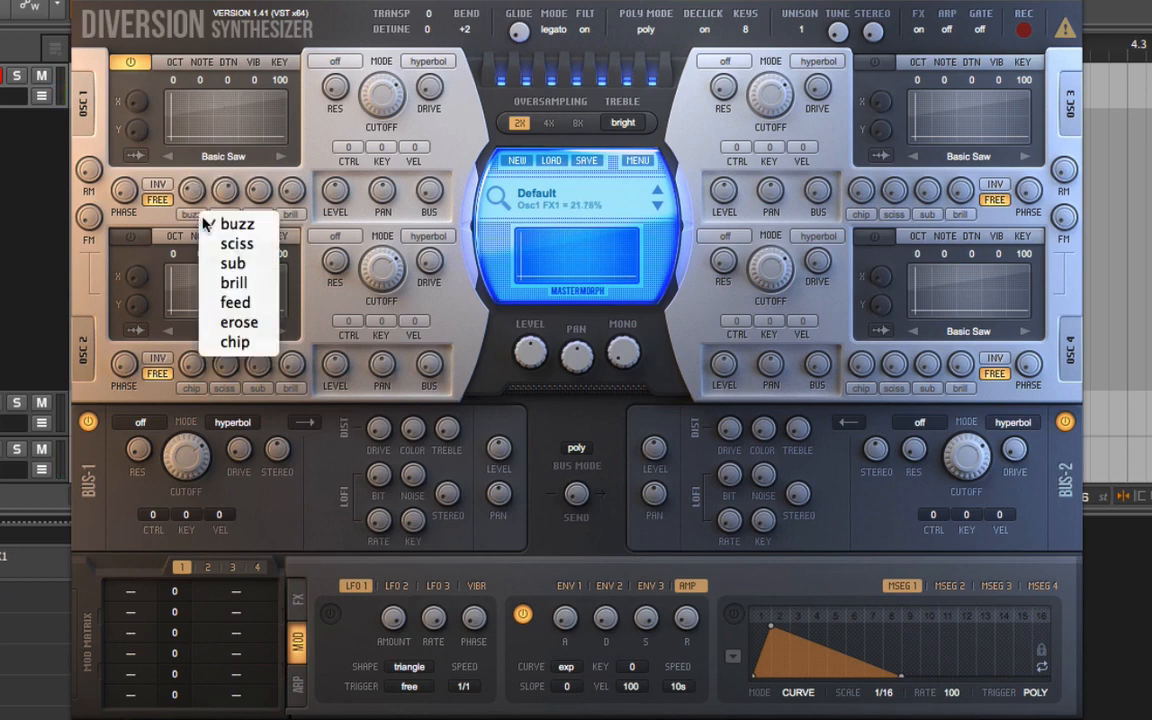
pyautogui.click(230, 245)
pyautogui.moveTo(196, 200); pyautogui.dragTo(201, 173)
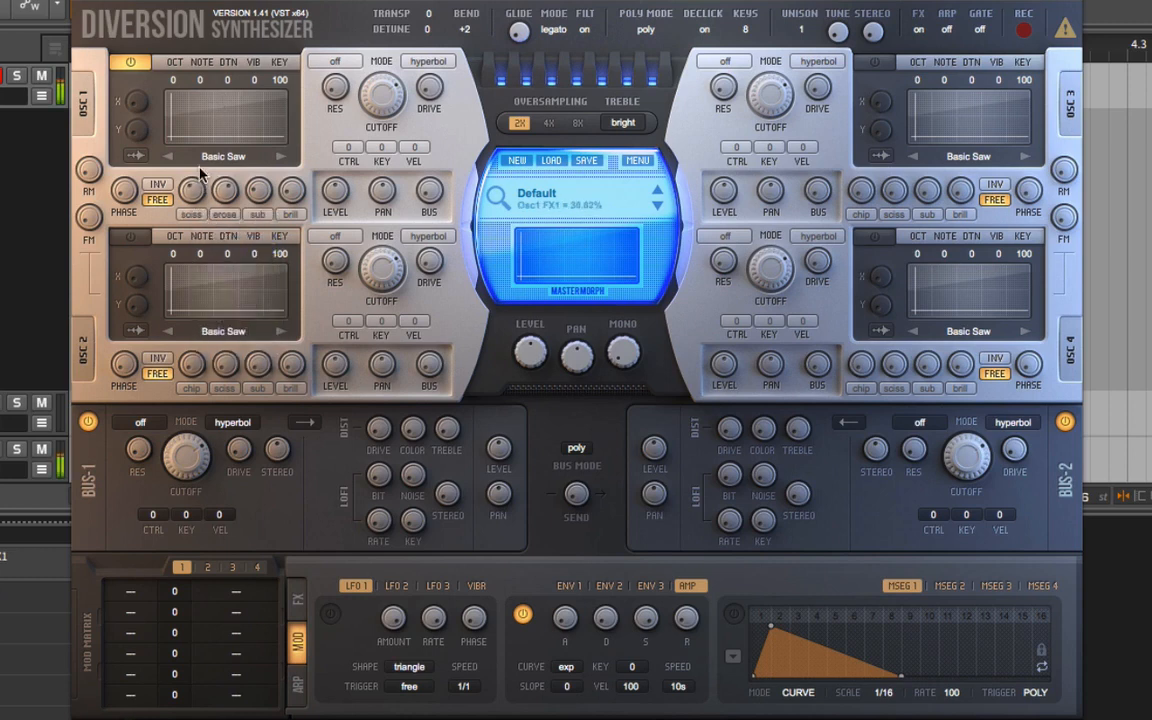
pyautogui.moveTo(208, 83); pyautogui.dragTo(184, 193)
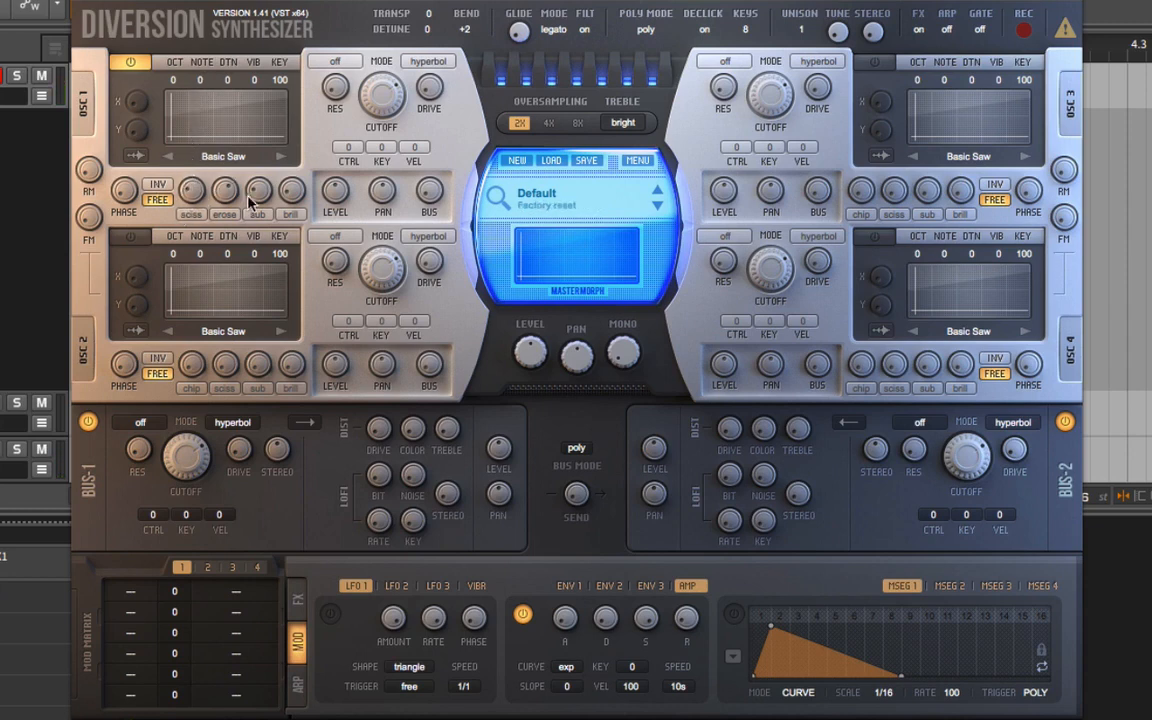
# Modulate Osc 1's sub effect with Env 2 at a depth of +100, and lengthen the envelope's attack and release.
pyautogui.moveTo(253, 200); pyautogui.dragTo(257, 198)
pyautogui.rightClick(262, 191)
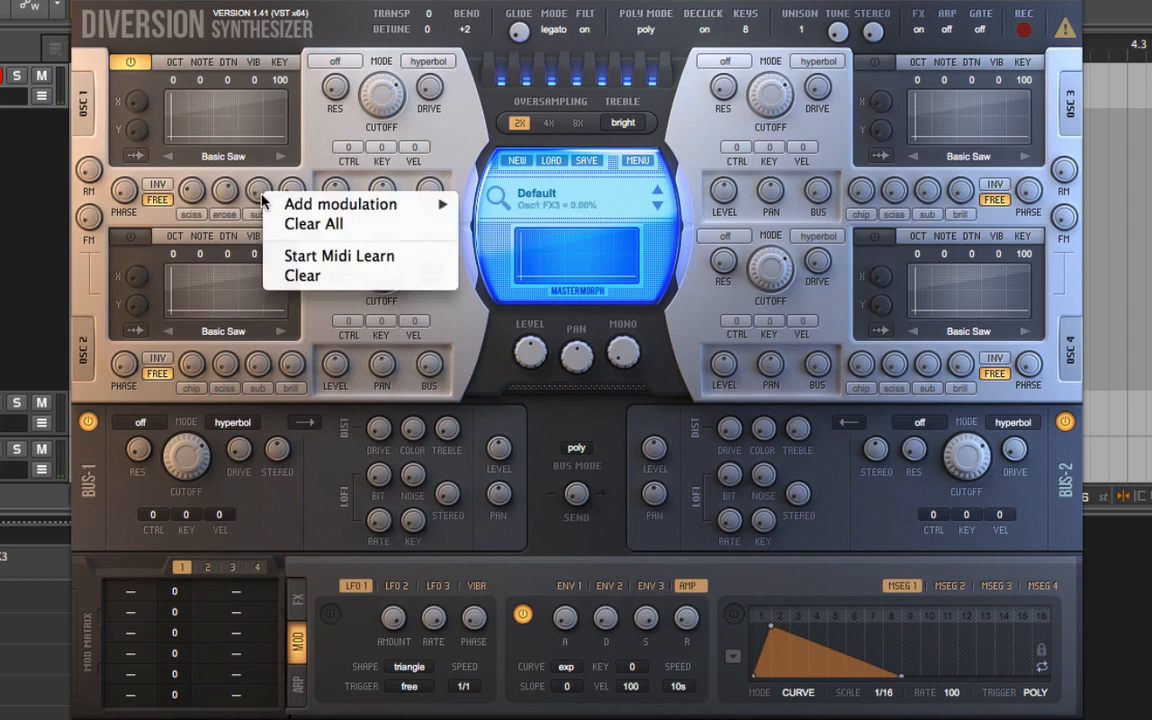
pyautogui.moveTo(351, 208)
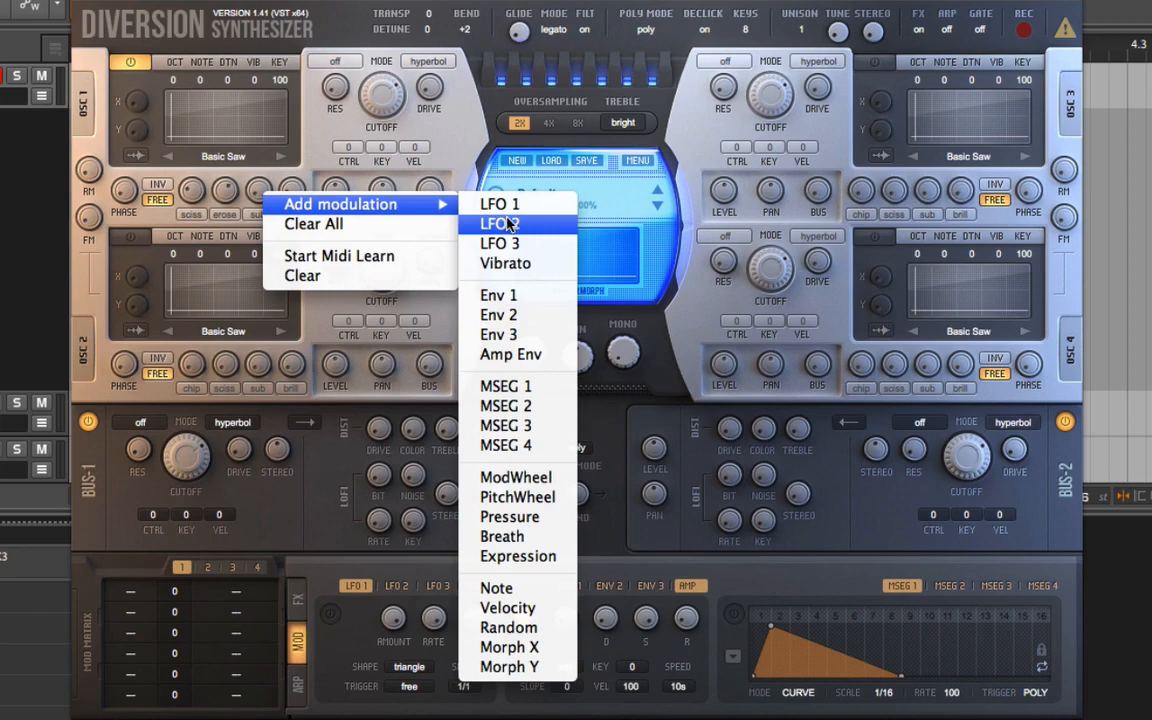
pyautogui.click(498, 314)
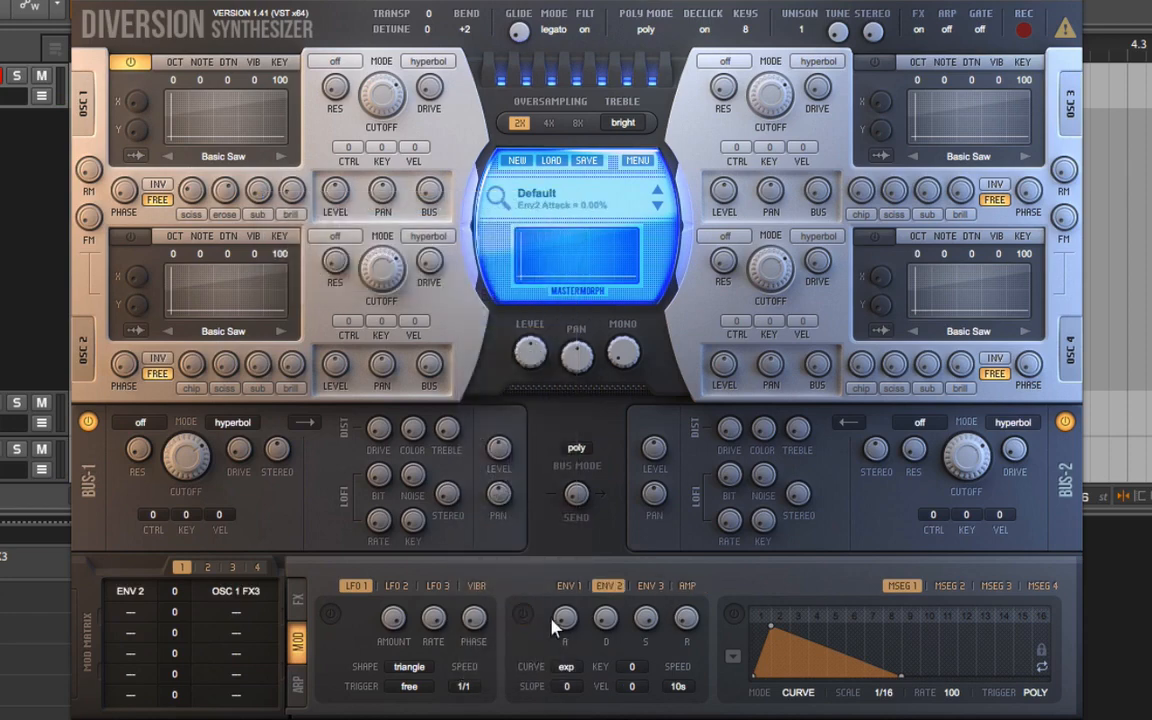
pyautogui.moveTo(552, 618); pyautogui.dragTo(570, 580)
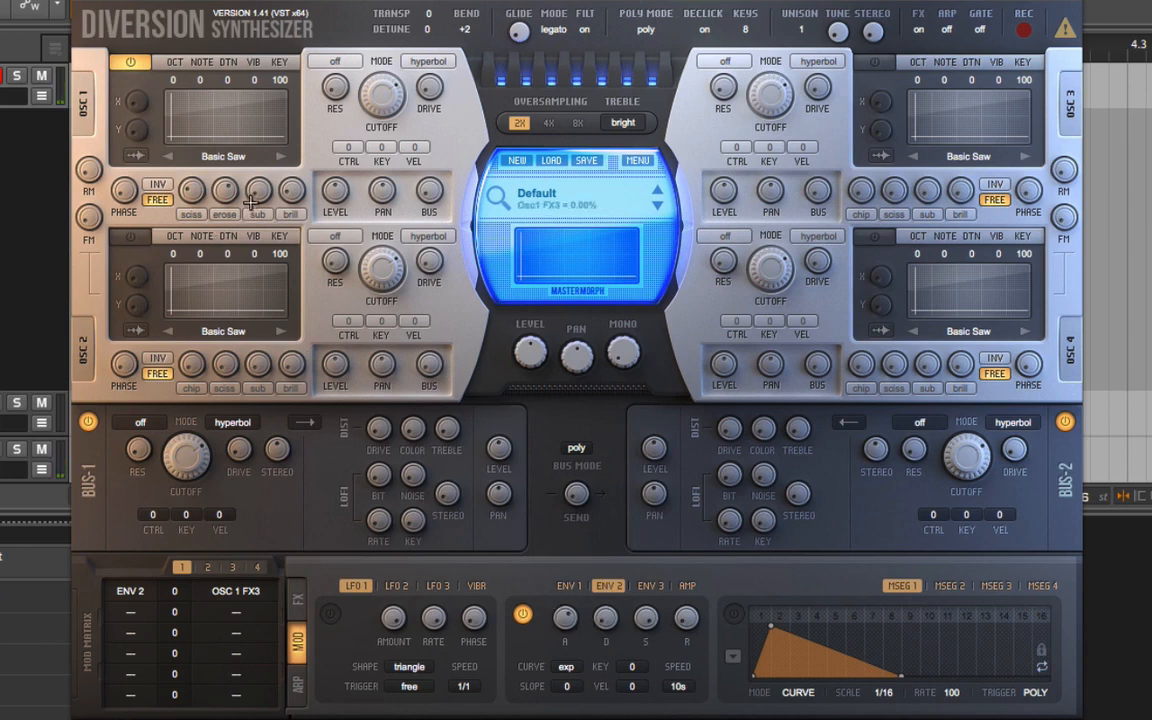
pyautogui.moveTo(176, 592); pyautogui.dragTo(196, 252)
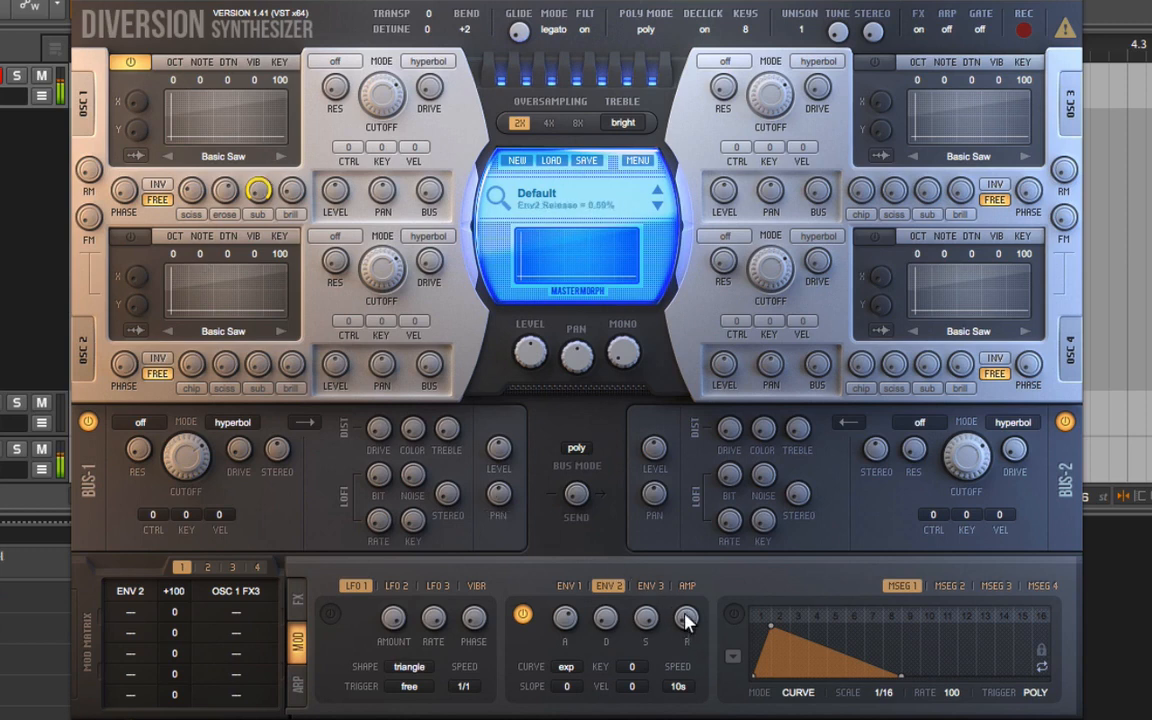
pyautogui.moveTo(688, 620); pyautogui.dragTo(697, 545)
# Enable LFO 1, set Osc 1's sciss amount to 40%, and modulate it with LFO 1 at a depth of +57.2.
pyautogui.click(331, 616)
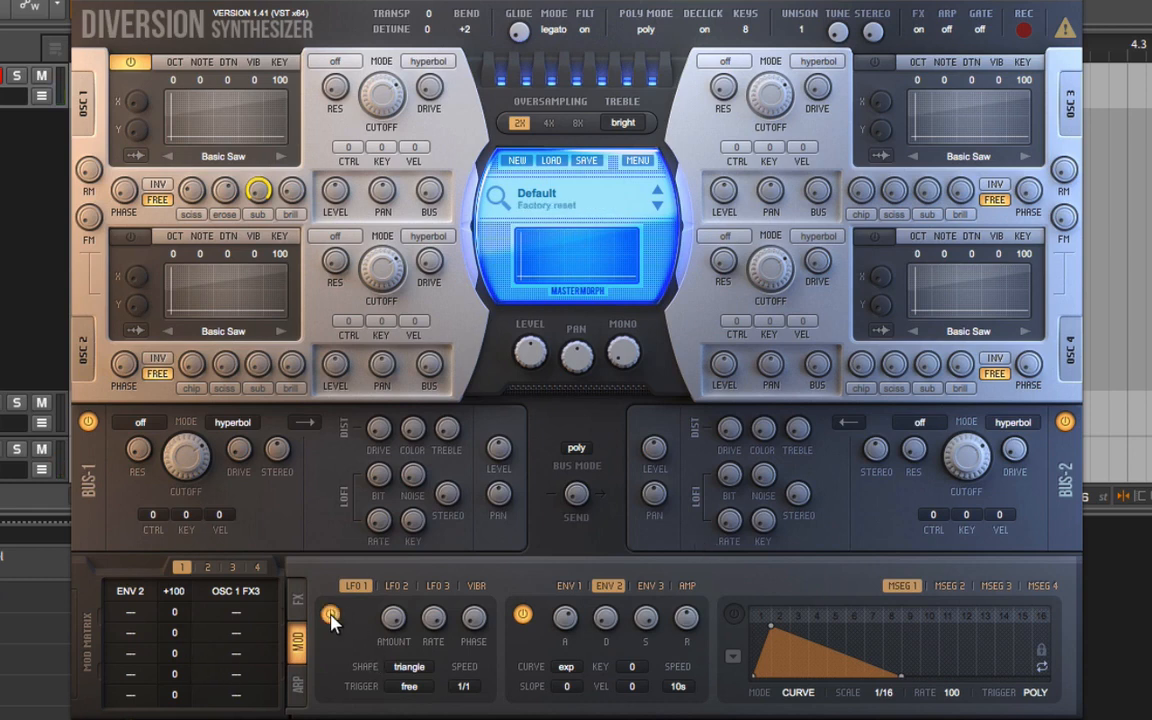
pyautogui.moveTo(189, 191); pyautogui.dragTo(189, 158)
pyautogui.rightClick(190, 187)
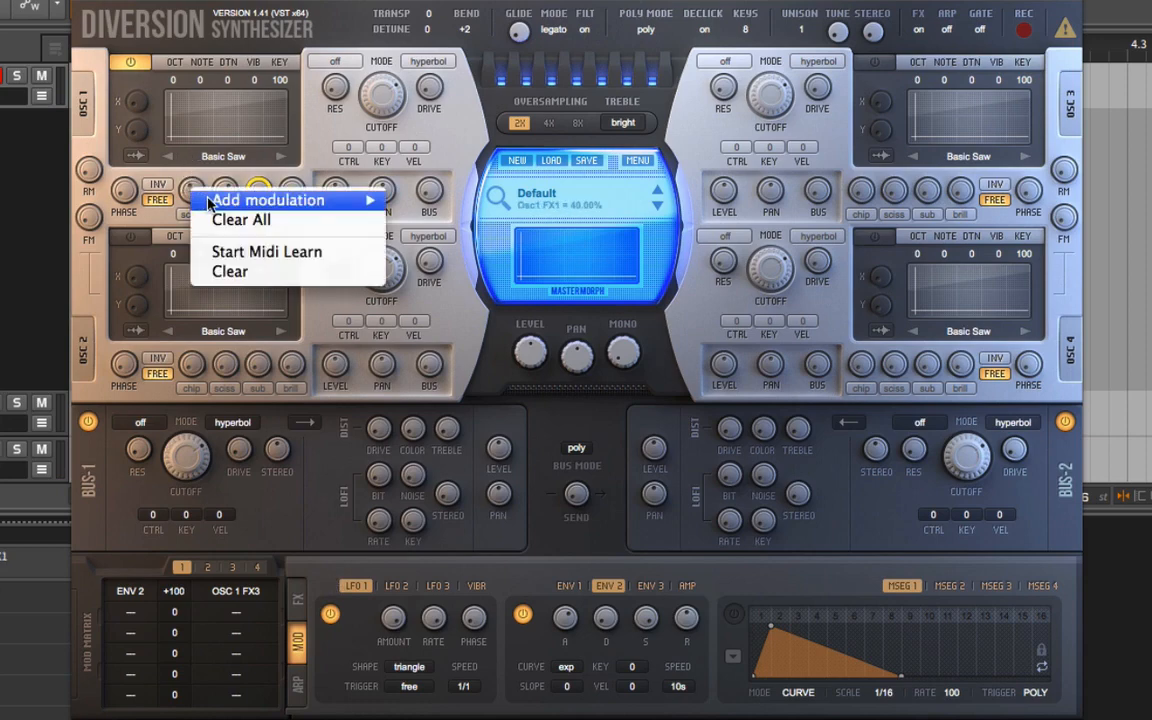
pyautogui.moveTo(210, 201)
pyautogui.click(404, 200)
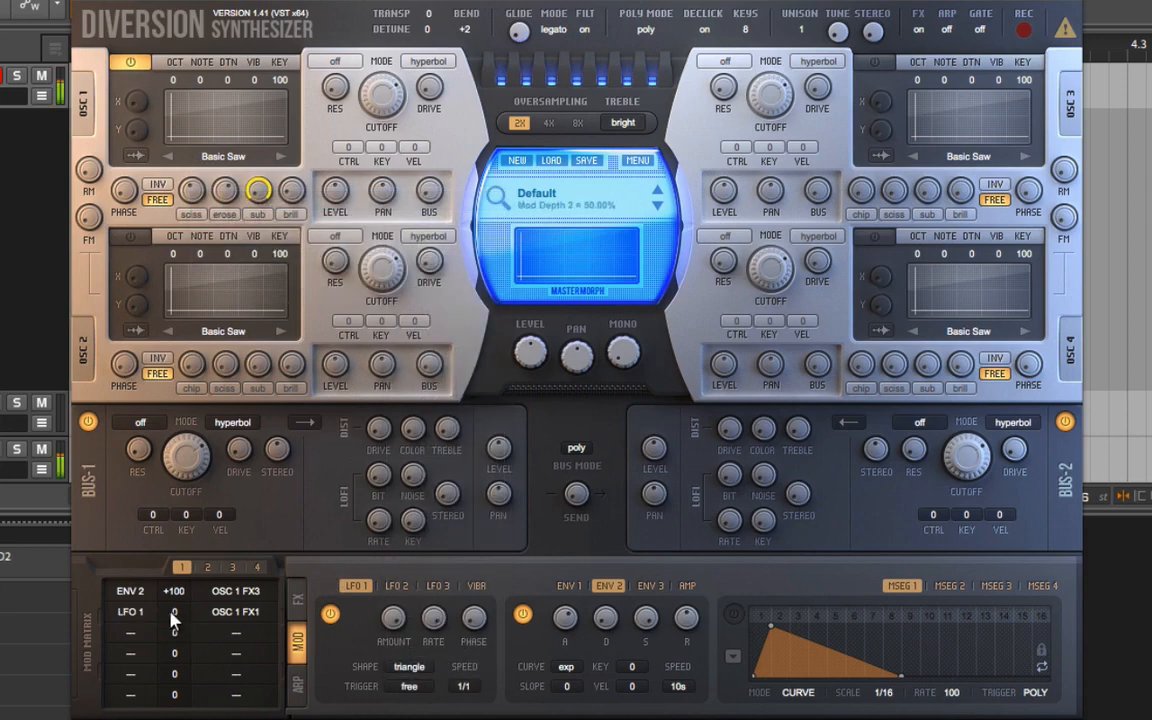
pyautogui.moveTo(174, 618); pyautogui.dragTo(187, 490)
# Browse Osc 1's Wavetables presets and load Syn Brass 1.
pyautogui.click(208, 155)
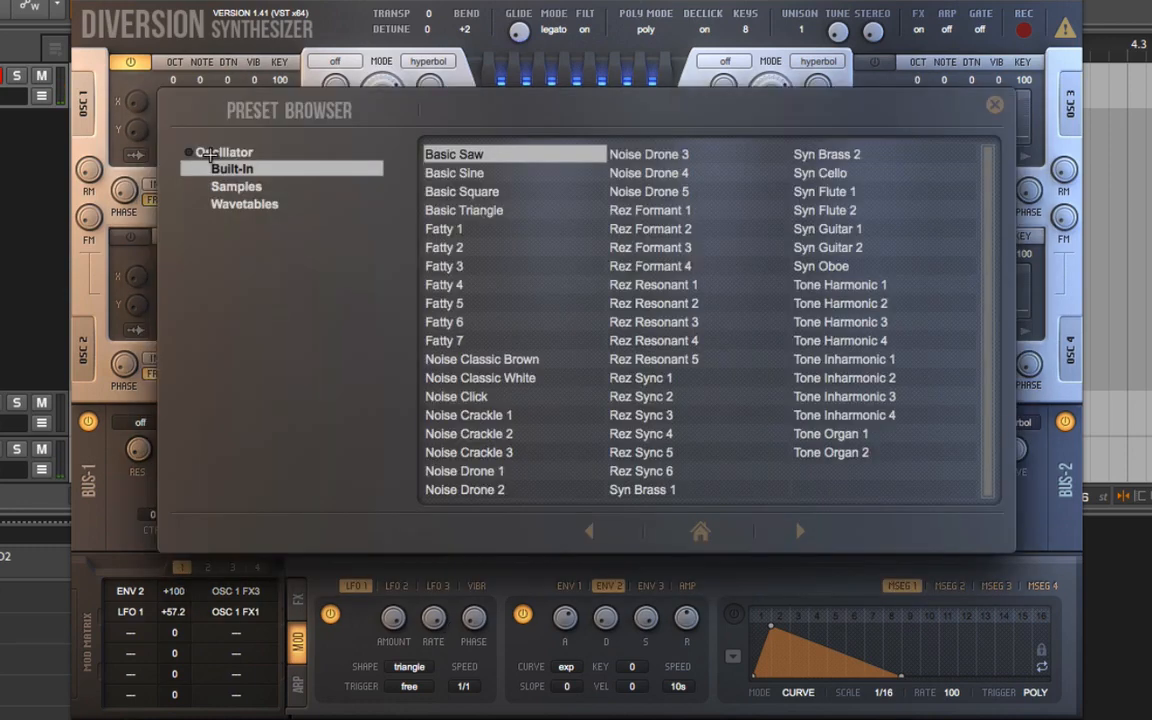
pyautogui.click(279, 189)
pyautogui.click(248, 204)
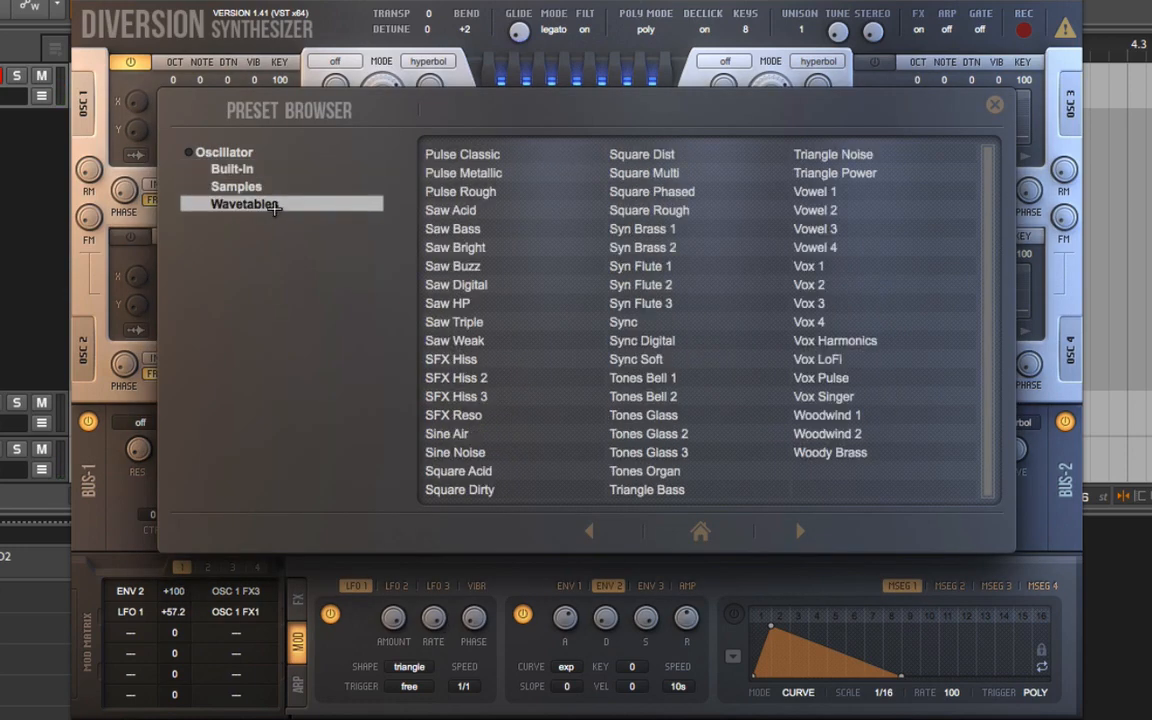
pyautogui.click(640, 229)
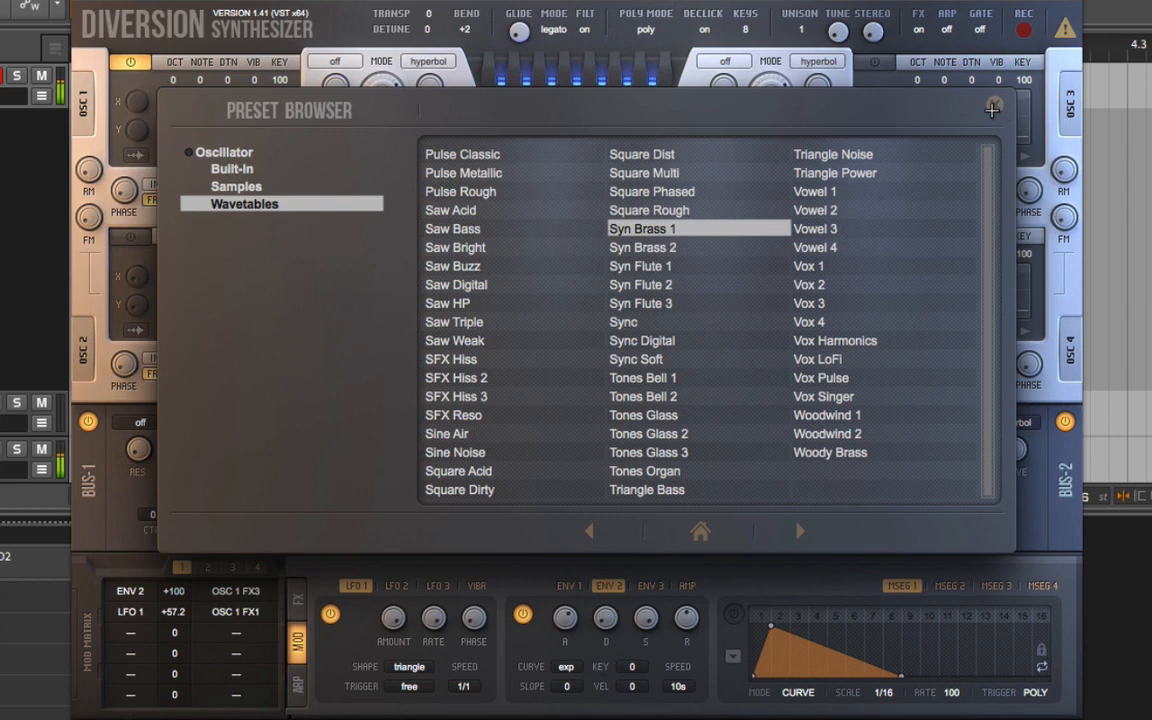
# Audition neighbouring wavetables such as Square Multi, Square Phased, Square Rough and Syn Brass 2, and return to Syn Brass 1.
pyautogui.click(681, 152)
pyautogui.click(636, 229)
pyautogui.click(625, 210)
pyautogui.click(628, 229)
pyautogui.click(668, 247)
pyautogui.click(640, 229)
pyautogui.click(657, 211)
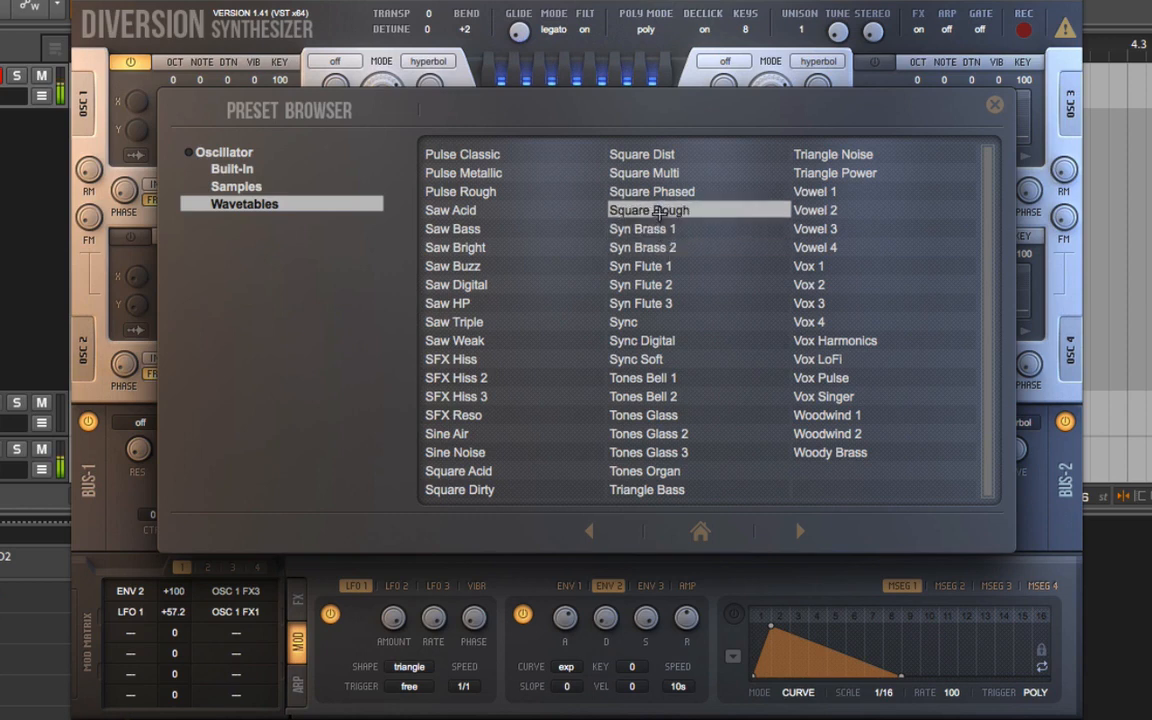
pyautogui.click(655, 173)
pyautogui.click(661, 191)
pyautogui.click(660, 210)
pyautogui.click(661, 229)
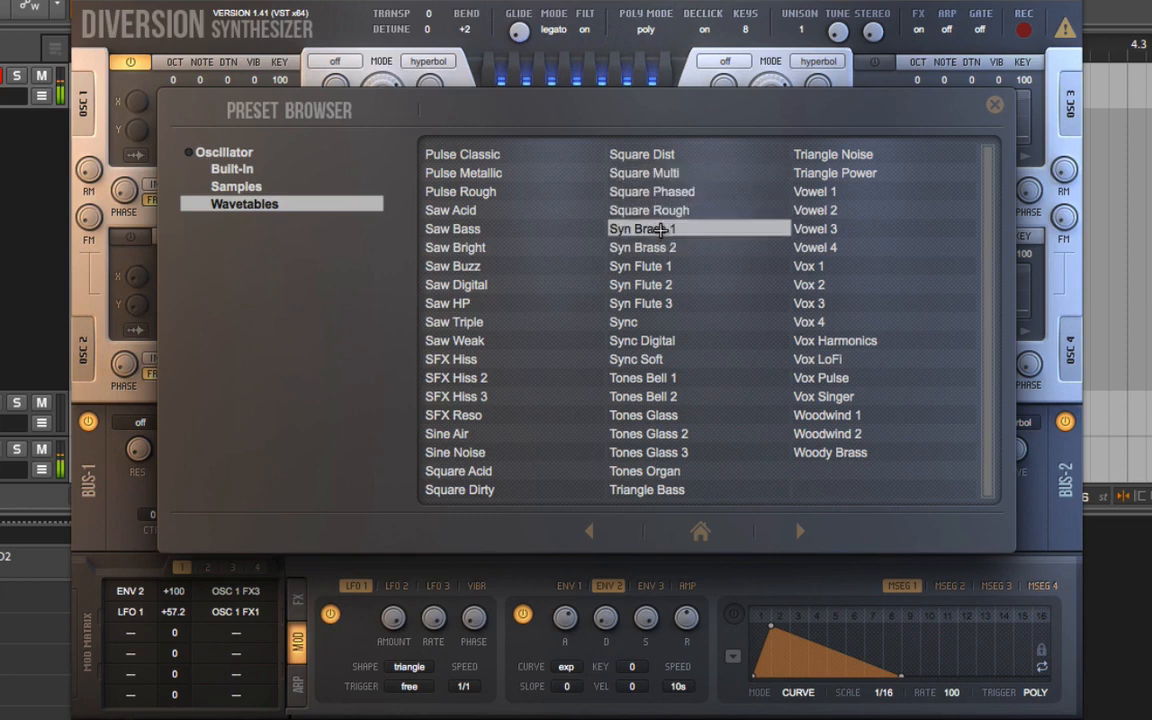
# Close the preset browser, set unison to 3 with more stereo spread, and limit the keys to 1.
pyautogui.click(994, 104)
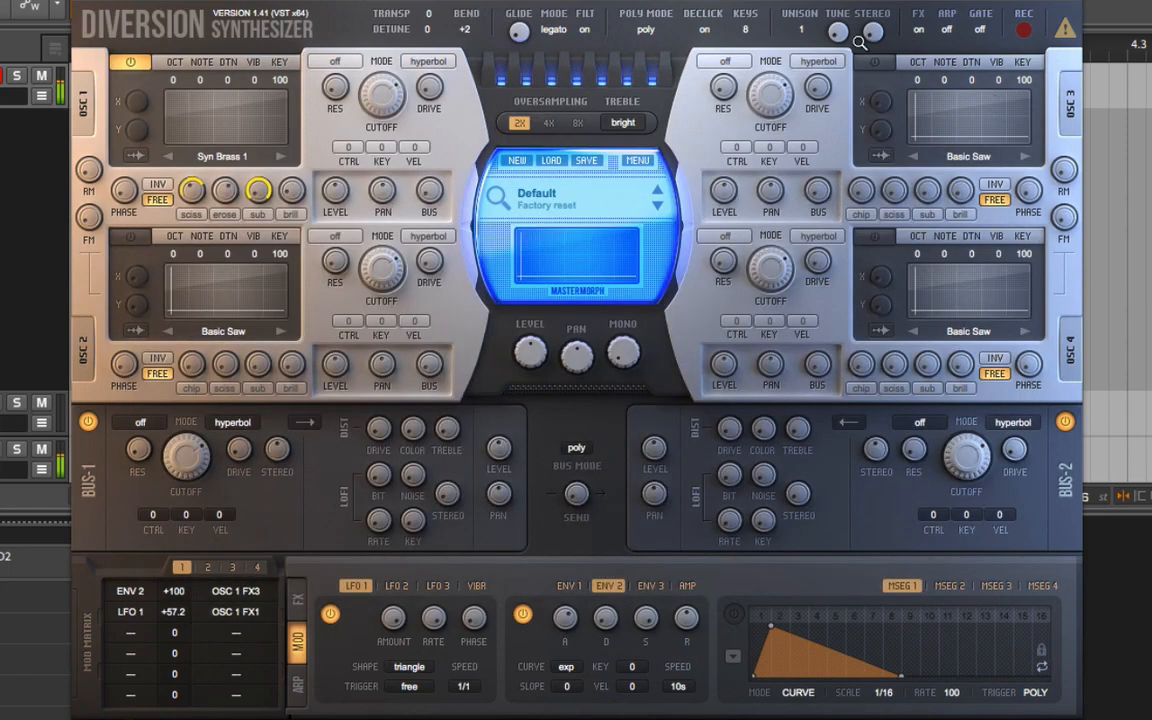
pyautogui.moveTo(795, 31); pyautogui.dragTo(795, 27)
pyautogui.moveTo(870, 31); pyautogui.dragTo(876, 4)
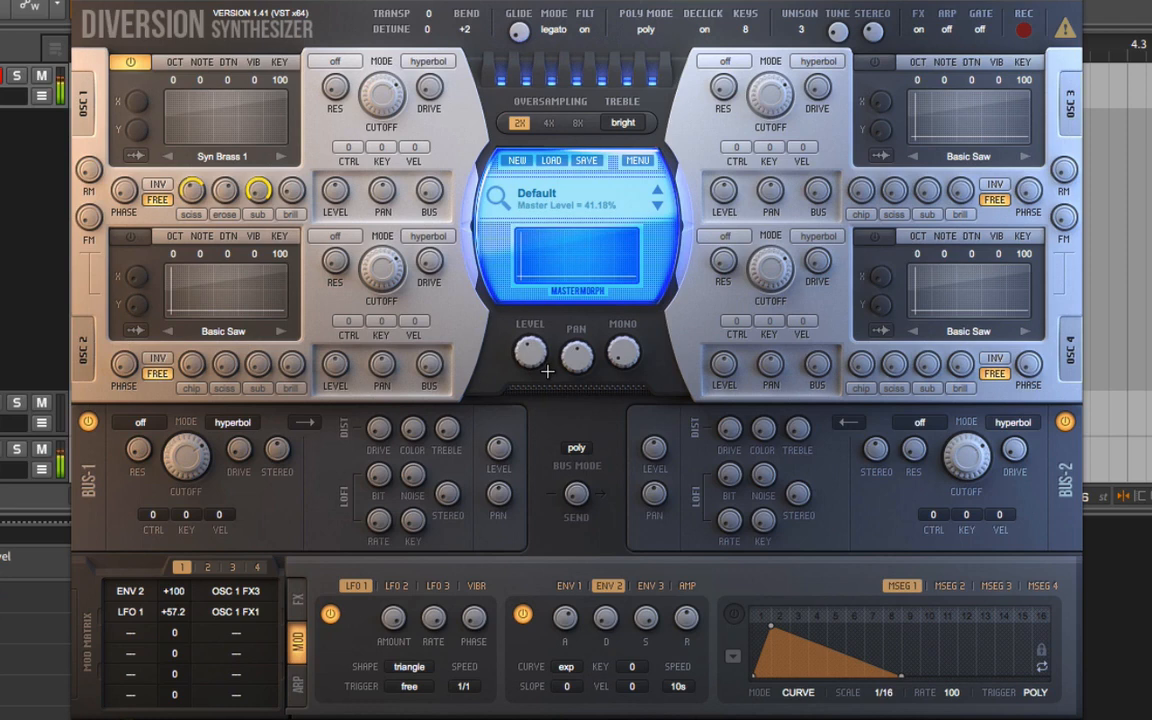
pyautogui.click(745, 32)
pyautogui.click(766, 38)
# Check the poly mode options, keep poly, and change the glide mode to slide.
pyautogui.click(632, 31)
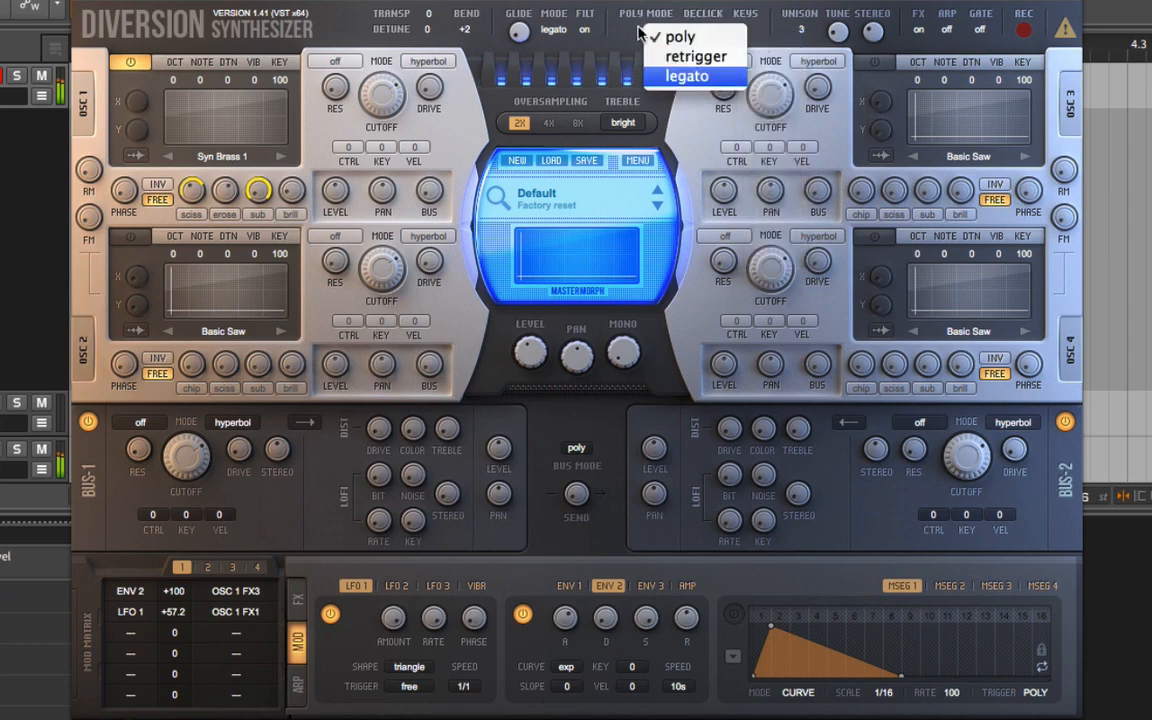
pyautogui.click(630, 33)
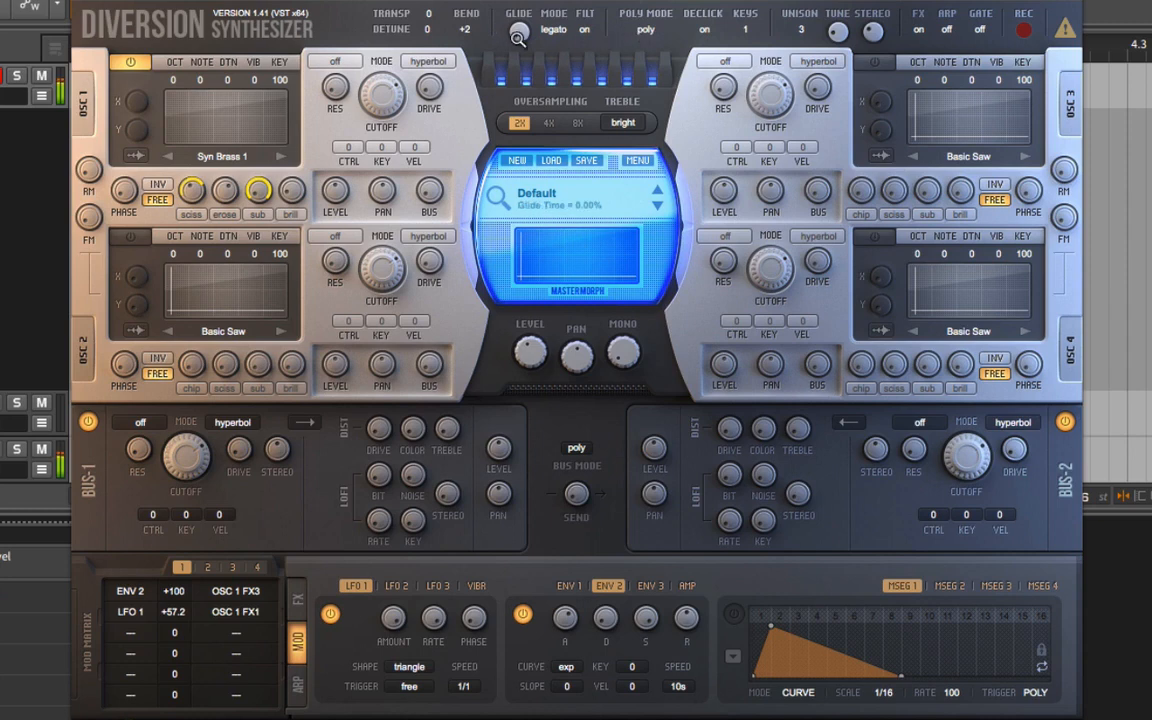
pyautogui.click(548, 32)
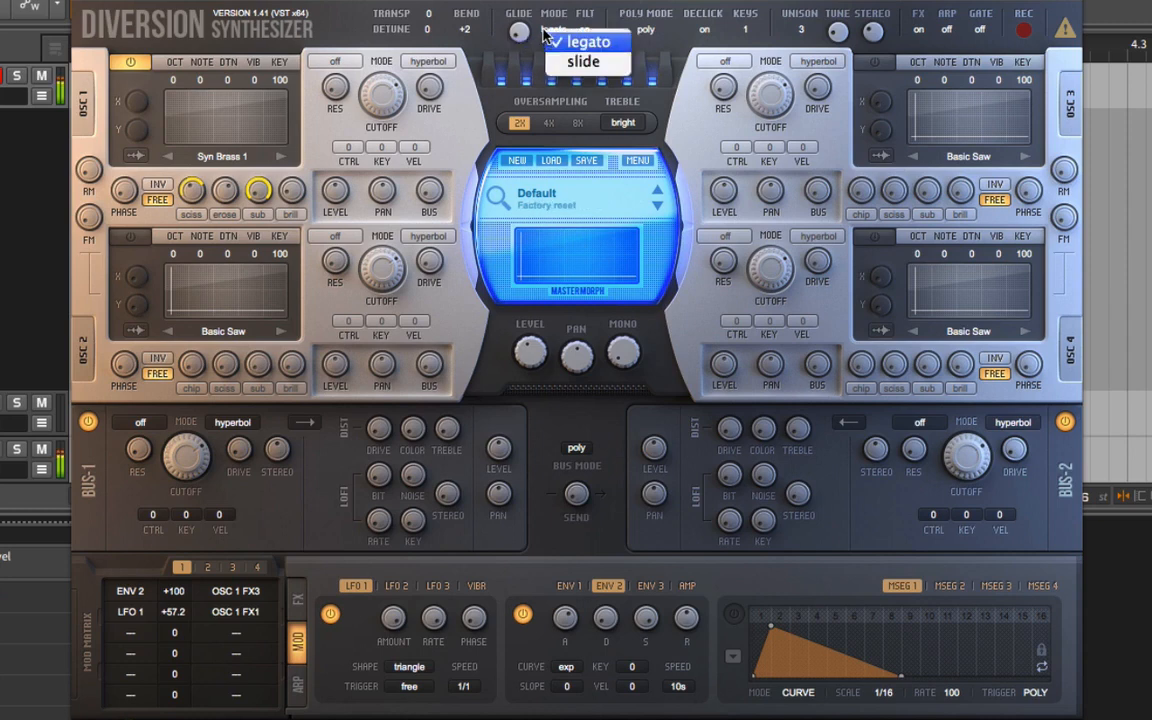
pyautogui.click(583, 61)
pyautogui.moveTo(520, 32)
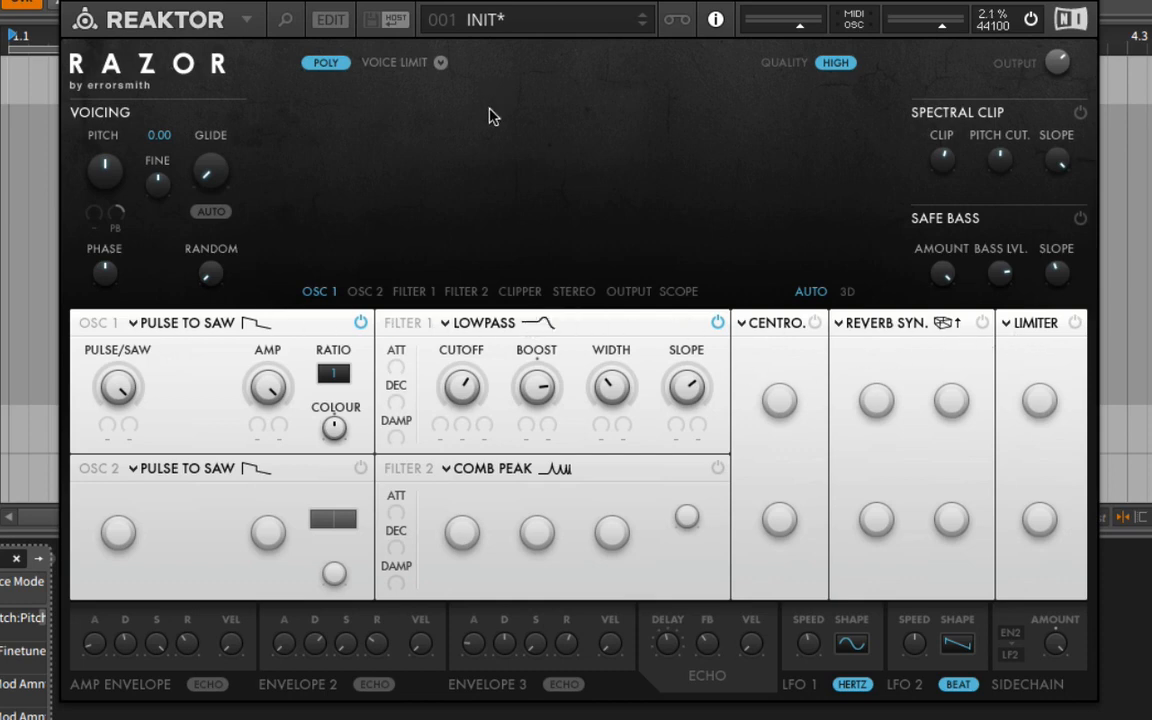
# Switch to Razor in Reaktor, try its Filter 1 cutoff, turn Filter 1 off, and change Osc 1 to Formant.
pyautogui.moveTo(456, 376); pyautogui.dragTo(638, 290)
pyautogui.click(717, 323)
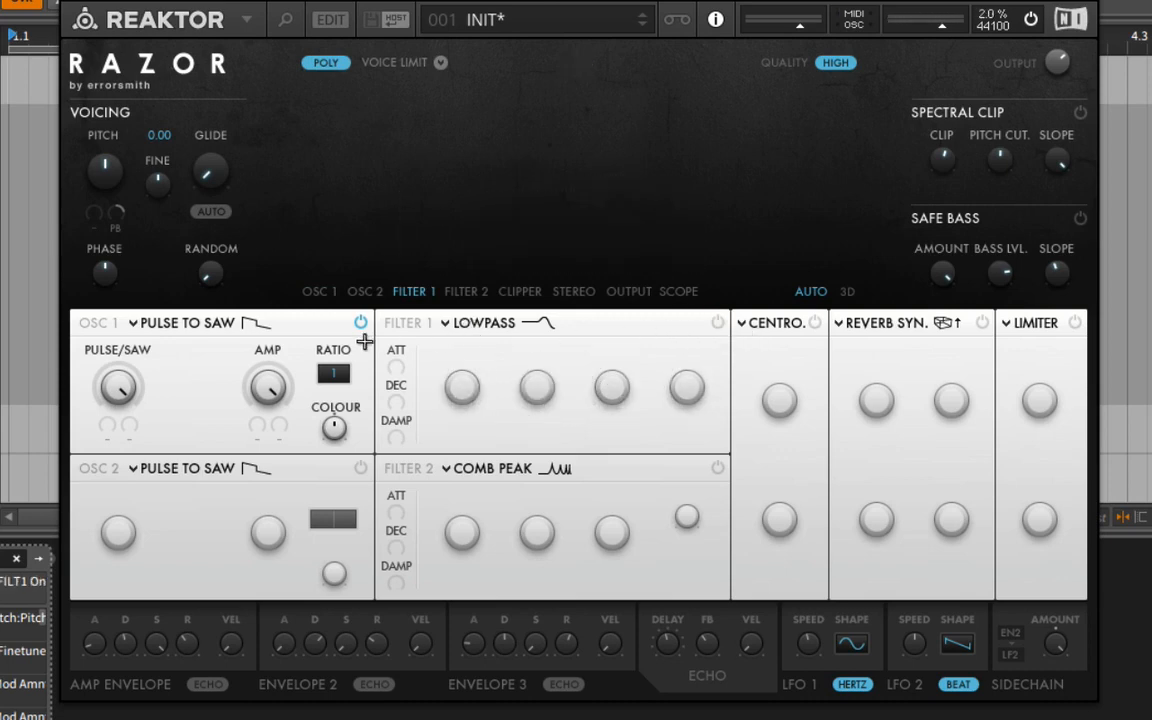
pyautogui.click(184, 323)
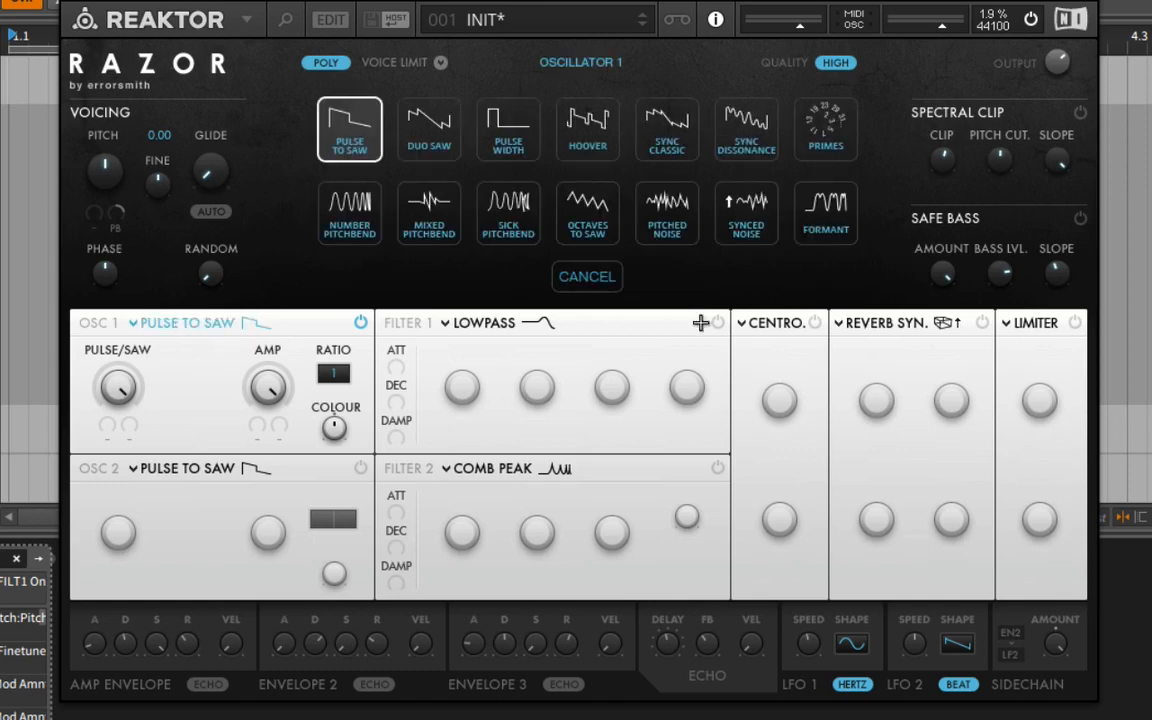
pyautogui.click(835, 232)
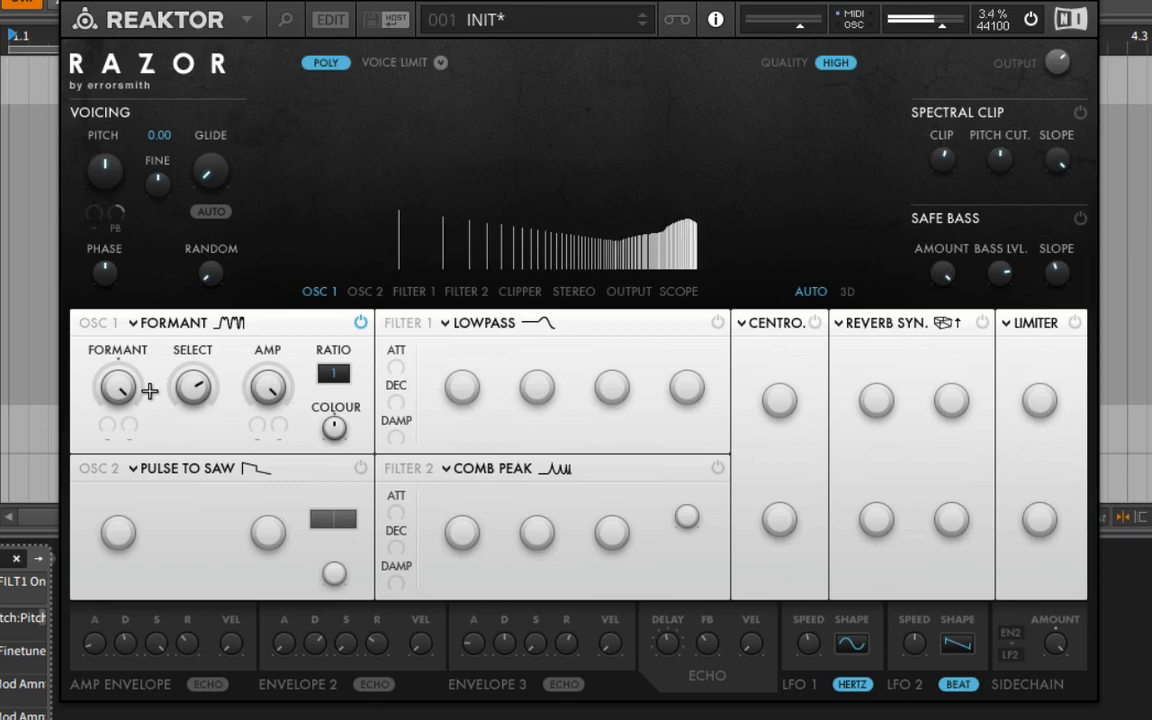
# Lower Osc 1's Formant amount and modulate it with LFO 1 at a modulation amount of 52.
pyautogui.moveTo(116, 391); pyautogui.dragTo(128, 460)
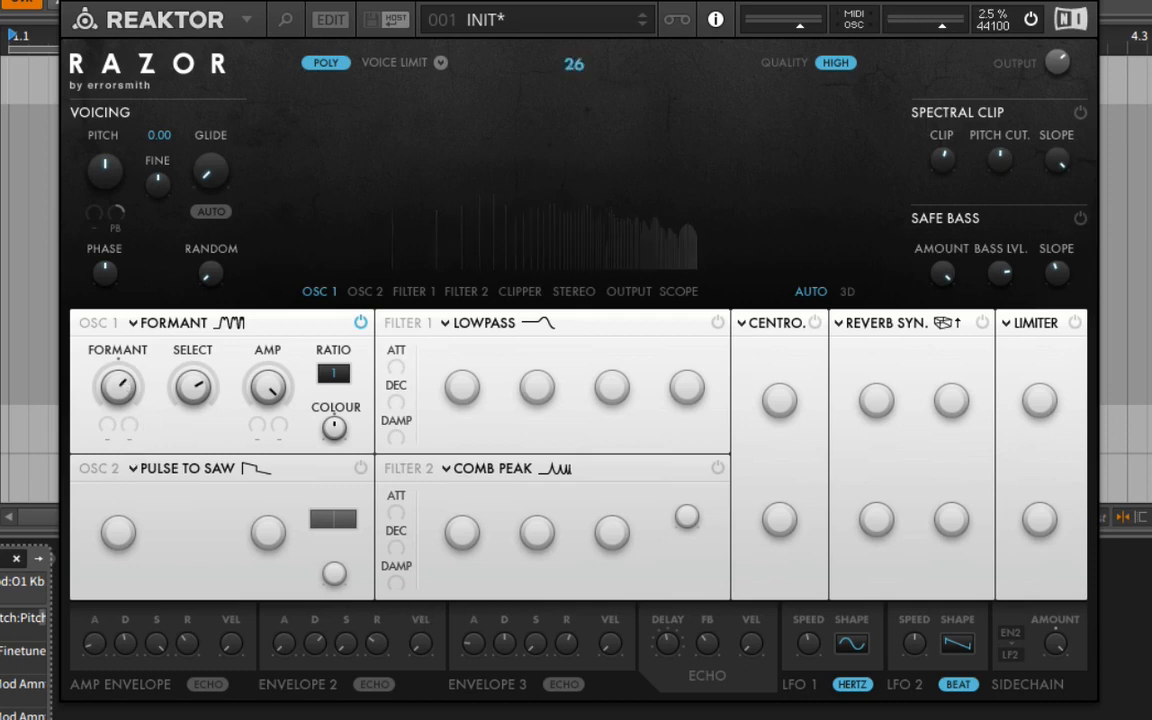
pyautogui.click(107, 426)
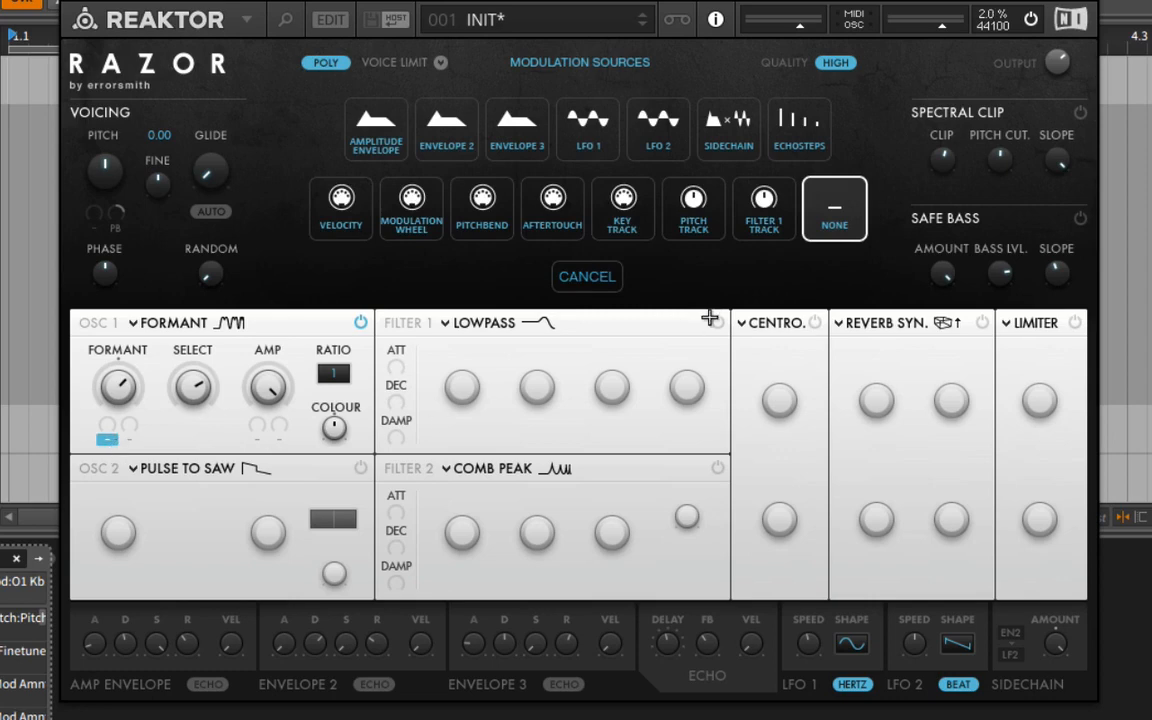
pyautogui.click(592, 149)
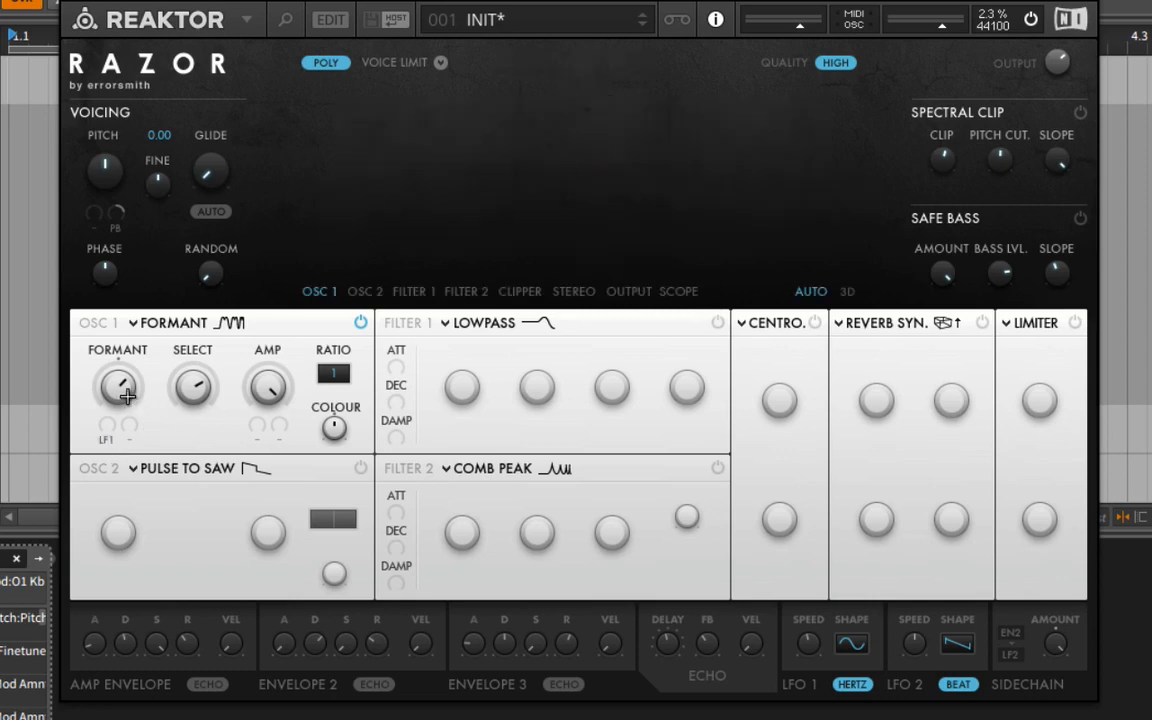
pyautogui.moveTo(121, 388); pyautogui.dragTo(142, 334)
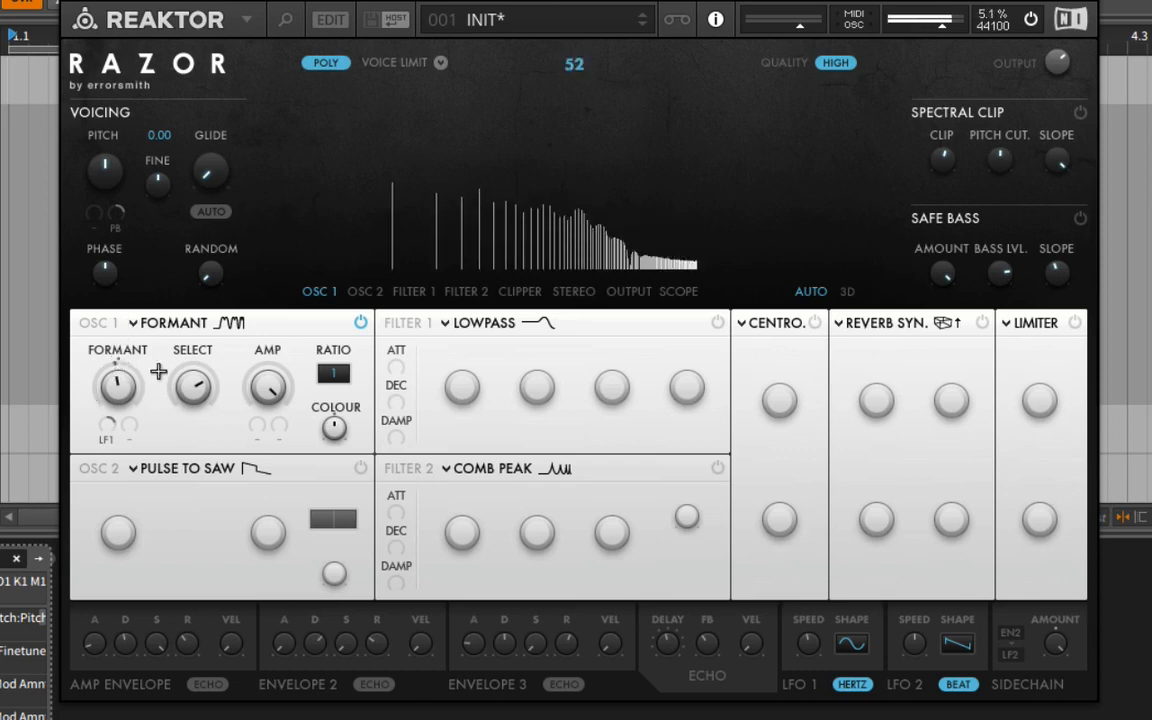
# Set LFO 1's shape to Stepped Random and its speed to 3.34 Hz, and slightly adjust Osc 1's Select amount.
pyautogui.click(848, 640)
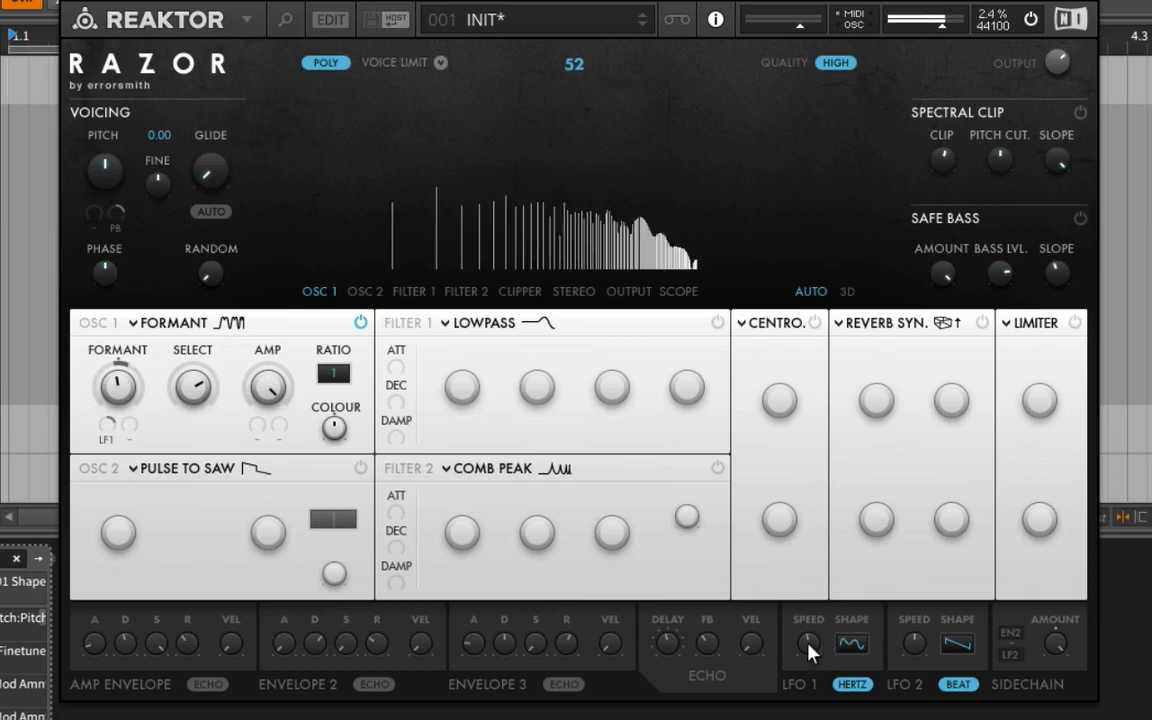
pyautogui.moveTo(812, 648); pyautogui.dragTo(836, 672)
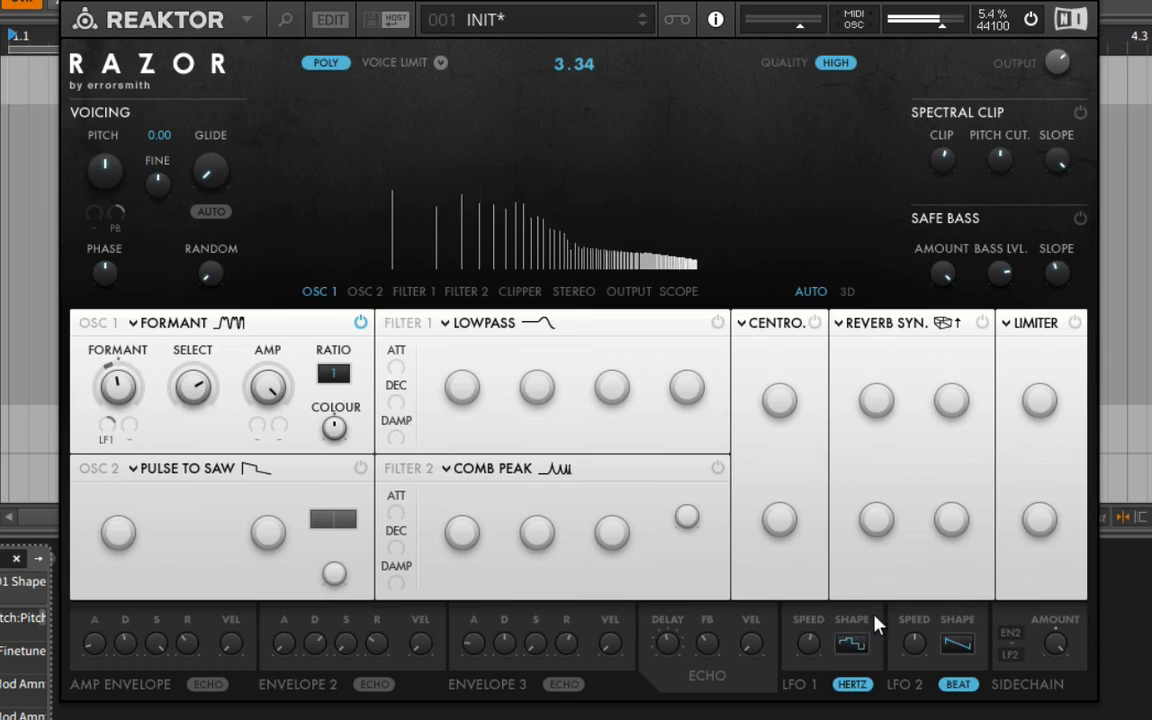
pyautogui.click(874, 641)
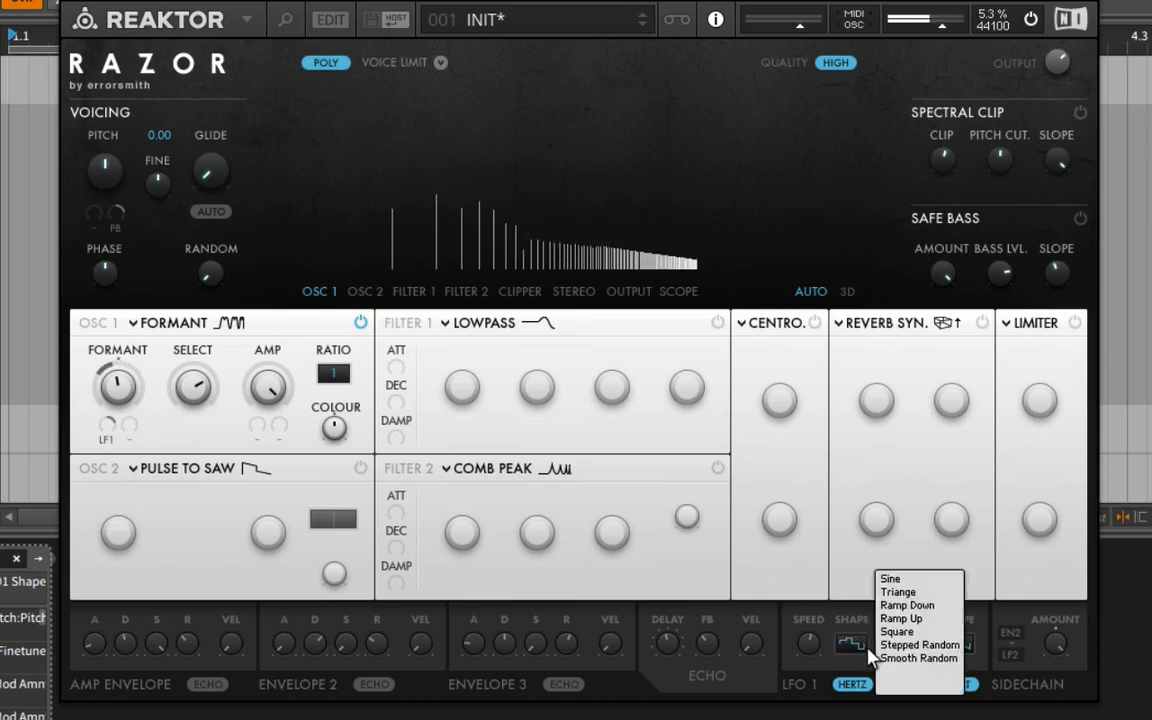
pyautogui.click(920, 661)
pyautogui.moveTo(190, 352); pyautogui.dragTo(195, 399)
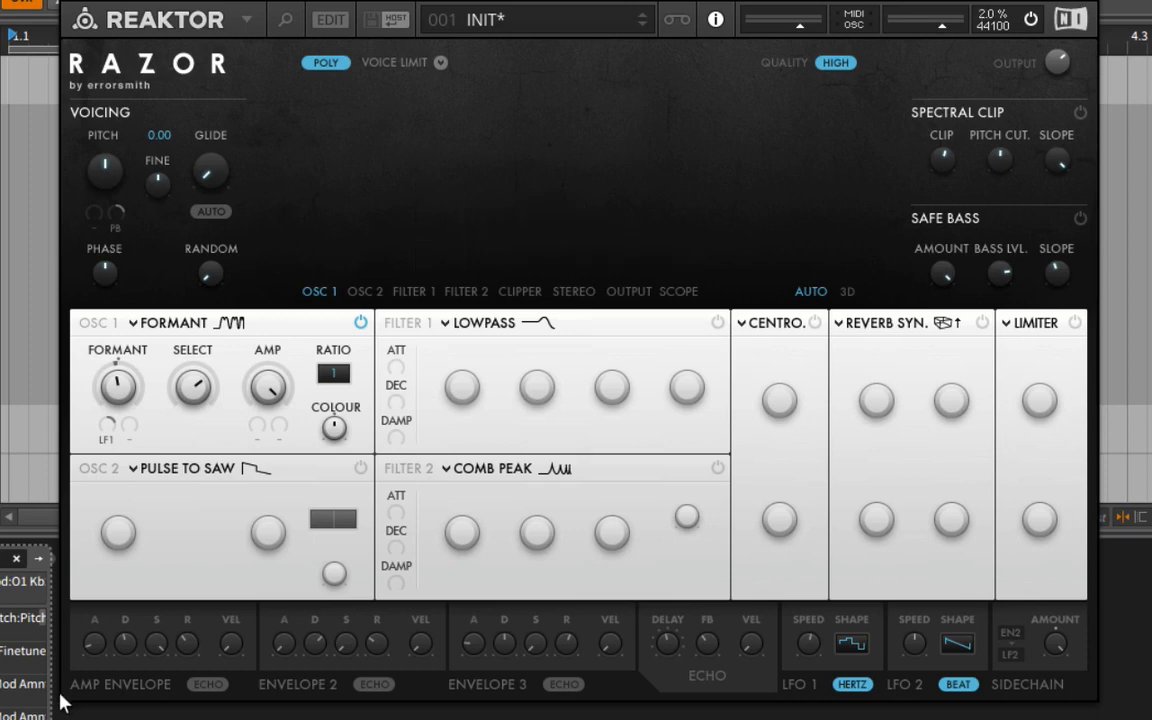
# Enable Osc 2 and change its oscillator type to Duo Saw.
pyautogui.click(360, 468)
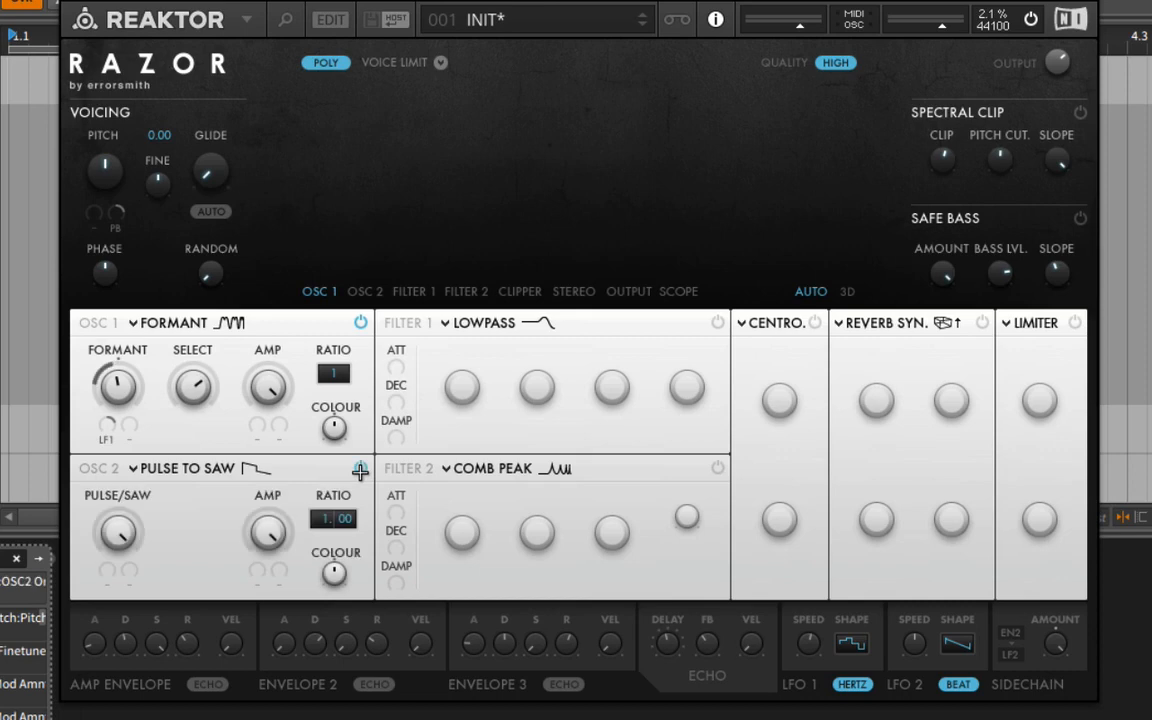
pyautogui.click(200, 470)
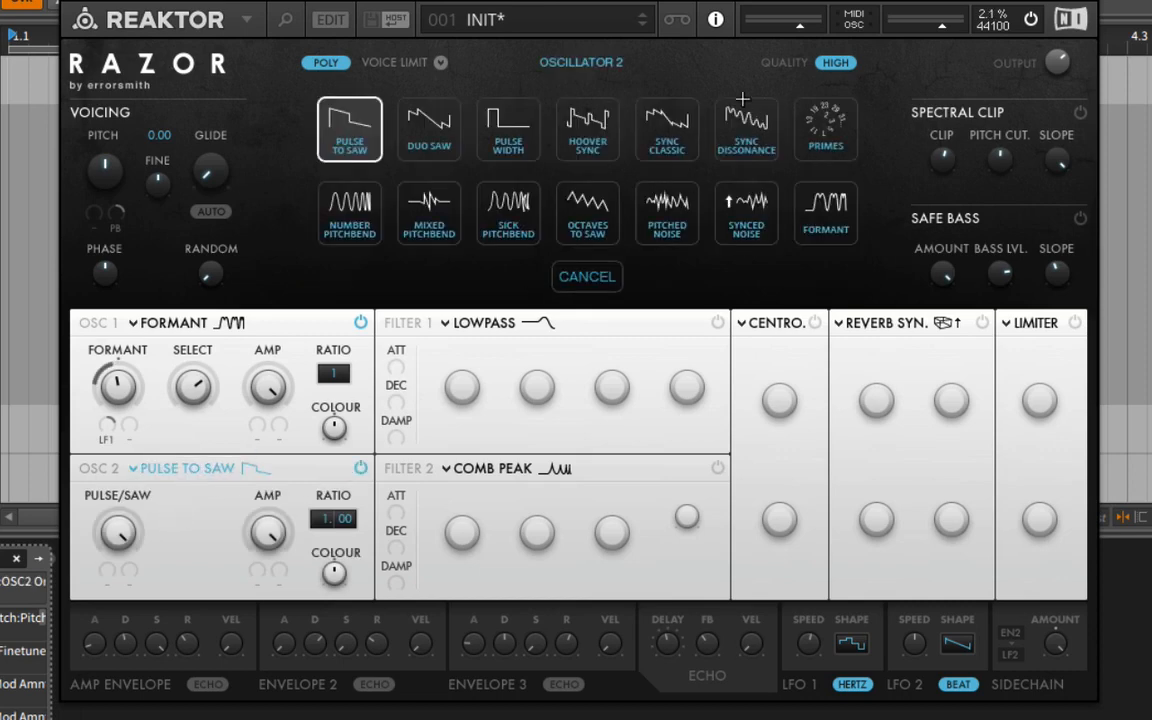
pyautogui.click(396, 147)
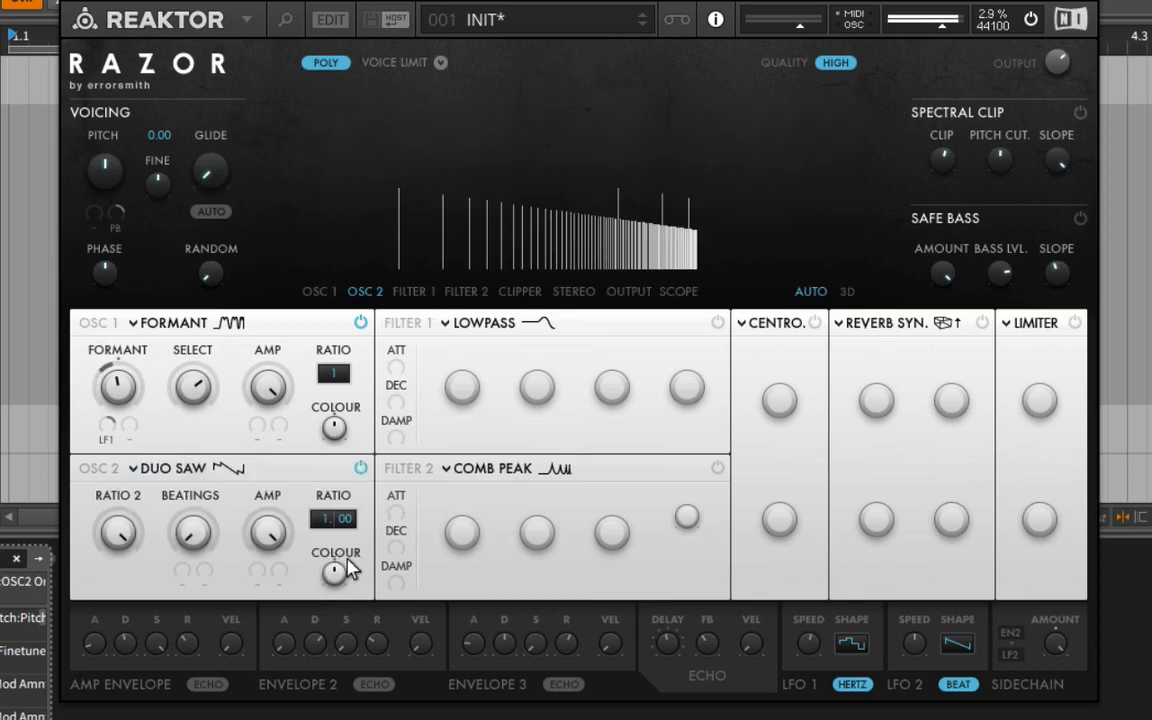
# Audition Osc 2 ratios of 4, 7 and 1, set the ratio to 2, and lower the oscillator's amp level.
pyautogui.scroll(5, 337, 522)
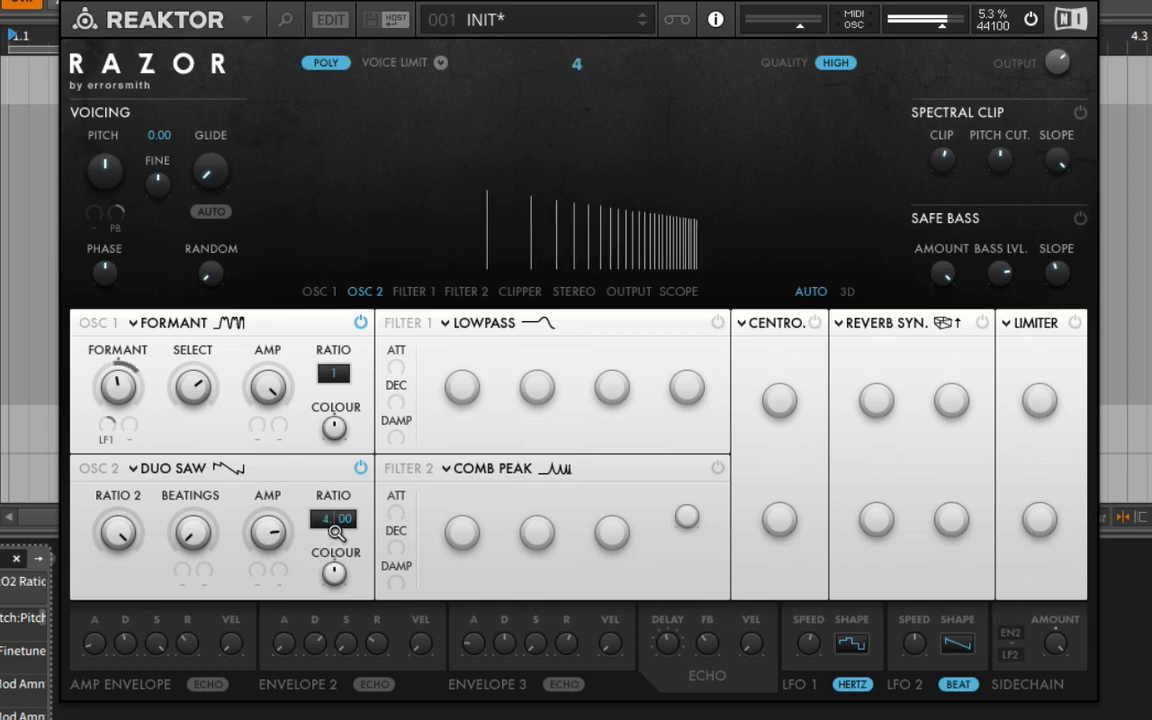
pyautogui.scroll(1, 340, 522)
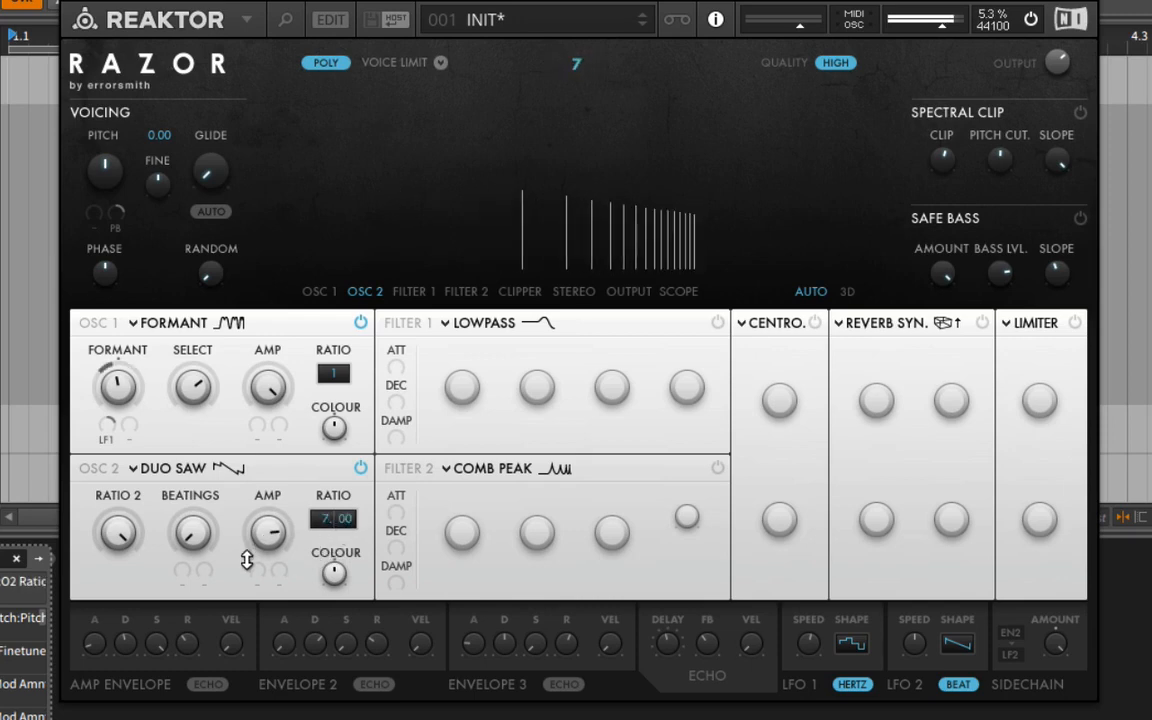
pyautogui.scroll(-6, 330, 520)
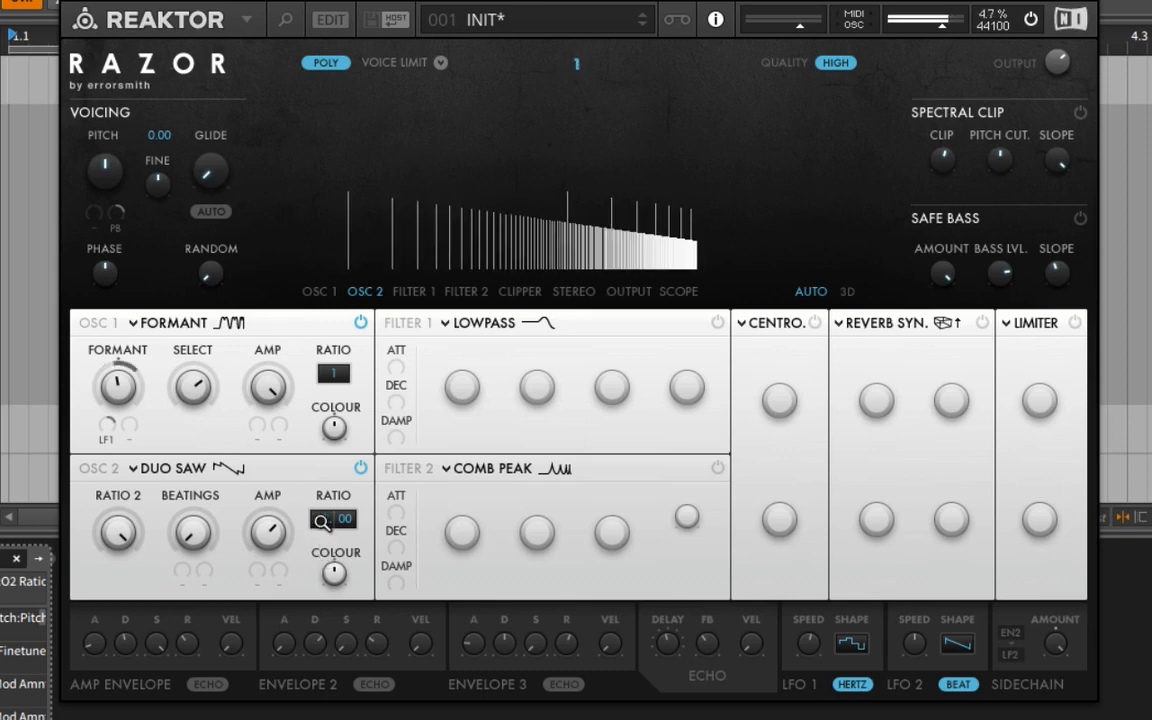
pyautogui.scroll(1, 330, 522)
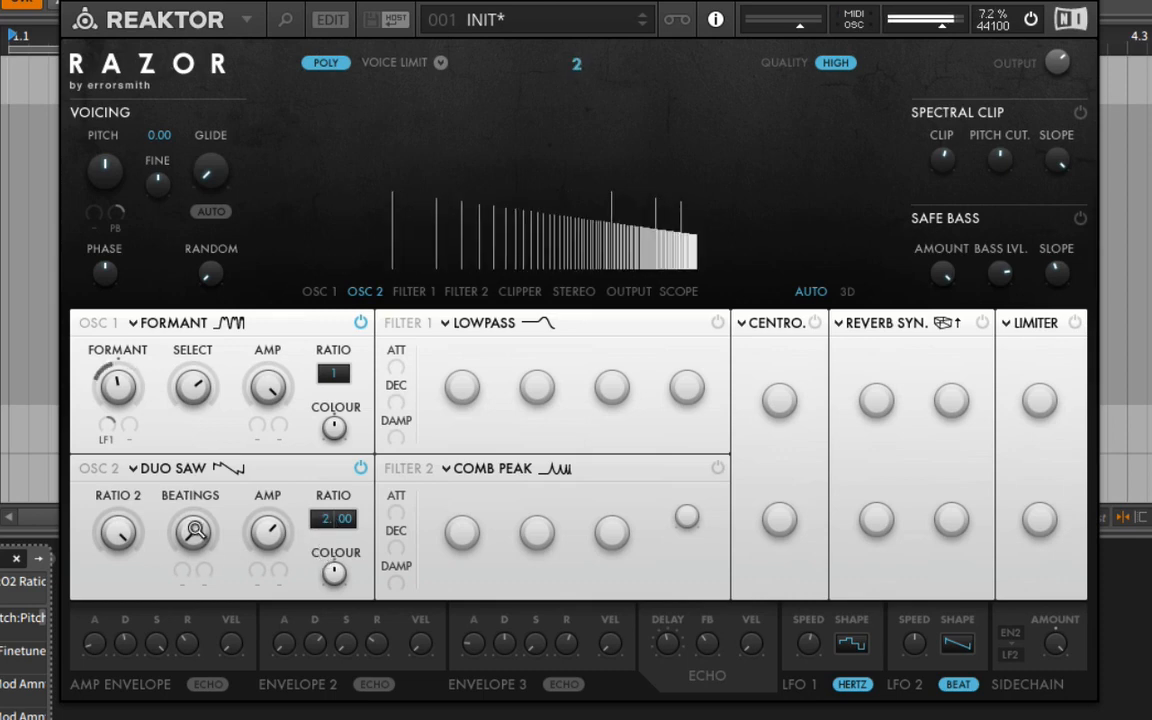
# Lower Osc 2's Ratio 2, raise its Beatings, and set its colour to 1.6, ratio to 4.00 and amp to 0.535.
pyautogui.moveTo(116, 533)
pyautogui.mouseDown()
pyautogui.moveTo(118, 668)
pyautogui.moveTo(120, 546)
pyautogui.mouseUp()
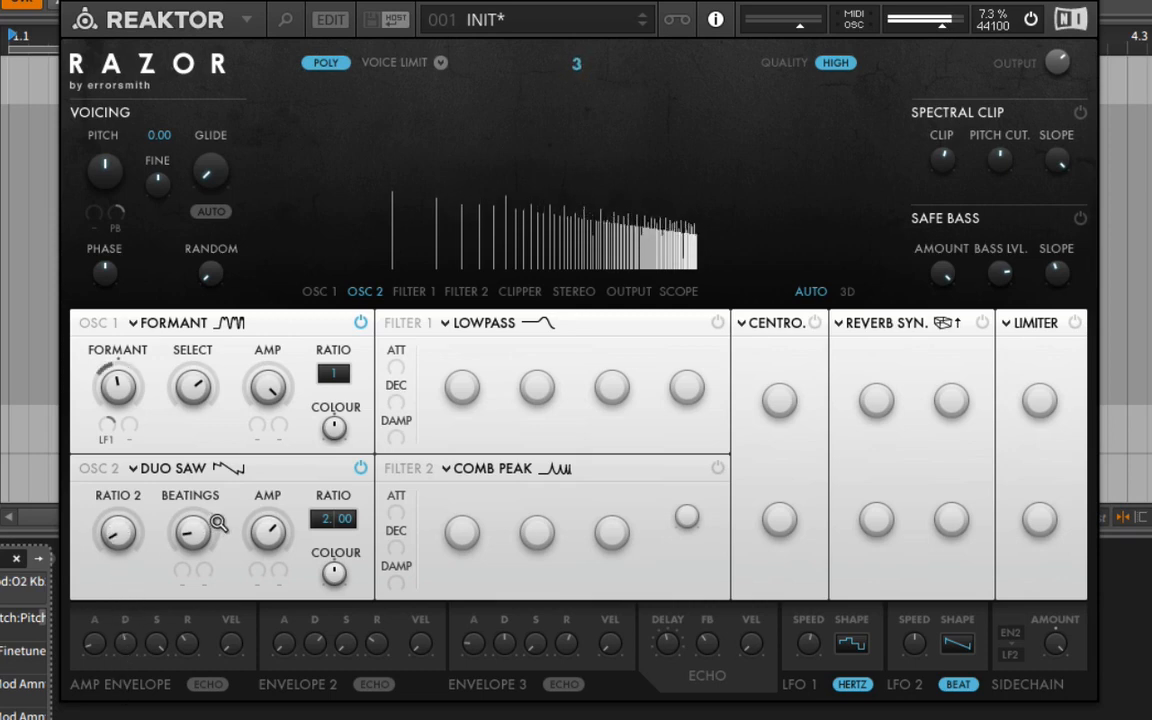
pyautogui.moveTo(198, 533)
pyautogui.mouseDown()
pyautogui.moveTo(204, 432)
pyautogui.moveTo(210, 530)
pyautogui.mouseUp()
pyautogui.moveTo(340, 574)
pyautogui.mouseDown()
pyautogui.moveTo(347, 541)
pyautogui.moveTo(349, 570)
pyautogui.mouseUp()
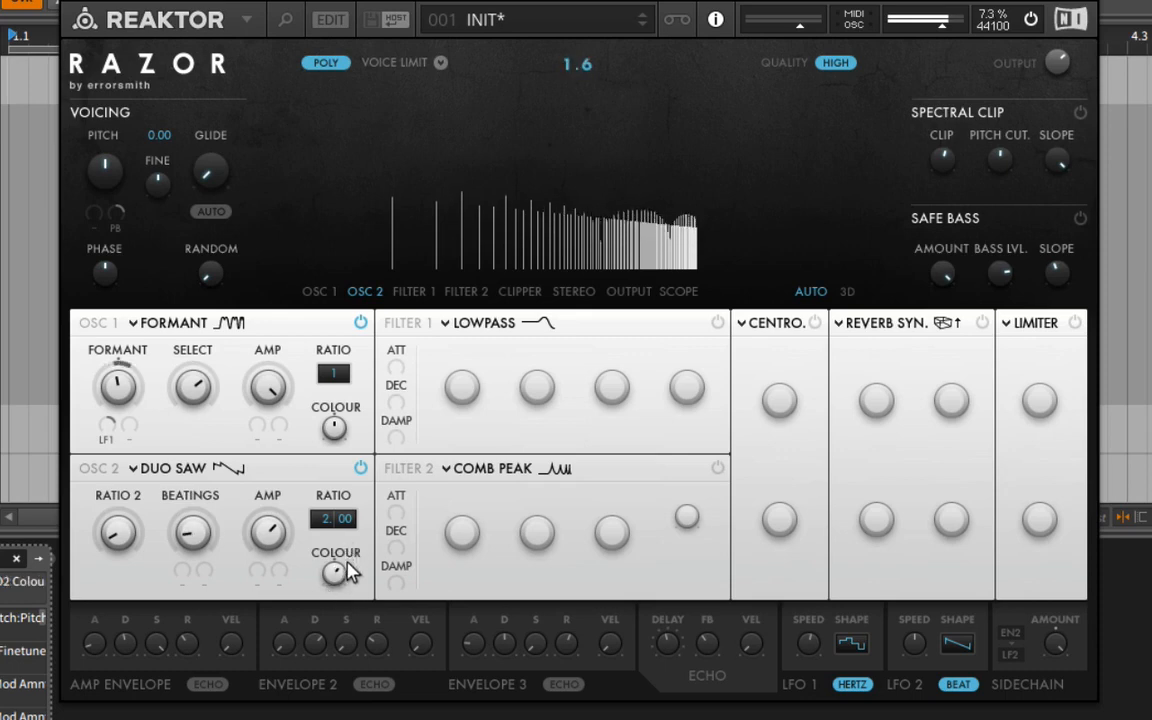
pyautogui.moveTo(322, 518); pyautogui.dragTo(295, 456)
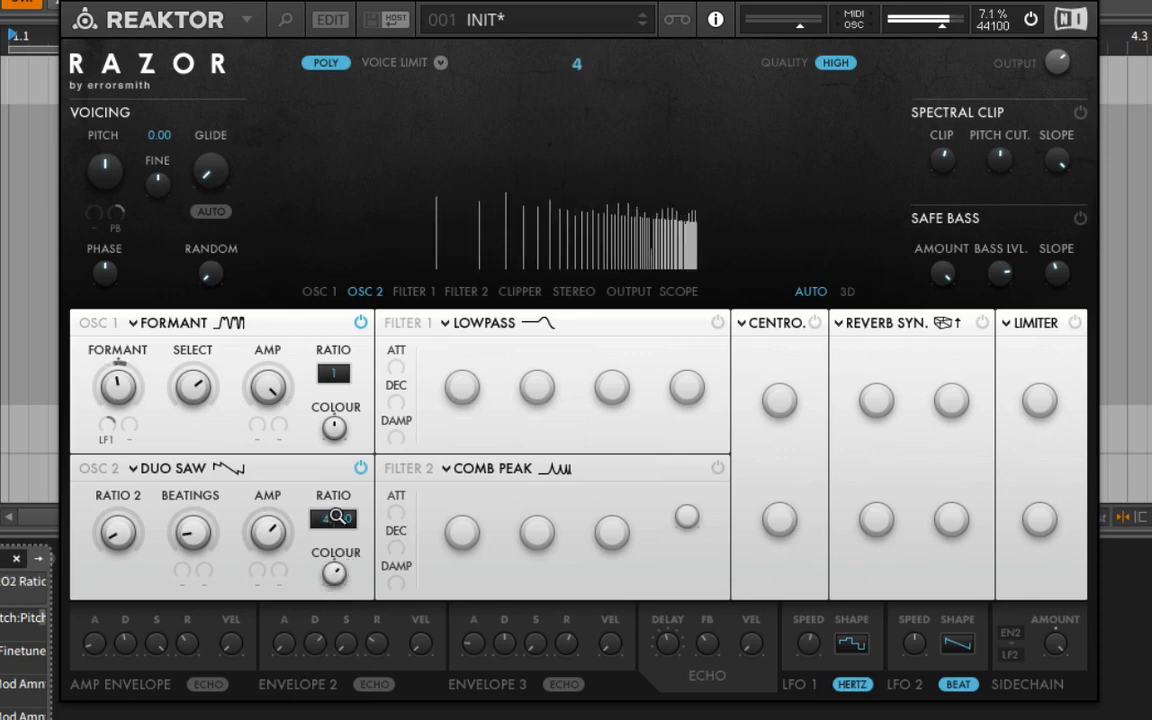
pyautogui.moveTo(268, 563); pyautogui.dragTo(268, 573)
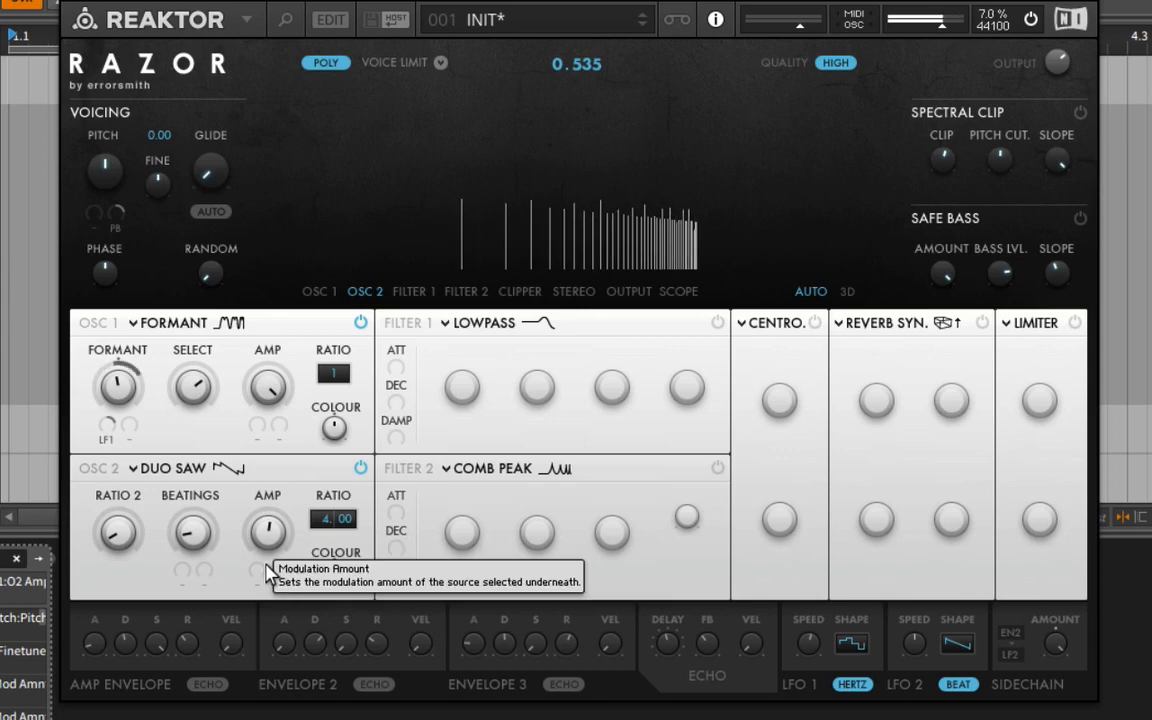
# Enable Safe Bass and the Limiter, set the limiter's drive to 1 and dirt to 0.33, and slightly lower the output level.
pyautogui.click(1080, 218)
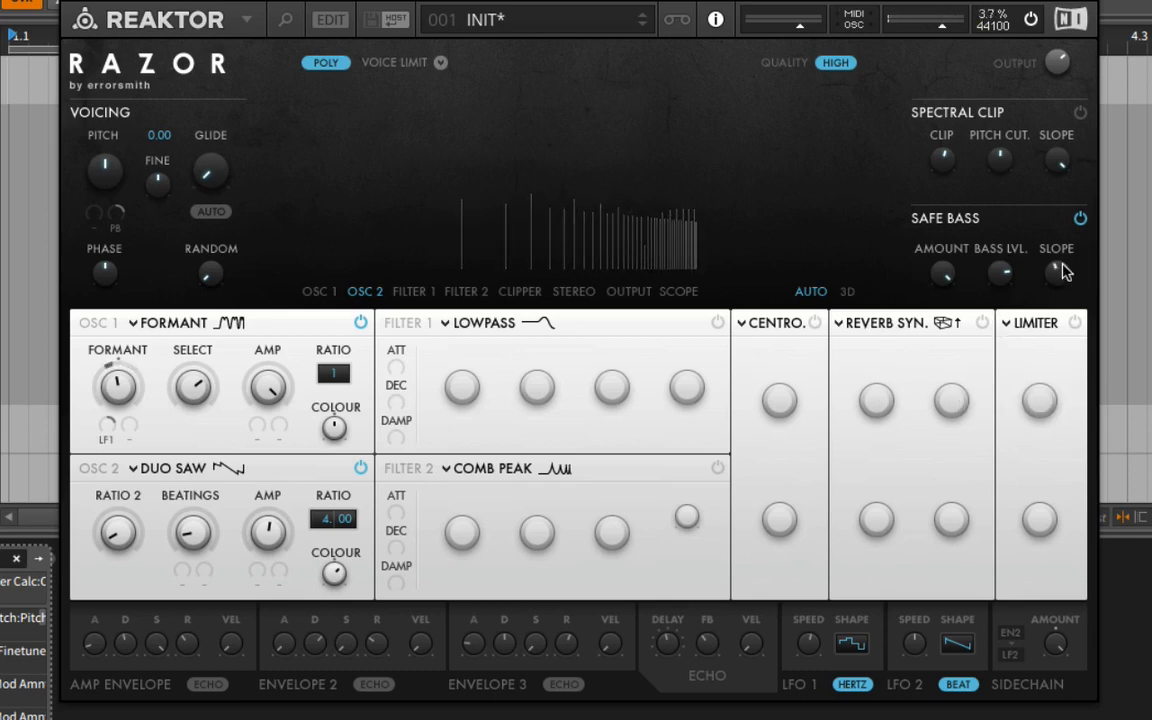
pyautogui.click(1073, 324)
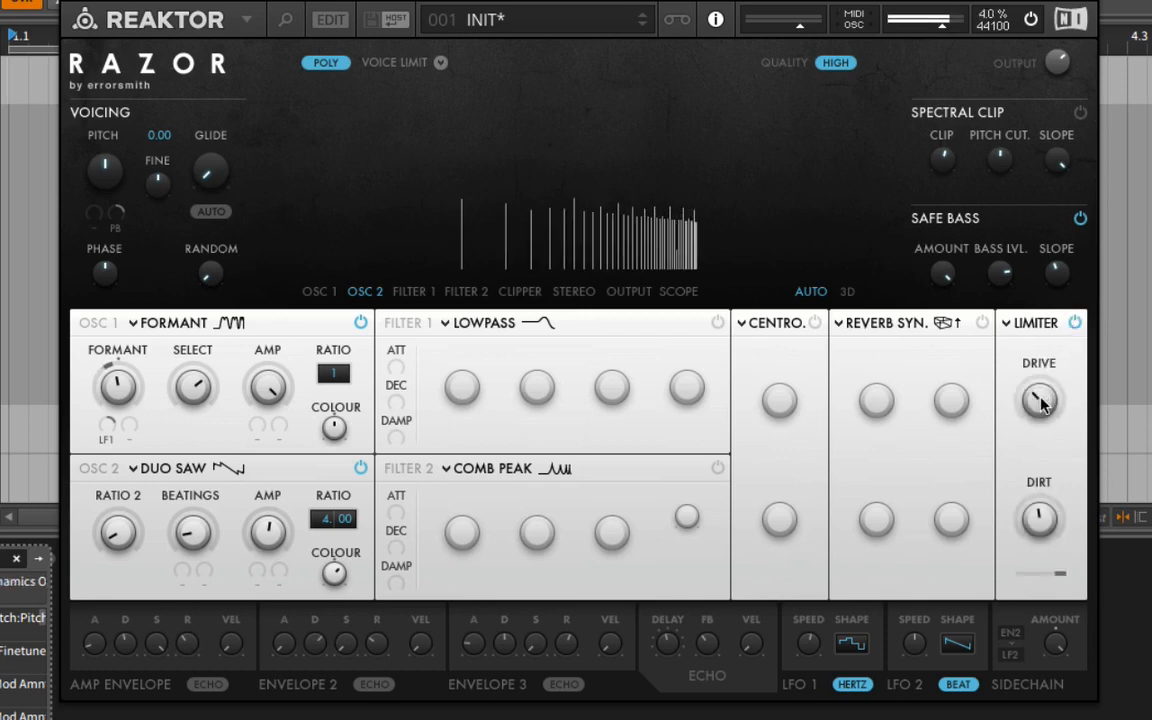
pyautogui.moveTo(1041, 391); pyautogui.dragTo(1035, 446)
pyautogui.moveTo(1042, 528); pyautogui.dragTo(1044, 567)
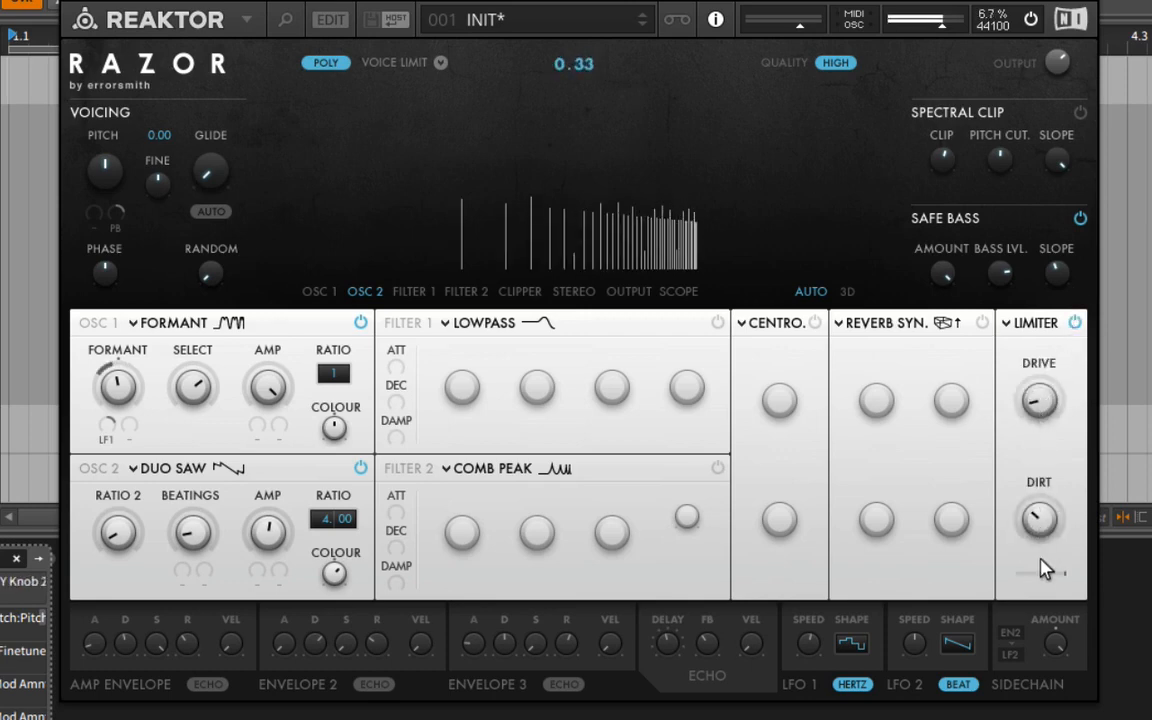
pyautogui.moveTo(1042, 409); pyautogui.dragTo(1047, 368)
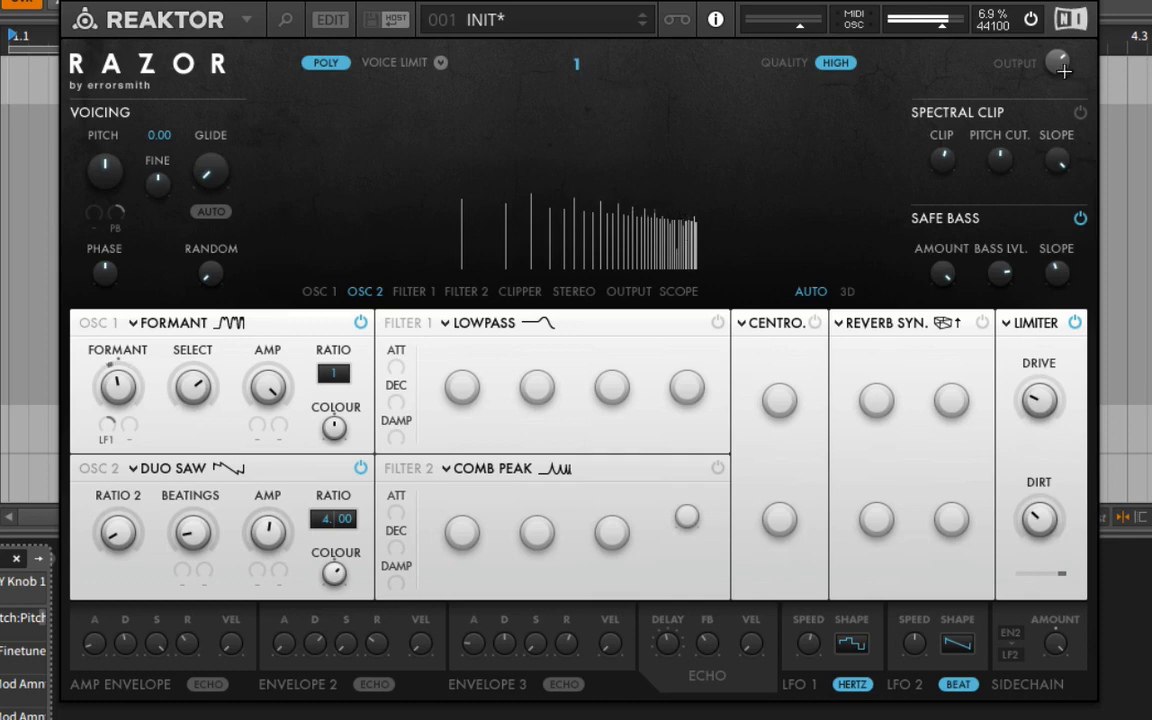
pyautogui.moveTo(1060, 68); pyautogui.dragTo(1058, 76)
# Enable the synced reverb with dry/wet at 0.68, less decay and hi damp and more smear, and set the limiter's drive to 2.5.
pyautogui.click(982, 322)
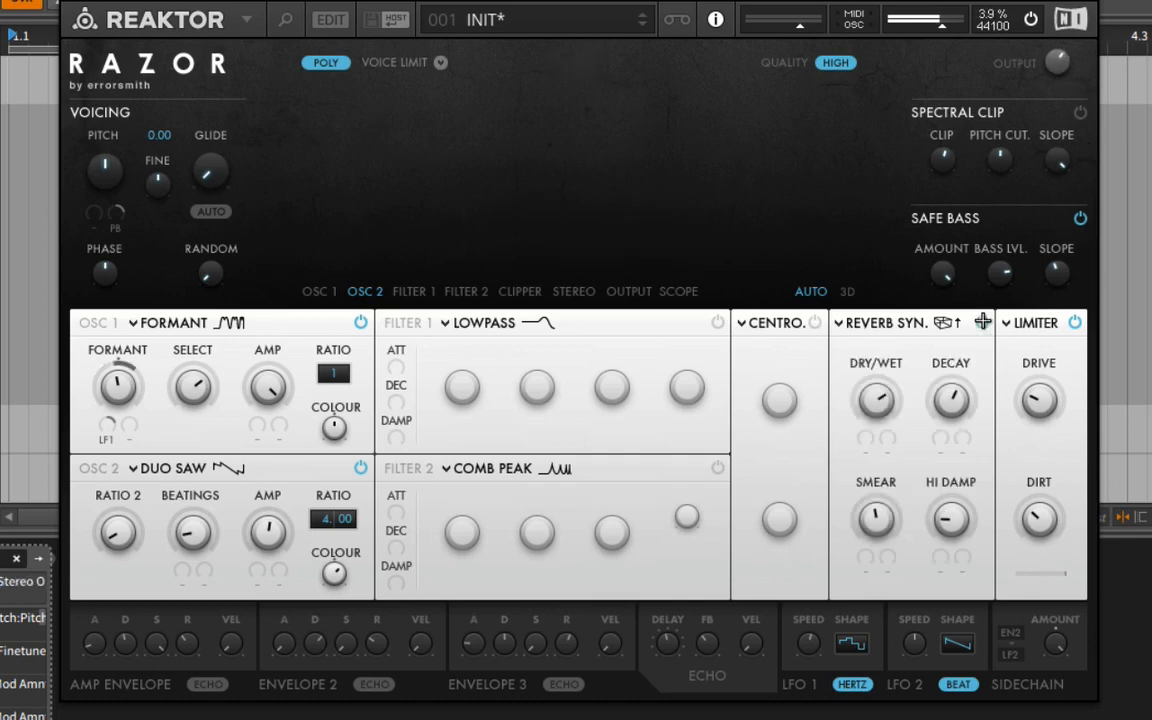
pyautogui.moveTo(887, 387); pyautogui.dragTo(874, 346)
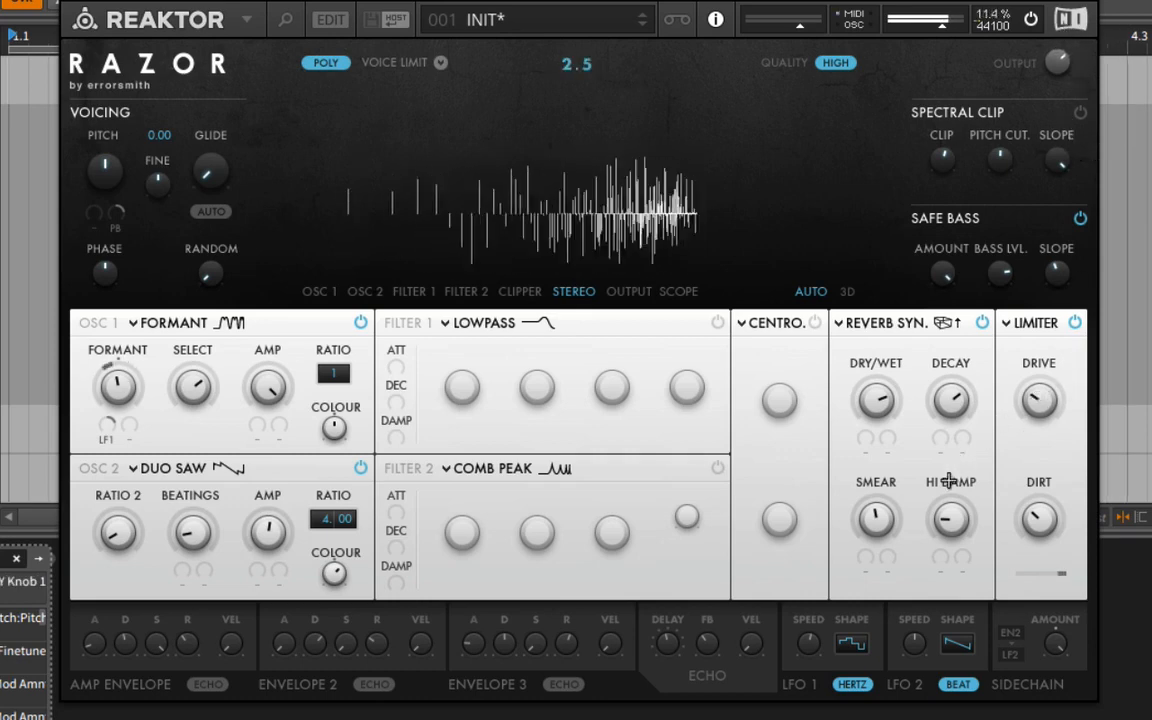
pyautogui.moveTo(953, 408)
pyautogui.mouseDown()
pyautogui.moveTo(967, 427)
pyautogui.moveTo(958, 429)
pyautogui.mouseUp()
pyautogui.moveTo(883, 406); pyautogui.dragTo(885, 432)
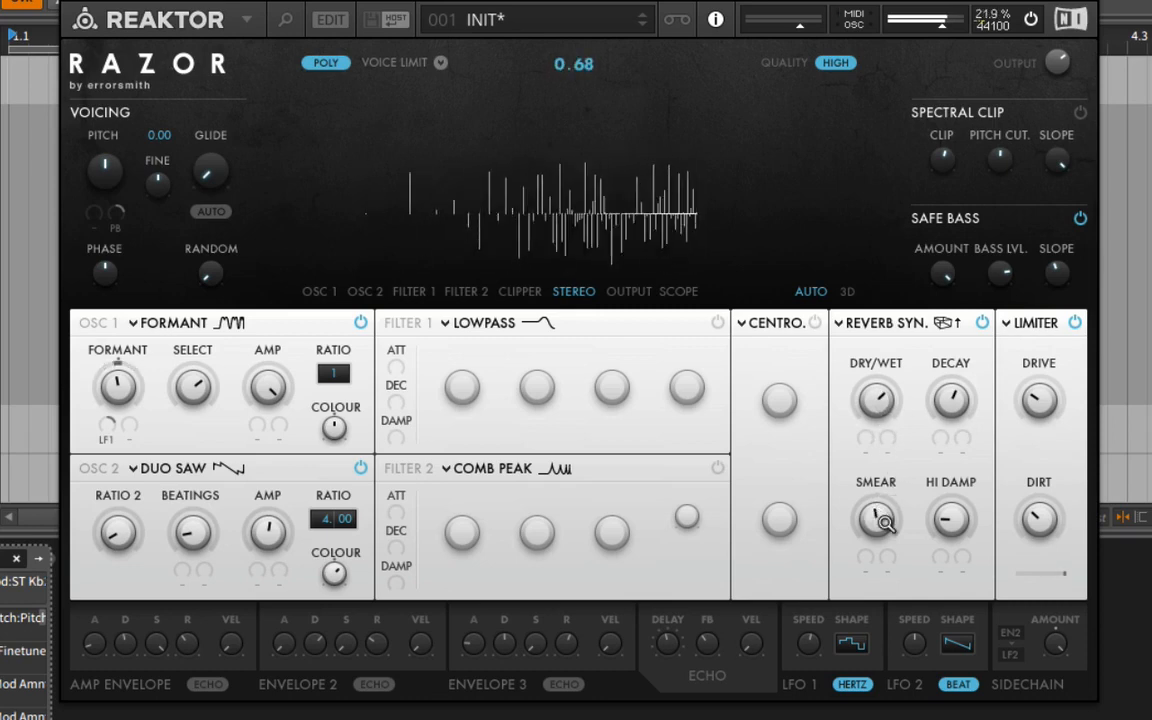
pyautogui.moveTo(885, 521)
pyautogui.mouseDown()
pyautogui.moveTo(900, 468)
pyautogui.moveTo(896, 499)
pyautogui.moveTo(962, 463)
pyautogui.moveTo(963, 340)
pyautogui.moveTo(962, 562)
pyautogui.mouseUp()
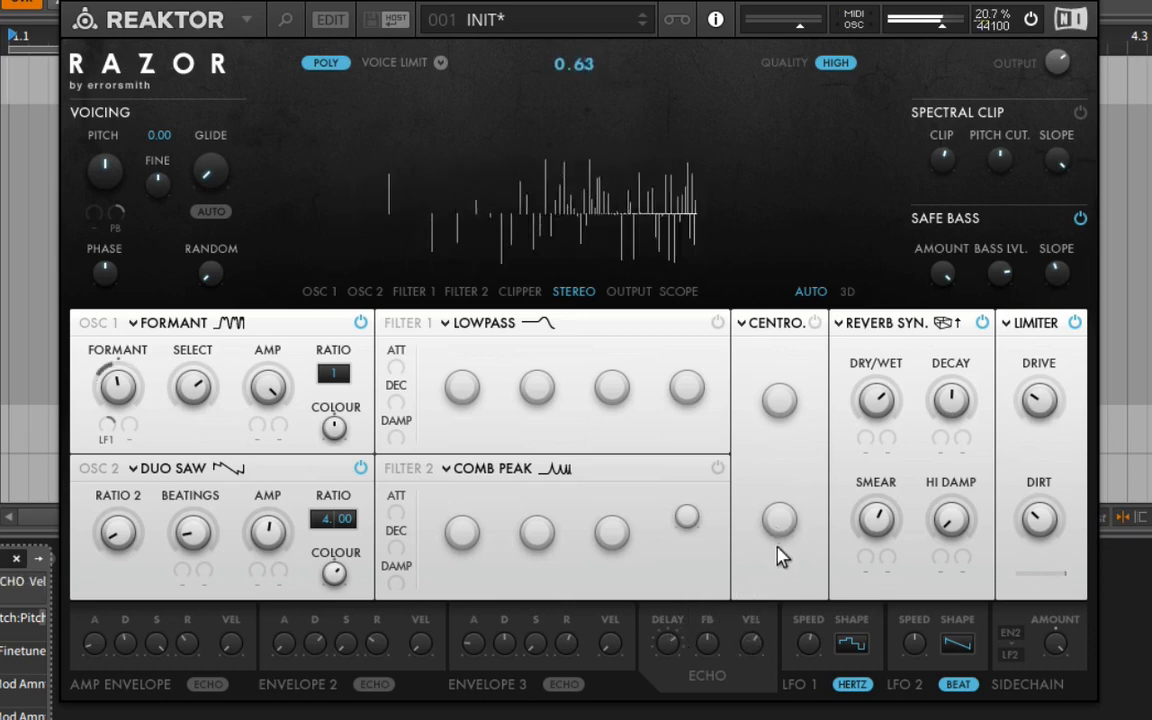
# Enable the Comb Peak filter in Filter 2 and lower its cutoff, boost, phase and stretch.
pyautogui.click(718, 467)
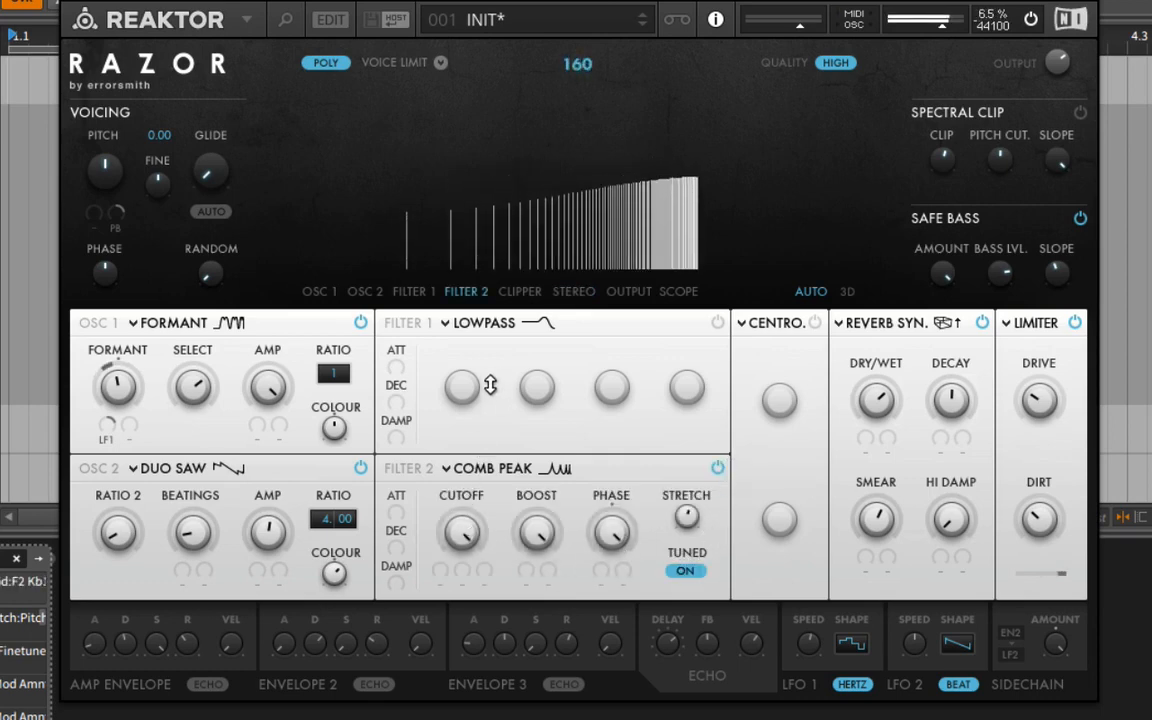
pyautogui.moveTo(538, 531); pyautogui.dragTo(548, 593)
pyautogui.moveTo(687, 520); pyautogui.dragTo(683, 592)
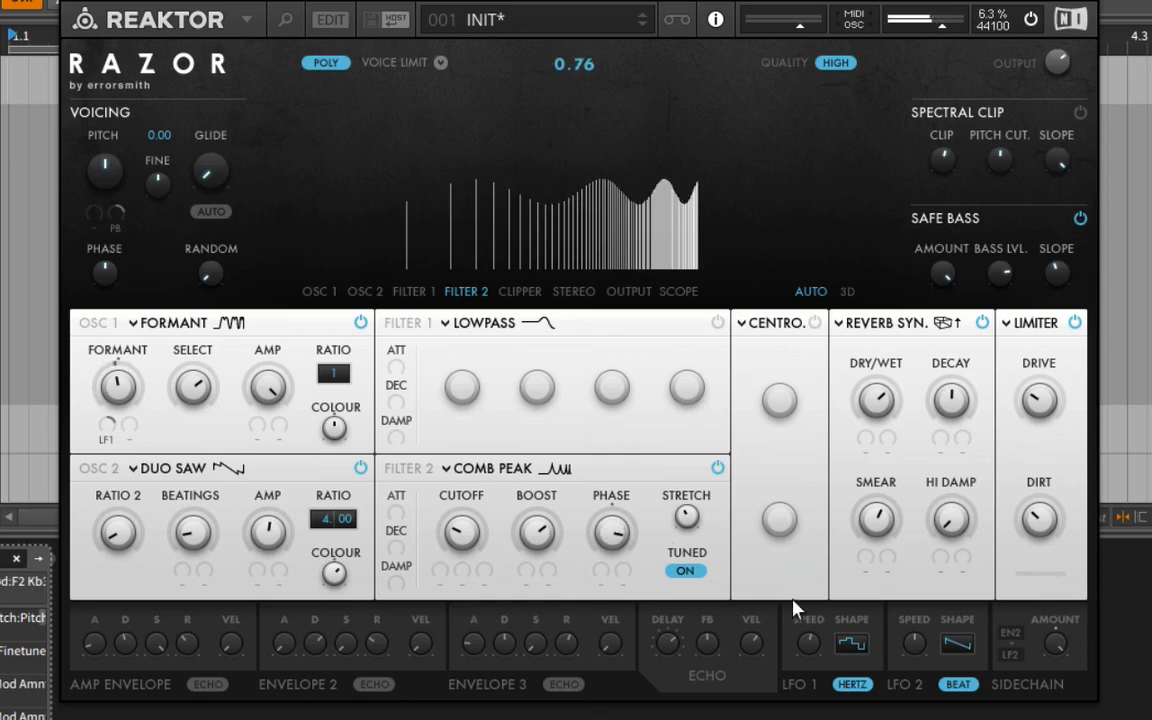
# Modulate the comb filter's phase with LFO 2 and set LFO 2's shape to sine.
pyautogui.click(600, 570)
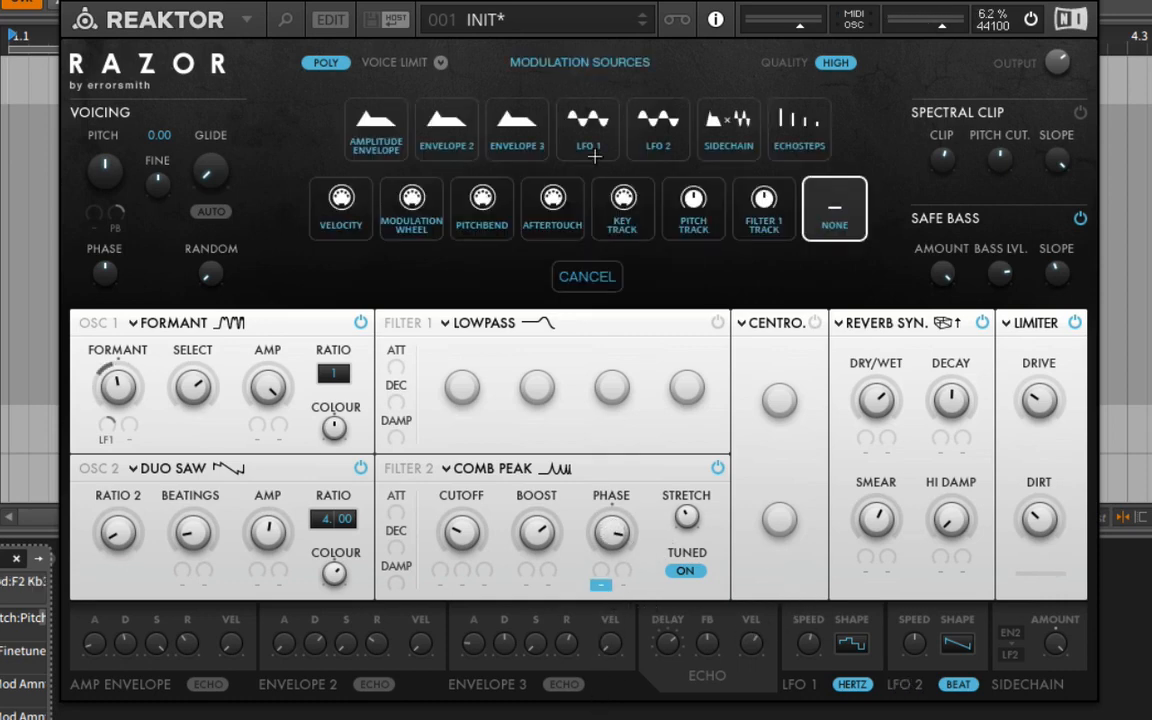
pyautogui.click(663, 190)
pyautogui.moveTo(605, 570)
pyautogui.mouseDown()
pyautogui.moveTo(612, 535)
pyautogui.moveTo(602, 560)
pyautogui.moveTo(617, 581)
pyautogui.mouseUp()
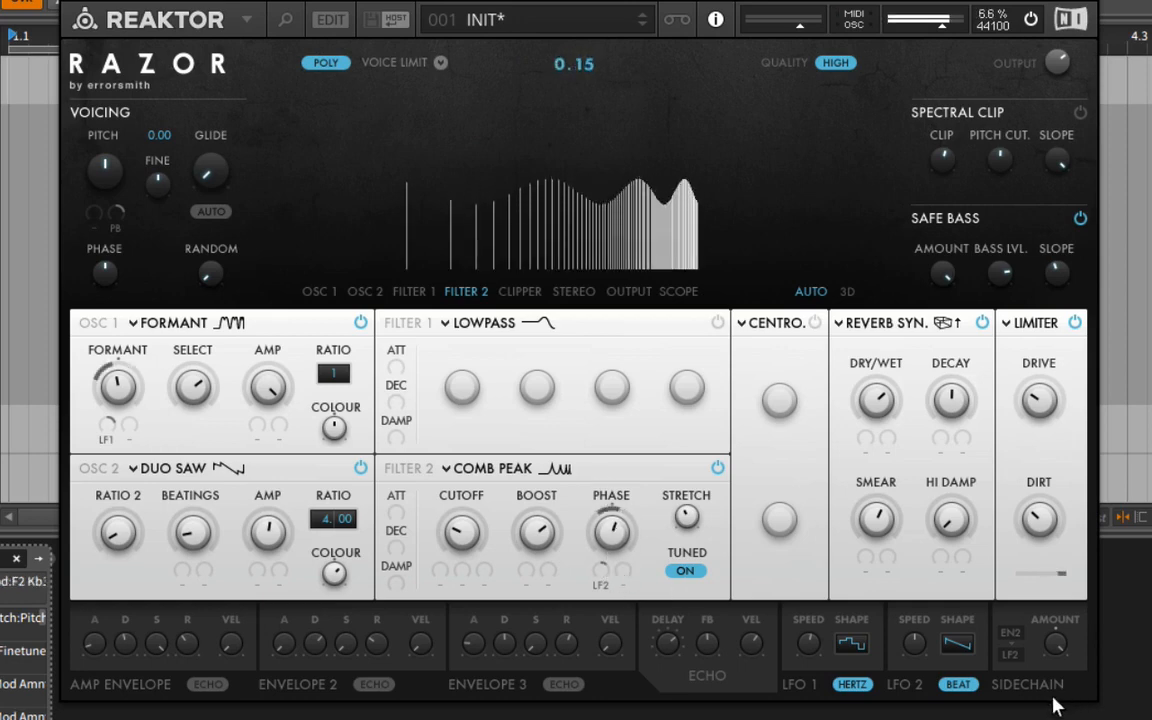
pyautogui.click(956, 648)
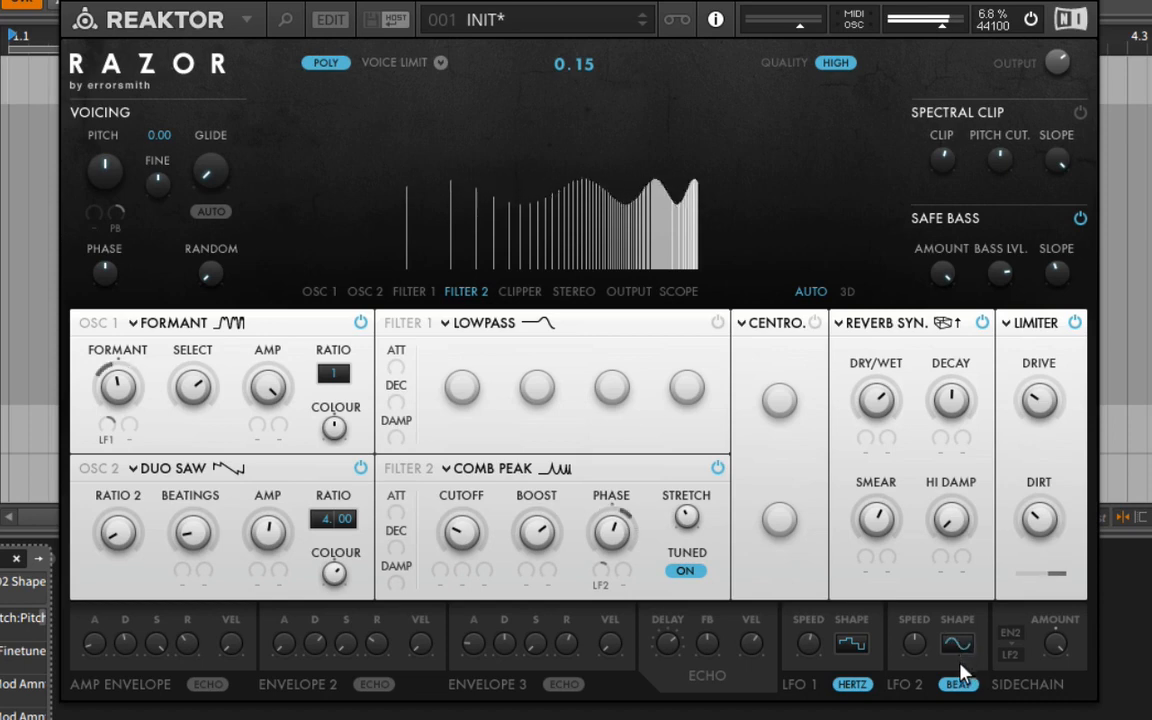
# Try LFO 2 in LFO1 and Beat modes, switch it to Hertz, and adjust its speed.
pyautogui.moveTo(918, 641); pyautogui.dragTo(919, 695)
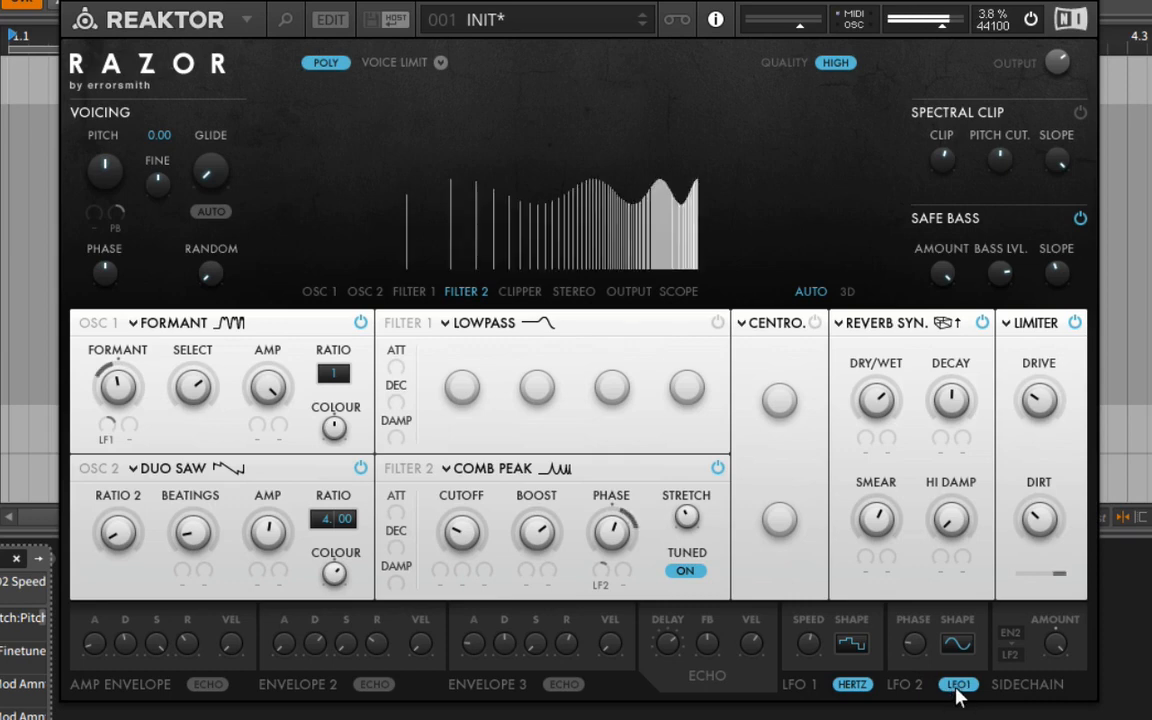
pyautogui.click(957, 687)
pyautogui.click(958, 688)
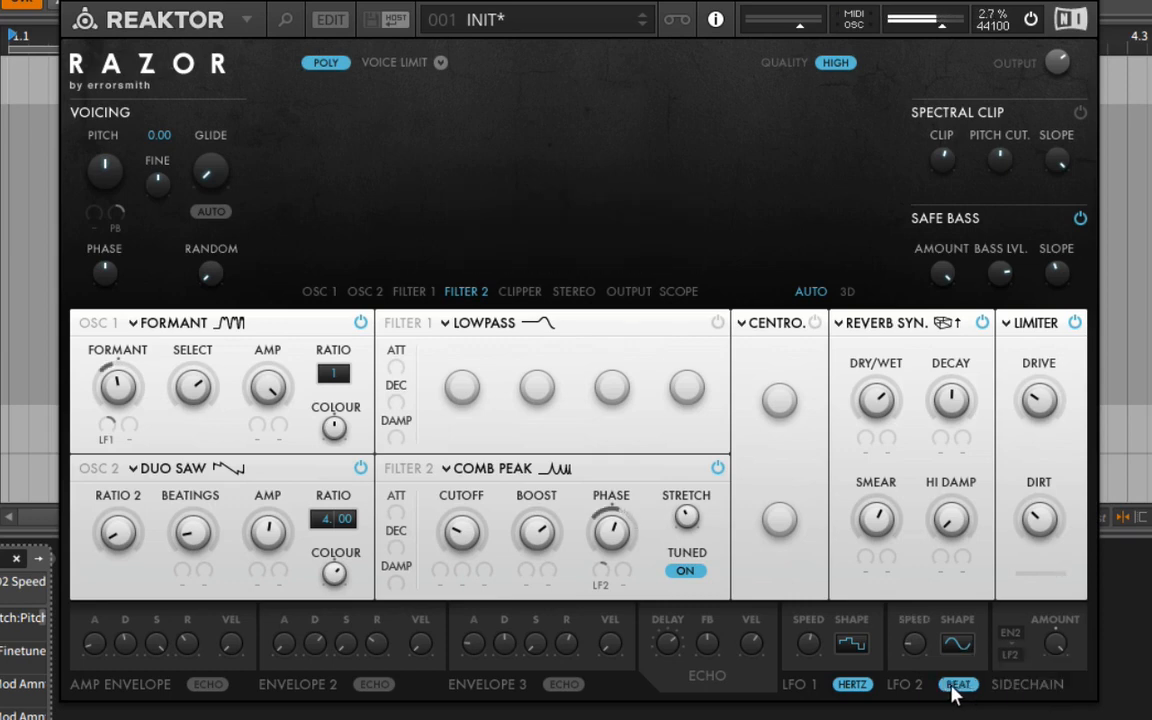
pyautogui.click(960, 688)
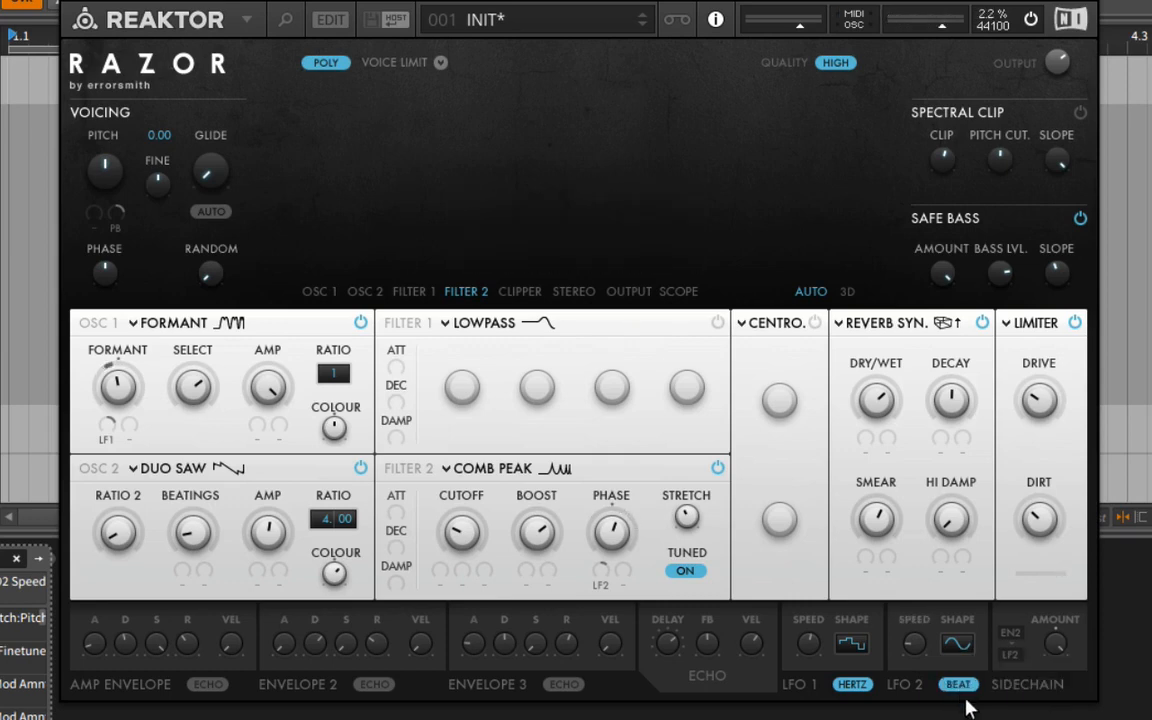
pyautogui.moveTo(908, 641); pyautogui.dragTo(908, 654)
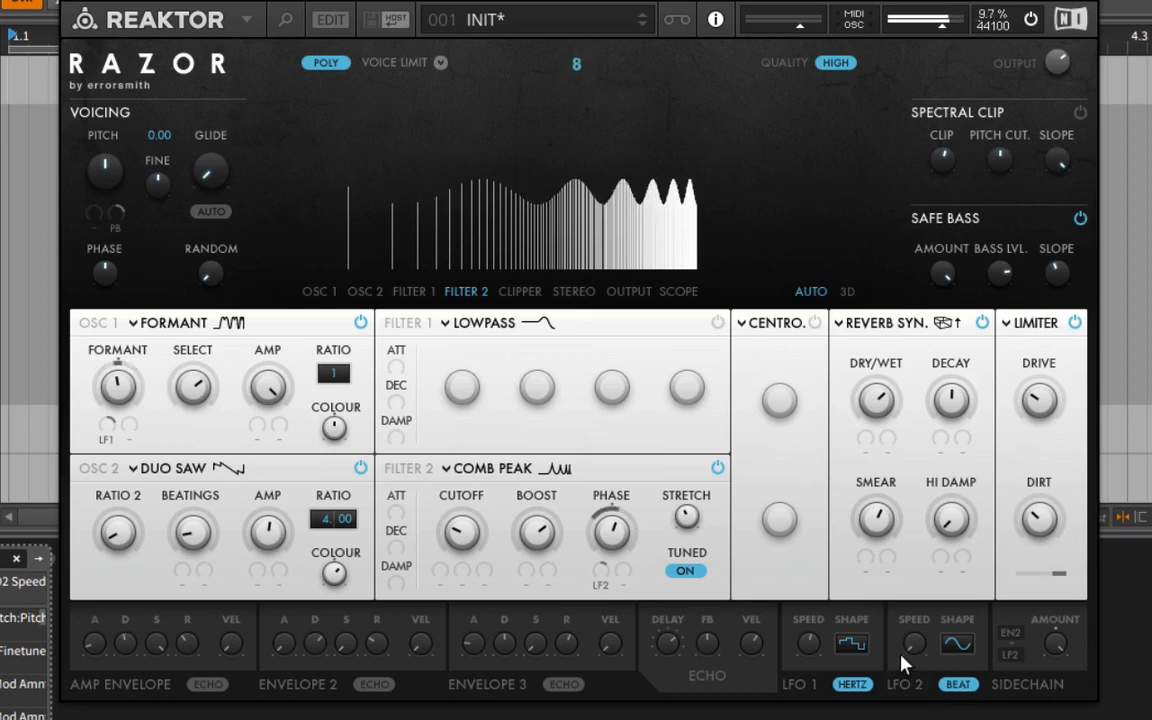
pyautogui.click(952, 686)
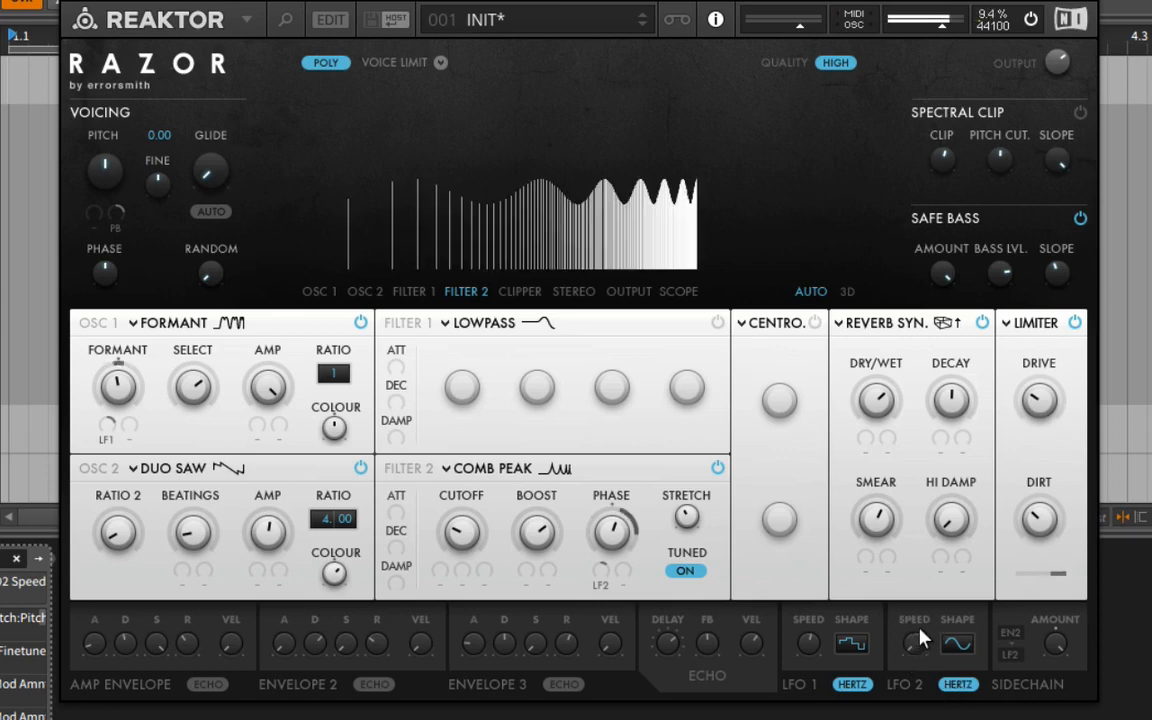
pyautogui.moveTo(915, 626); pyautogui.dragTo(918, 599)
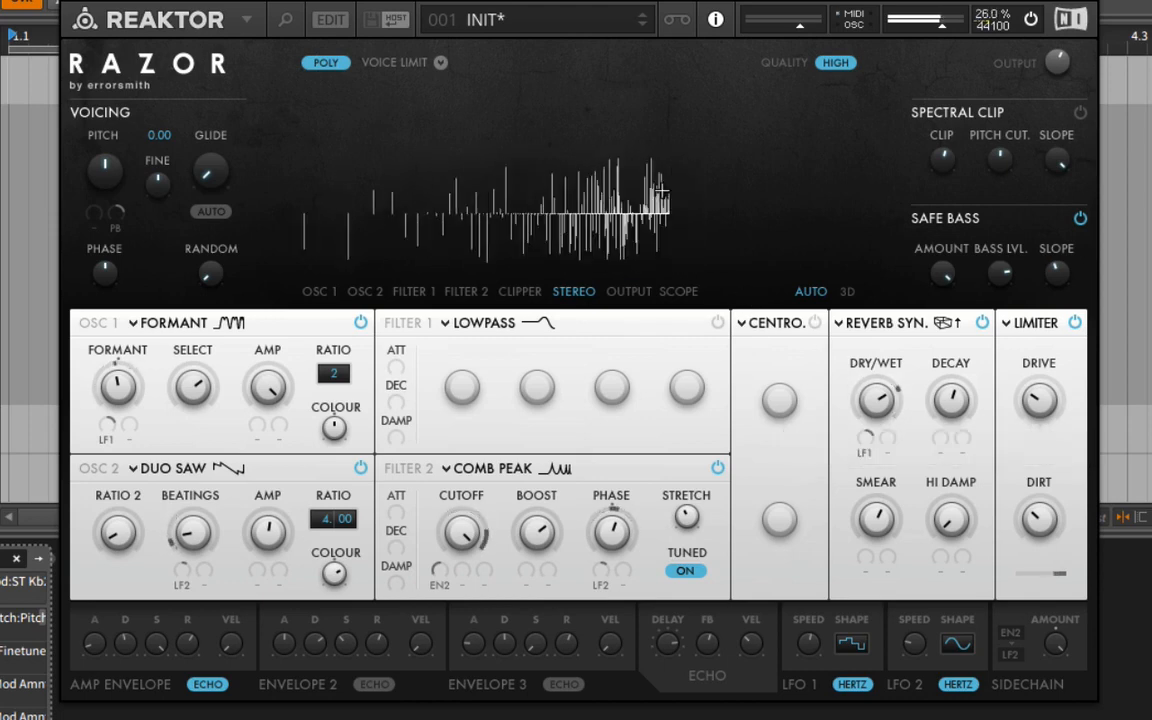
# Try mono voicing, return to poly, and limit the low range to 2 voices.
pyautogui.click(306, 63)
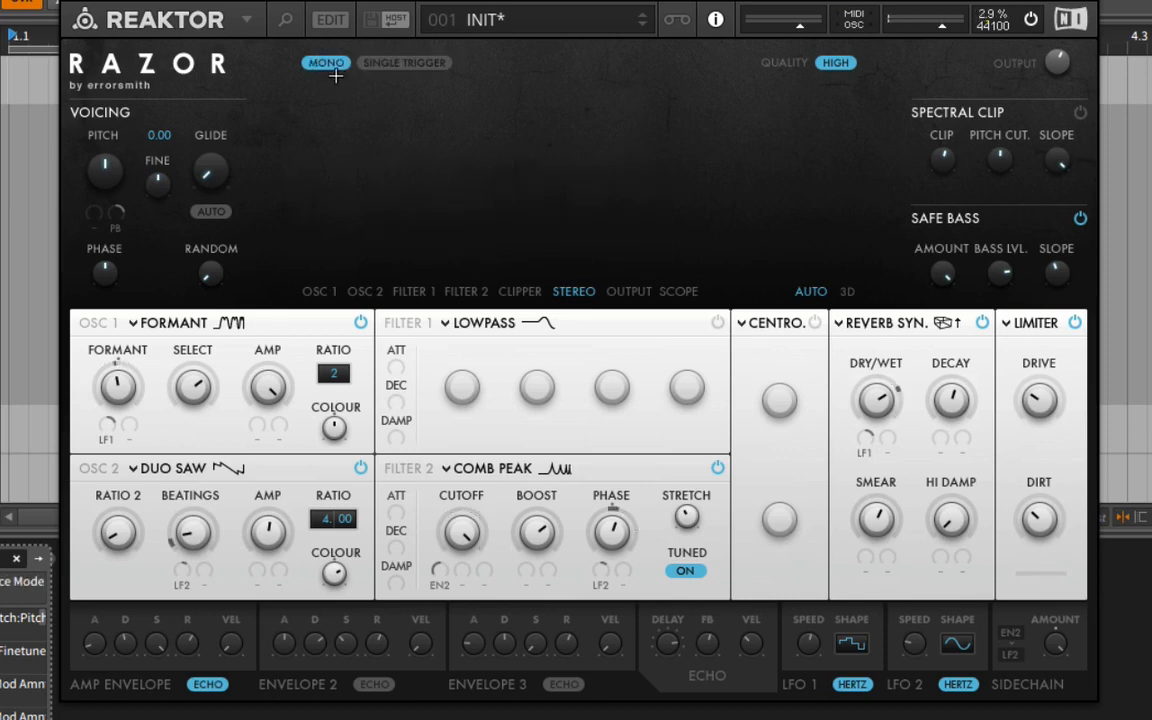
pyautogui.click(324, 63)
pyautogui.click(443, 62)
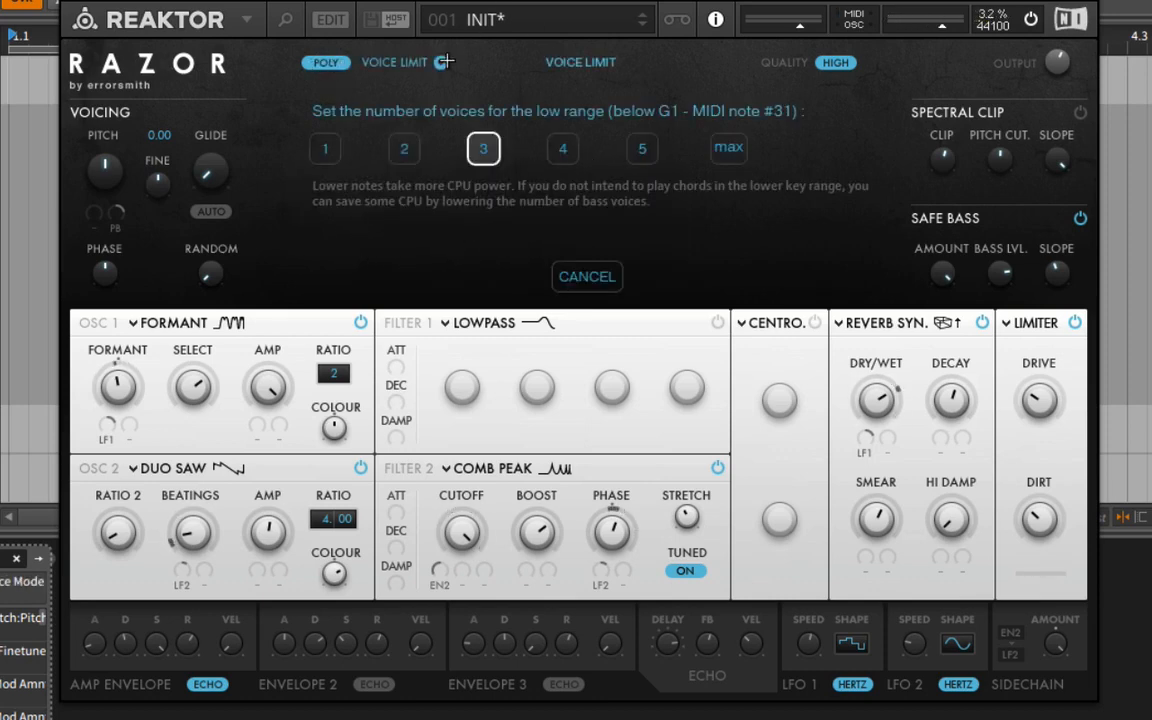
pyautogui.click(405, 134)
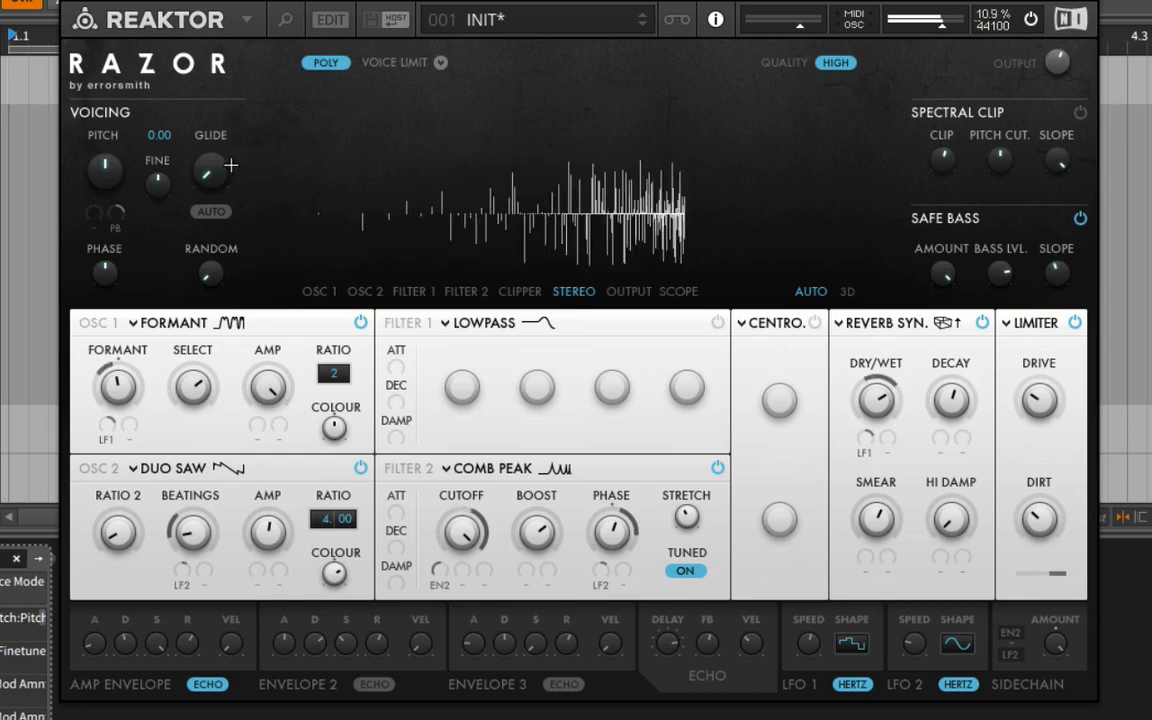
# Raise the glide time and toggle the glide's legato mode.
pyautogui.moveTo(231, 165); pyautogui.dragTo(241, 108)
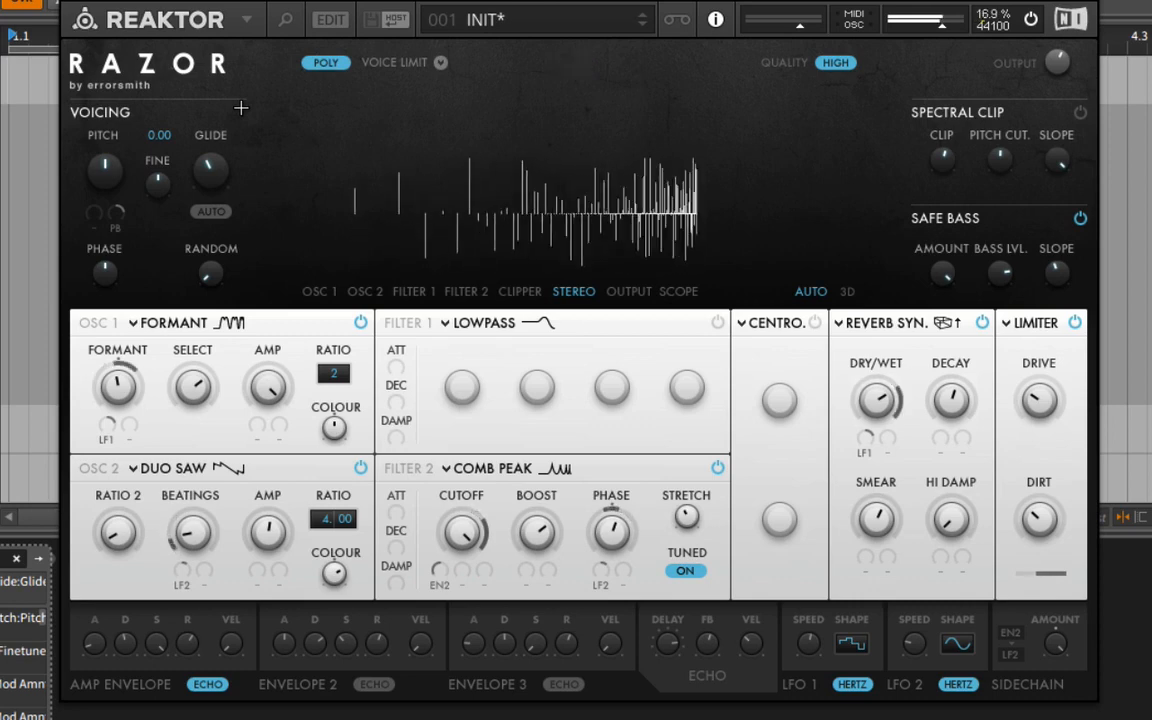
pyautogui.click(201, 210)
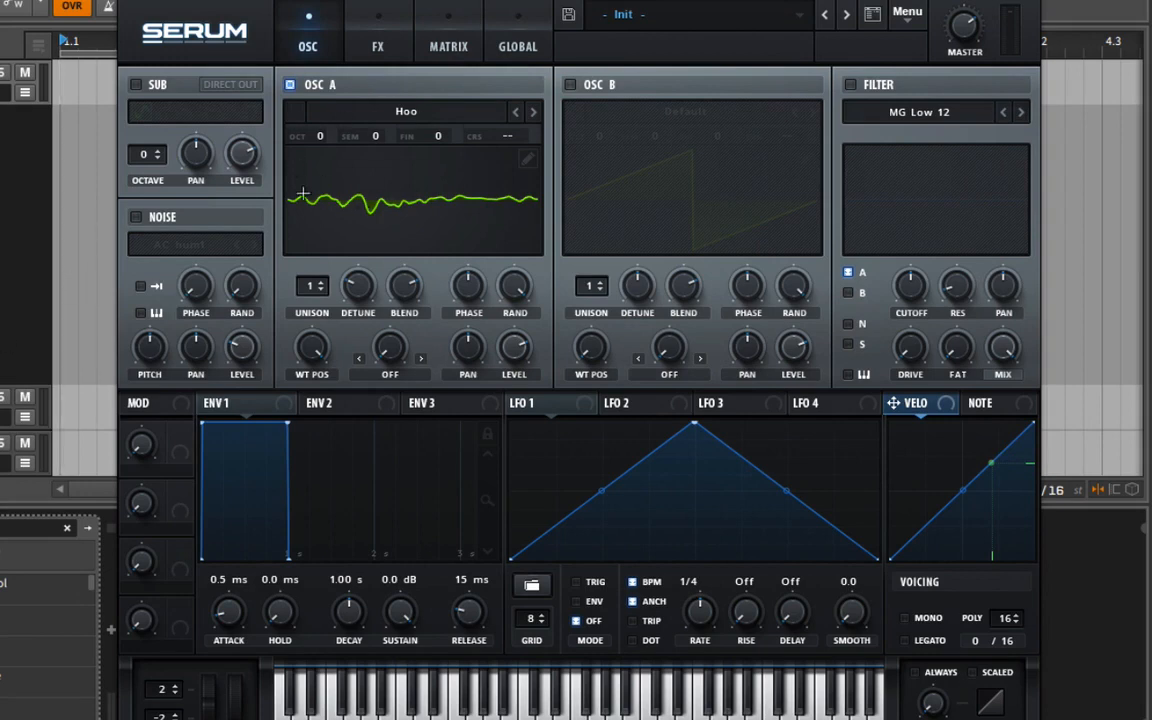
pyautogui.moveTo(313, 349); pyautogui.dragTo(397, 373)
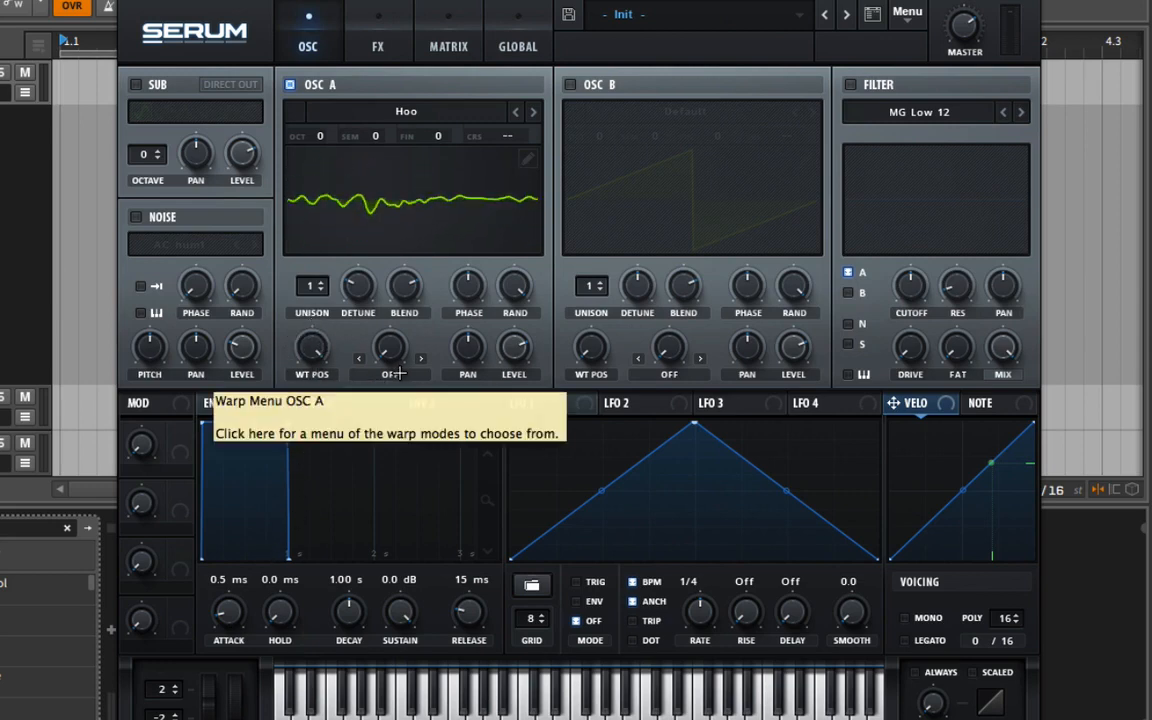
pyautogui.click(393, 374)
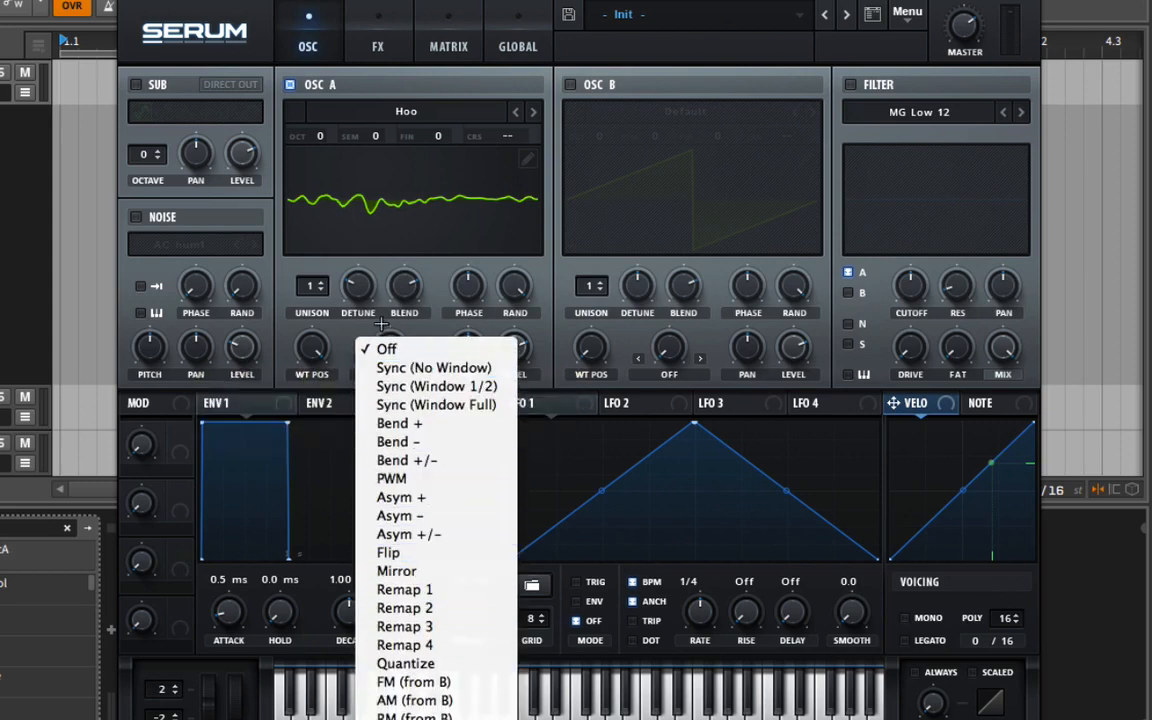
pyautogui.click(358, 332)
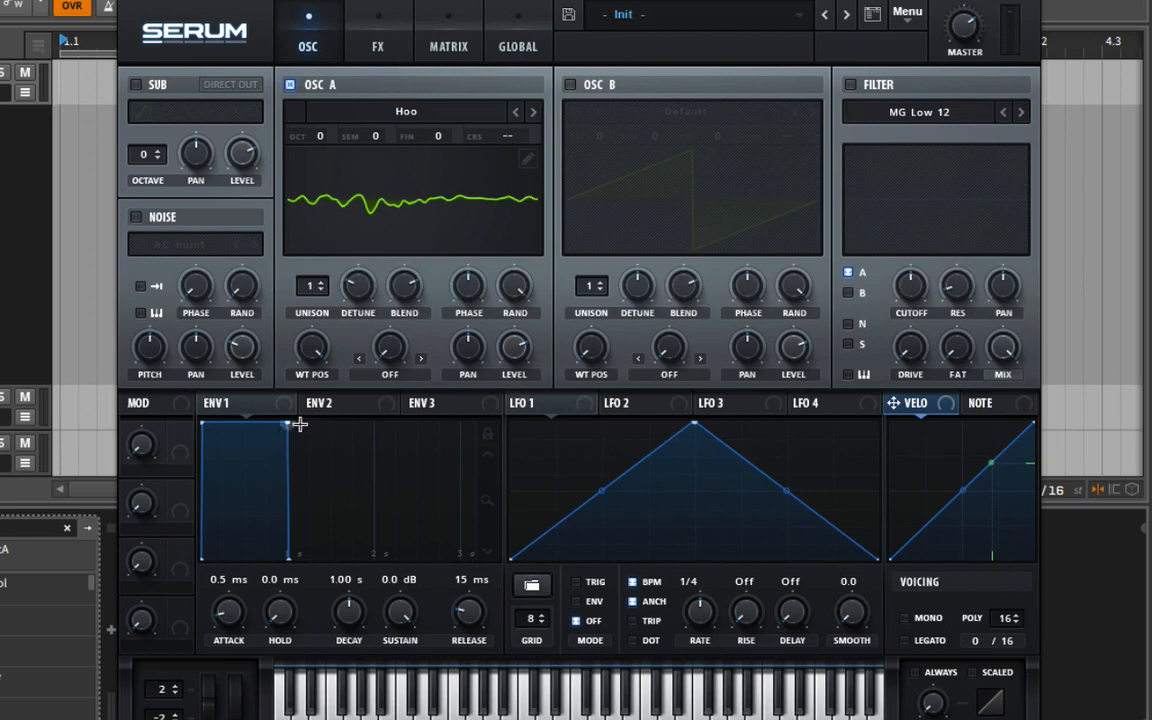
# In Serum, map Env 2 to Osc A's WT Pos with attack 1.01 s, decay 2.62 s and sustain 39.47%.
pyautogui.click(336, 405)
pyautogui.moveTo(318, 403); pyautogui.dragTo(312, 350)
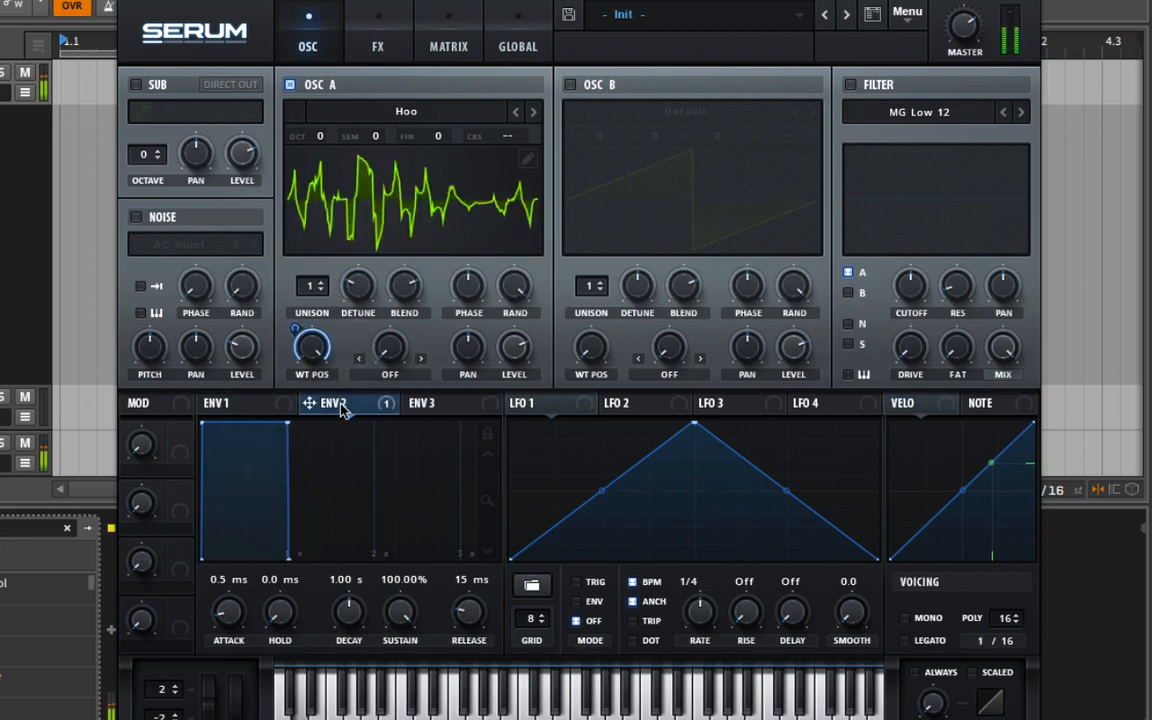
pyautogui.moveTo(228, 612); pyautogui.dragTo(231, 540)
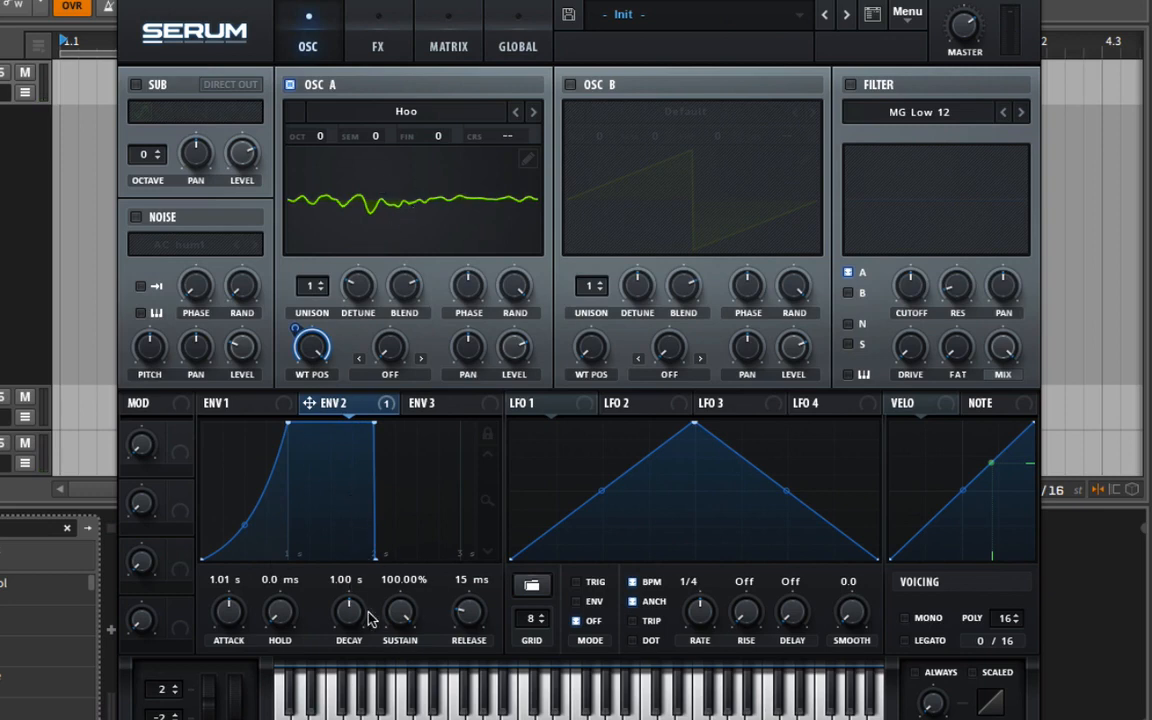
pyautogui.moveTo(393, 615); pyautogui.dragTo(385, 719)
pyautogui.moveTo(354, 618); pyautogui.dragTo(358, 592)
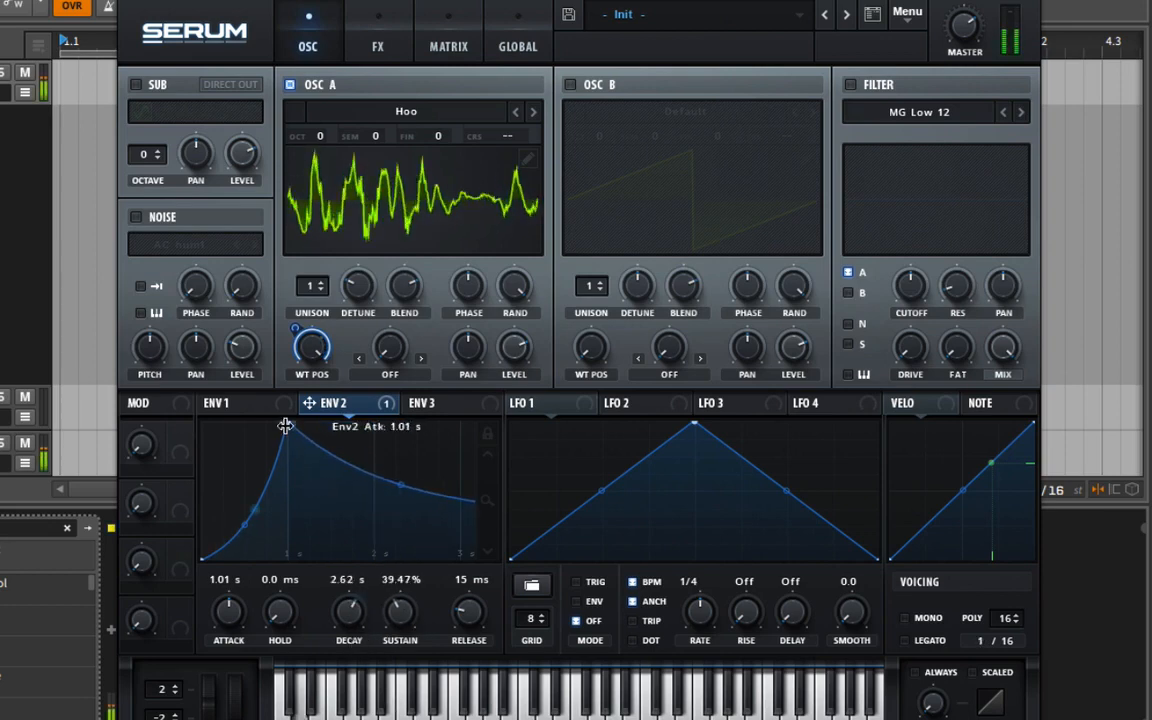
# Bend Env 2's decay curve, lower its sustain, and set Env 1's release to 2.29 s.
pyautogui.moveTo(490, 504); pyautogui.dragTo(487, 474)
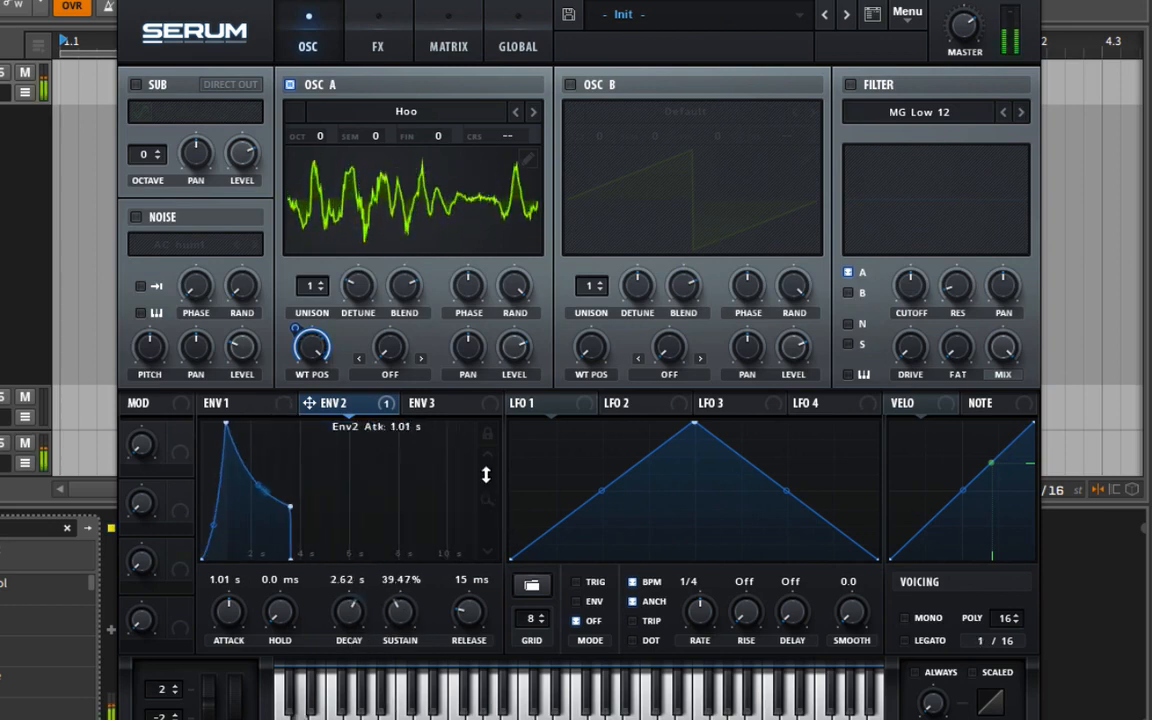
pyautogui.moveTo(260, 488); pyautogui.dragTo(270, 478)
pyautogui.moveTo(390, 615); pyautogui.dragTo(392, 636)
pyautogui.moveTo(470, 632); pyautogui.dragTo(476, 580)
pyautogui.click(245, 403)
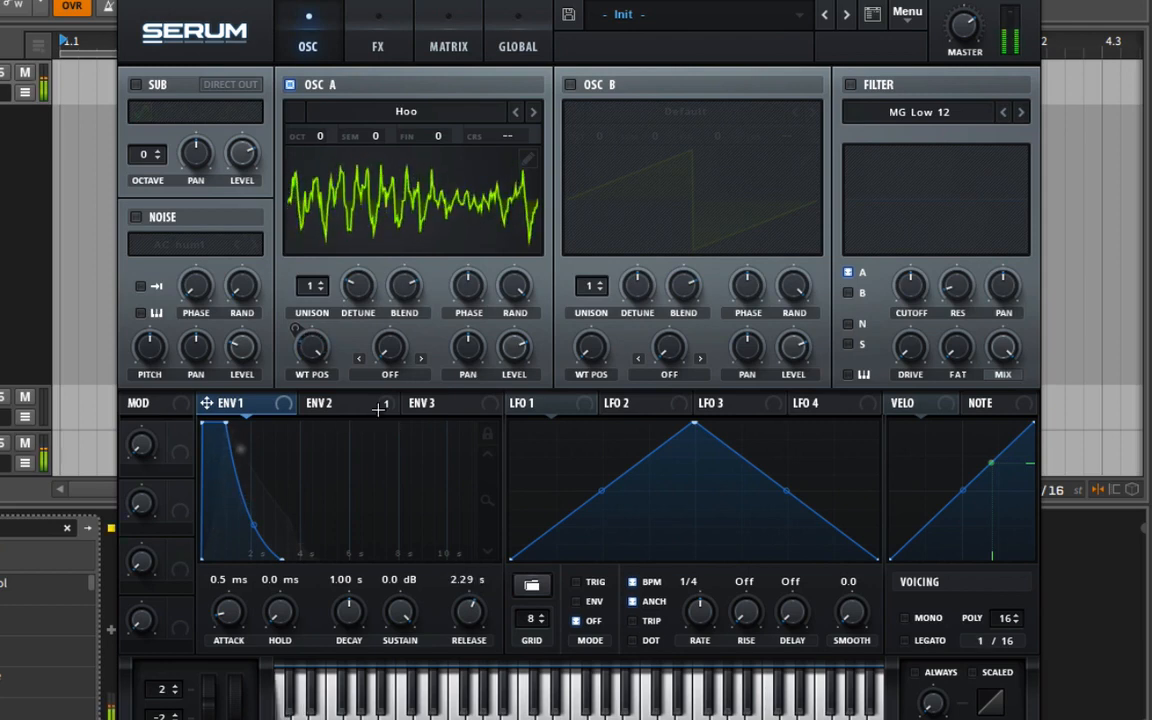
# Set Osc A's warp mode to Bend +/- and try out its amount.
pyautogui.click(390, 375)
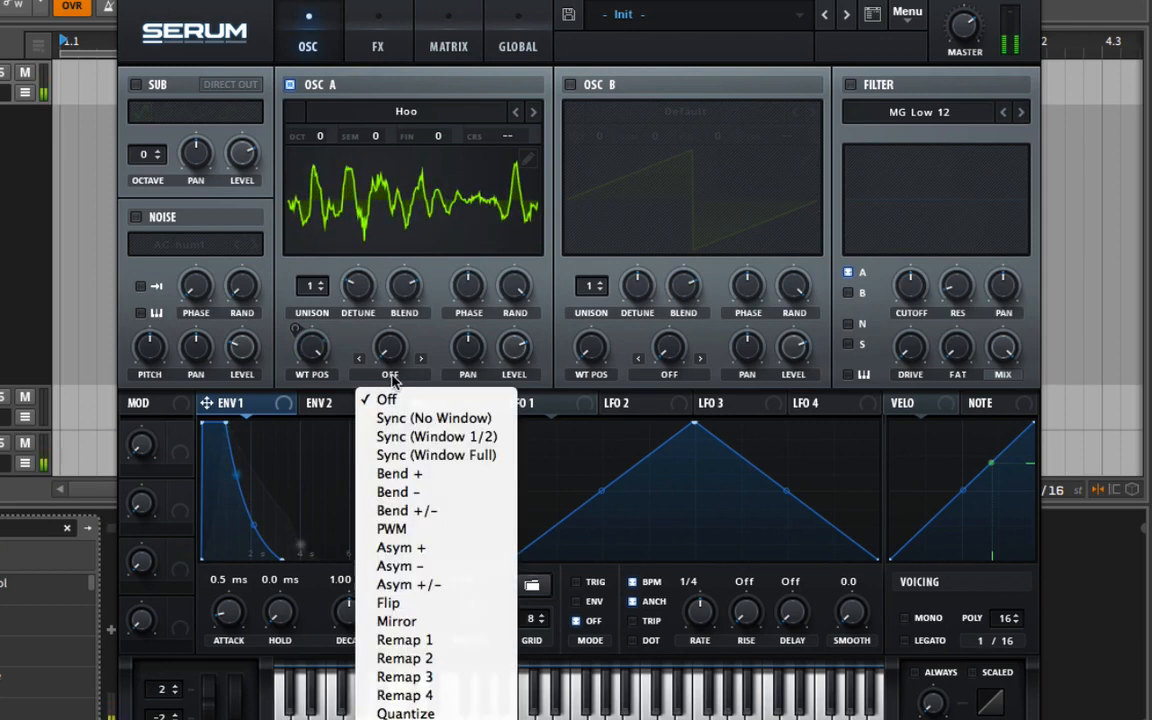
pyautogui.click(462, 511)
pyautogui.moveTo(382, 355); pyautogui.dragTo(413, 246)
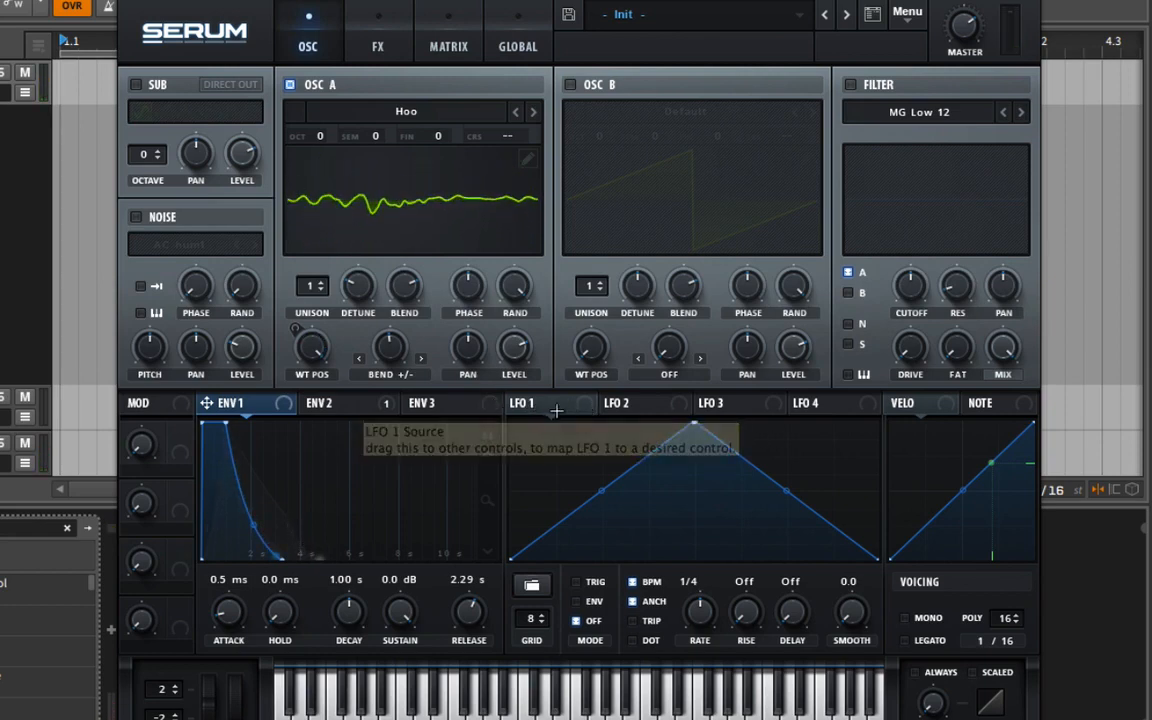
# Load the Sidechain SC2 shape into LFO 1.
pyautogui.click(531, 585)
pyautogui.moveTo(555, 622)
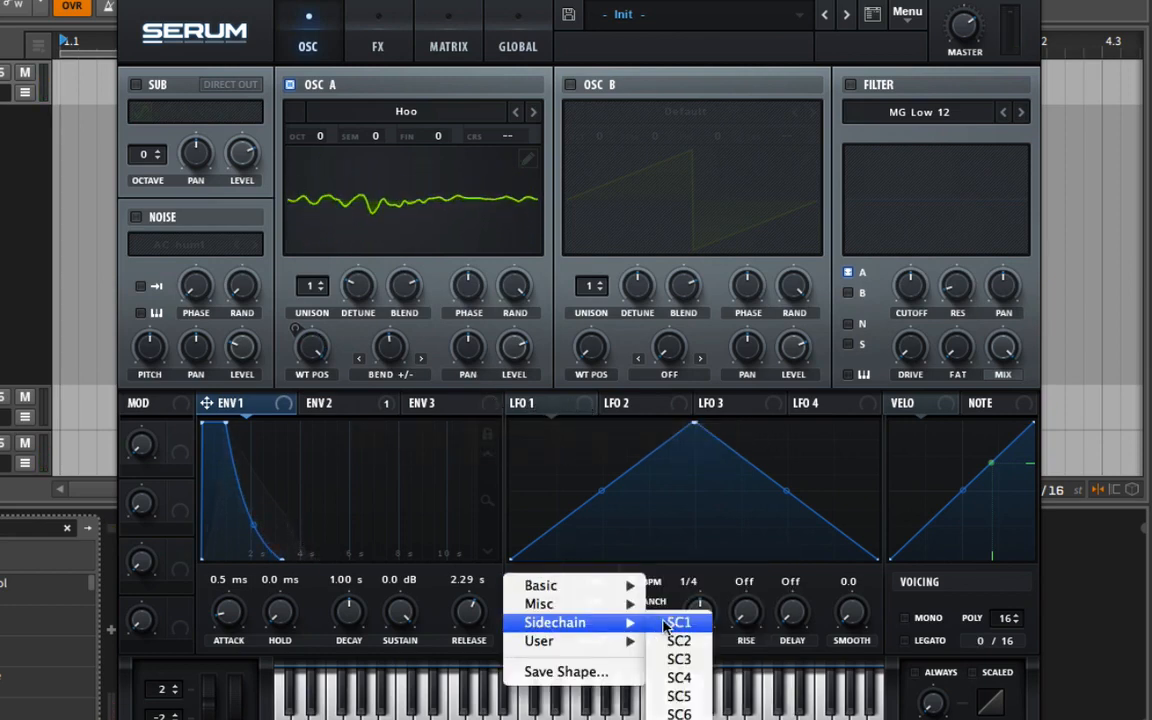
pyautogui.click(680, 641)
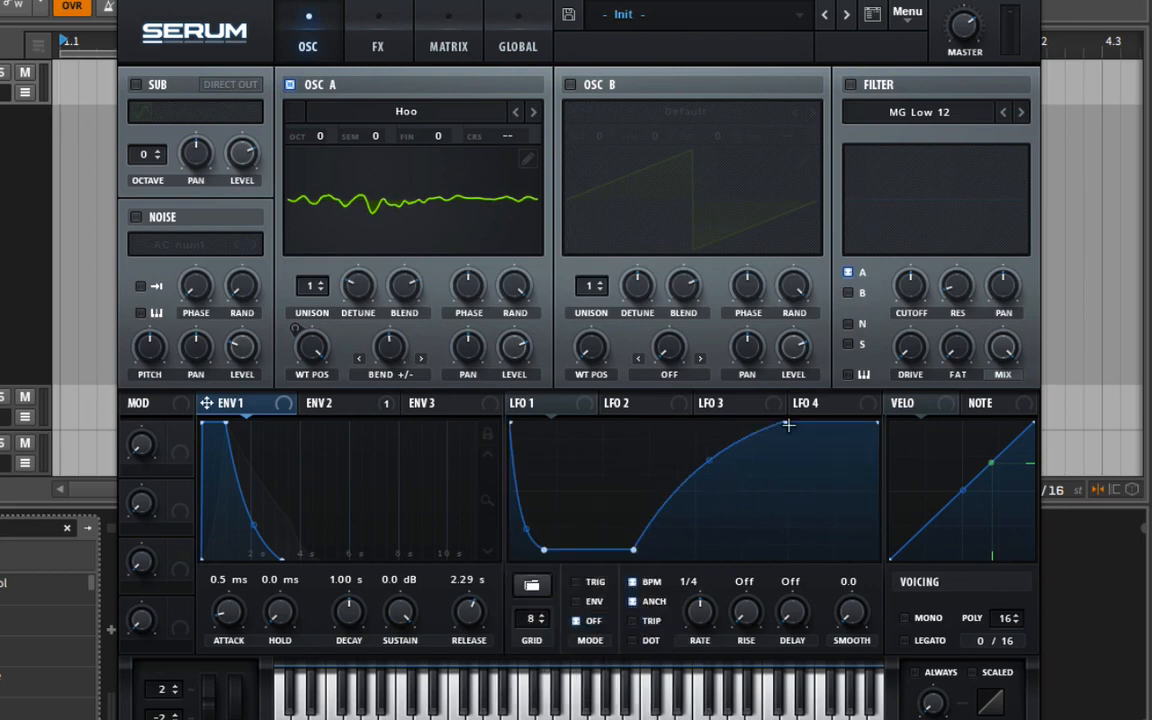
# Reshape LFO 1 by lowering its end point, adding a dip near the end, and adjusting its curves and early low point.
pyautogui.moveTo(875, 434); pyautogui.dragTo(861, 463)
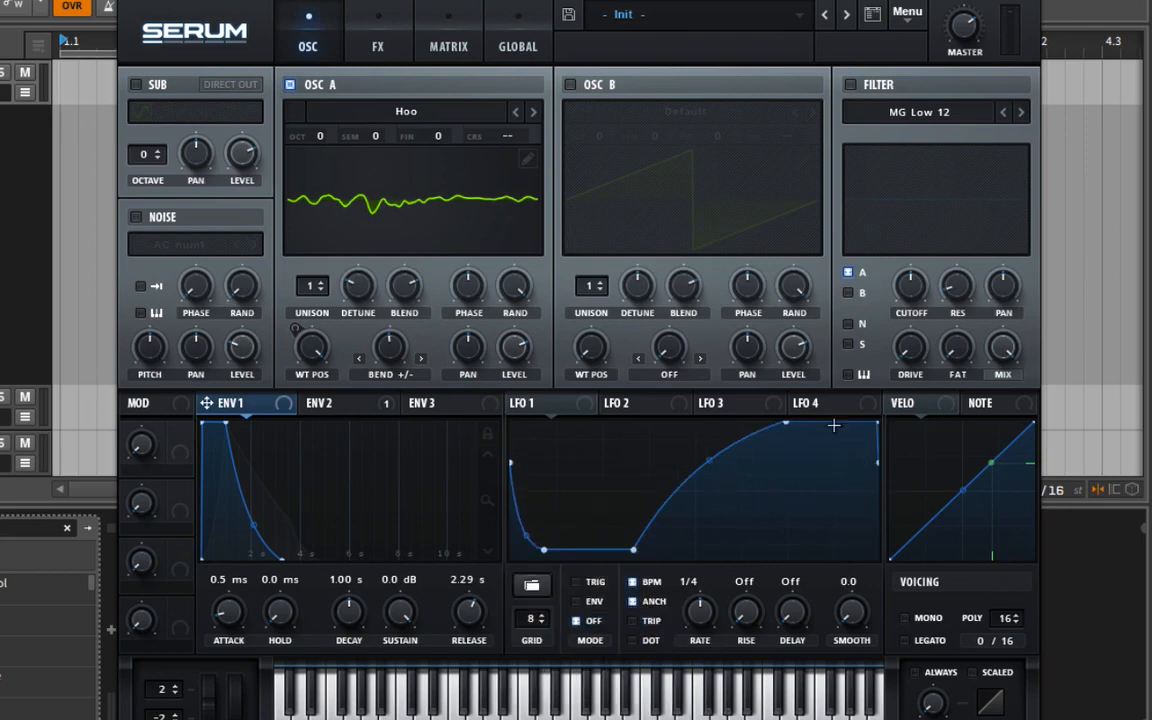
pyautogui.moveTo(833, 422); pyautogui.dragTo(834, 519)
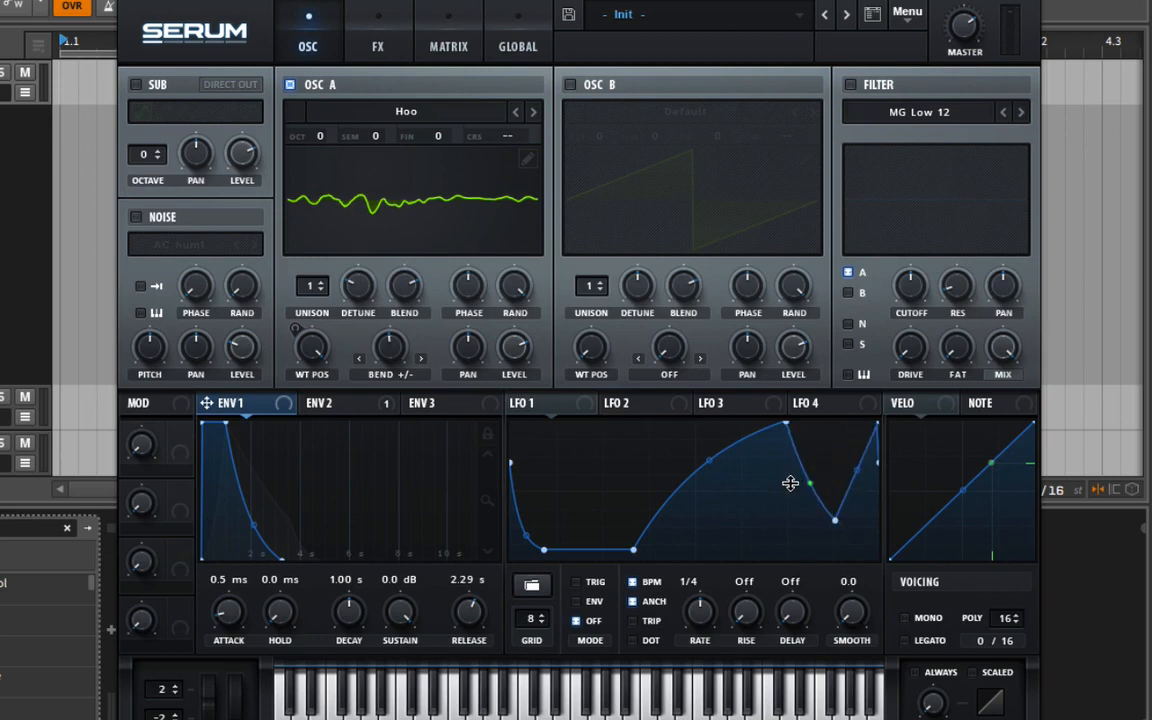
pyautogui.moveTo(859, 472); pyautogui.dragTo(855, 458)
pyautogui.moveTo(711, 462); pyautogui.dragTo(712, 447)
pyautogui.moveTo(546, 537); pyautogui.dragTo(582, 550)
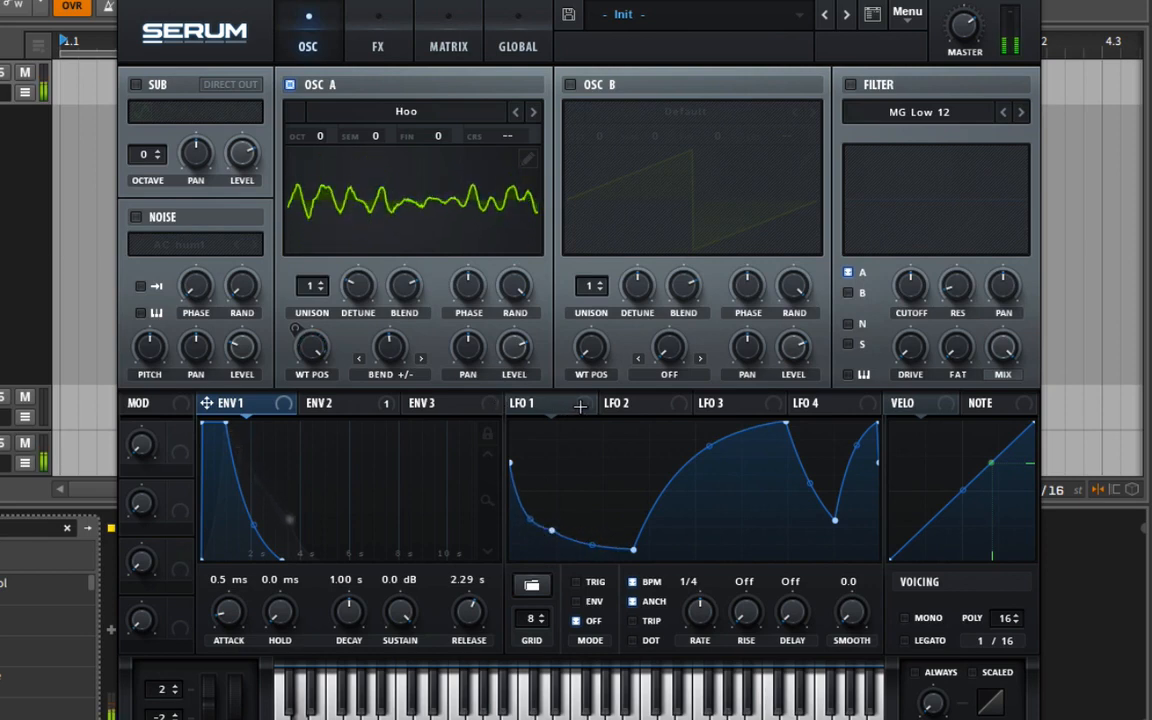
# Map LFO 1 to Osc A's Bend +/- amount, increase the modulation depth, and set the LFO rate to 2 bar.
pyautogui.moveTo(580, 405); pyautogui.dragTo(386, 334)
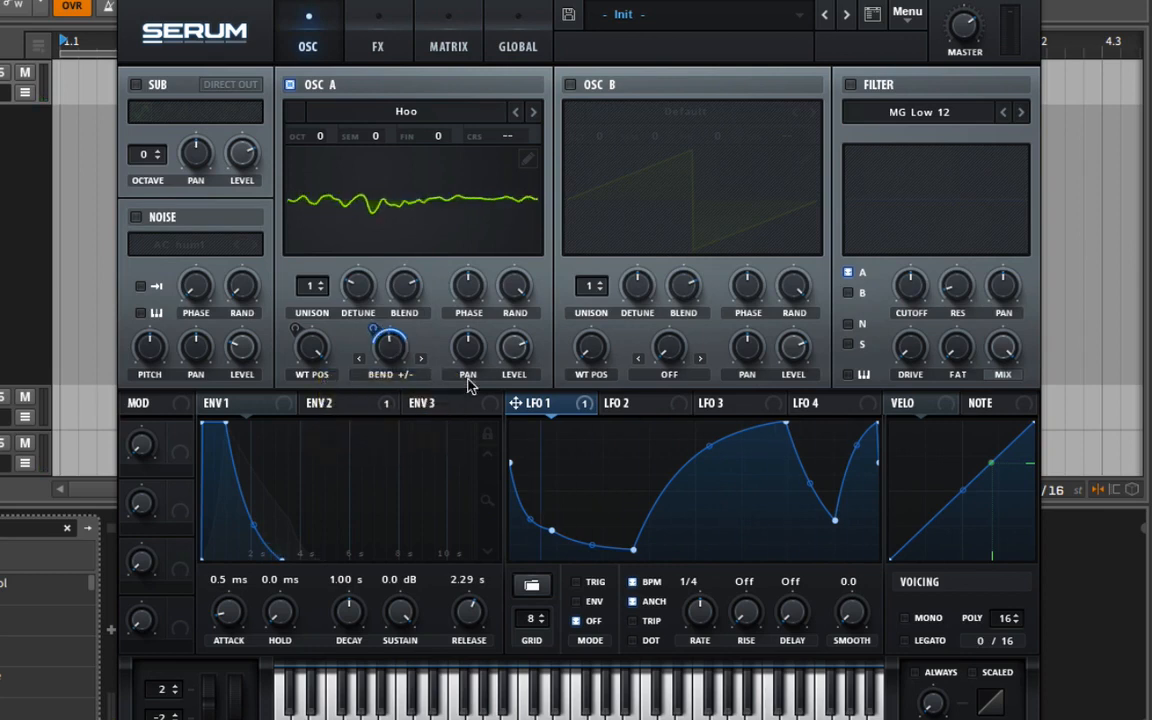
pyautogui.moveTo(374, 328); pyautogui.dragTo(375, 303)
pyautogui.moveTo(697, 614); pyautogui.dragTo(703, 651)
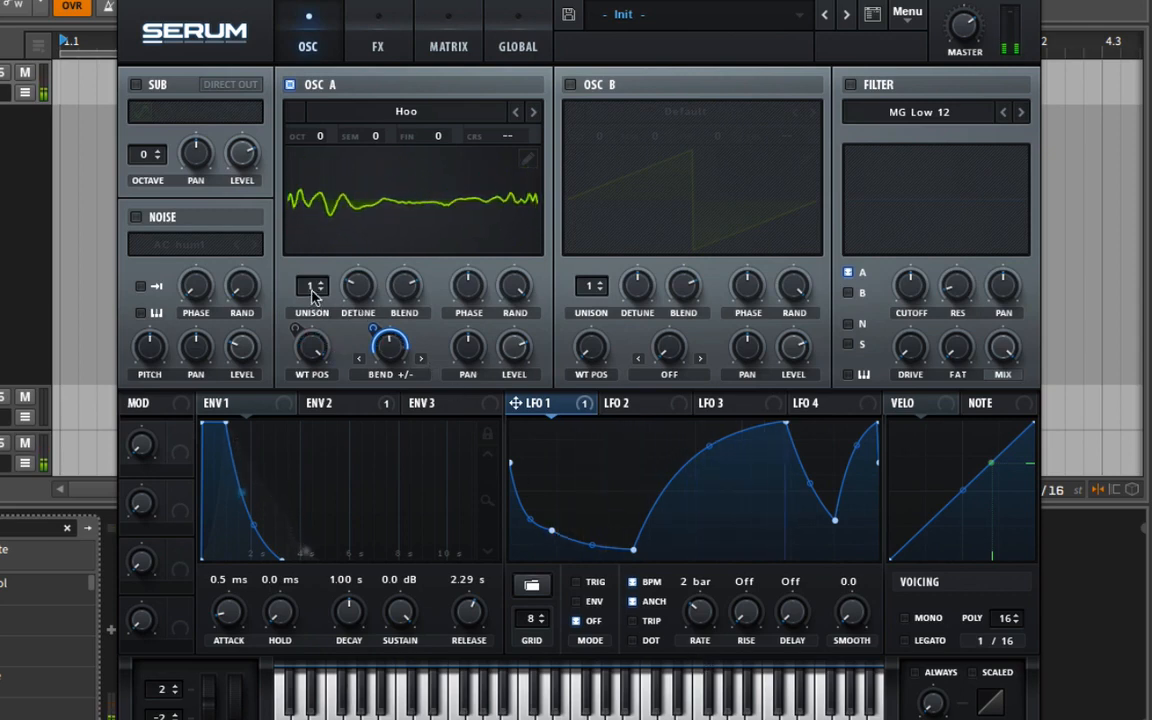
# Set Osc A's unison to 5 voices and enable the Hyper/Dimension effect.
pyautogui.moveTo(310, 286); pyautogui.dragTo(322, 244)
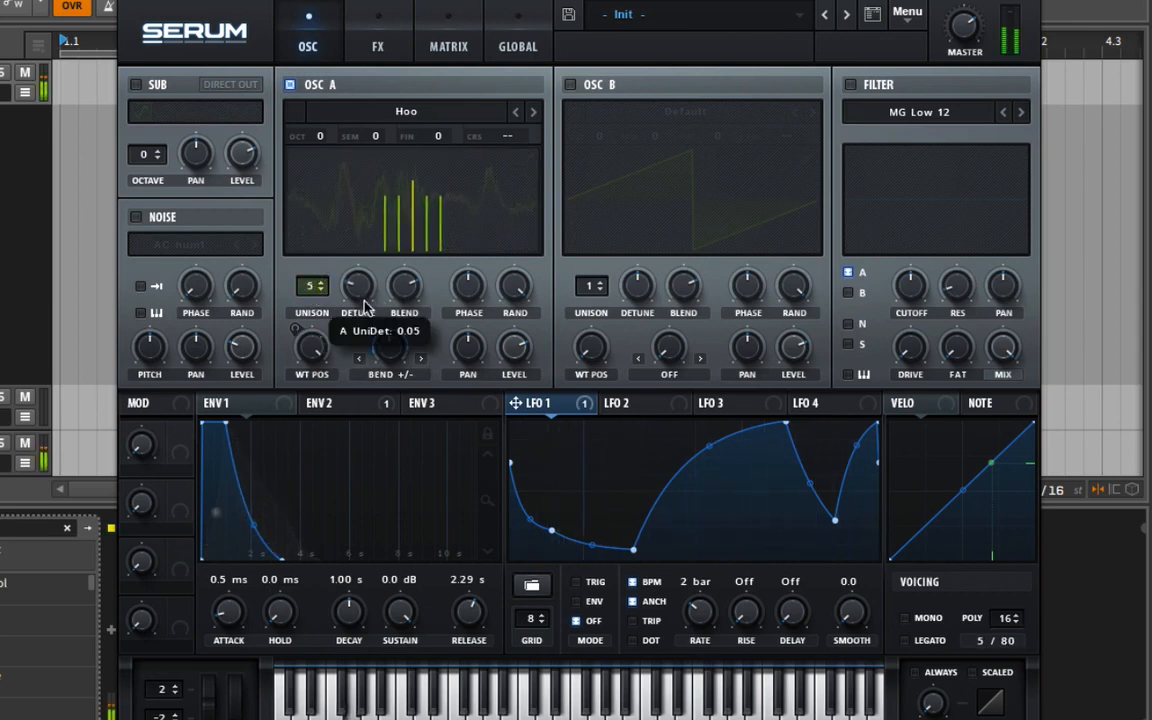
pyautogui.click(378, 46)
pyautogui.click(143, 88)
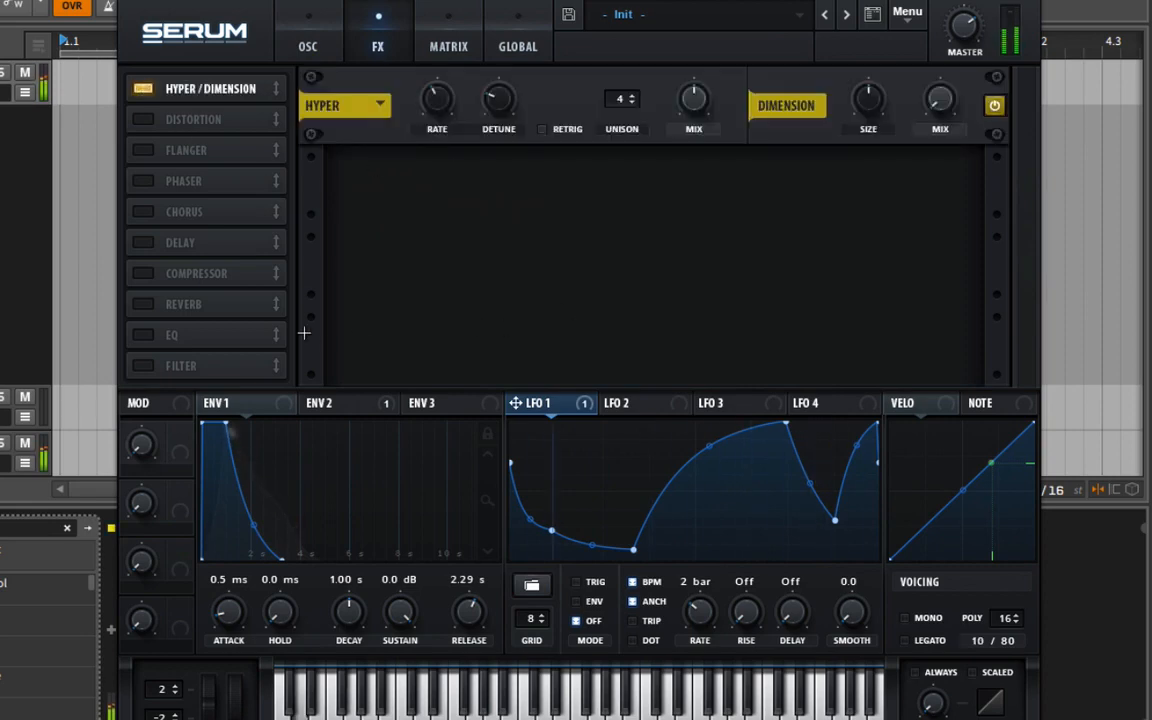
# Enable Chorus and a Plate reverb, raising the reverb's mix to about 27% and increasing its size.
pyautogui.click(143, 211)
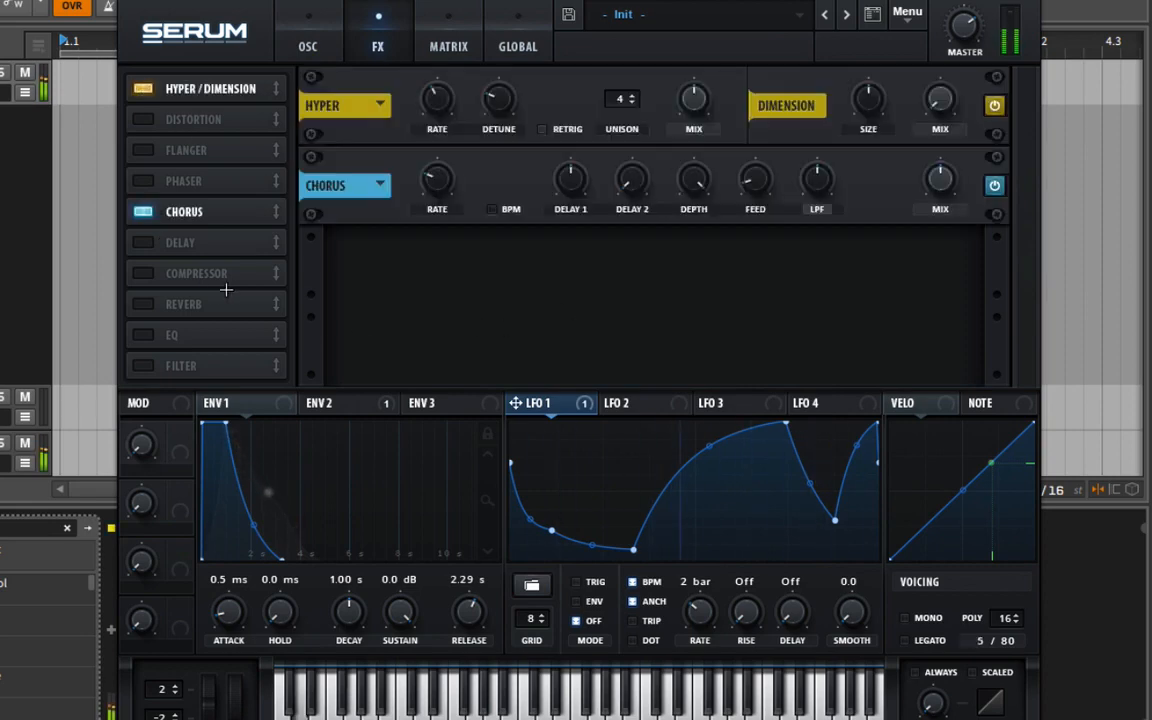
pyautogui.click(143, 304)
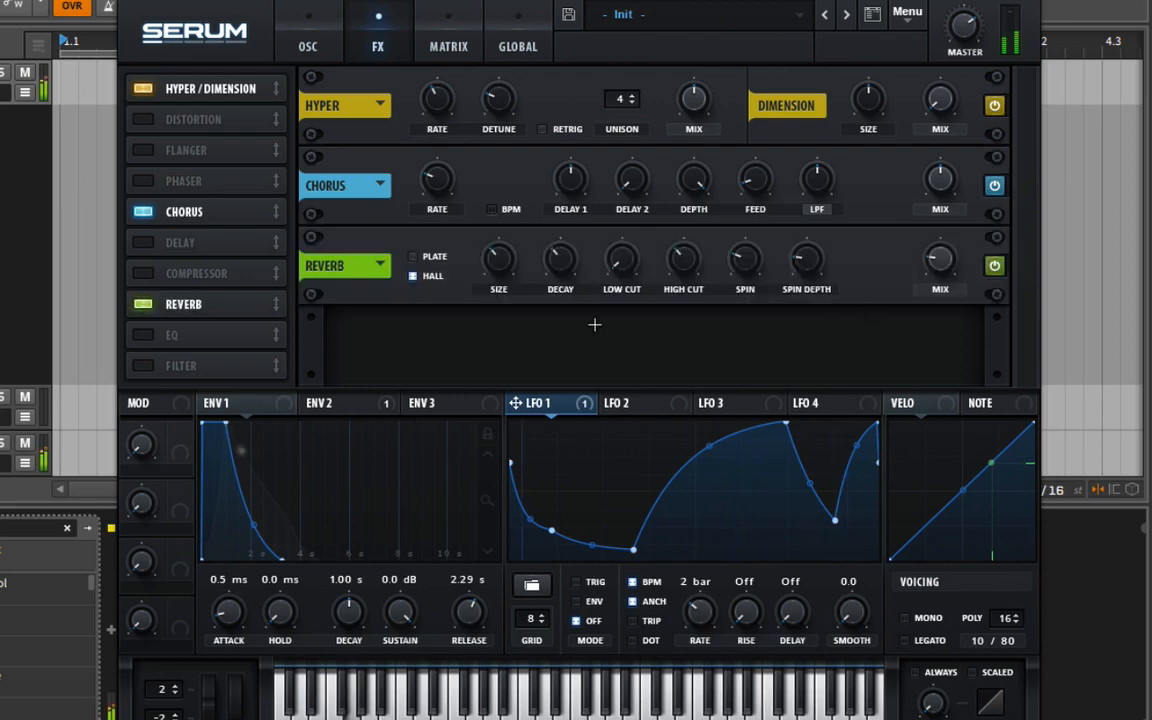
pyautogui.click(413, 256)
pyautogui.moveTo(948, 243)
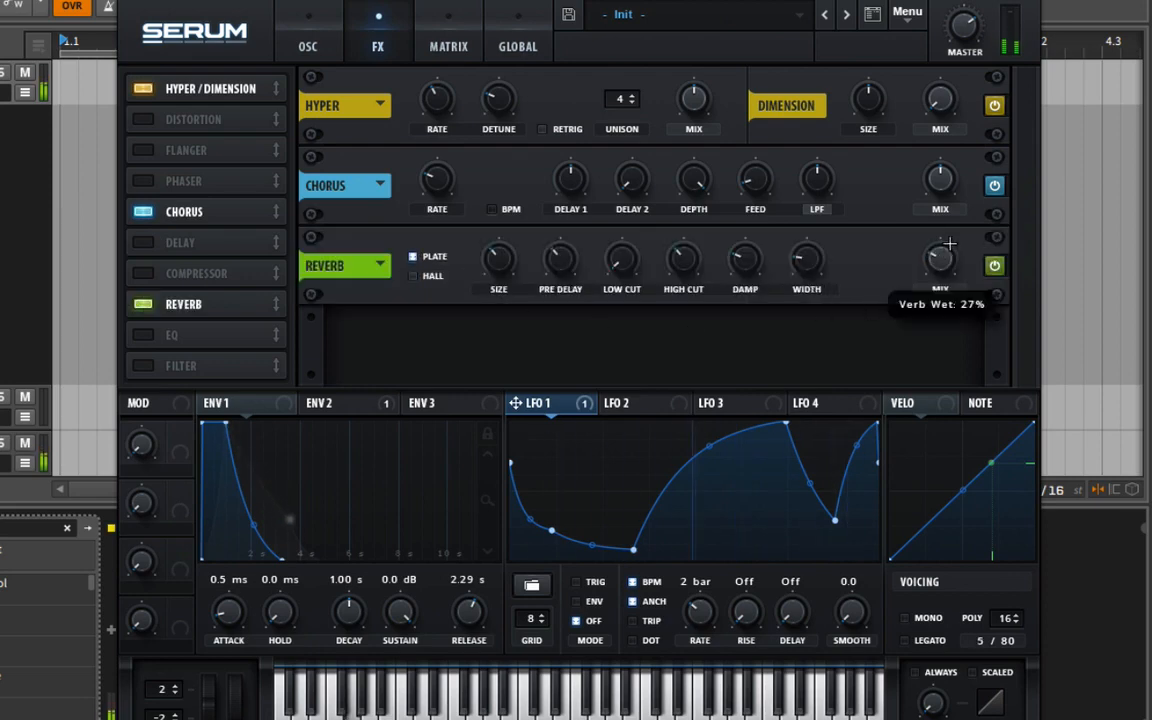
pyautogui.moveTo(515, 240)
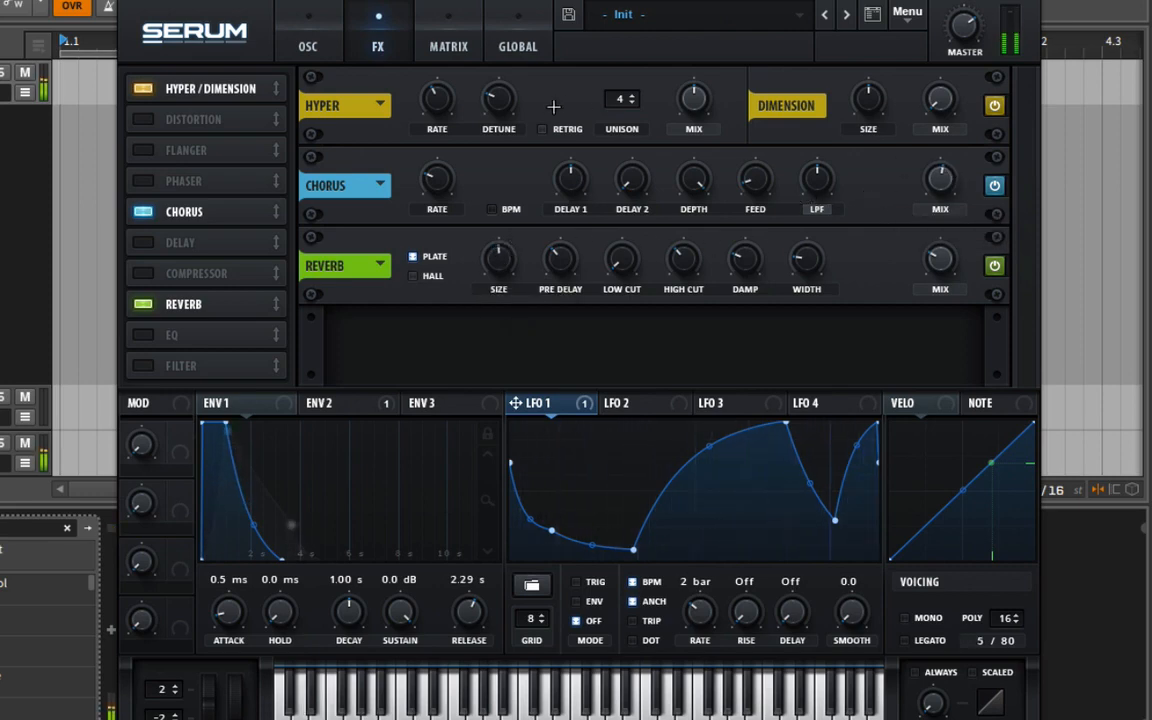
# Raise the mix and size of the Dimension effect.
pyautogui.moveTo(945, 98)
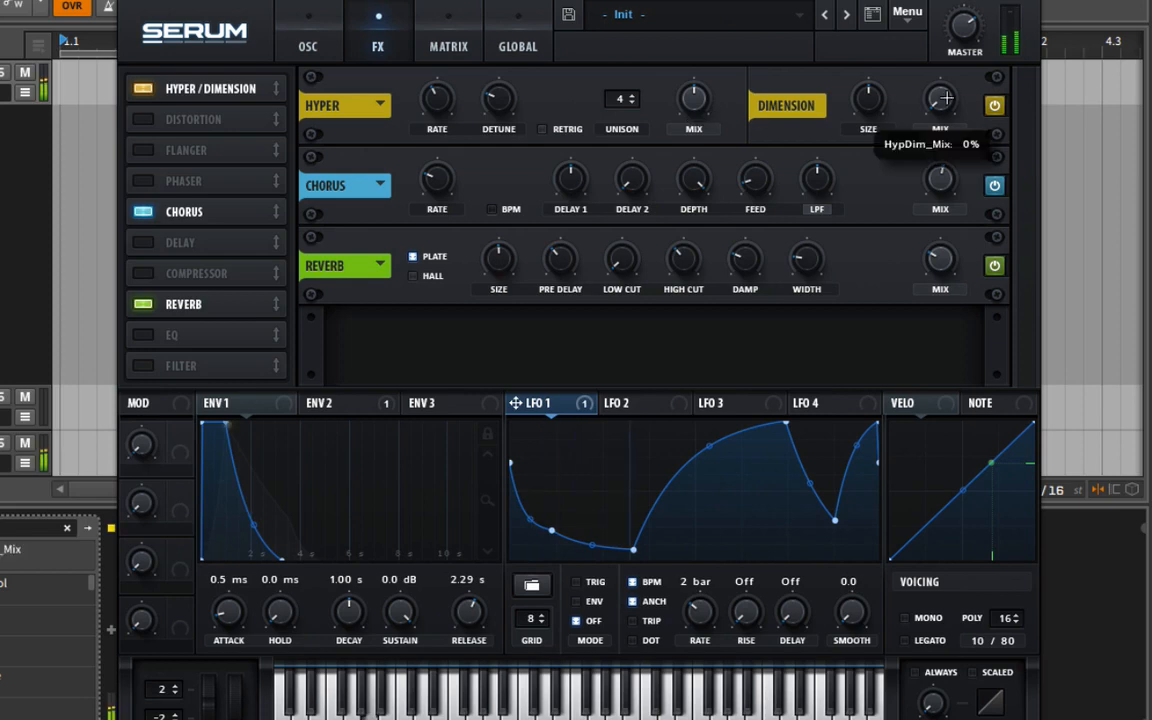
pyautogui.moveTo(946, 98); pyautogui.dragTo(950, 55)
pyautogui.moveTo(869, 112); pyautogui.dragTo(879, 87)
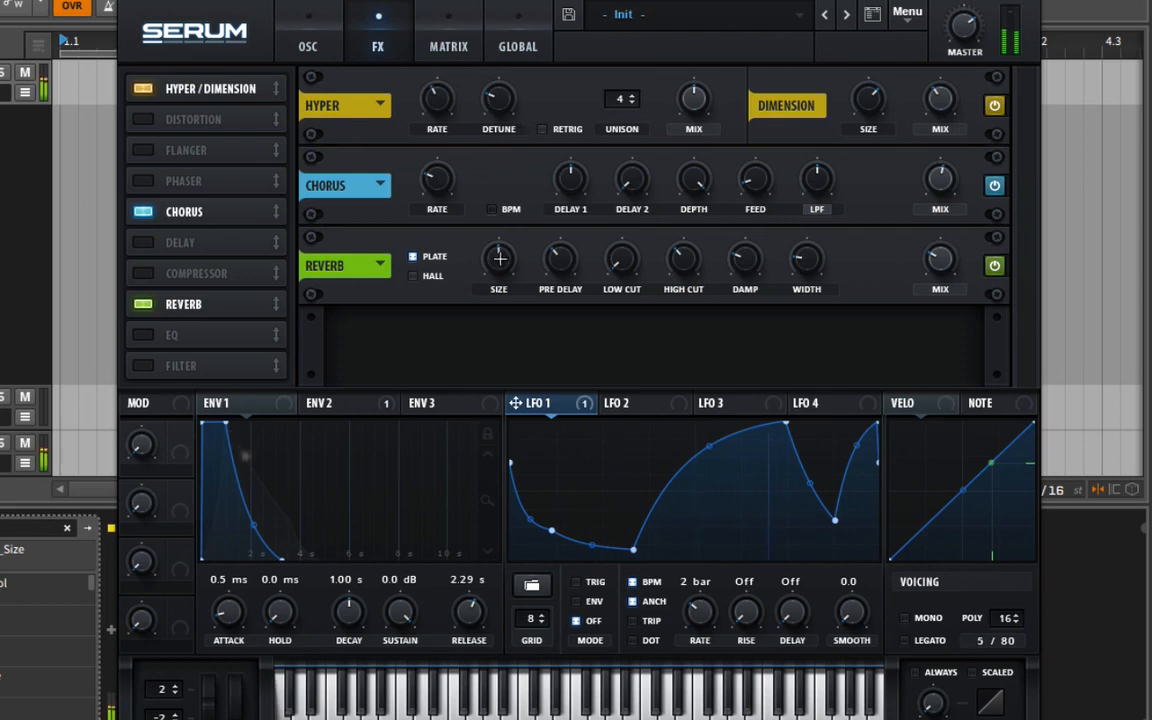
# Switch the reverb to Hall, raise its size, spin, spin depth and high cut, set low cut to about 14%, and return to the oscillators.
pyautogui.click(413, 276)
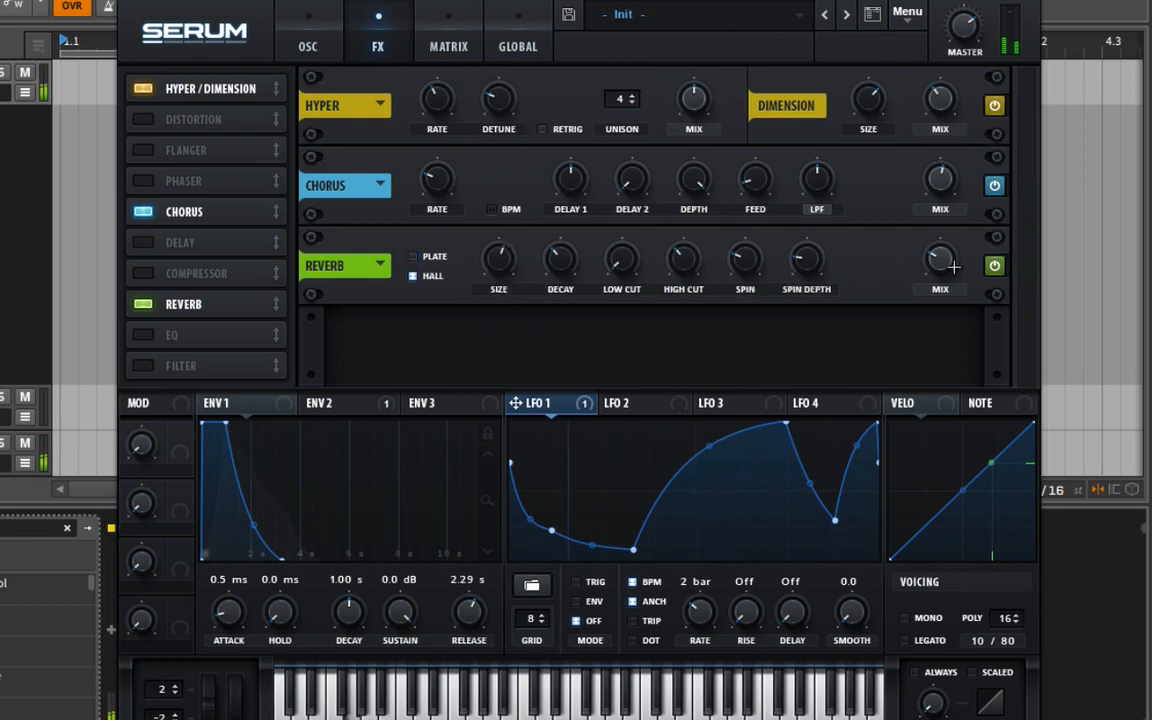
pyautogui.moveTo(751, 271); pyautogui.dragTo(745, 255)
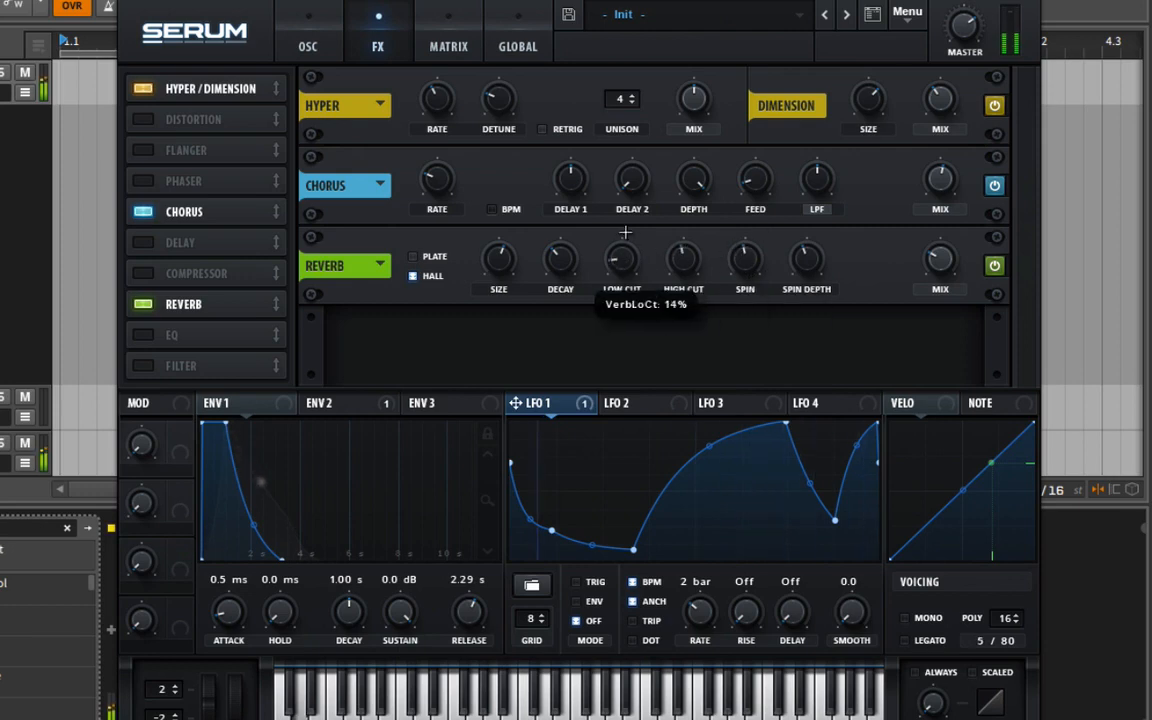
pyautogui.click(294, 52)
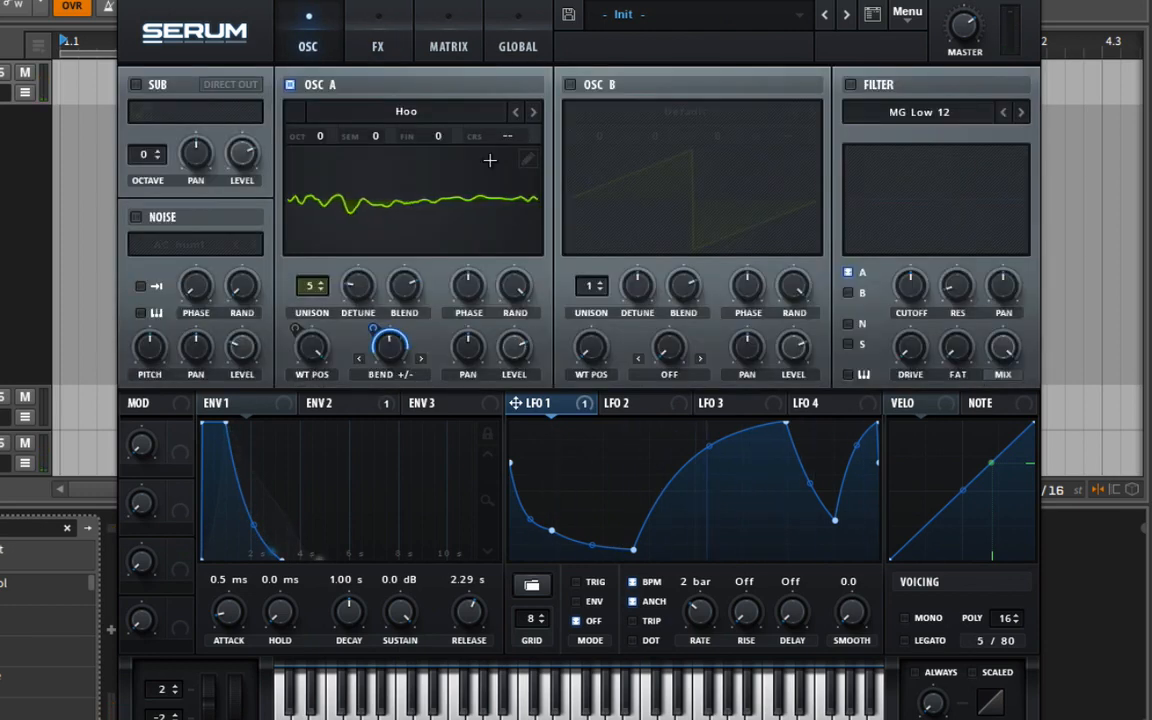